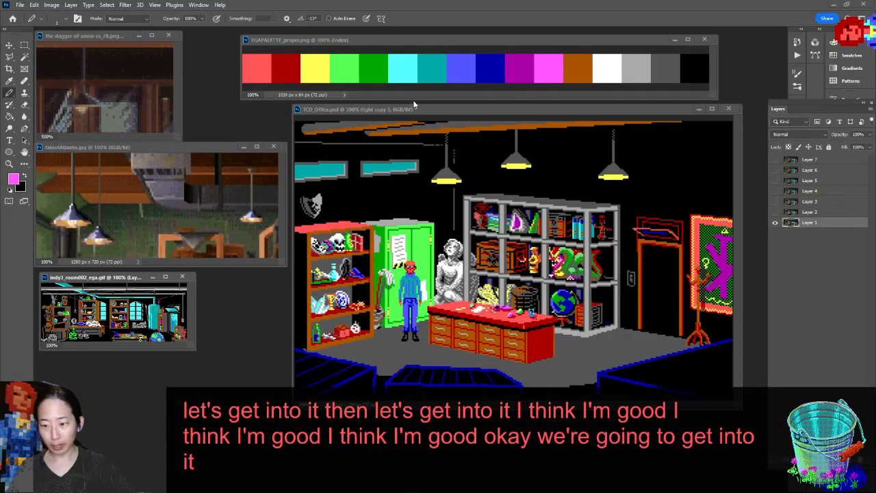
Reposition the TCD_Office.psd window over the workspace and save the document
left_click_drag(416, 116, 408, 108)
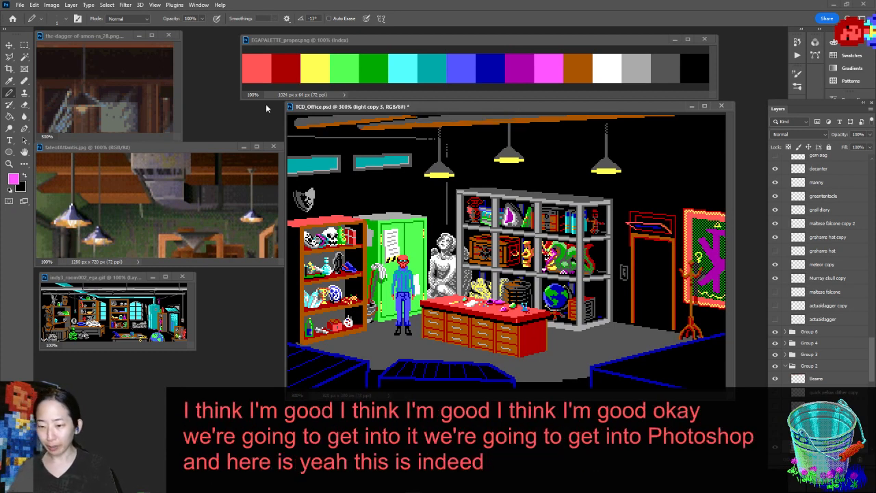
left_click_drag(409, 107, 358, 89)
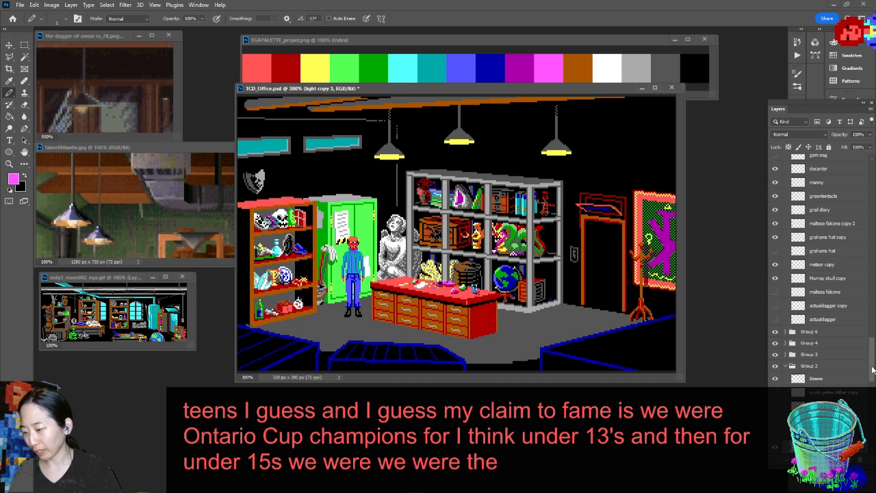
left_click_drag(873, 371, 874, 172)
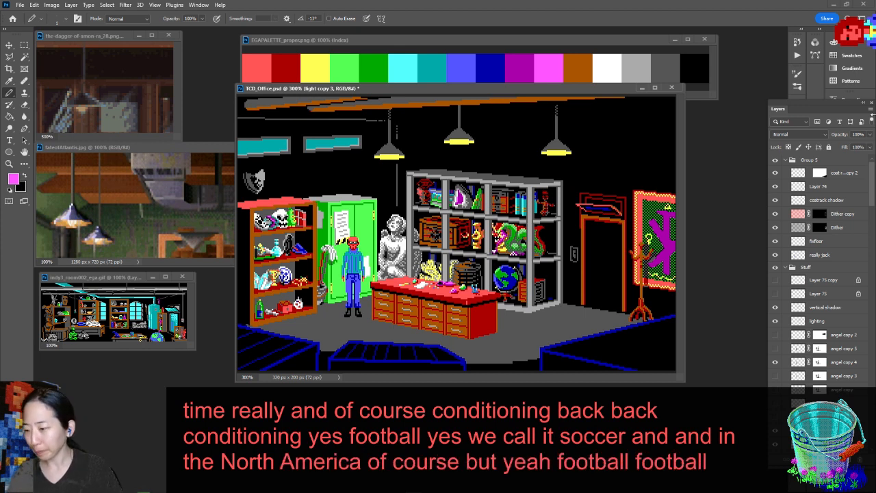
left_click_drag(605, 89, 598, 92)
key("ctrl+s")
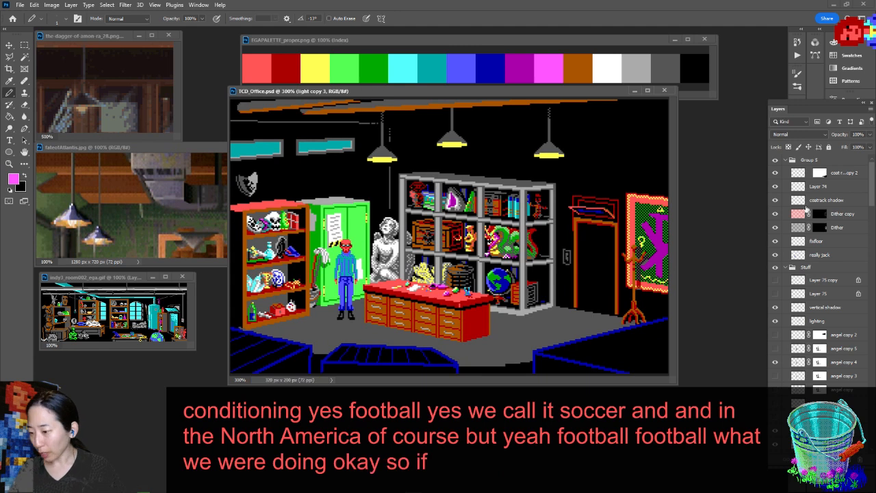
Compare the artwork with the vertical shadow layer hidden and shown, and view the bookshelf at 600%
left_click(777, 308)
left_click(776, 307)
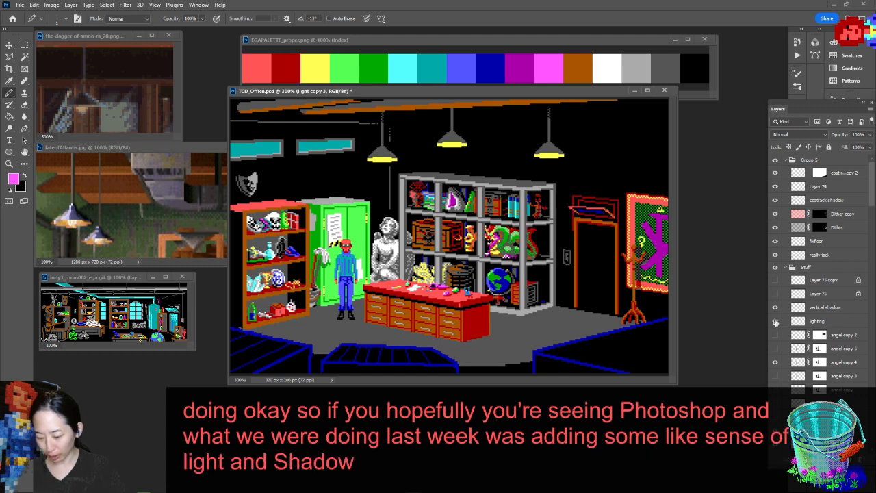
key("ctrl+plus")
key("ctrl+plus")
key("ctrl+plus")
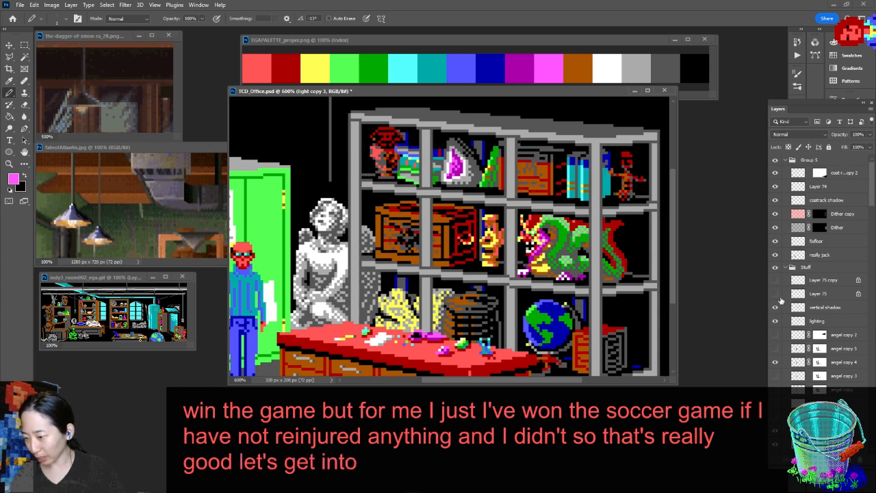
Show the pink guideline layers, Layer 75 and Layer 75 copy, over the bookshelf, keeping the vertical shadow layer visible
left_click(776, 307)
left_click(776, 294)
left_click(774, 280)
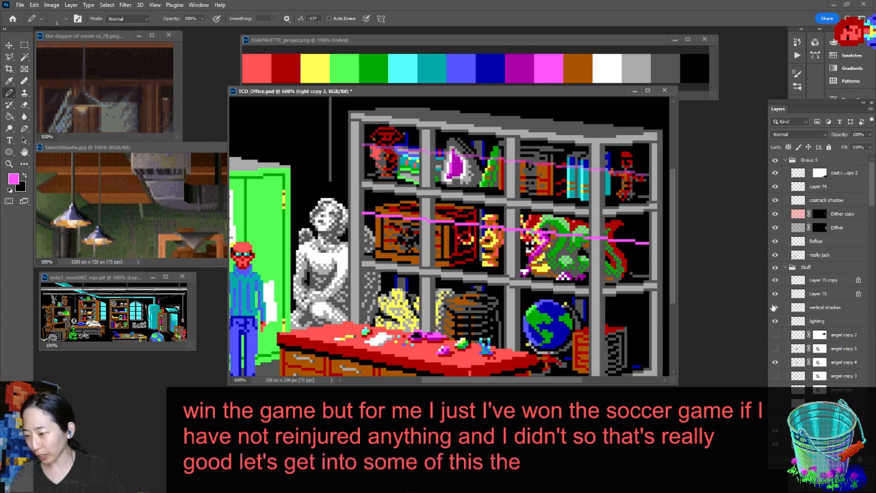
left_click(775, 308)
left_click(775, 308)
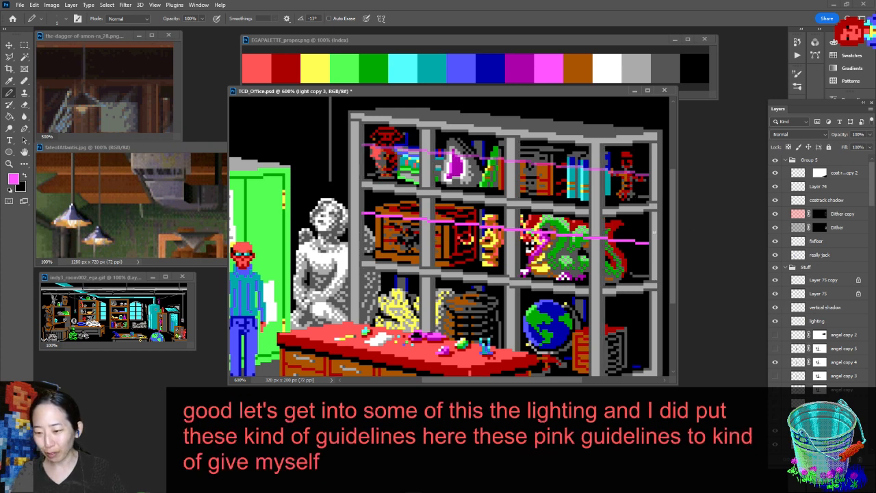
Compare the bookshelf with both pink guideline layers hidden and shown again
left_click(775, 281)
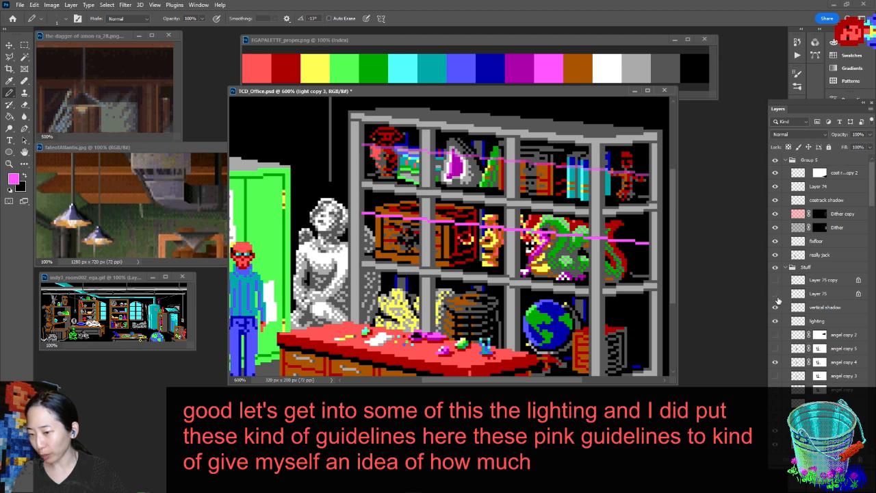
left_click(776, 294)
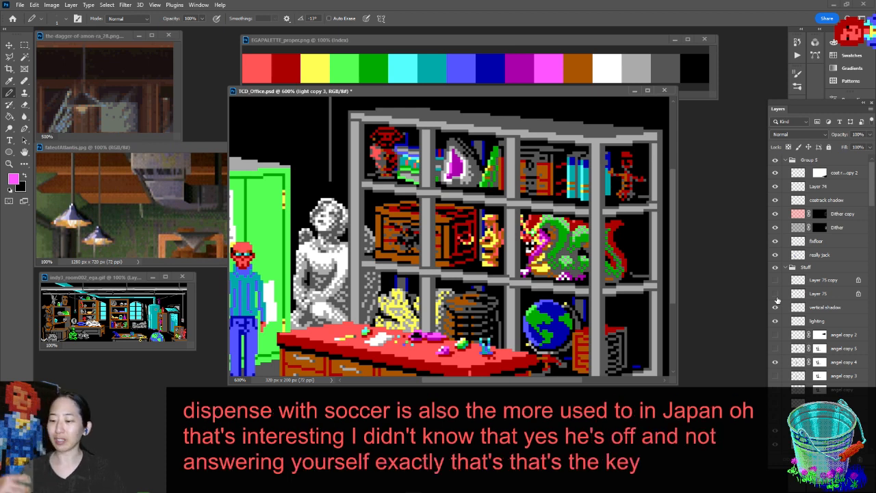
left_click(775, 279)
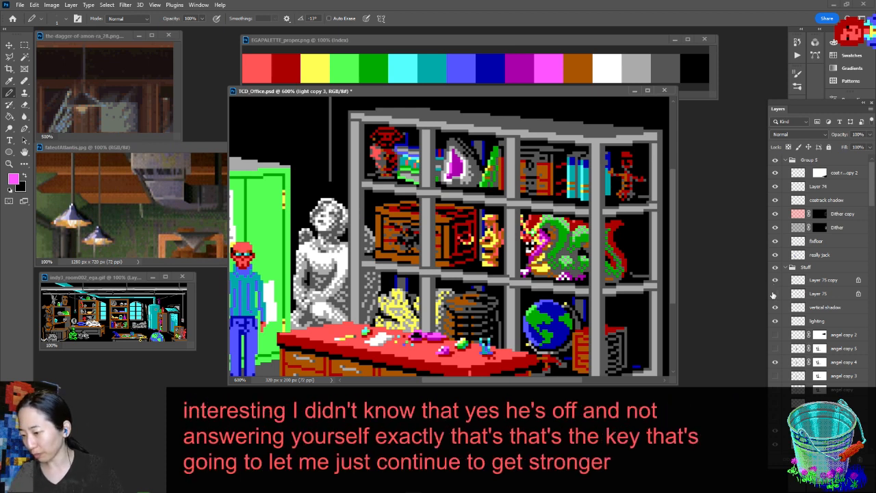
left_click(775, 293)
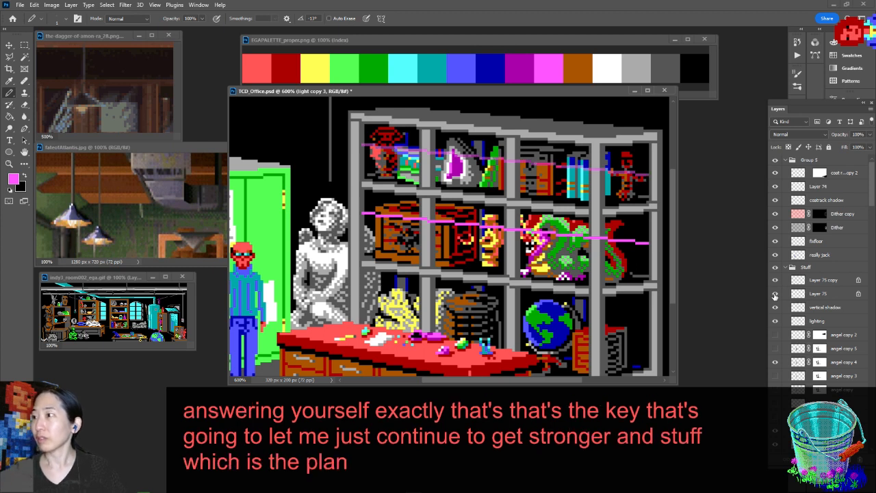
Narrow the application window and dock the Layers panel next to the collapsed panel column
left_click_drag(788, 9, 641, 8)
left_click_drag(849, 109, 753, 128)
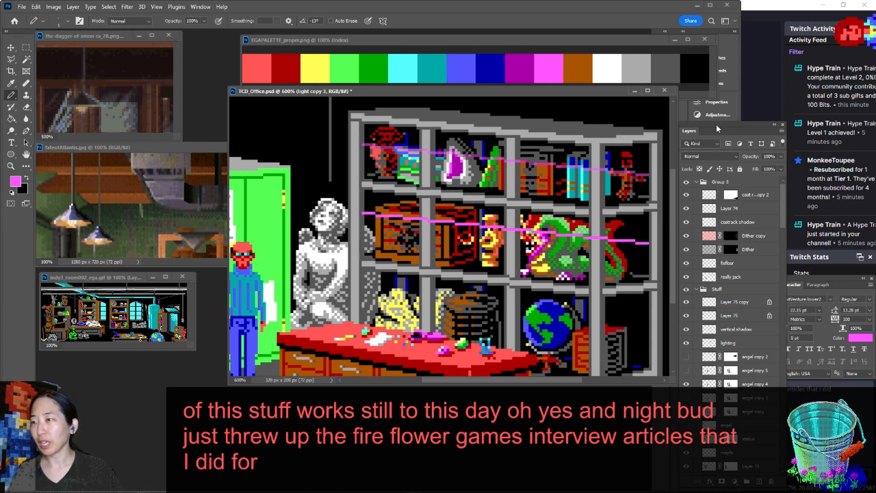
left_click_drag(728, 122, 722, 99)
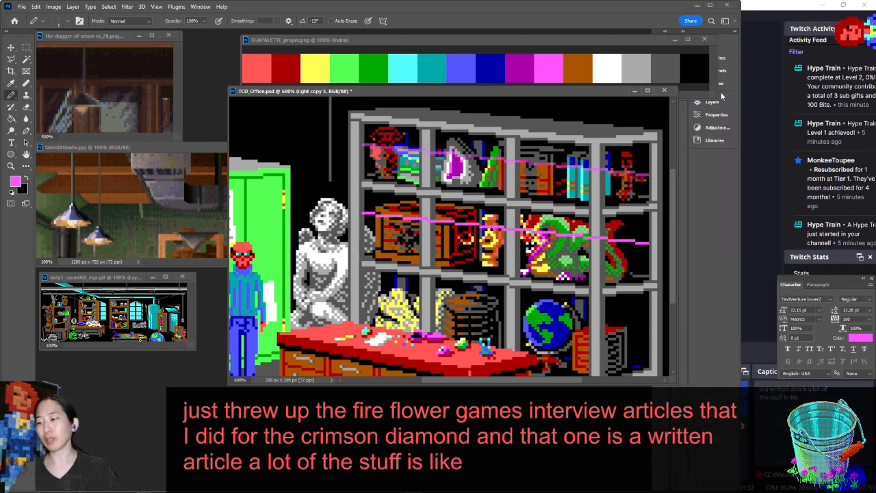
left_click_drag(712, 102, 708, 173)
left_click(701, 172)
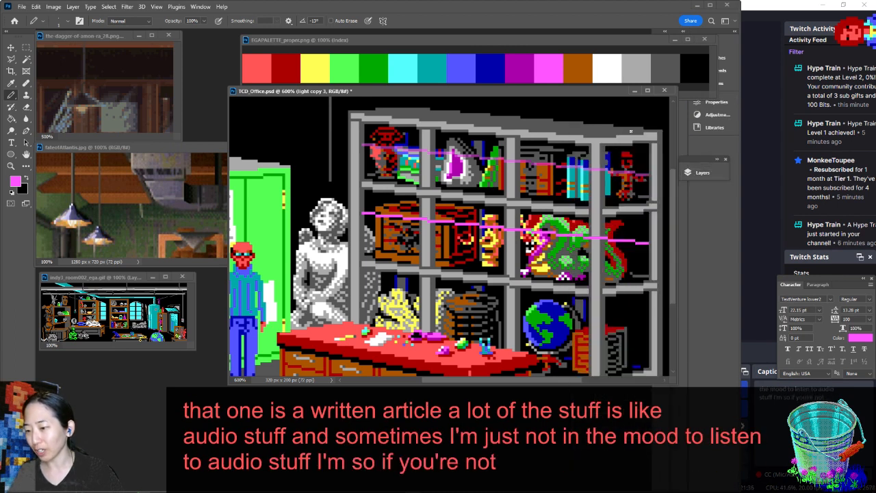
left_click_drag(630, 127, 690, 132)
Shift the TCD_Office.psd and EGAPALETTE_proper.png windows closer to the reference images and make TCD_Office.psd active again
left_click_drag(603, 93, 483, 96)
left_click_drag(609, 43, 475, 40)
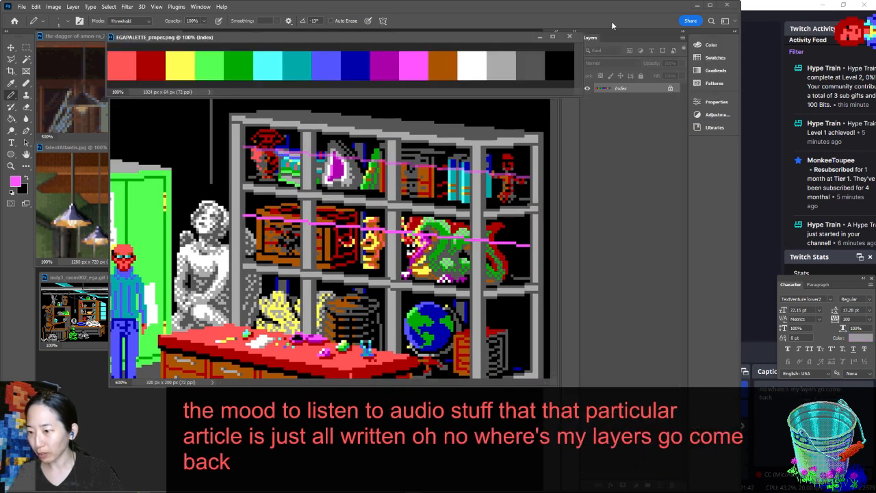
left_click(429, 103)
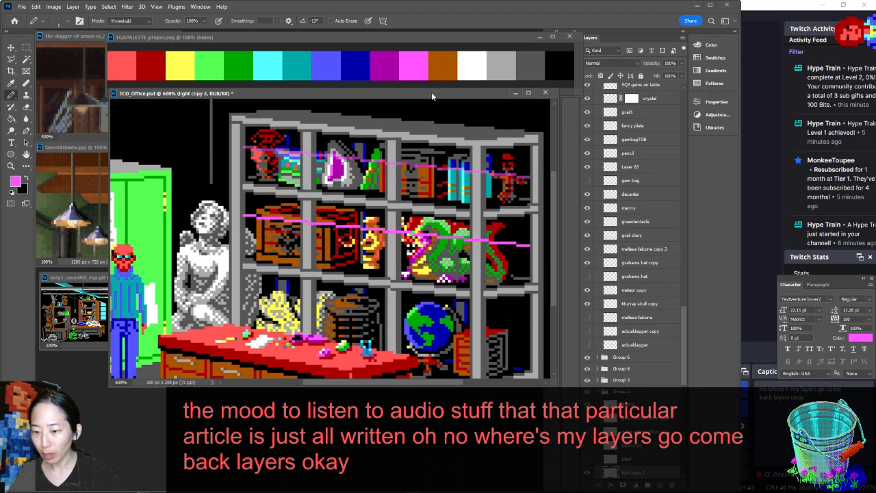
left_click_drag(431, 92, 492, 89)
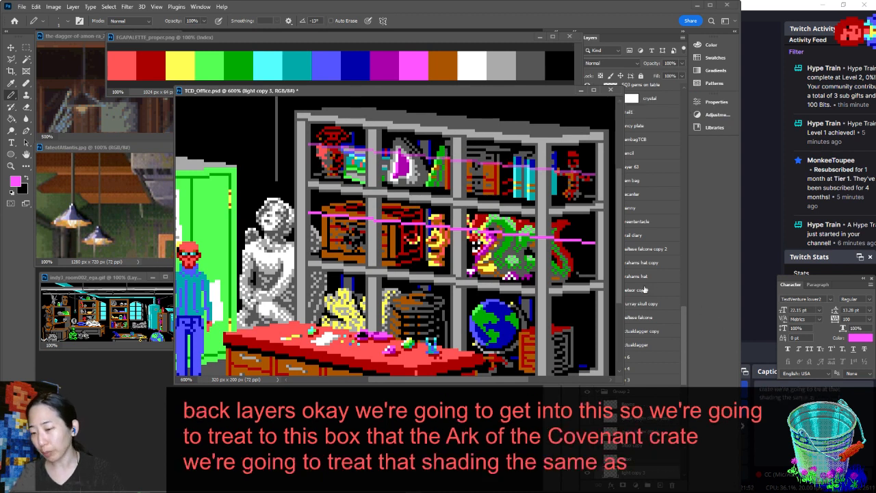
Resize and reposition the application window beside the Twitch activity feed, adjusting the office and palette document windows to fit
double_click(650, 7)
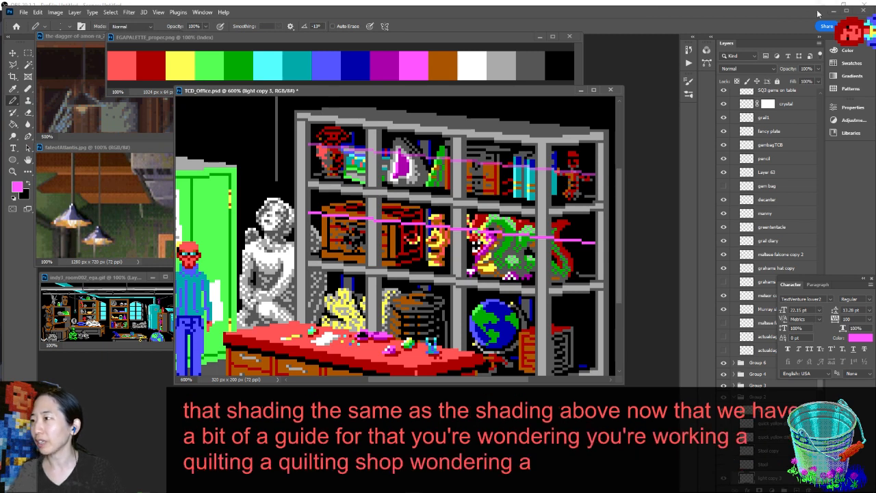
left_click_drag(774, 11, 679, 20)
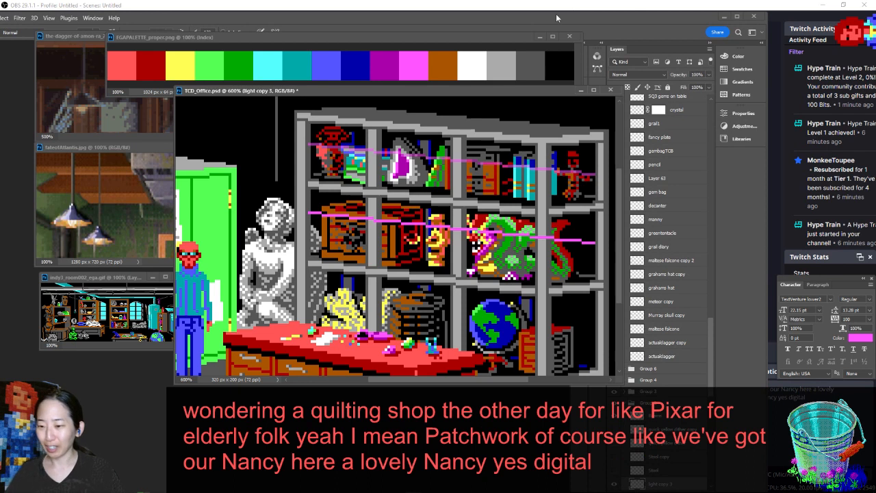
left_click_drag(512, 89, 469, 81)
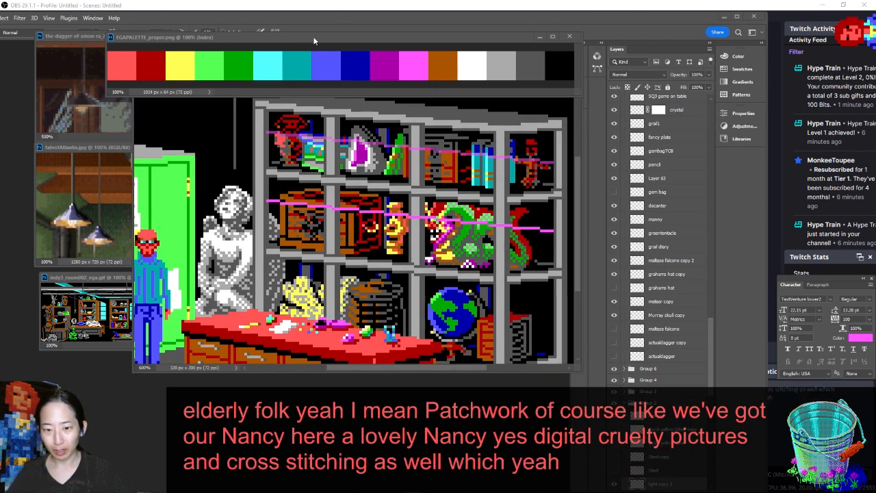
left_click_drag(301, 38, 313, 40)
key("Tab")
key("Tab")
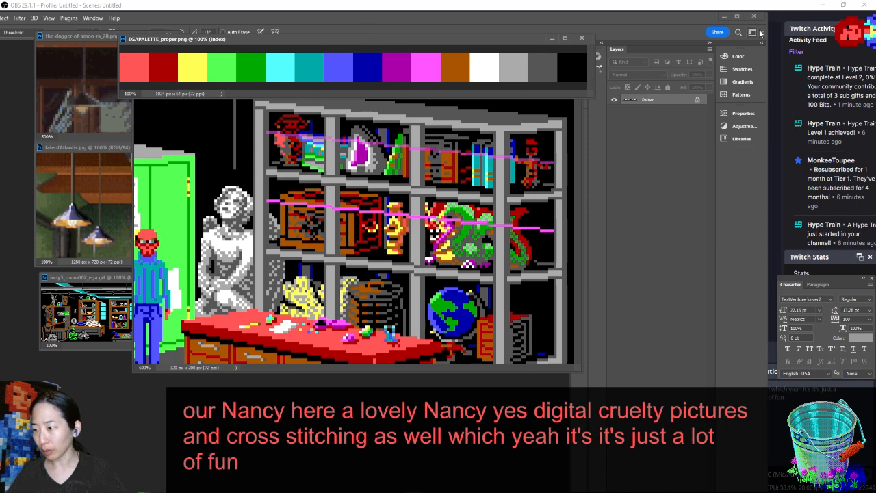
left_click_drag(769, 33, 602, 33)
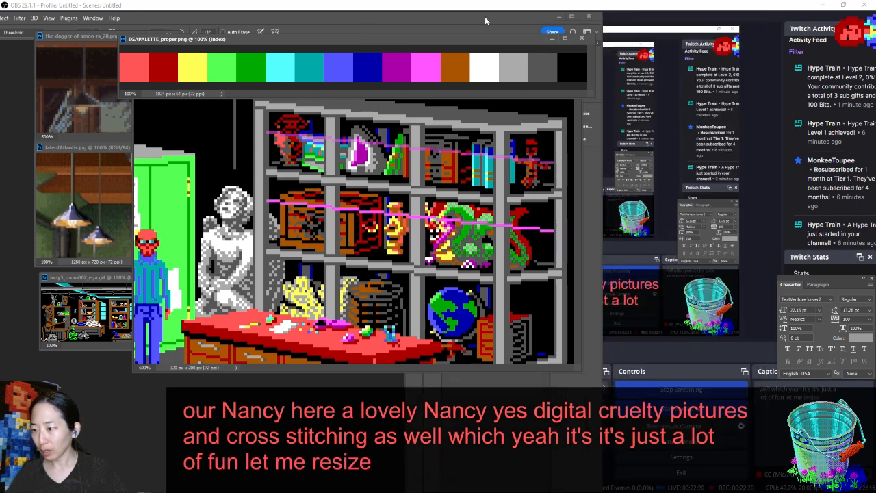
left_click_drag(483, 17, 606, 17)
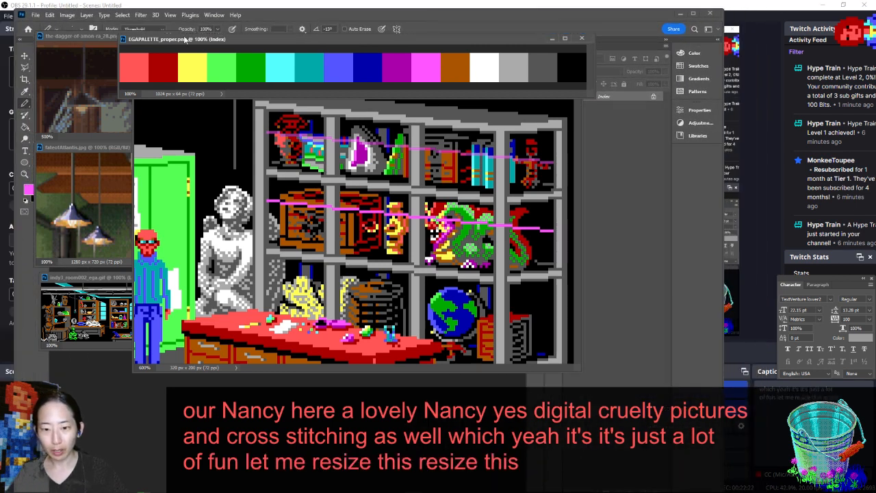
Move the three reference image windows clear of the tools and bring TCD_Office.psd to the front below the palette colours
left_click_drag(76, 37, 131, 42)
left_click_drag(59, 149, 94, 147)
left_click_drag(134, 312, 196, 312)
left_click_drag(157, 277, 178, 280)
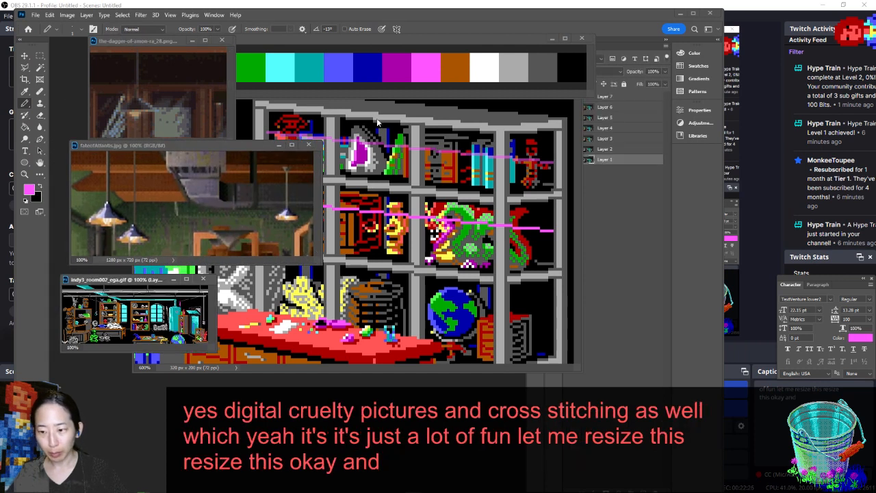
left_click(427, 91)
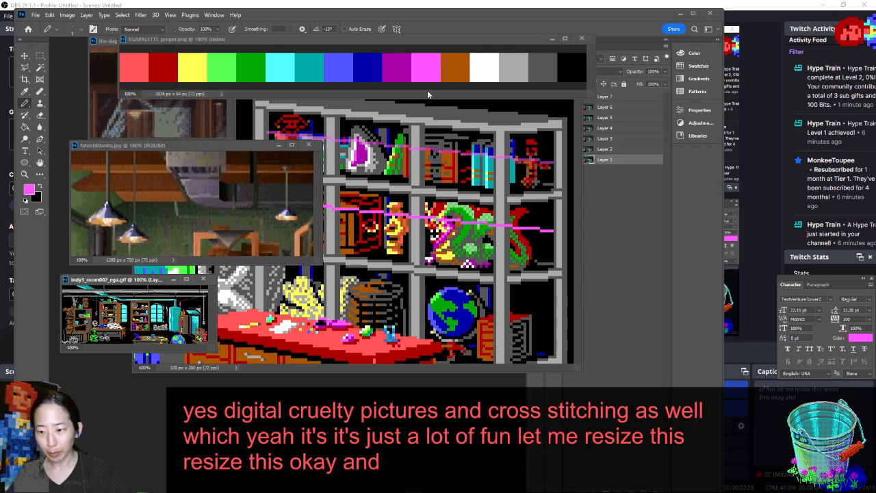
left_click(576, 118)
left_click_drag(496, 78, 536, 88)
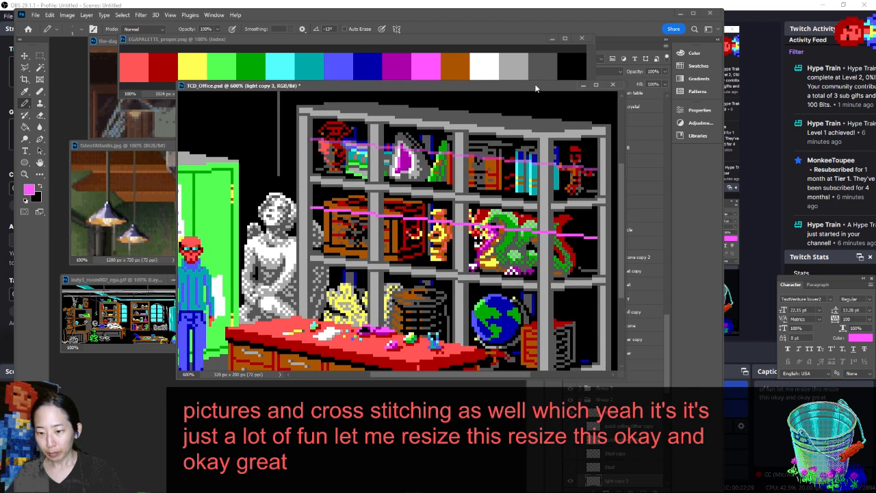
Sample dark grey and, using a contiguous, all-layers Magic Wand at tolerance 5, select the crate's top strip at the thick pink guideline
left_click(480, 157, "alt")
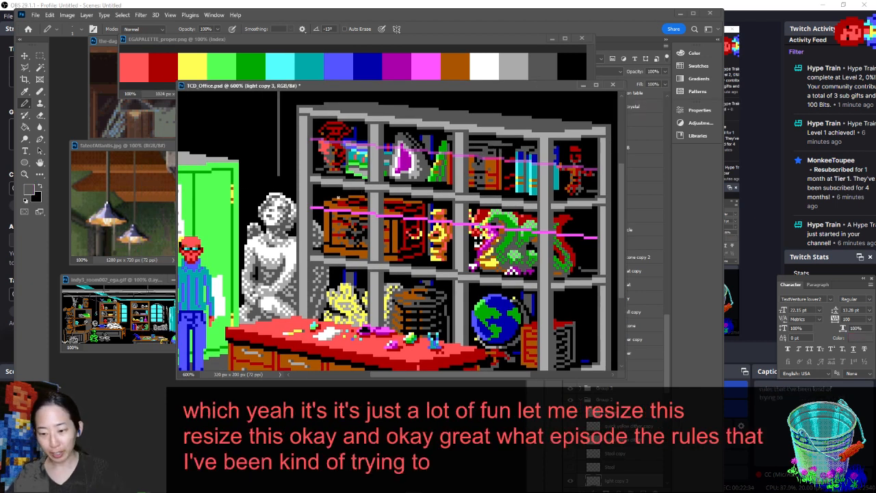
key("w")
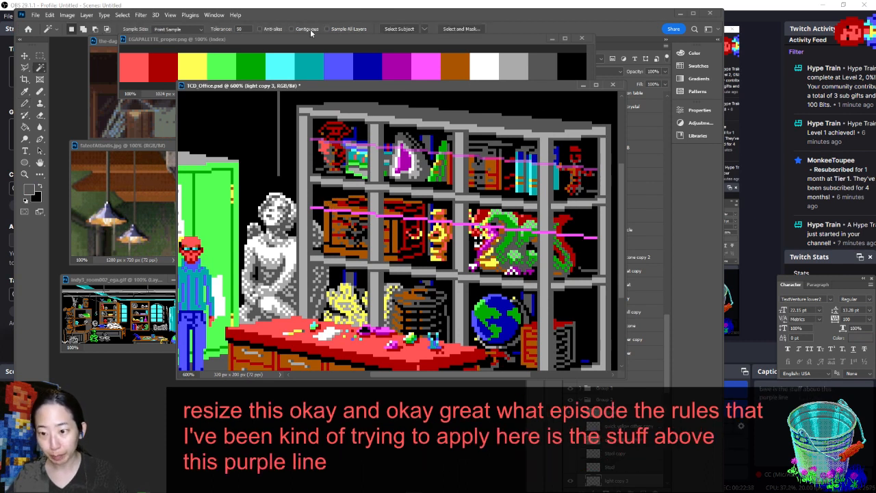
left_click(307, 29)
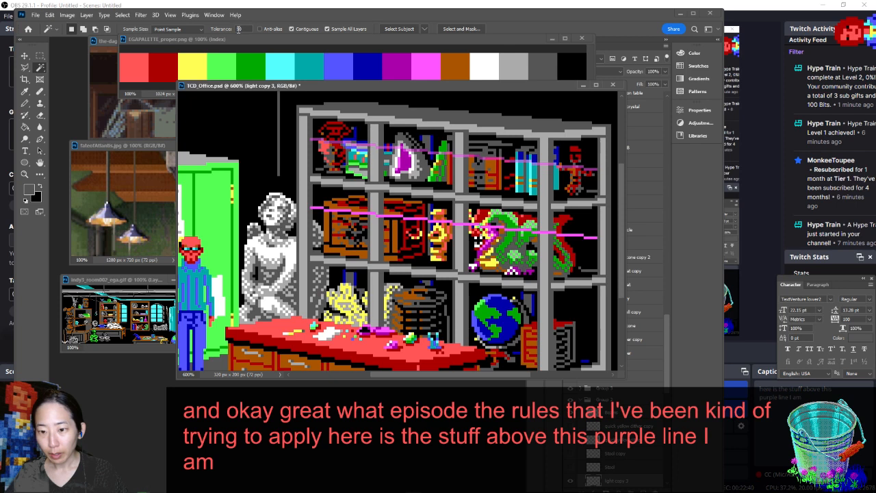
double_click(239, 29)
type("5")
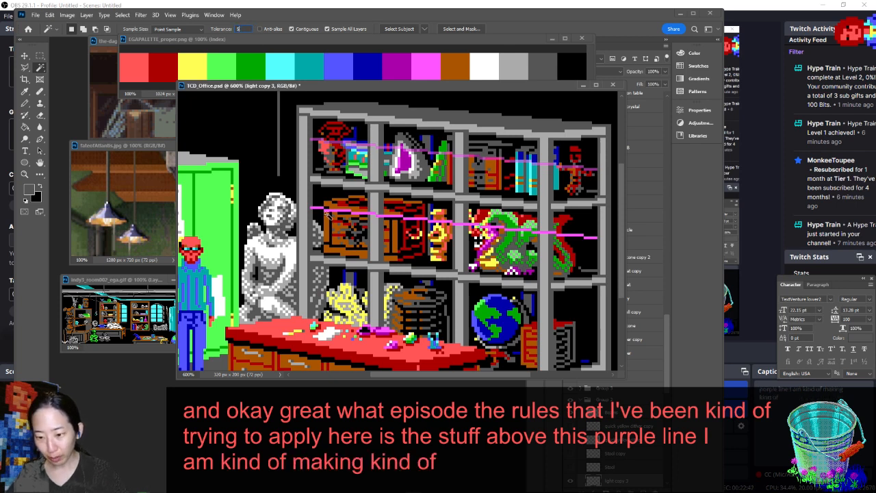
left_click(333, 210)
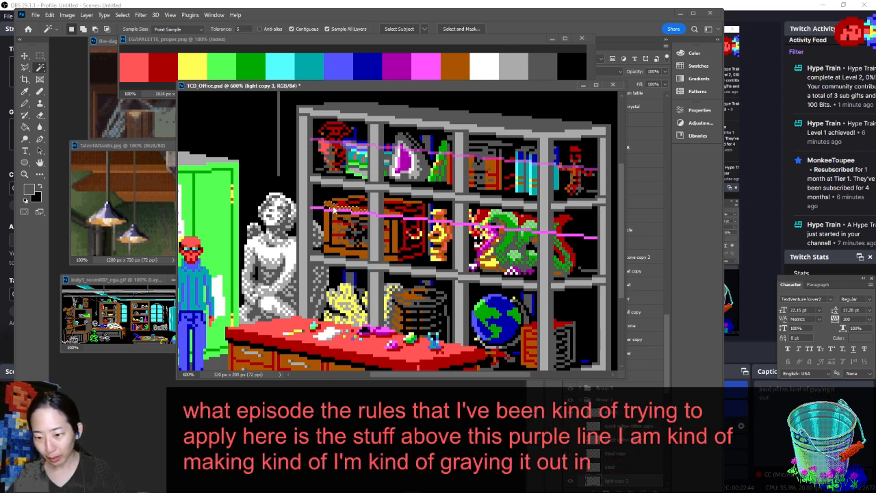
Swap the foreground and background colours, move TCD_Office.psd clear of the layer list, and make the lighting layer active
key("x")
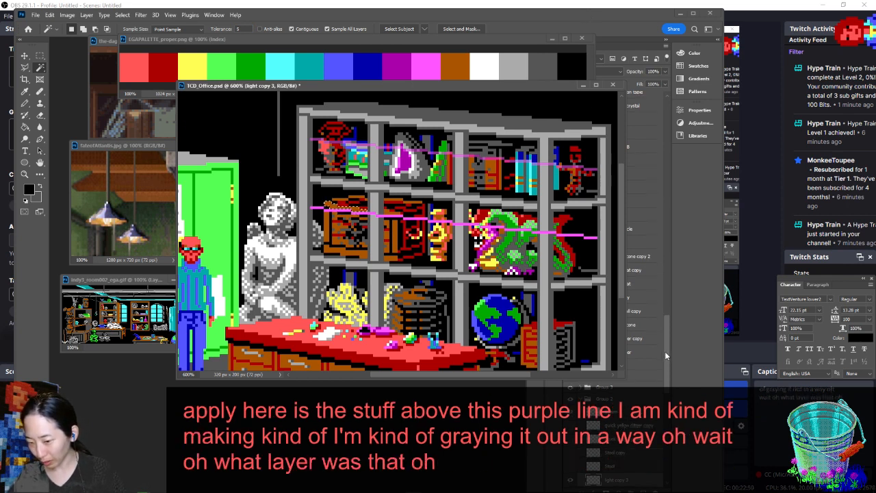
left_click_drag(532, 84, 468, 81)
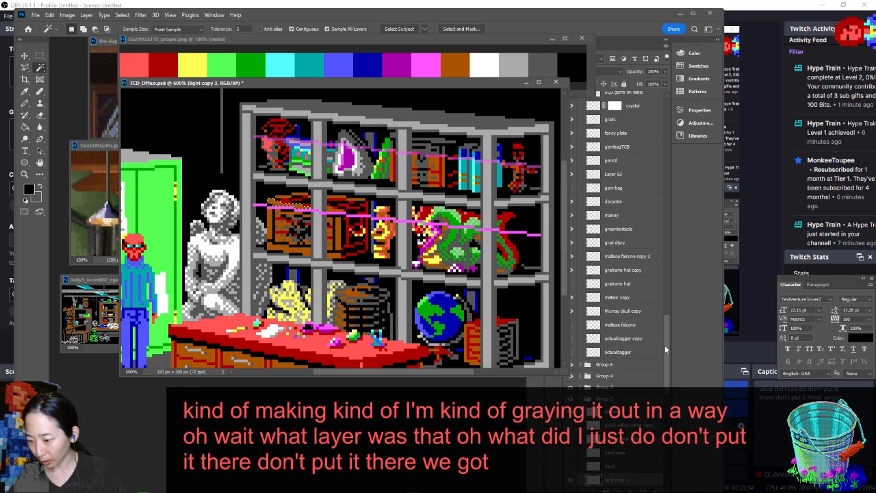
left_click_drag(665, 345, 661, 87)
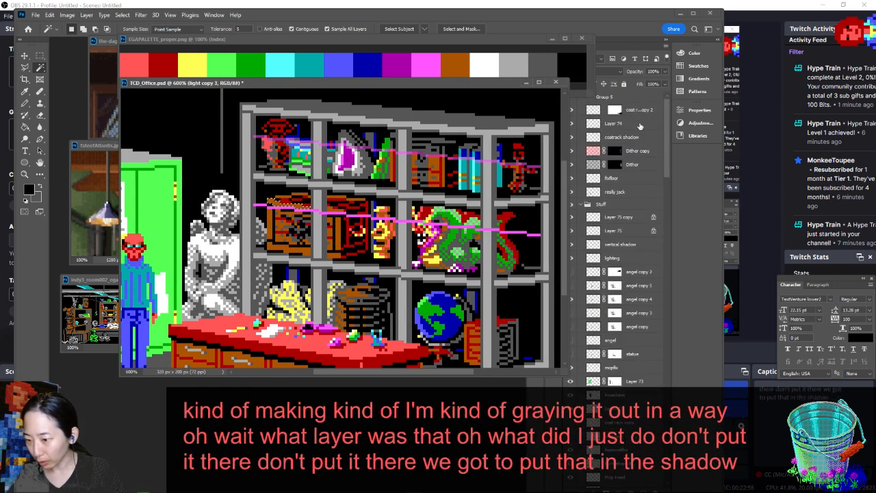
left_click(615, 247)
left_click(603, 259)
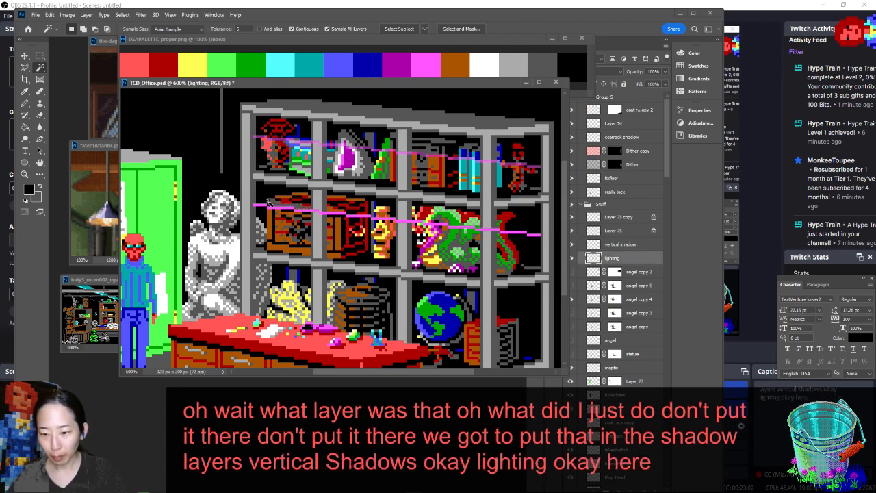
Add the crate's remaining areas above the thick pink guideline to the selection, grey them out on the lighting layer, and deselect
key("shift")
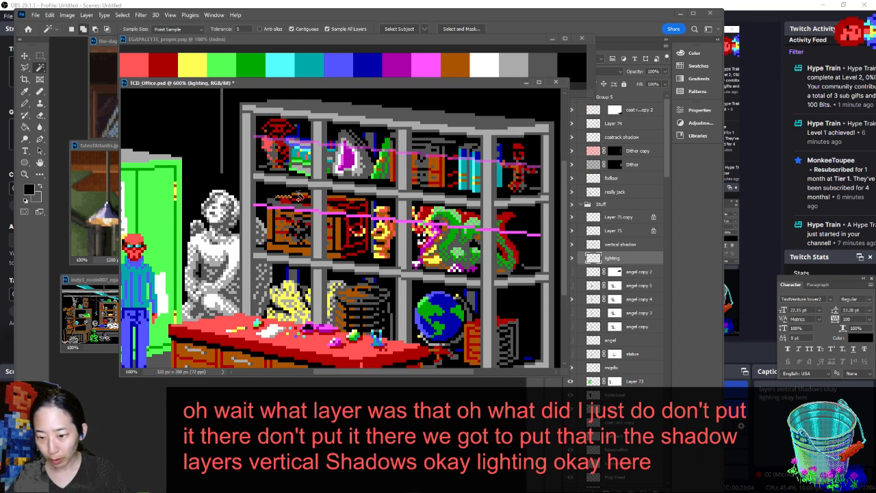
left_click(323, 201, "shift")
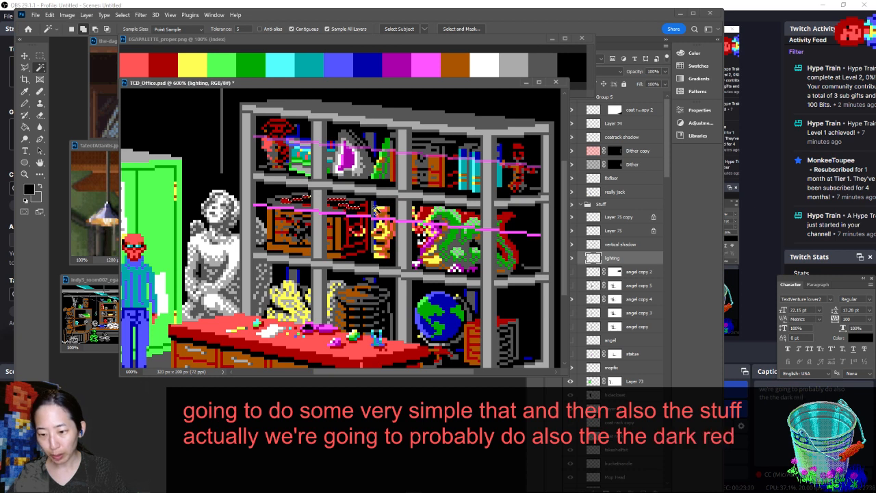
key("ctrl+s")
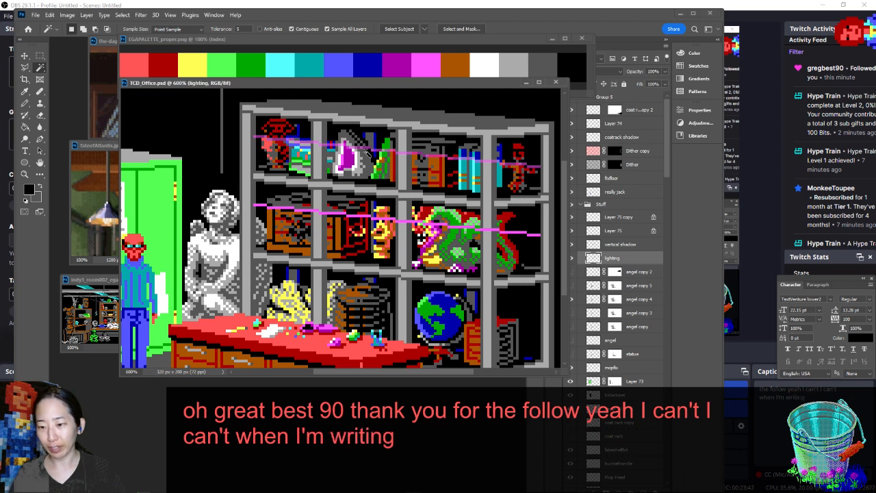
mouse_move(385, 82)
left_mouse_down()
mouse_move(386, 93)
mouse_move(377, 88)
left_mouse_up()
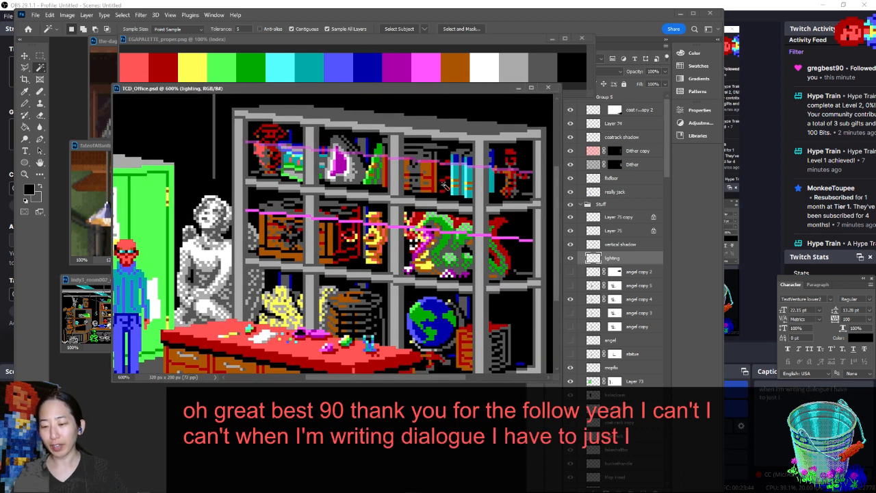
left_click(298, 207)
key("ctrl+d")
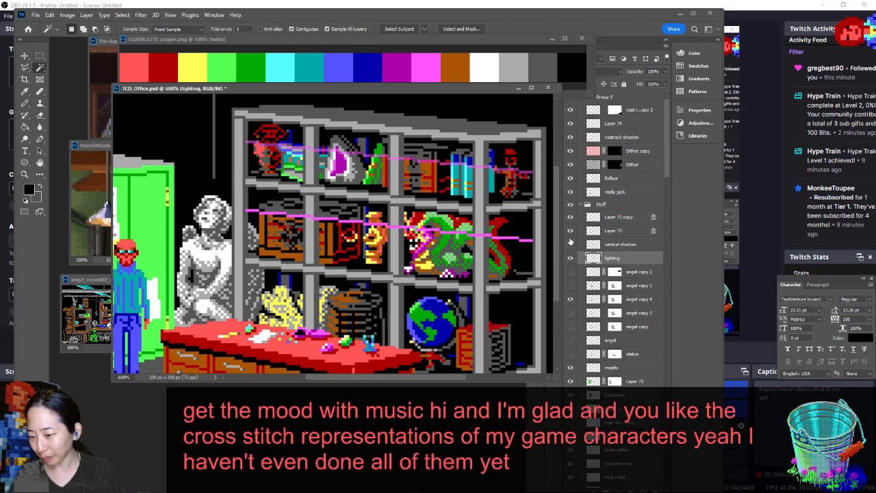
Hide the guideline layers Layer 75 copy and Layer 75, switch to the Pencil tool, and save TCD_Office.psd
left_click(571, 217)
key("b")
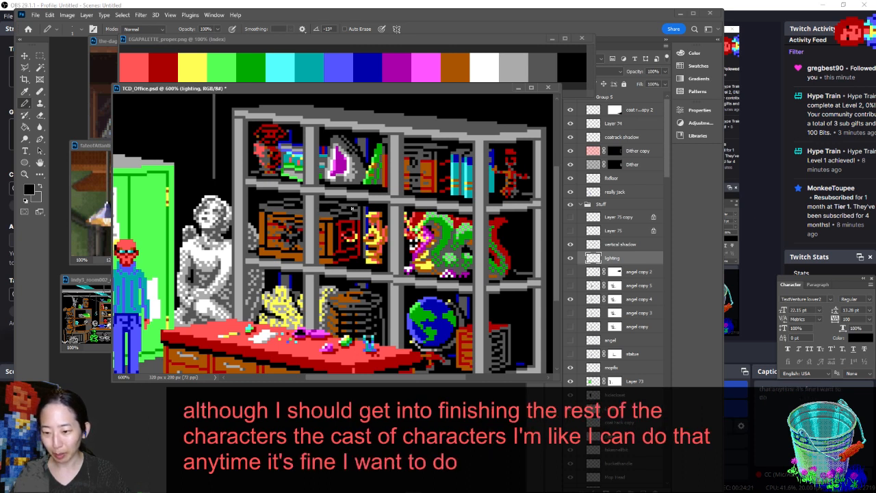
key("ctrl+s")
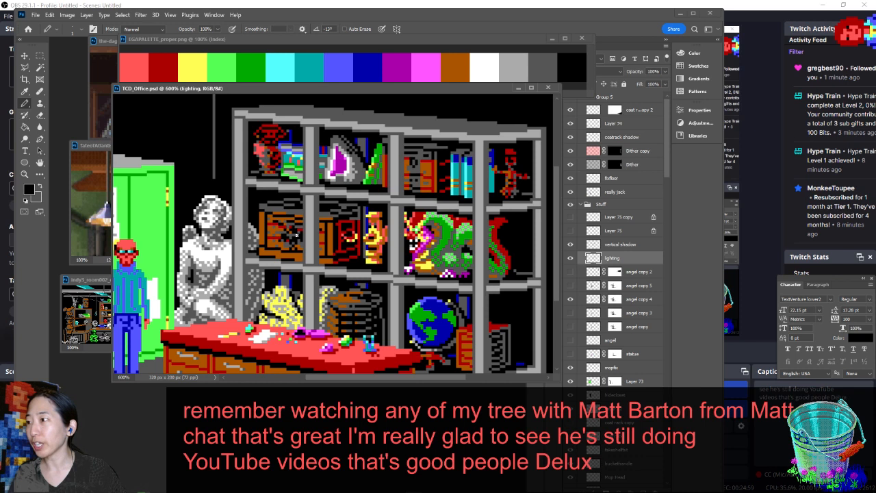
left_click_drag(409, 85, 410, 88)
key("ctrl+s")
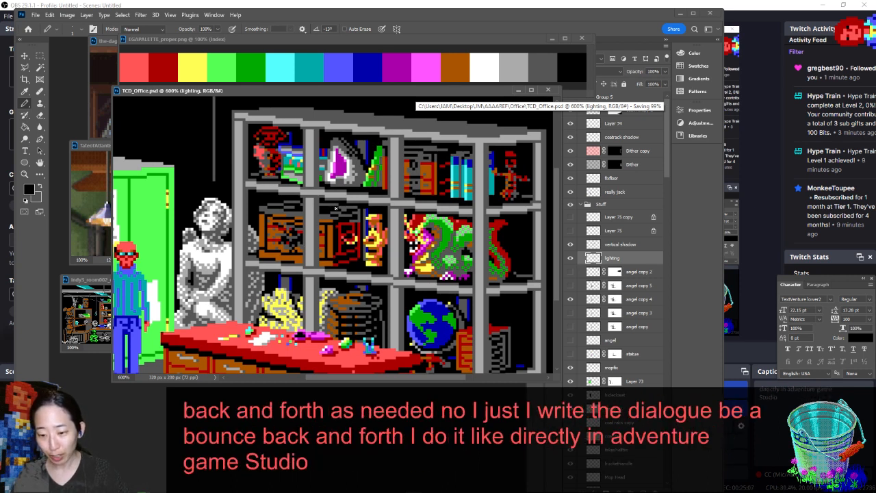
Touch up the area beside the crate with a dark grey Pencil dab and show Layer 75 and Layer 75 copy again
key("x")
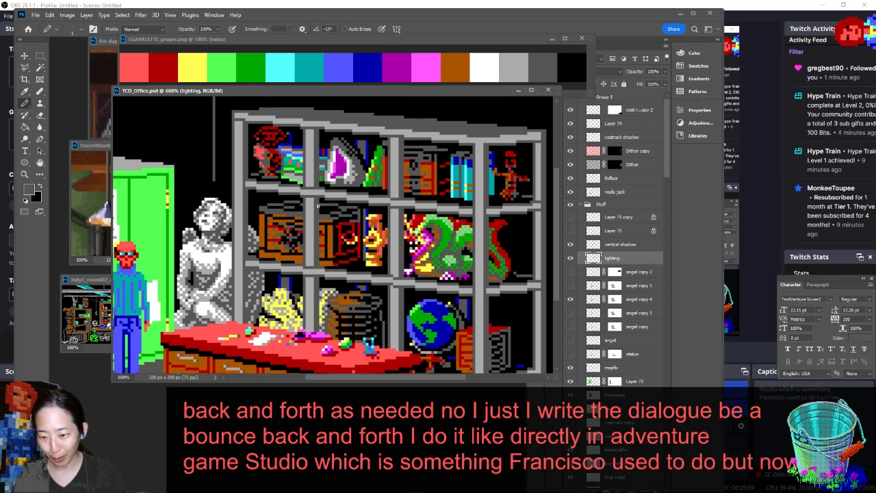
left_click(388, 197)
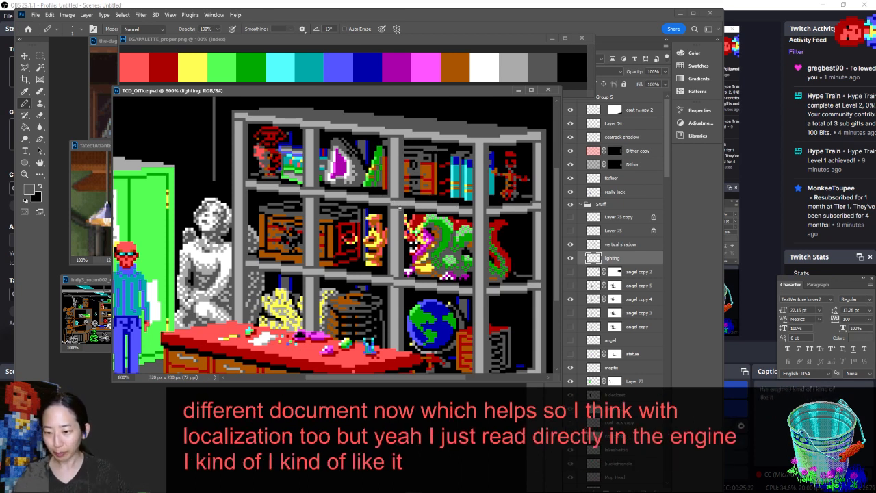
left_click(569, 230)
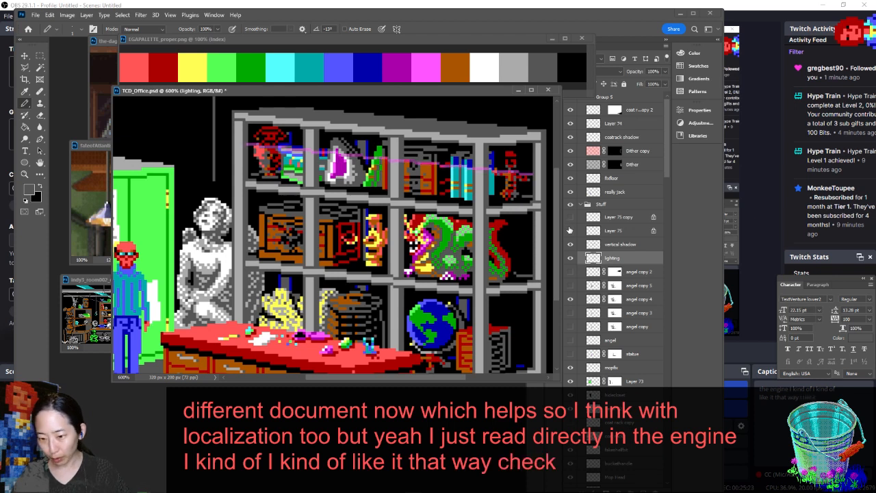
left_click(569, 217)
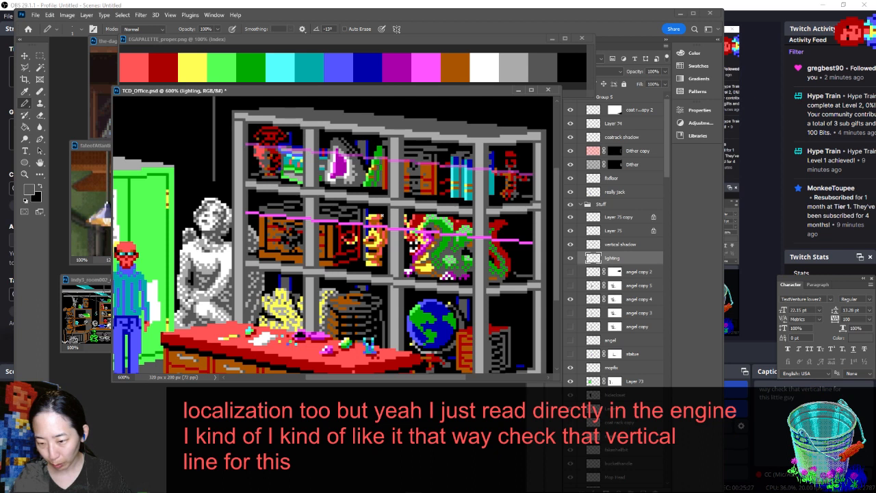
Sample light red, dark red and dark grey in turn as shadow colours for the yellow figurine above the thick pink guideline
left_click(379, 217, "alt")
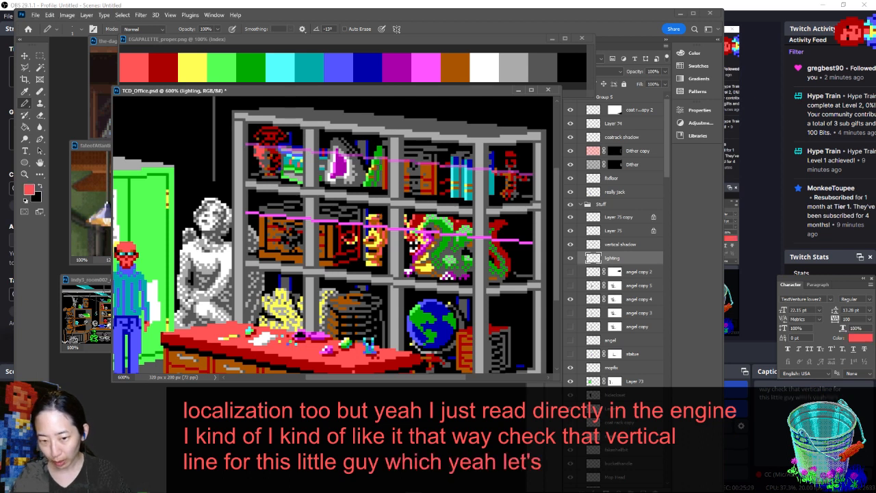
scroll(373, 222, "up", 2)
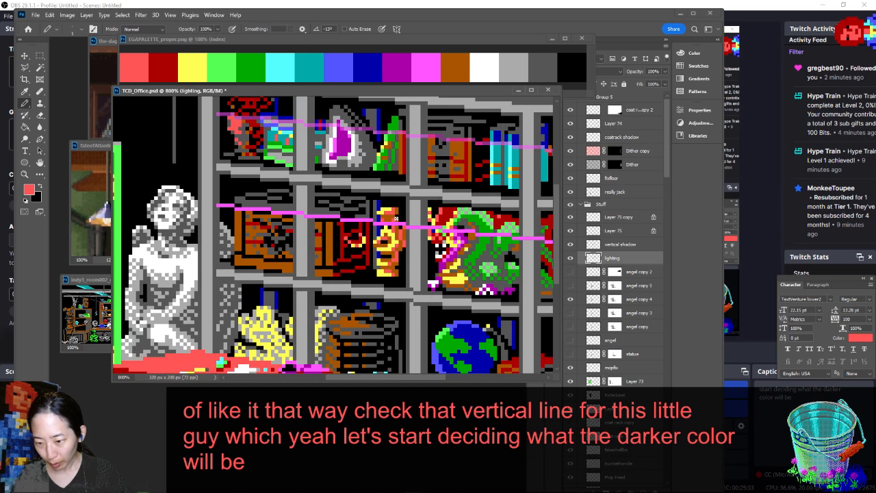
left_click(345, 227, "alt")
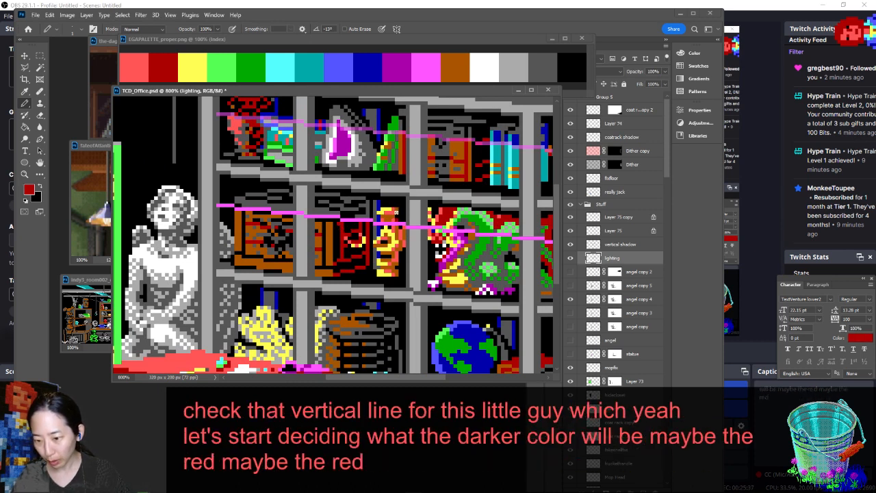
left_click(414, 211, "alt")
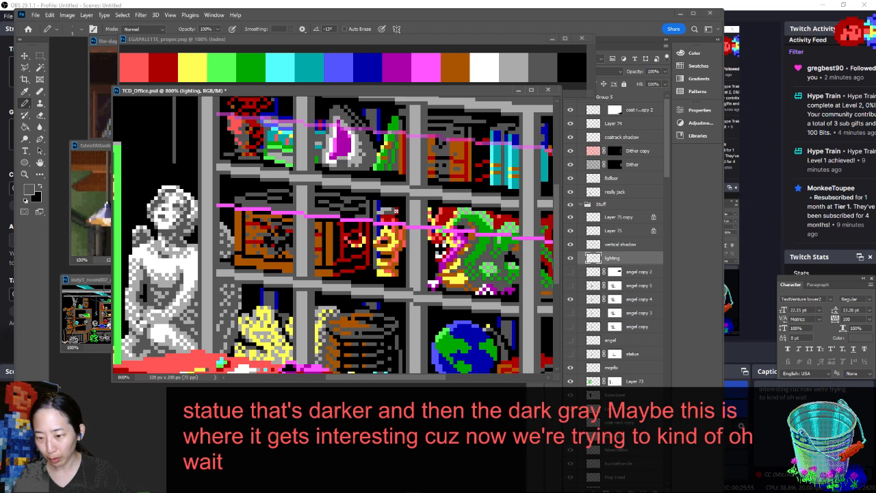
Compare the shading without the lighting layer, hide the guidelines, and pencil the top of the figurine in dark red with black sampled for corrections
left_click(572, 258)
left_click(571, 258)
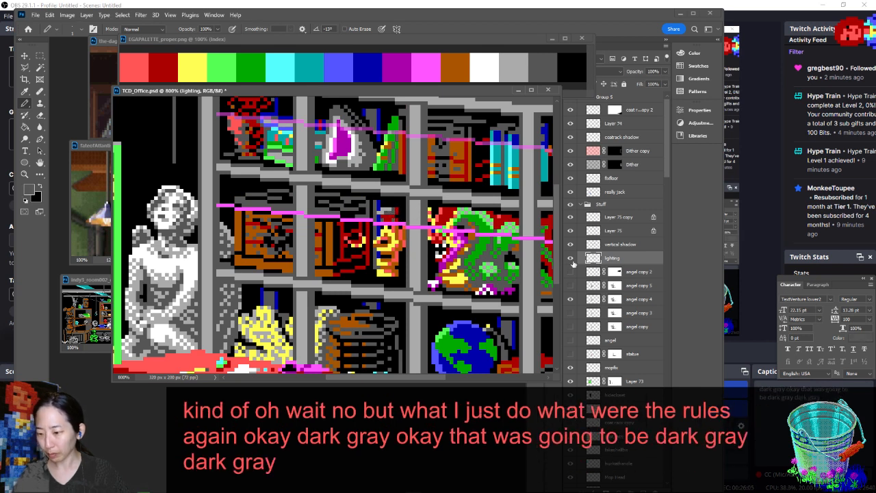
left_click(570, 231)
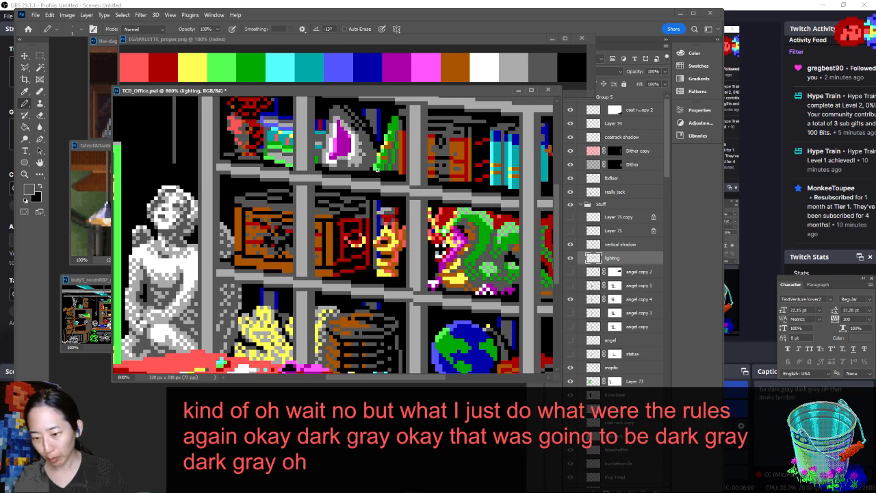
left_click(388, 217, "alt")
left_click_drag(384, 210, 390, 211)
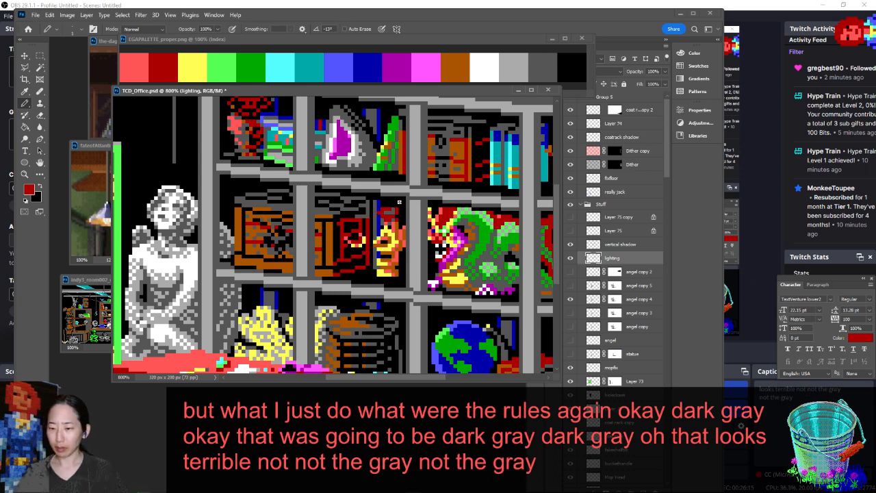
left_click(399, 202, "alt")
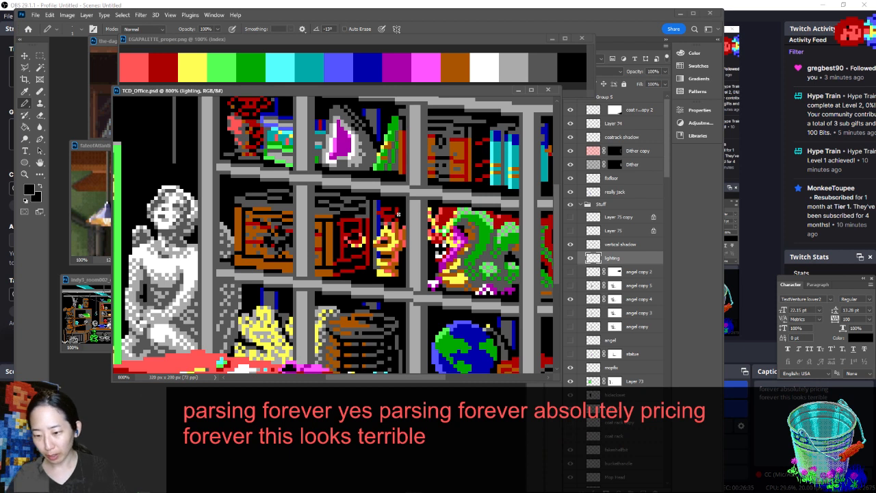
Pencil the bright parts of the figurine's top in sampled light red, comparing the result with the lighting layer hidden and shown
left_click(570, 258)
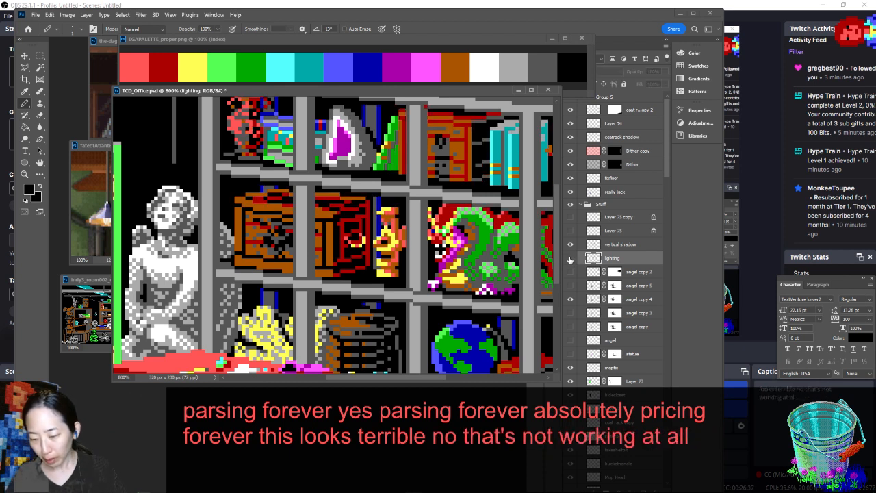
left_click(570, 259)
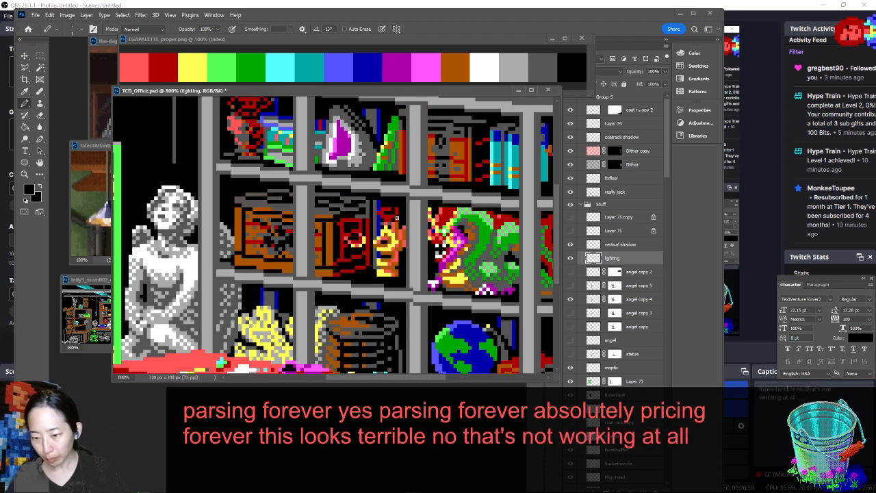
left_click(398, 226, "alt")
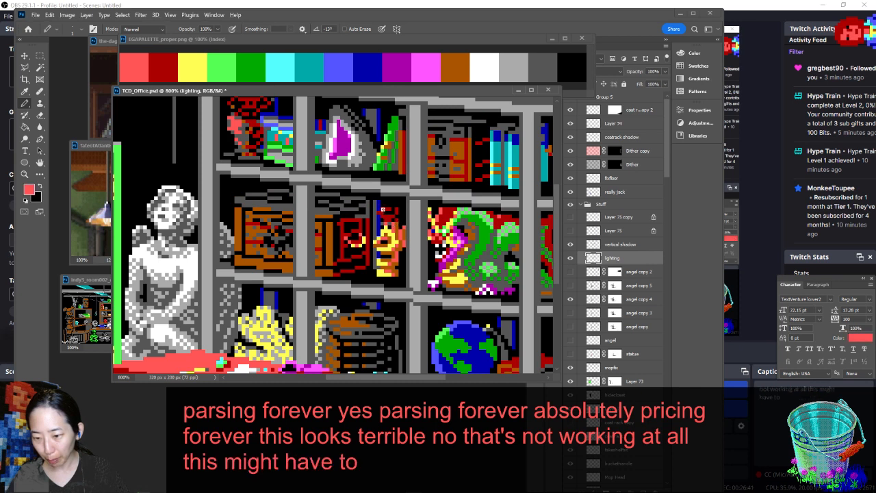
left_click(386, 209)
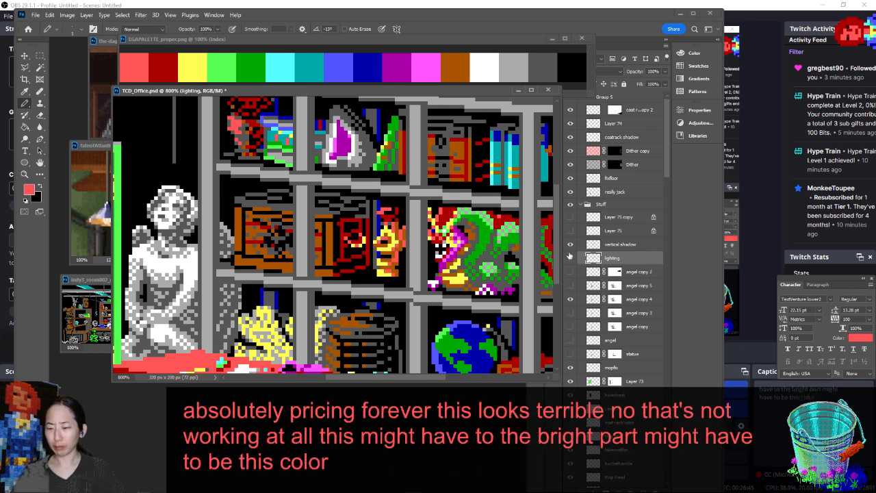
left_click(569, 256)
left_click(569, 256)
left_click(570, 257)
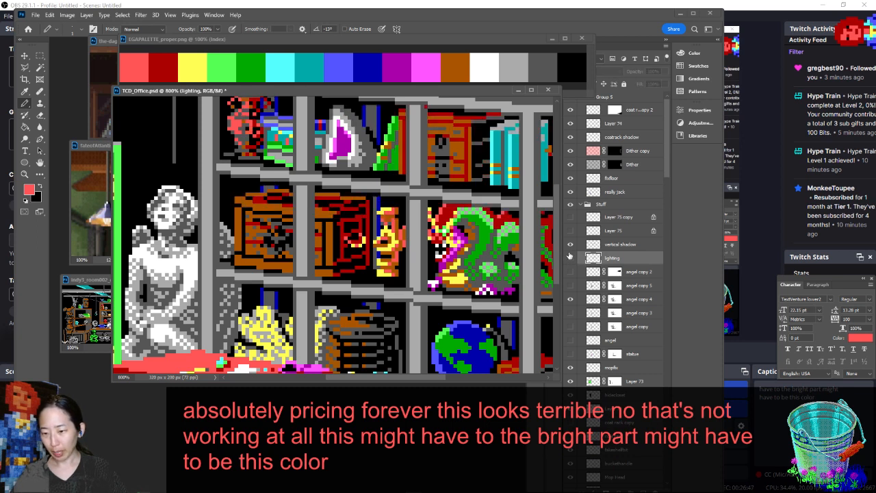
left_click(569, 256)
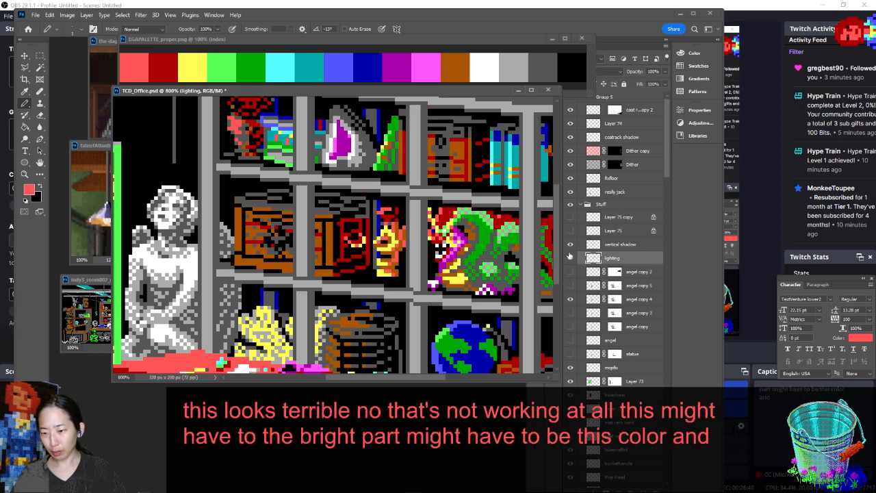
Sample dark grey for the figurine's darker parts, compare against the lighting and guideline layers, and sample dark red for further shading
left_click(387, 209, "alt")
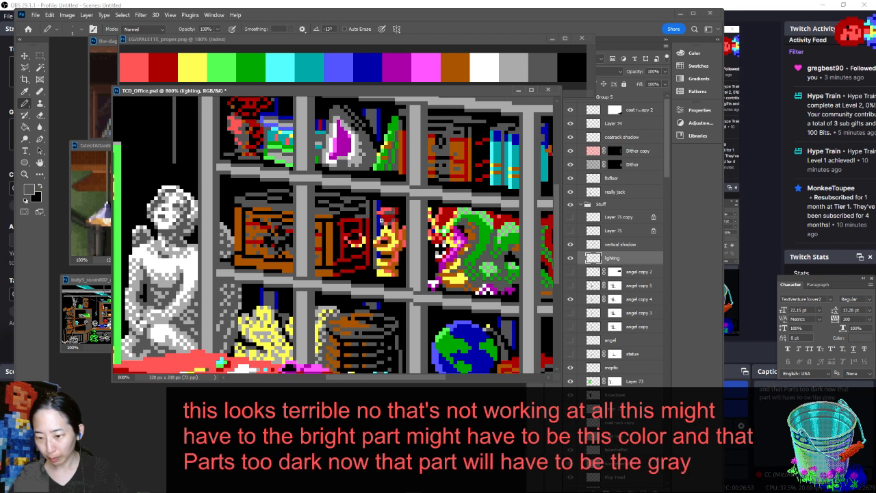
left_click(570, 258)
left_click(570, 258)
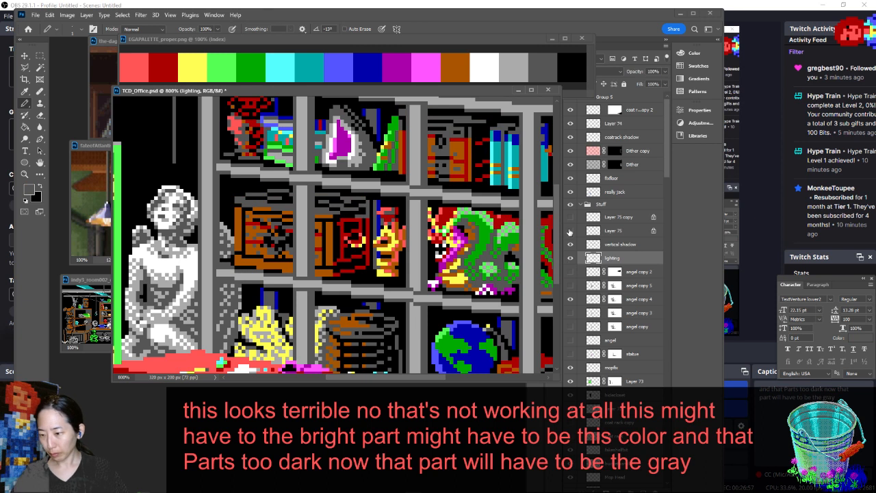
left_click(569, 230)
left_click(568, 230)
left_click(569, 217)
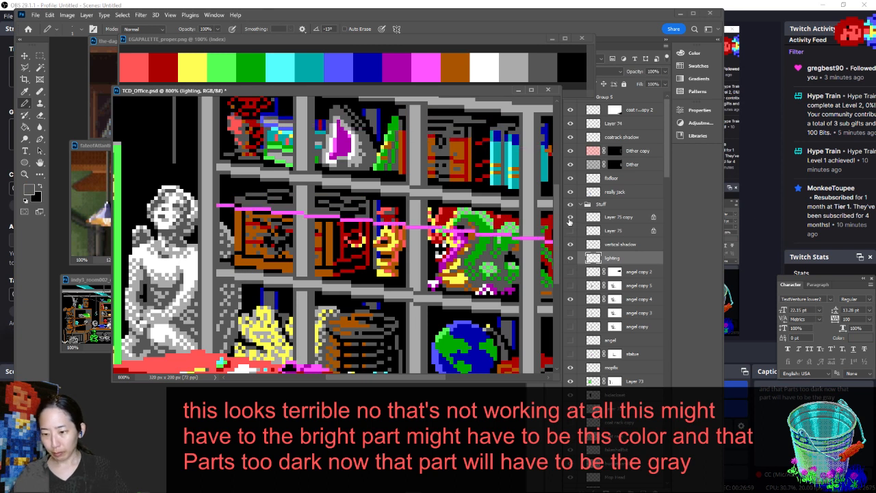
left_click(569, 218)
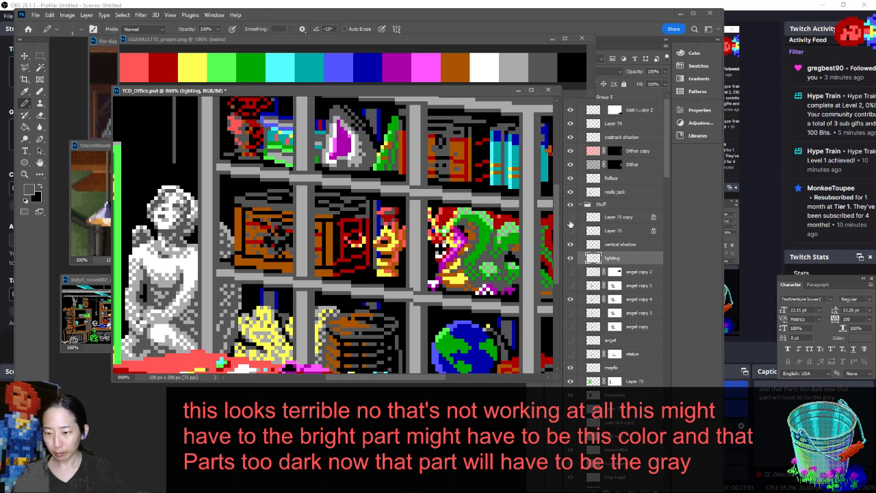
left_click(396, 211, "alt")
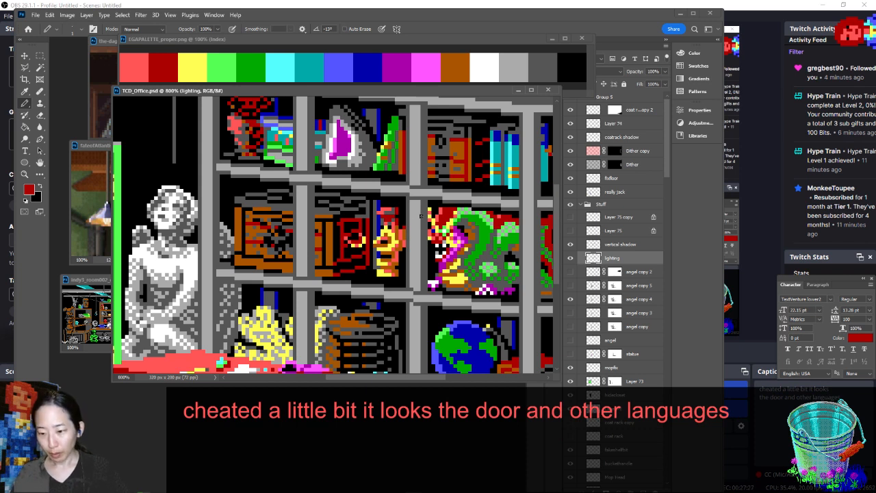
Compare the figurine's shading with the lighting layer hidden and shown, and show the thin pink guideline on Layer 75 copy
left_click(570, 258)
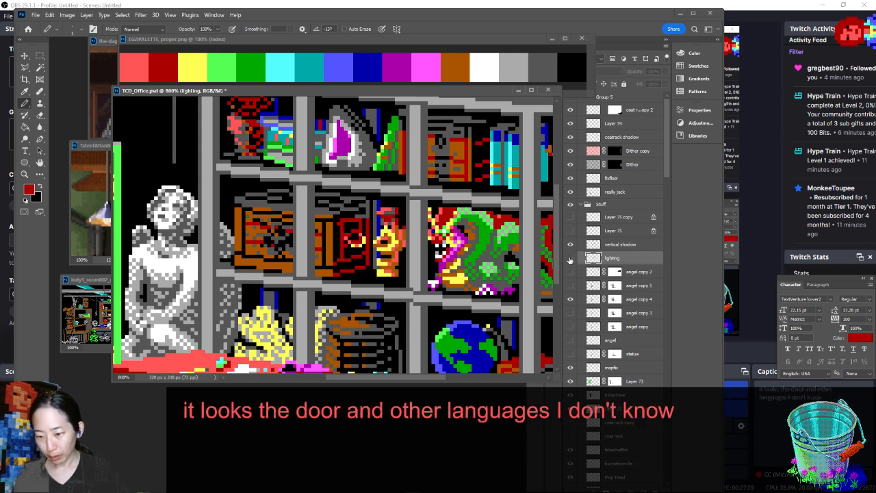
left_click(570, 259)
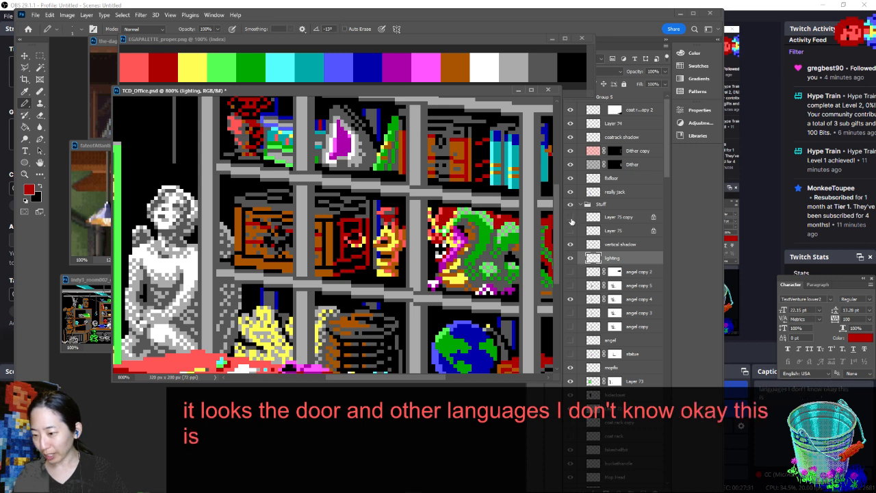
left_click(570, 231)
left_click(570, 231)
left_click(570, 218)
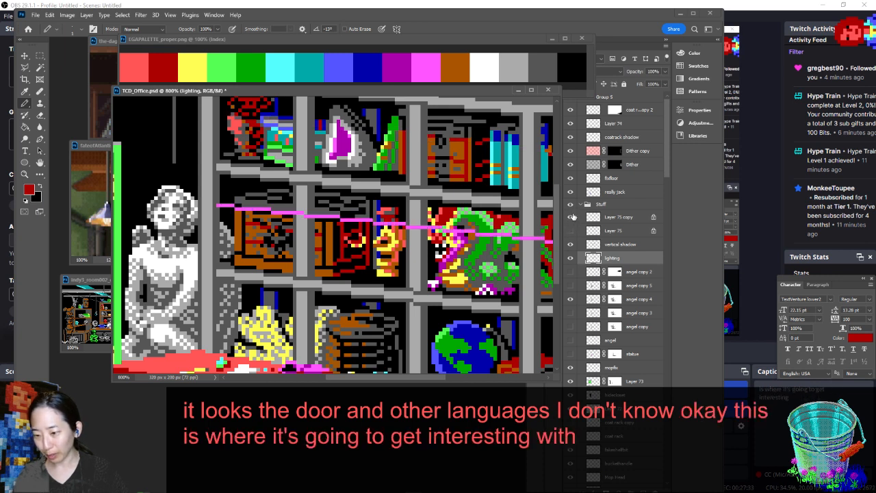
Sample light red at the dragon's head, and compare the shelf with the vertical shadow and guideline layers hidden and shown
left_click_drag(448, 199, 390, 199)
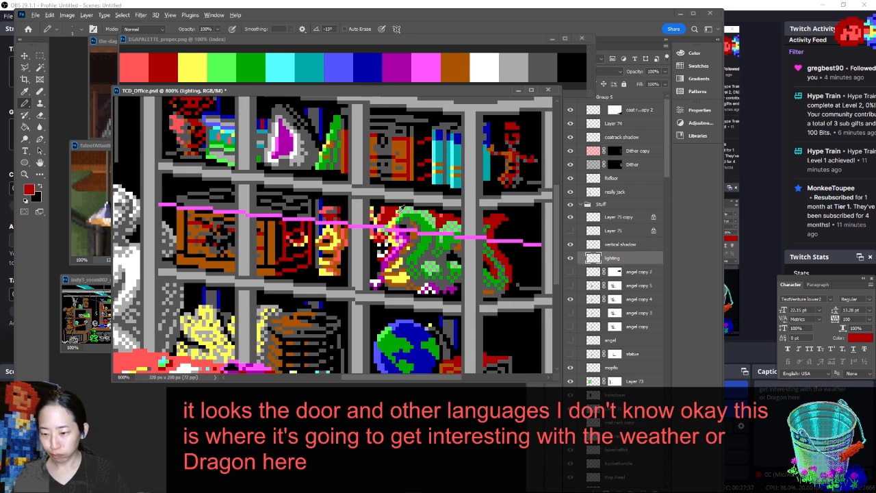
left_click(400, 211, "alt")
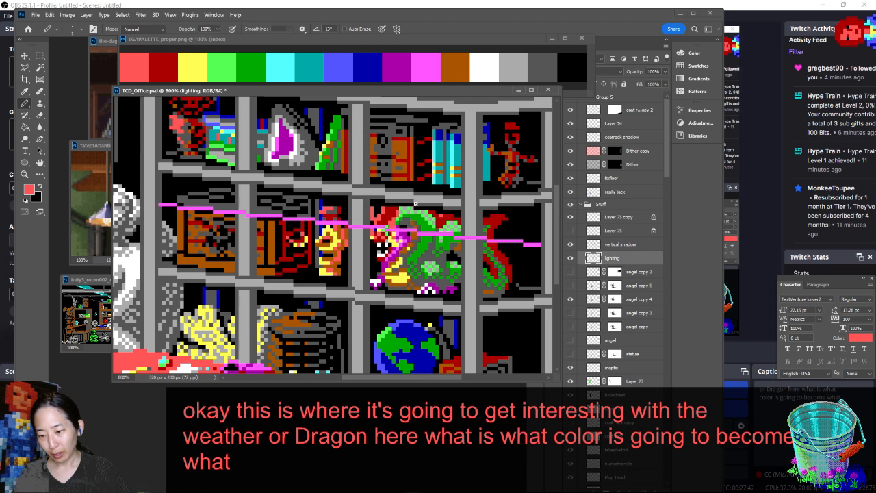
left_click(572, 245)
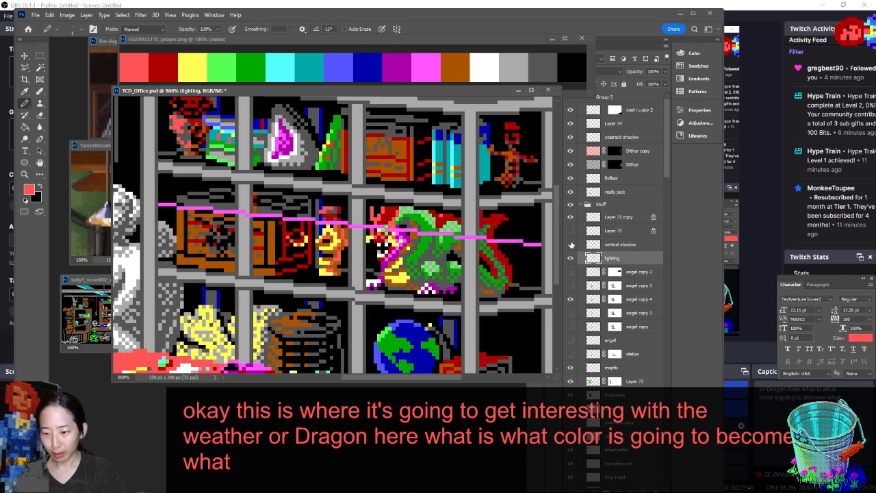
left_click(572, 244)
left_click(569, 217)
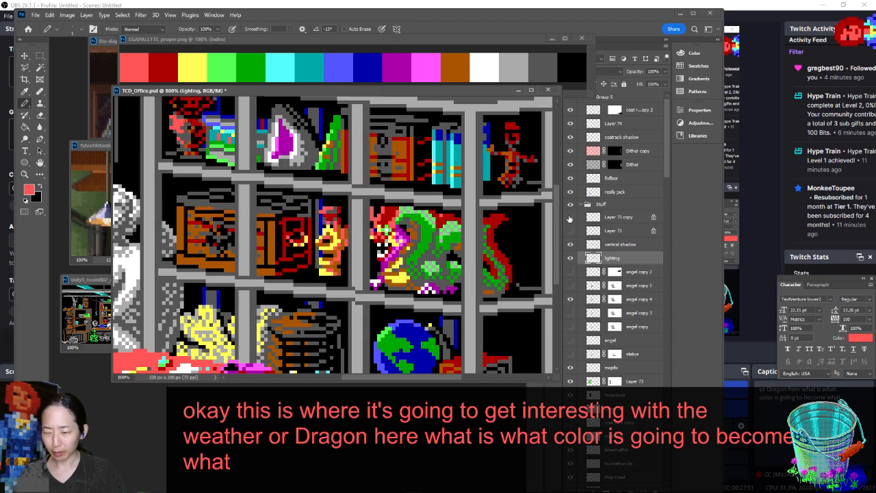
left_click(569, 218)
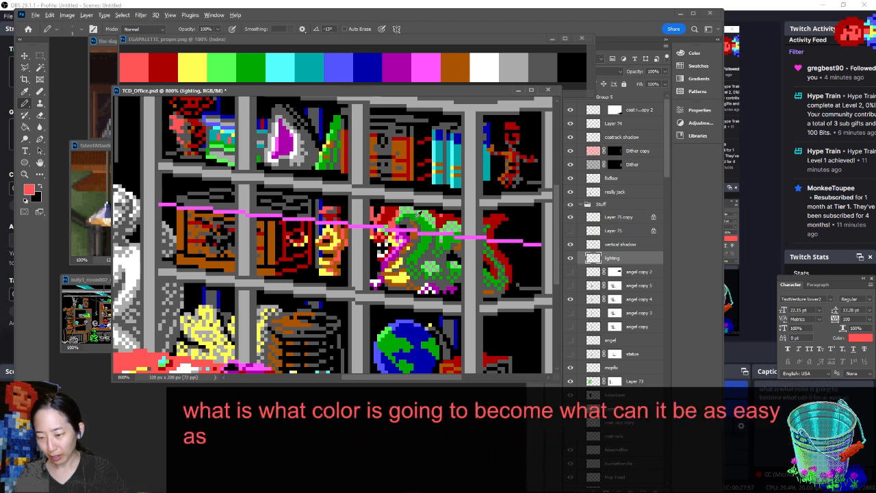
Pencil the dragon's light green parts above the guideline in sampled dark green, sample dark grey for the darker parts, and save
left_click(414, 217, "alt")
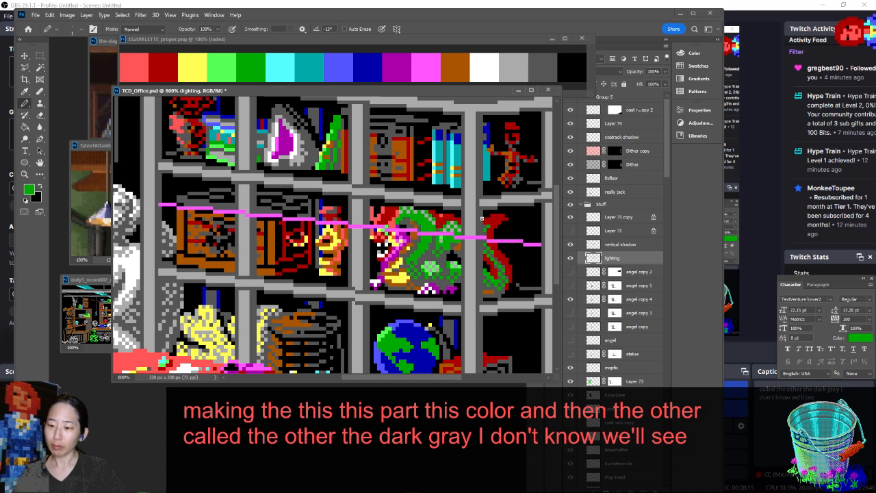
left_click(477, 219, "alt")
key("ctrl+s")
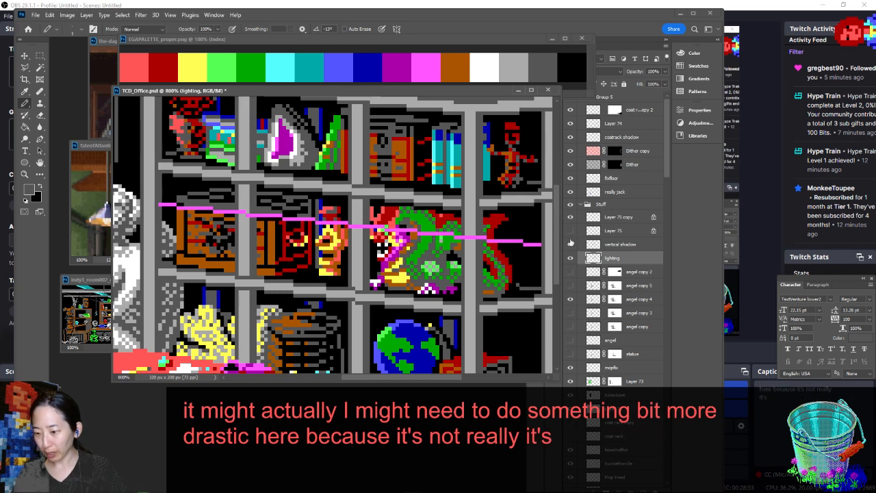
Examine the dragon's shading with the pink guideline hidden and shown
left_click(571, 219)
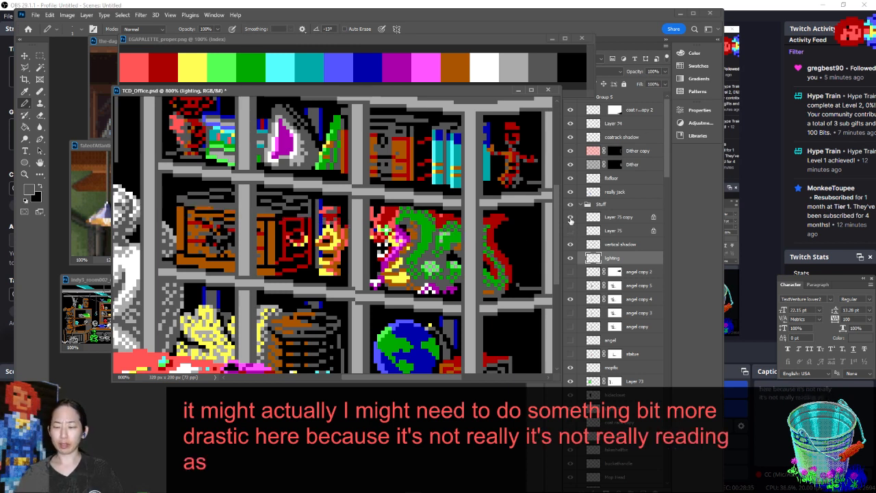
left_click(571, 219)
left_click(571, 219)
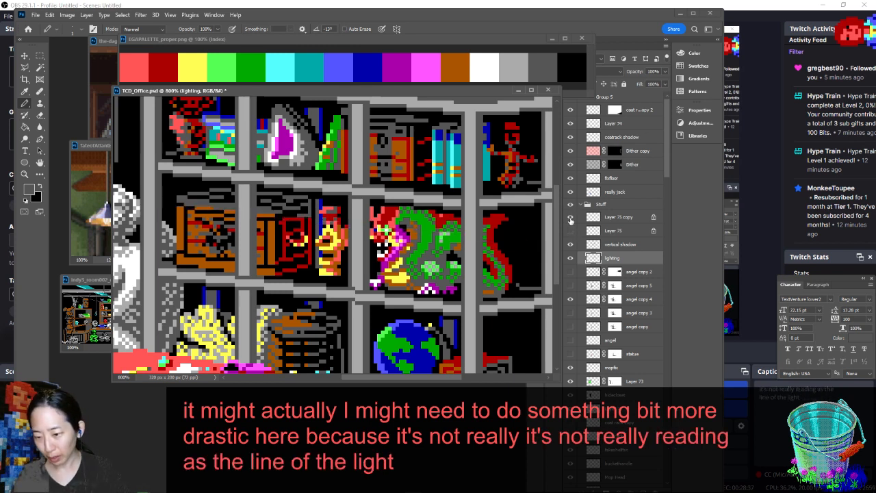
left_click(571, 219)
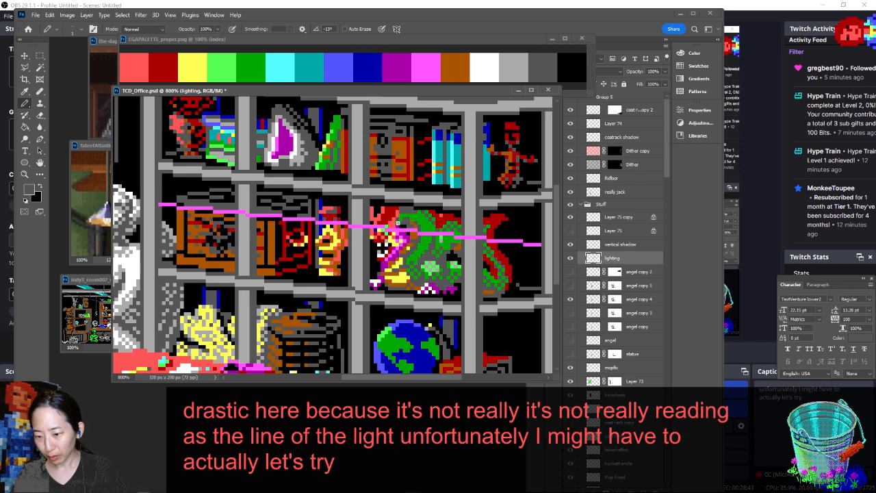
Fill the dragon's upper body above the guideline with dark grey pencil, compare without the vertical shadow layer, and hide the guideline
key("w")
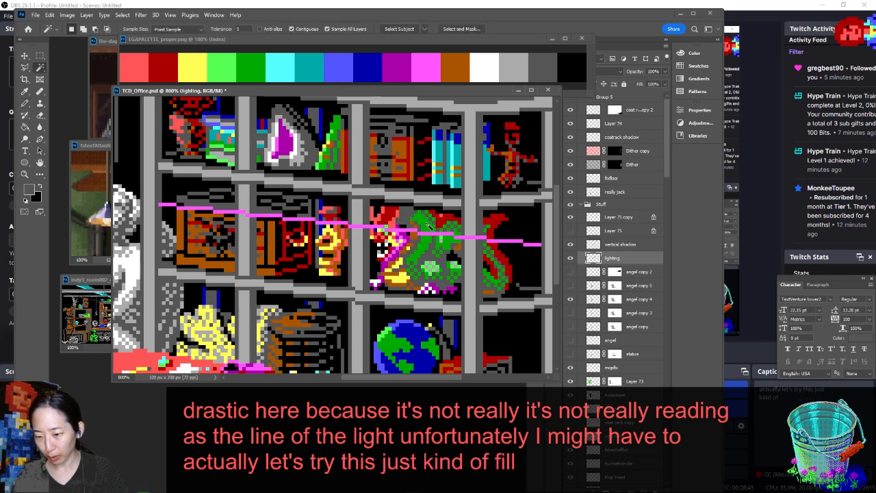
key("x")
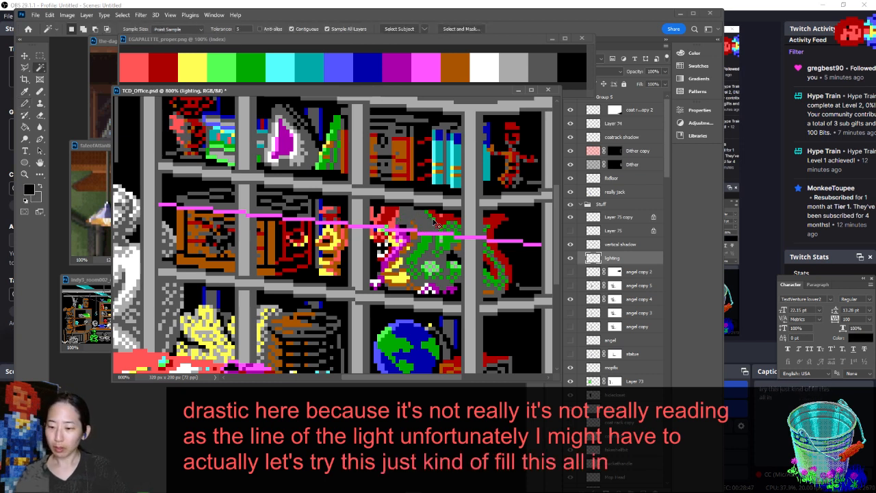
key("b")
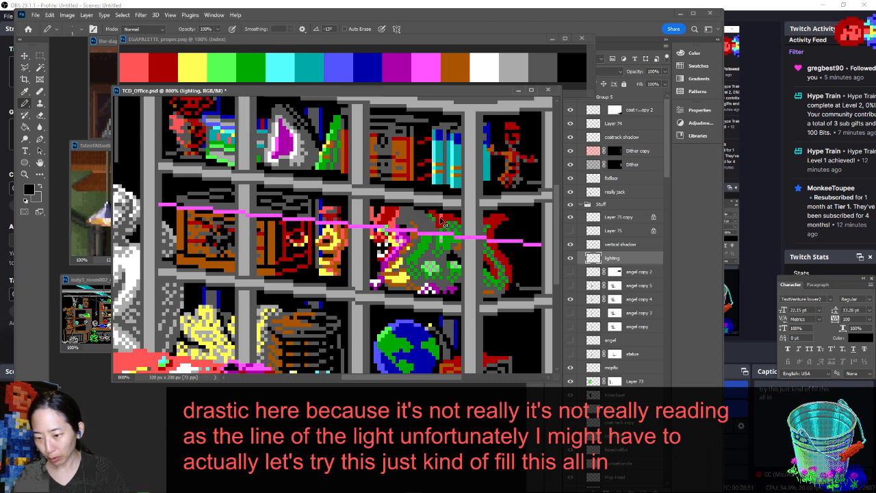
key("x")
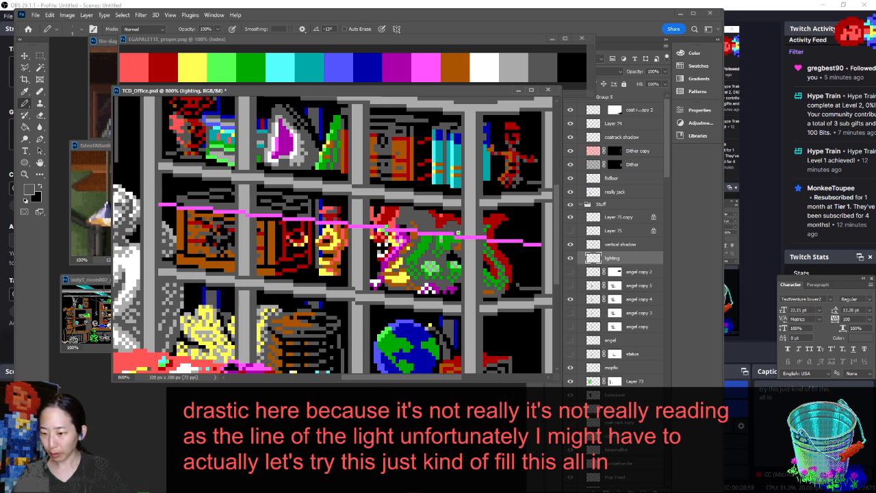
left_click(571, 249)
left_click(571, 249)
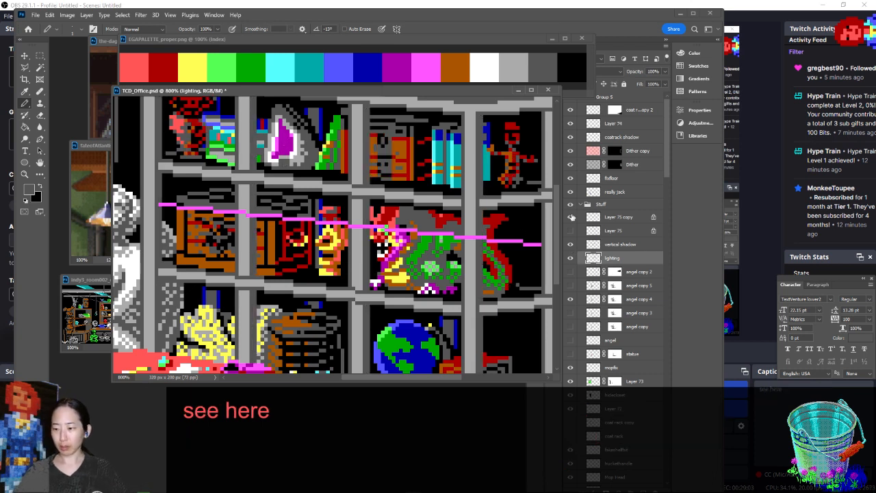
left_click(571, 216)
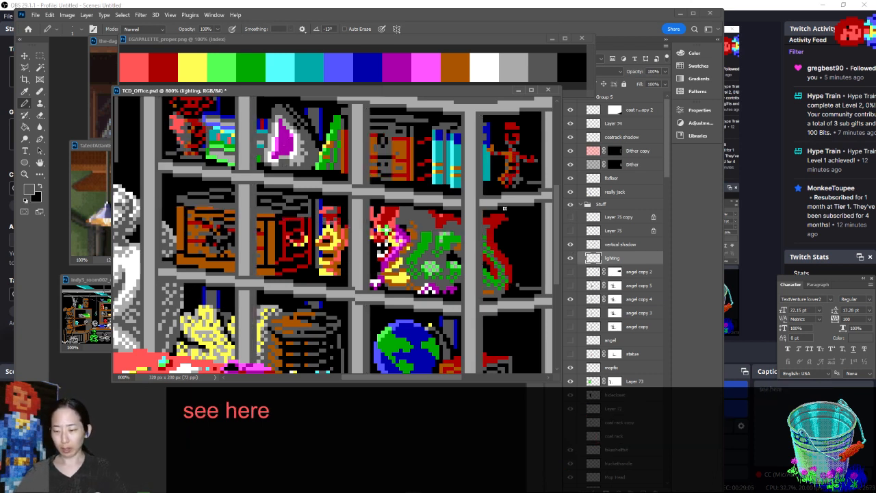
Sample dark red for the area above the dragon's back, and compare the whole shelf with the lighting layer hidden and shown
left_click(442, 214, "alt")
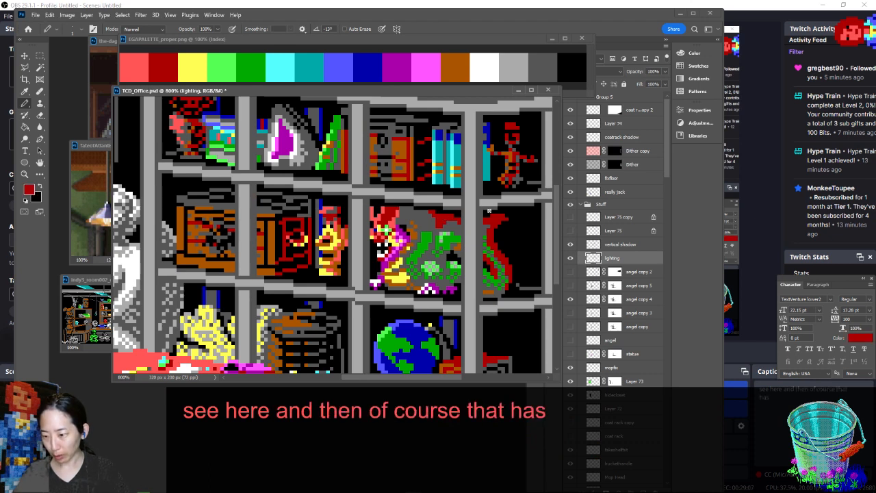
key("ctrl+minus")
key("ctrl+minus")
key("ctrl+minus")
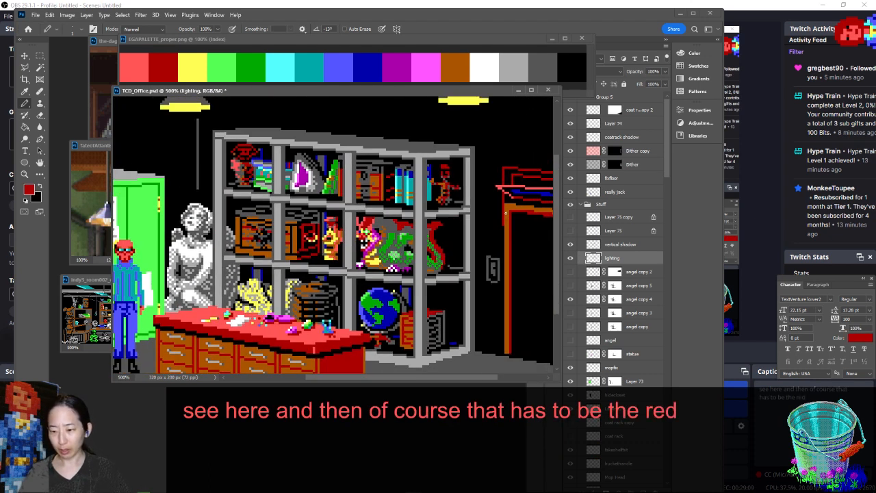
key("ctrl+plus")
key("ctrl+plus")
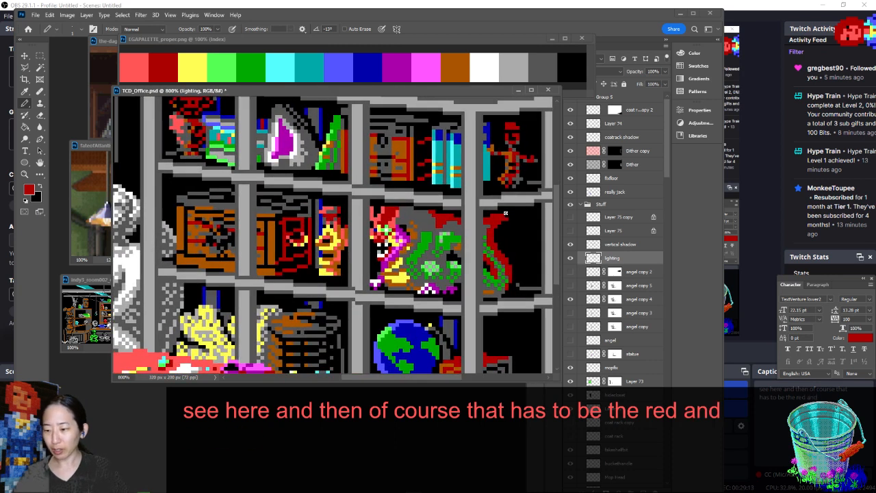
left_click(571, 258)
left_click(571, 258)
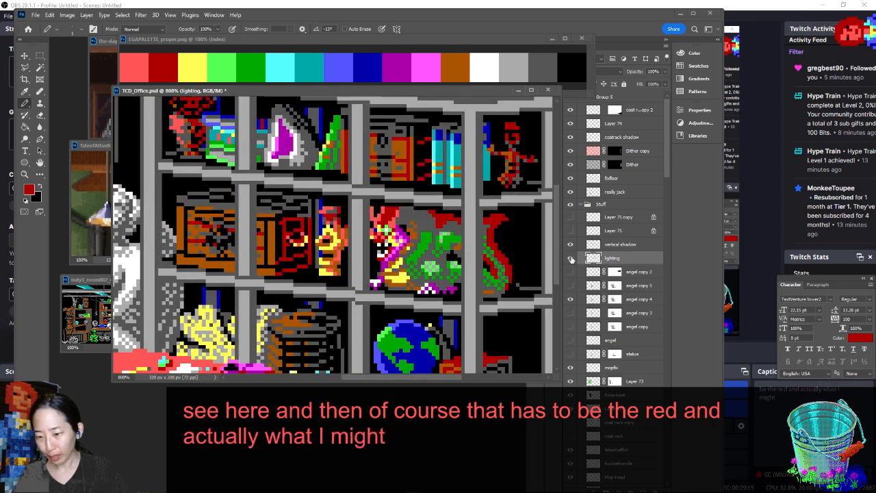
Pencil sampled dark green pixels in a dither pattern over the dark grey upper part of the dragon, and review the shelf
left_click(423, 231, "alt")
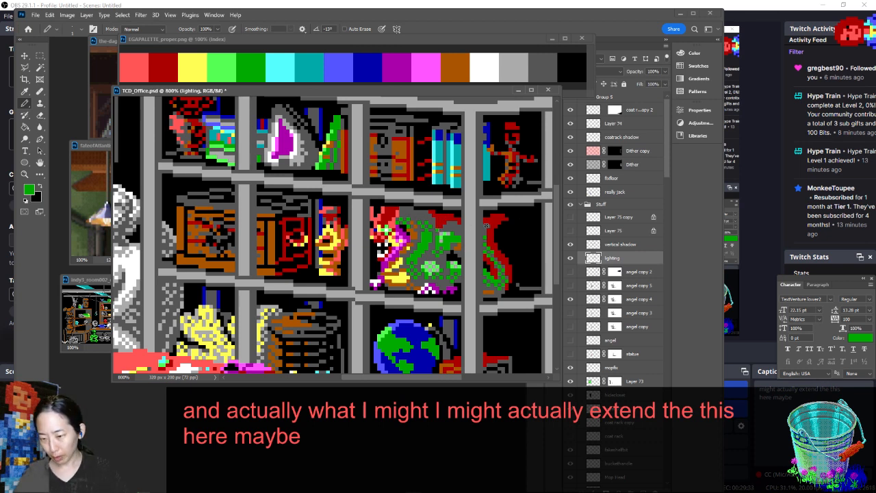
scroll(487, 231, "down", 2)
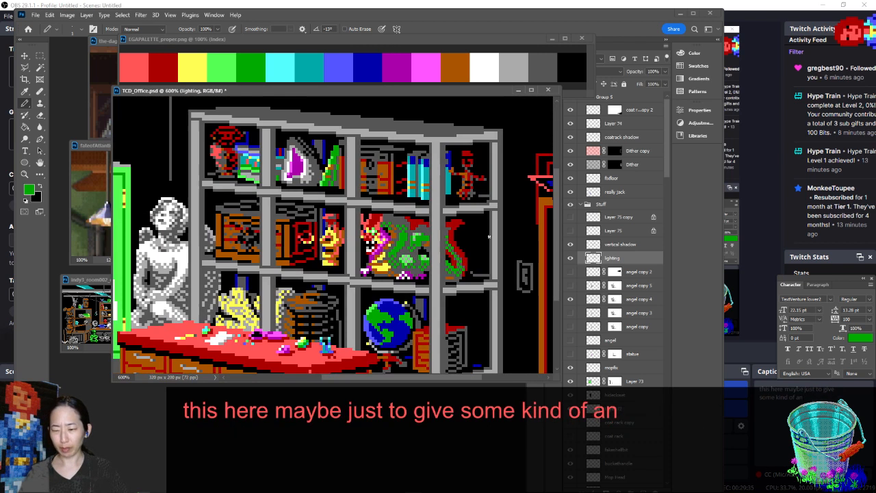
scroll(489, 237, "down", 3)
scroll(489, 237, "up", 4)
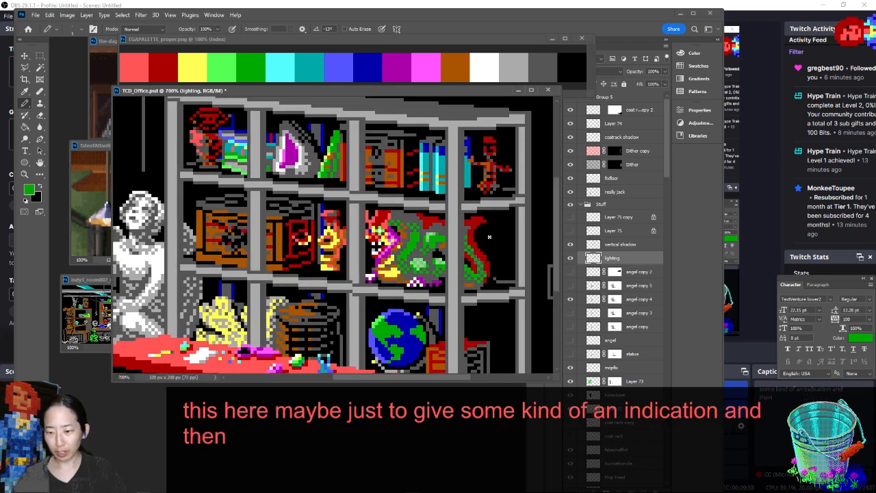
Show the thin guideline, shade the dragon's head above it in sampled dark red and brown, and hide the guideline again
left_click(571, 231)
left_click(571, 231)
left_click(570, 217)
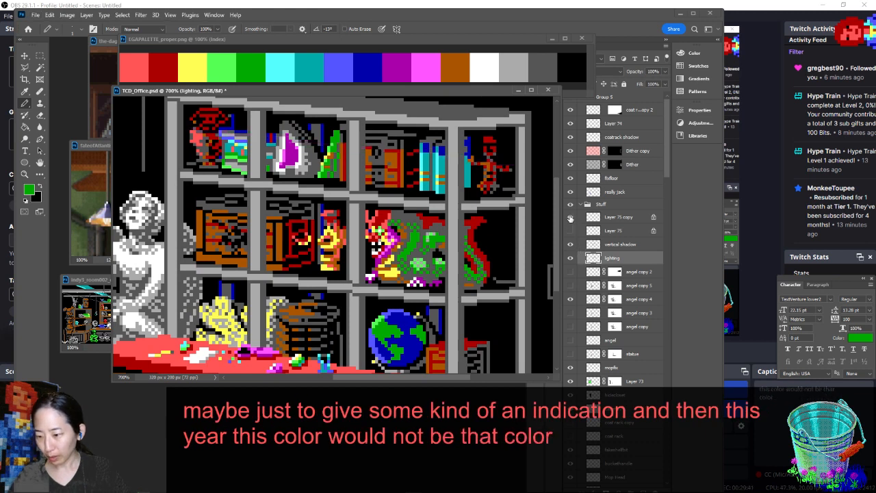
left_click(385, 208, "alt")
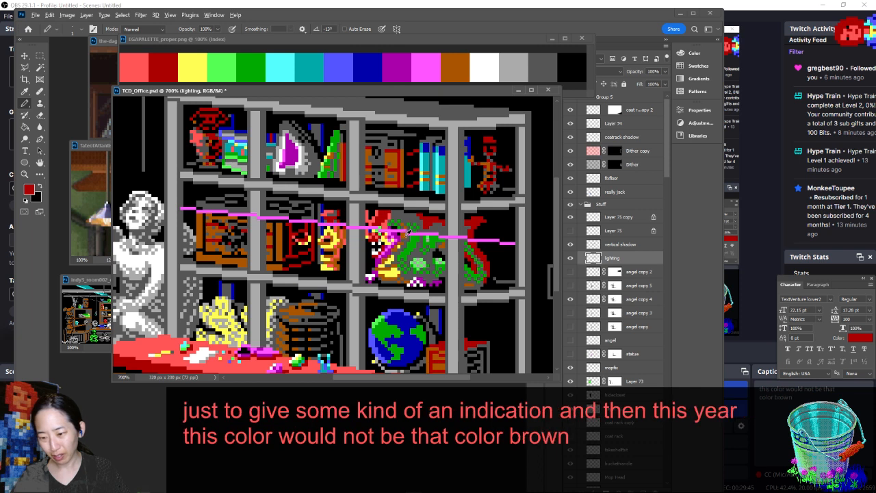
left_click(360, 217, "alt")
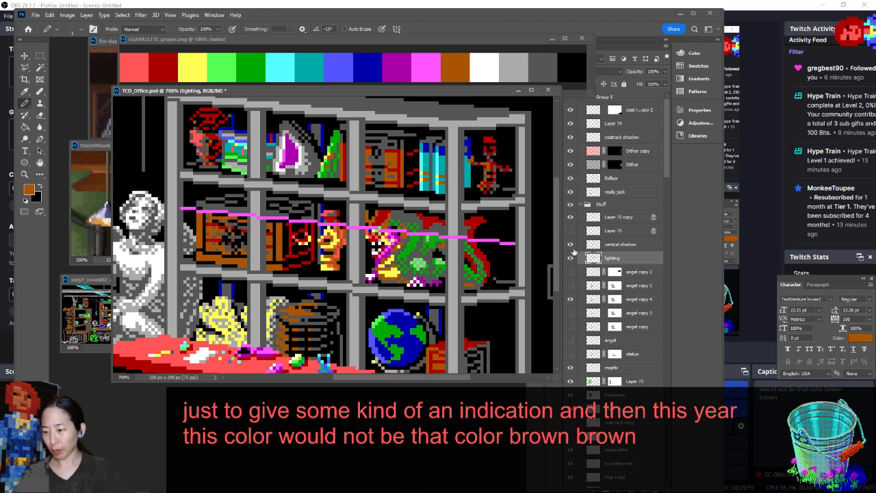
left_click(568, 221)
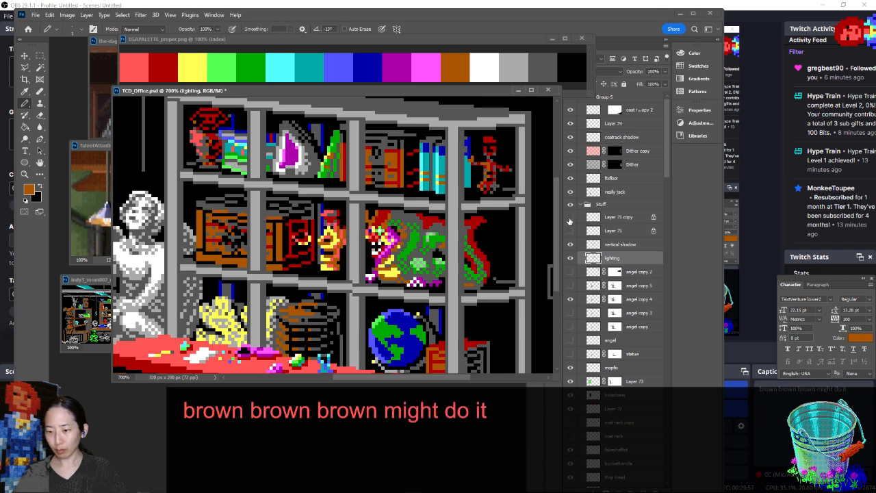
Pencil sampled dark grey into the upper part of the dragon's back and tail on the lighting layer, and save the document
key("ctrl+minus")
key("ctrl+minus")
key("ctrl+minus")
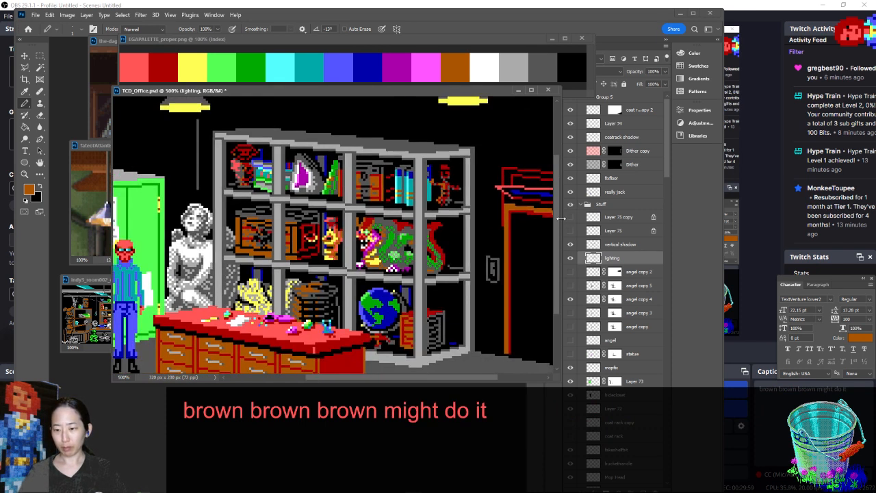
key("ctrl+plus")
key("ctrl+plus")
key("ctrl+plus")
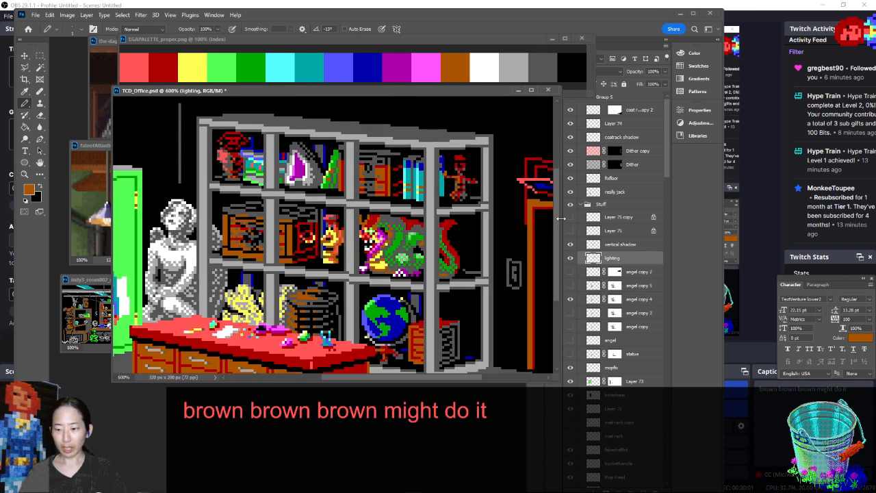
left_click(421, 222, "alt")
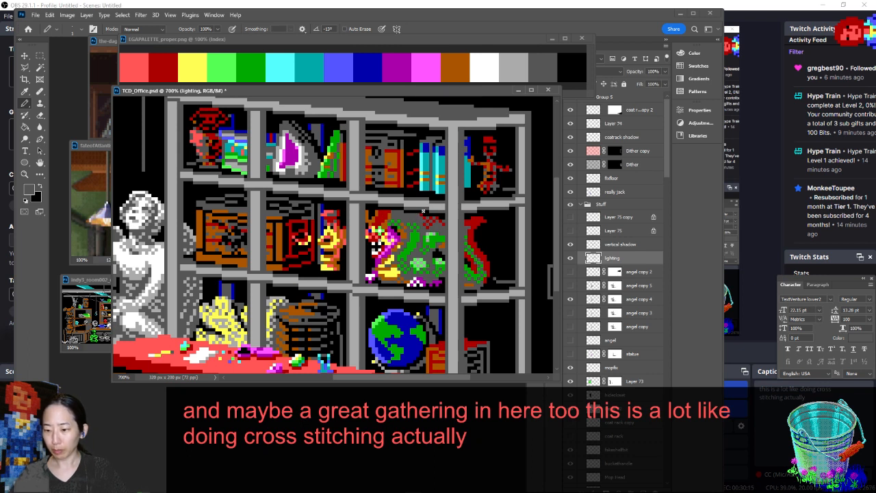
key("ctrl+s")
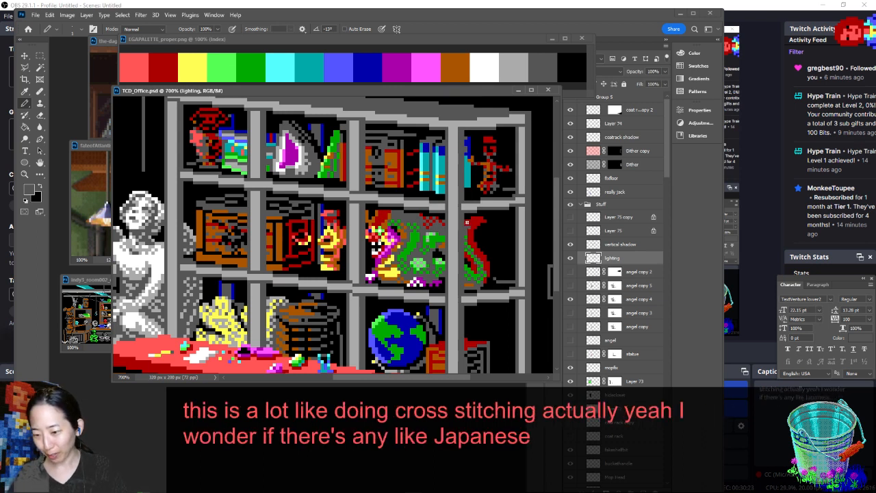
left_click(468, 222)
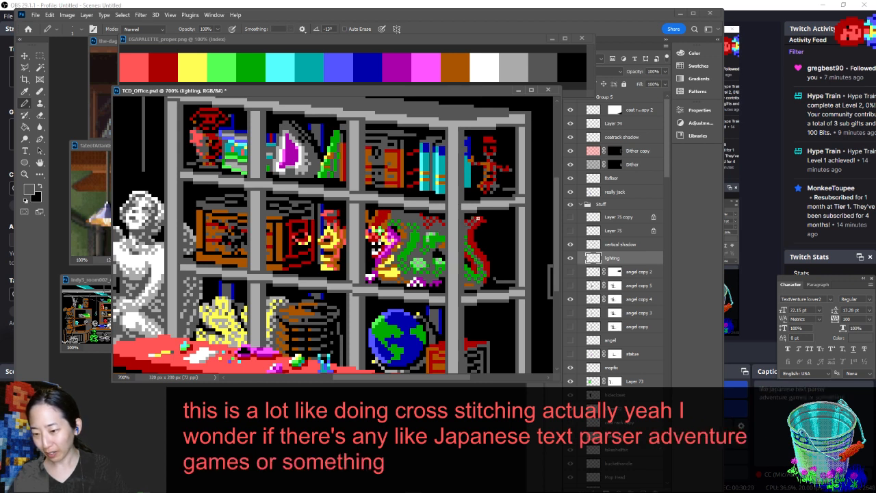
Show the thin guideline to shade the dragon's tail above it in dark grey, and hide the guideline again
left_click(570, 217)
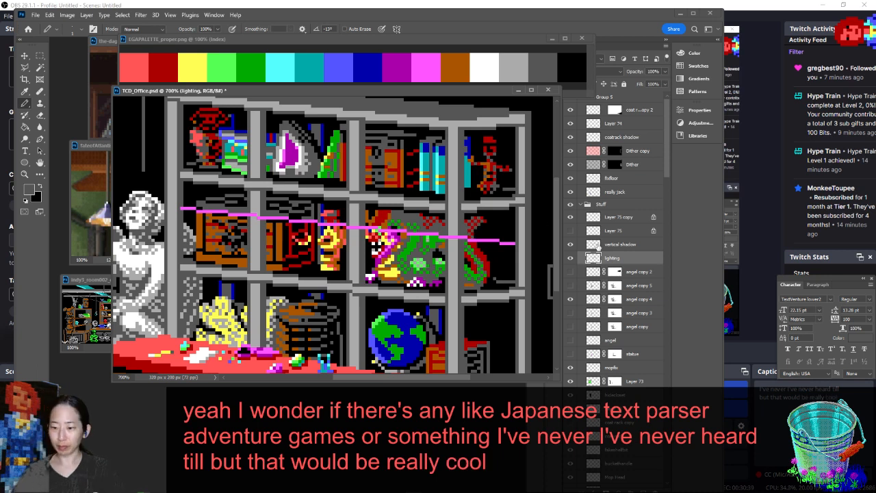
left_click(571, 217)
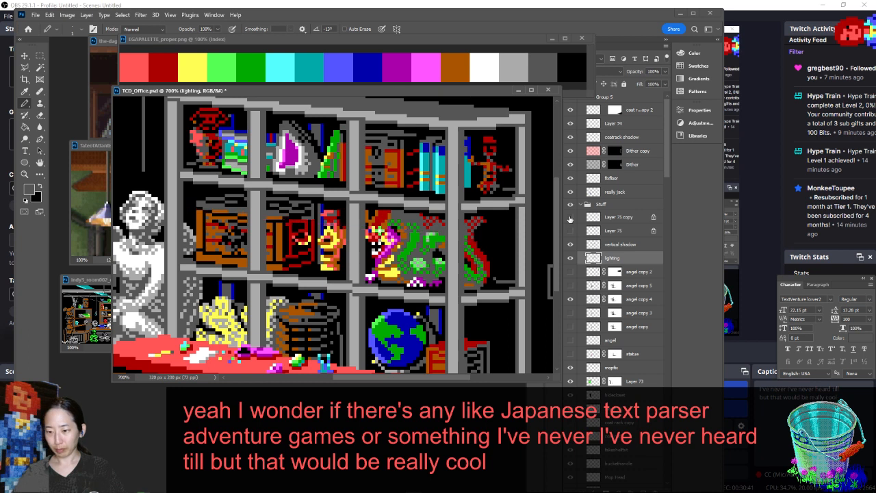
left_click(571, 218)
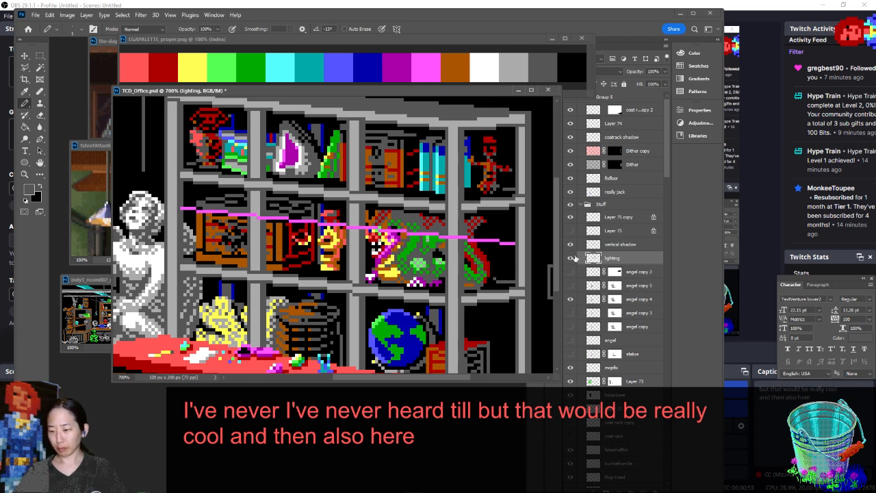
left_click(571, 217)
Review the whole office scene, and compare the bookshelf repeatedly with the lighting layer hidden and shown
key("ctrl+minus")
key("ctrl+minus")
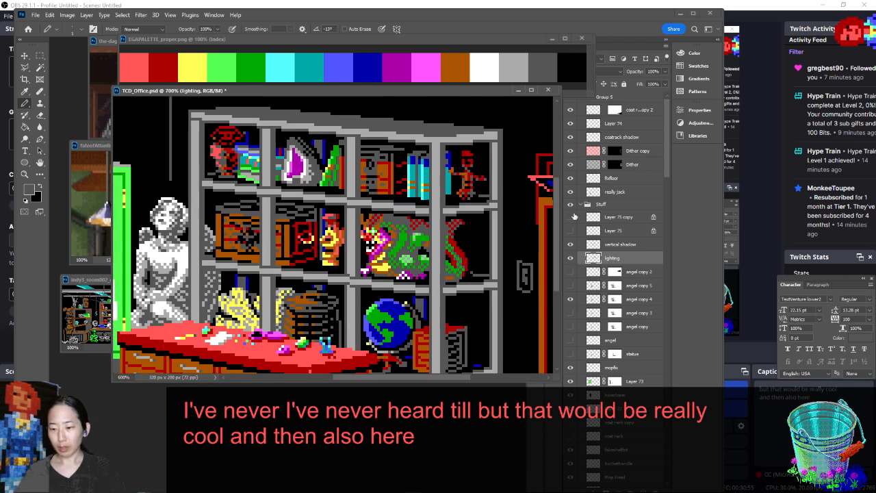
key("ctrl+minus")
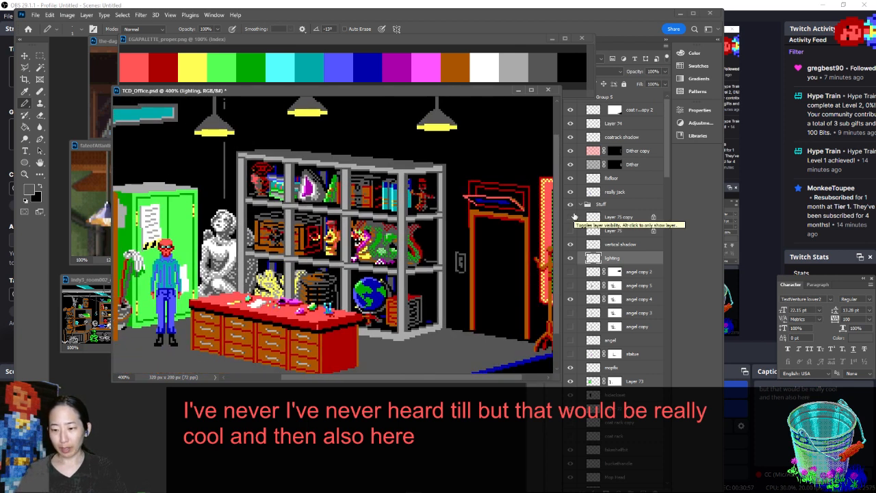
key("ctrl+minus")
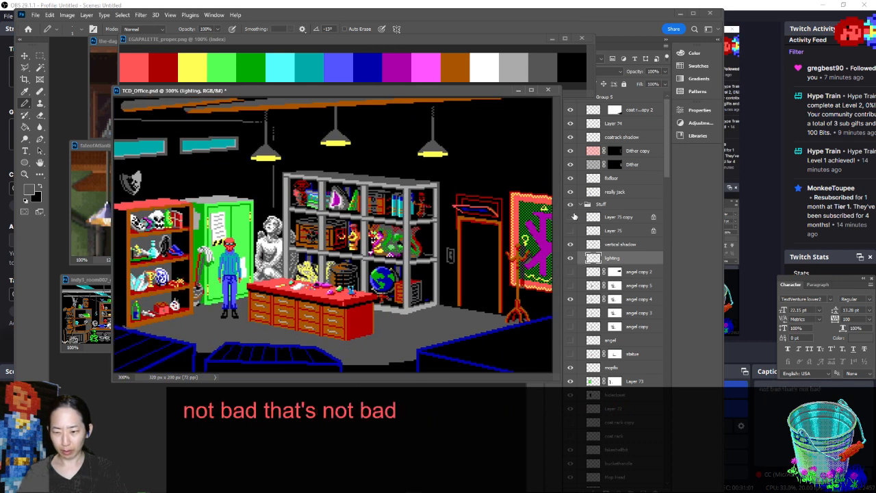
key("ctrl+plus")
key("ctrl+plus")
key("ctrl+plus")
key("ctrl+plus")
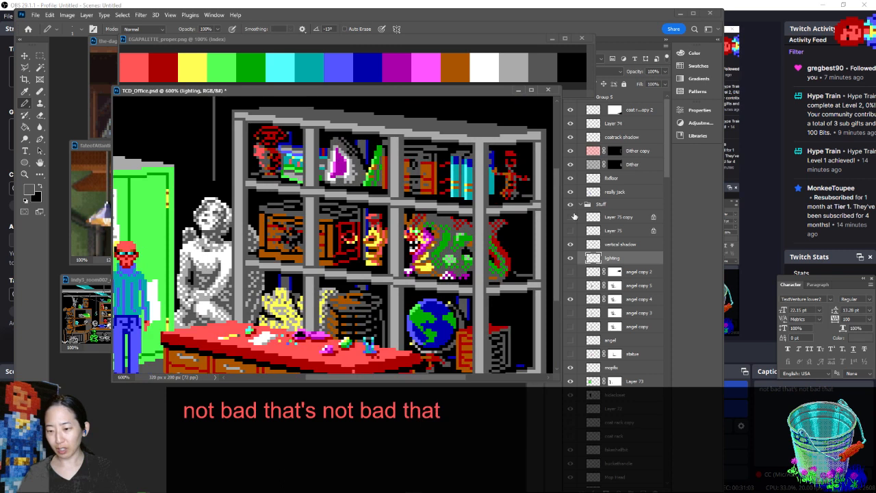
left_click(570, 258)
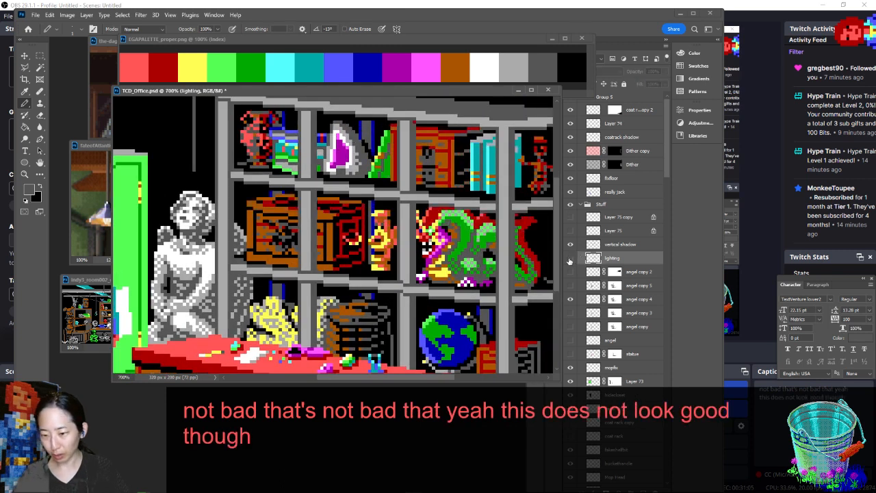
left_click(570, 258)
left_click(571, 259)
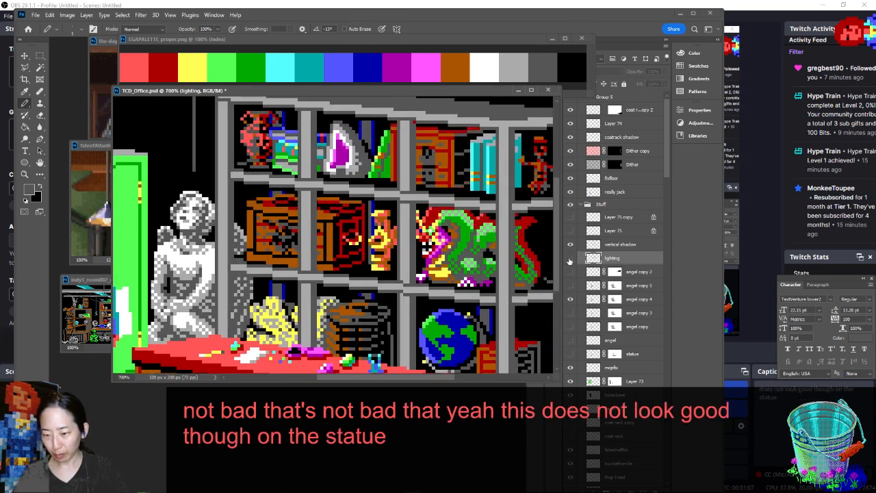
left_click(570, 259)
left_click(570, 259)
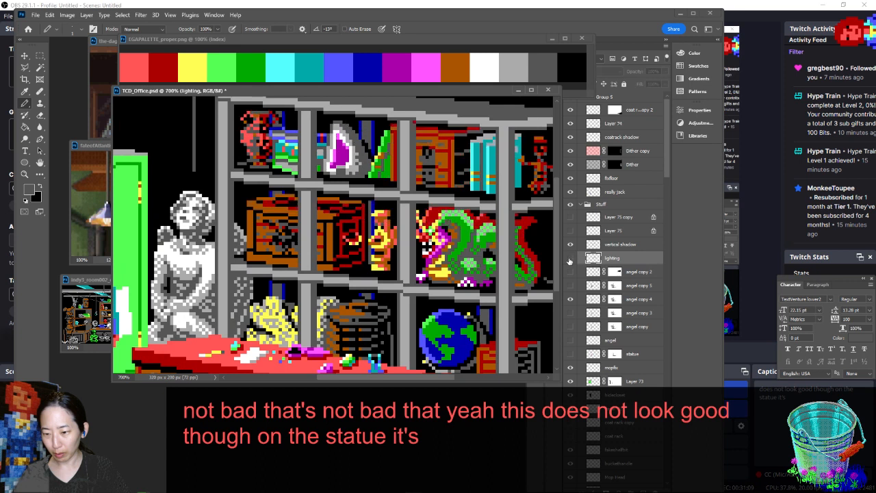
left_click(570, 259)
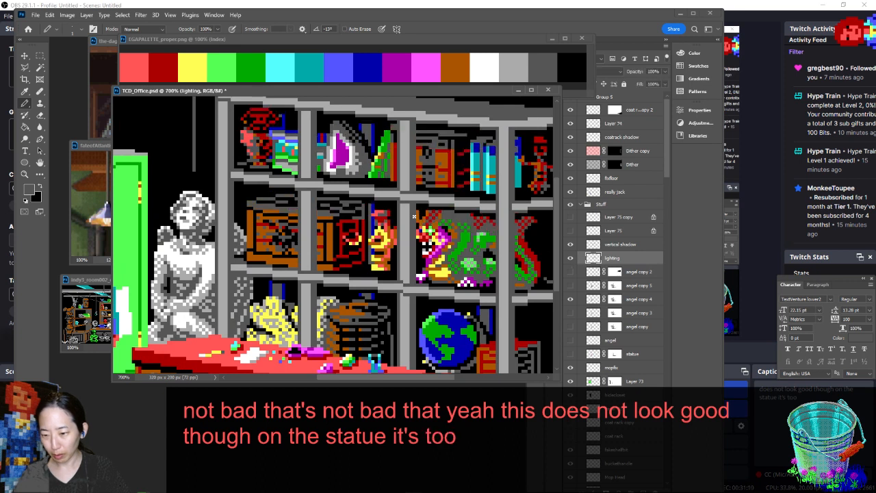
Retouch the upper part of the figurine with sampled black and dark red, checking against the hidden lighting layer, and save the document
left_click(379, 213, "alt")
left_click(381, 221, "alt")
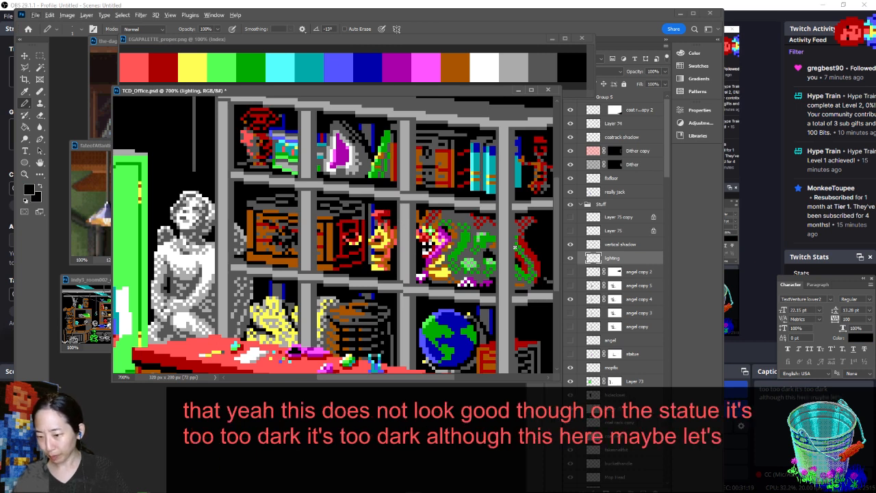
left_click(384, 213, "alt")
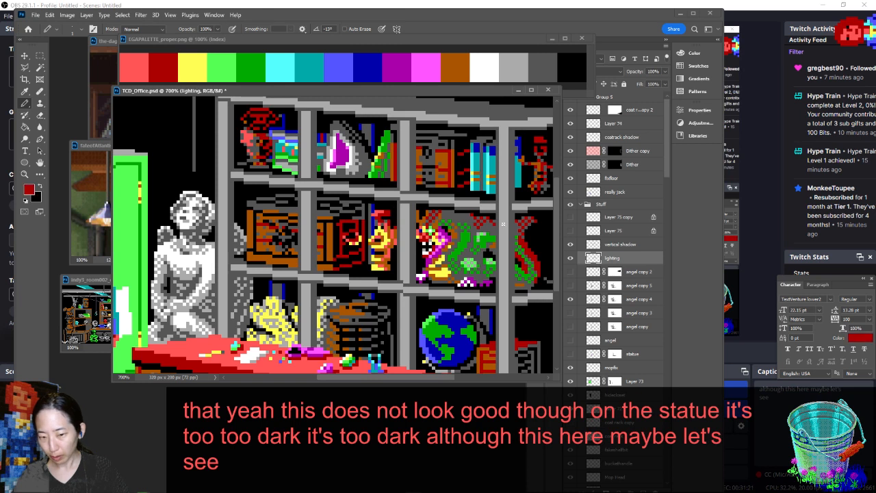
left_click(570, 257)
left_click(570, 257)
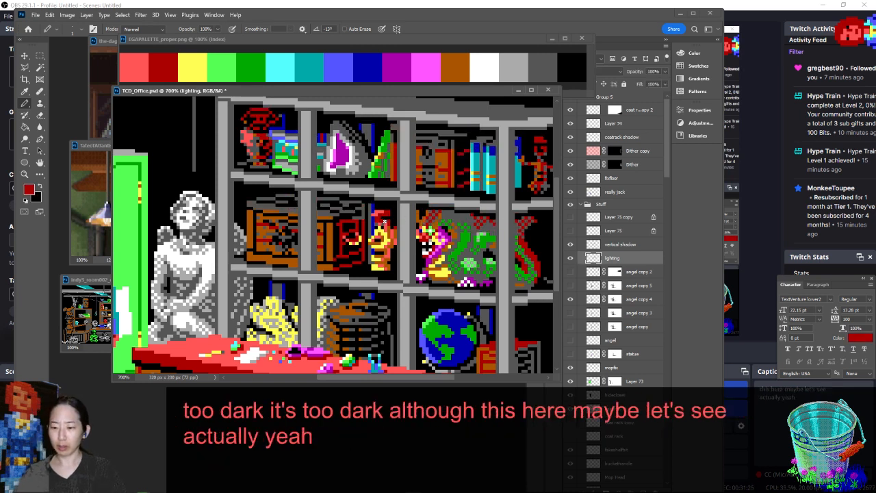
key("ctrl+s")
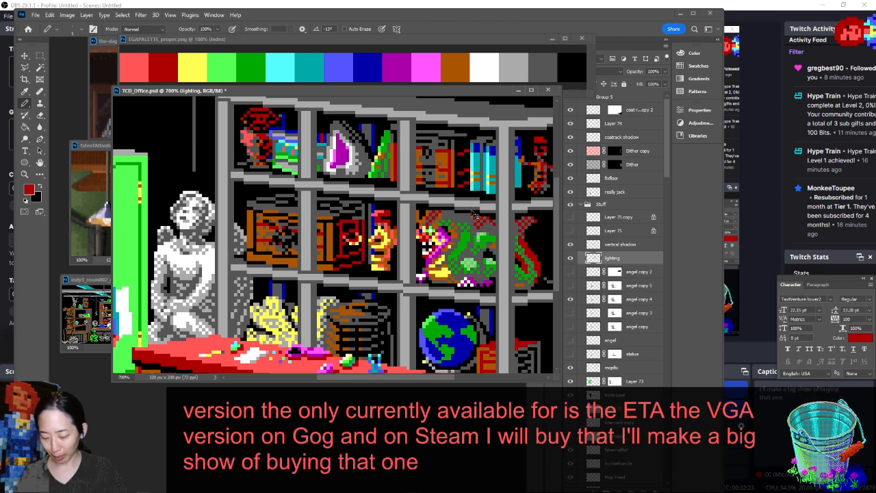
Sample dark grey to touch up the shading around the dragon's head, and review the bookshelf within the whole scene
scroll(472, 215, "down", 4)
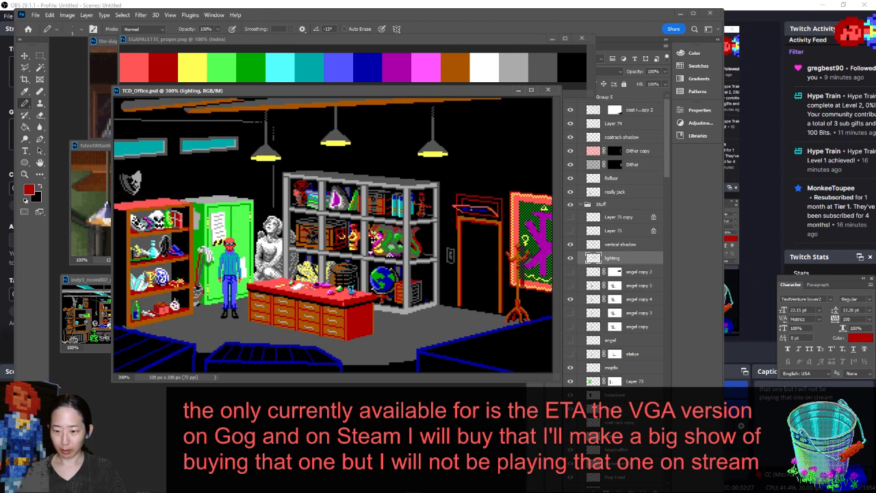
scroll(472, 213, "up", 5)
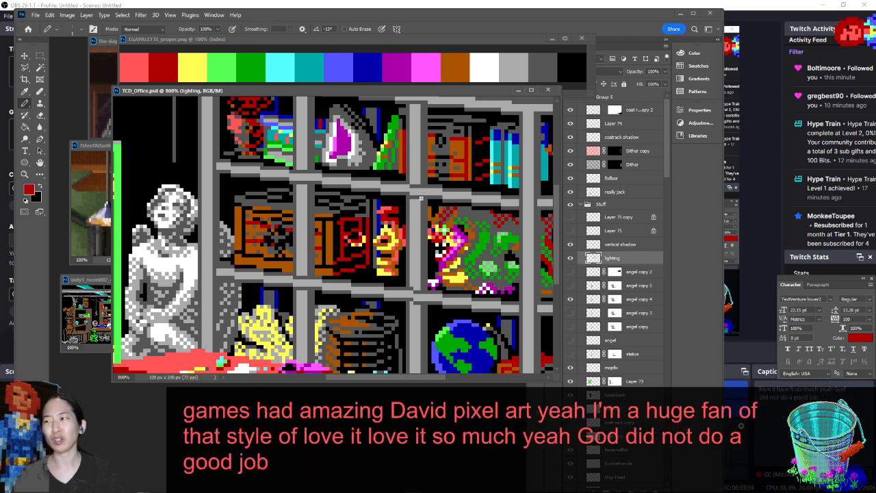
left_click_drag(441, 90, 440, 93)
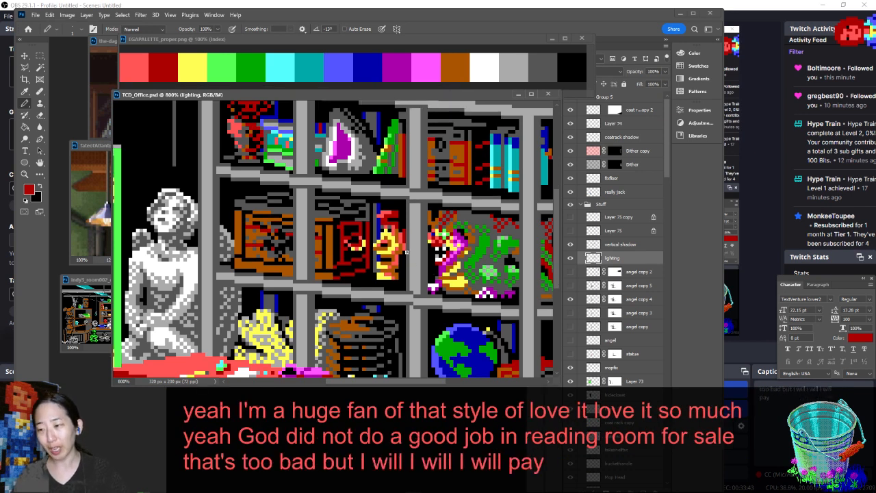
left_click(416, 202, "alt")
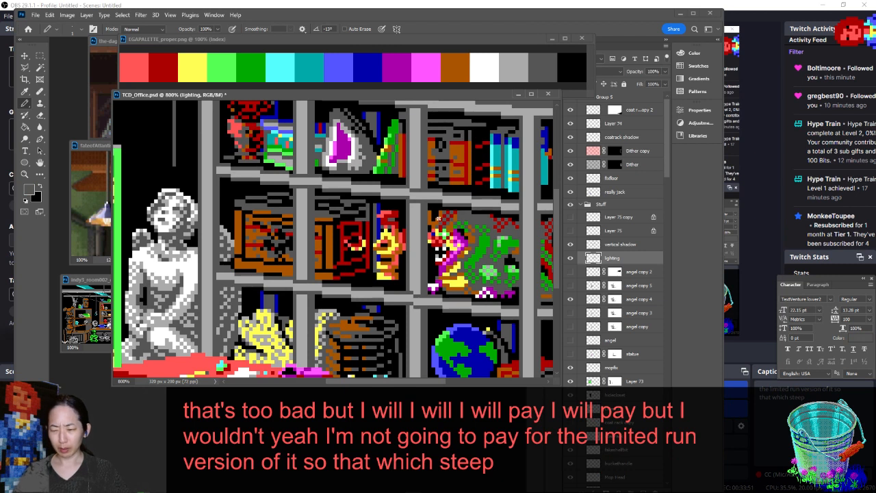
scroll(443, 223, "down", 4)
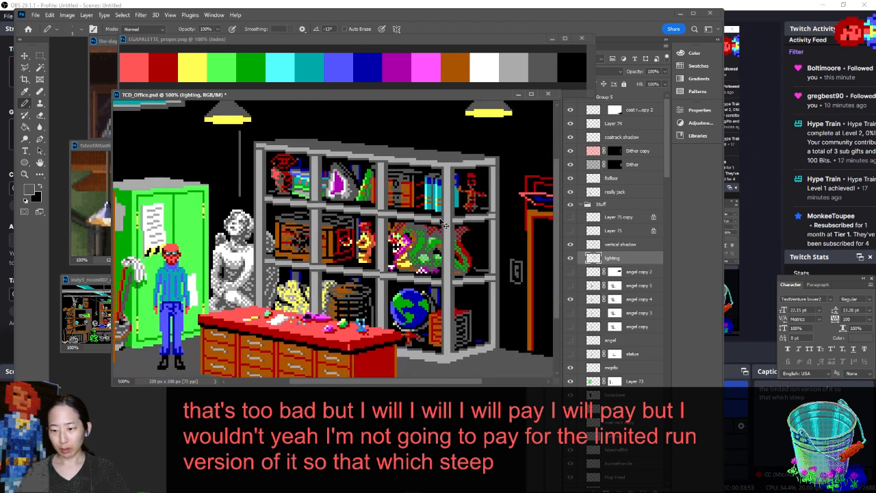
scroll(443, 222, "up", 4)
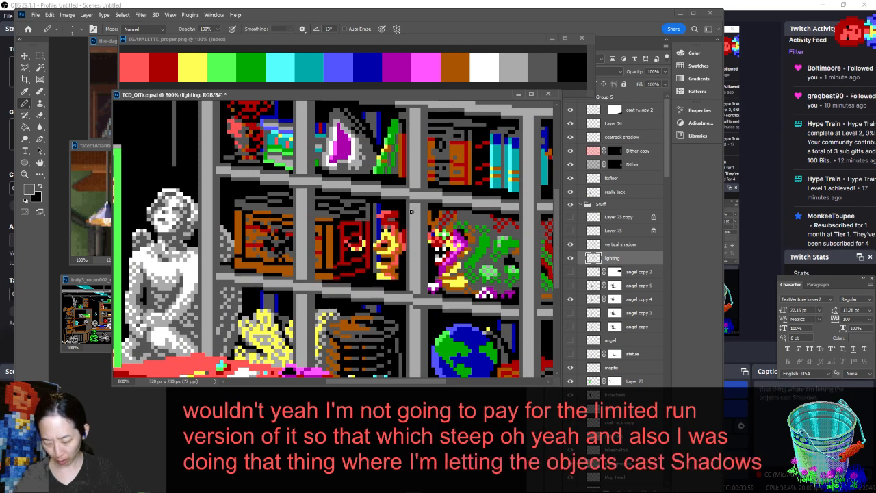
scroll(411, 213, "down", 2)
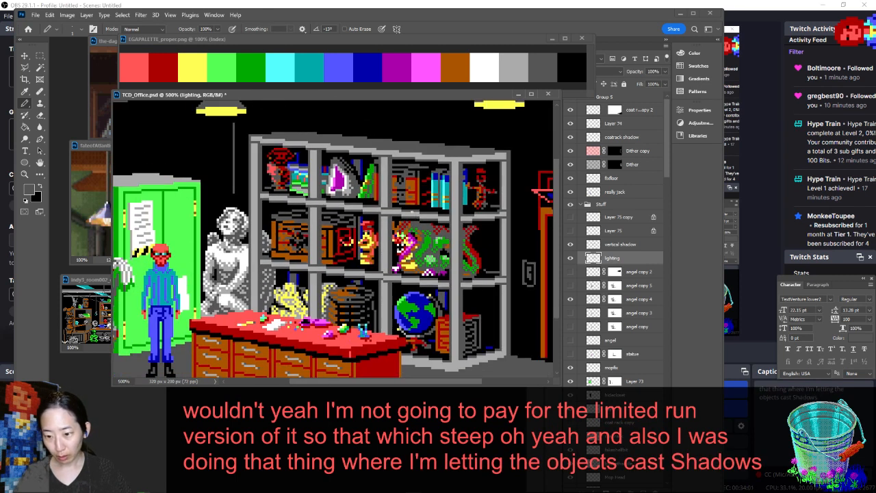
scroll(413, 213, "down", 1)
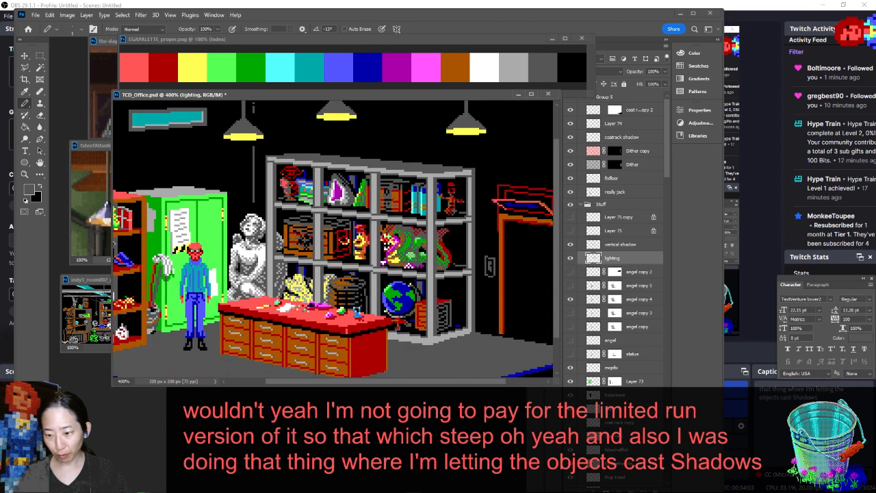
scroll(414, 216, "up", 1)
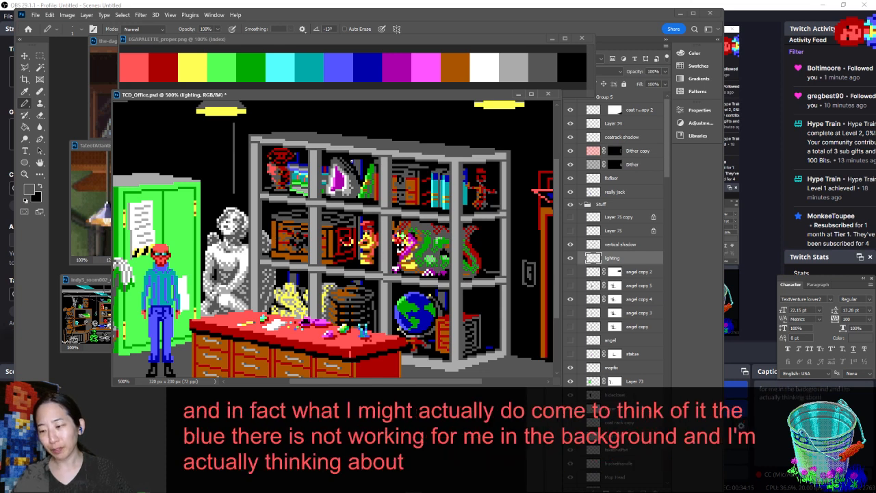
Add a new layer above the lighting layer and repaint the blue bars behind the top-shelf crystal in black and dark grey
key("ctrl+shift+alt+n")
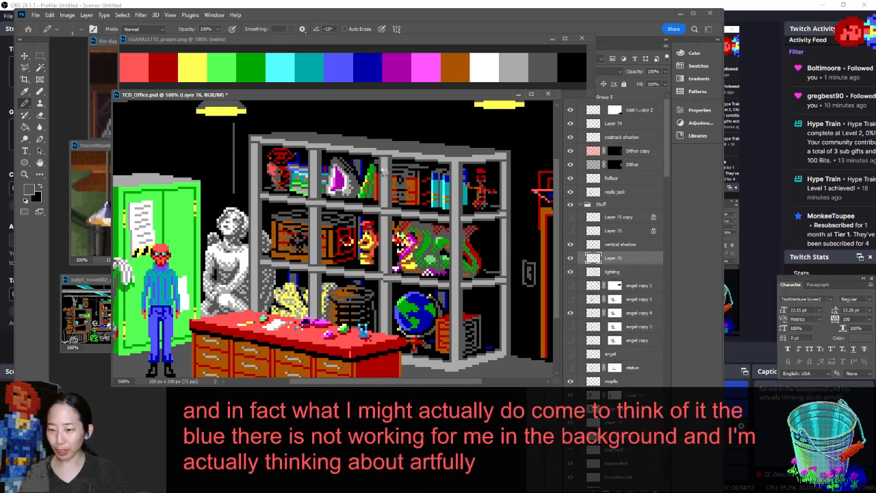
scroll(386, 177, "up", 3)
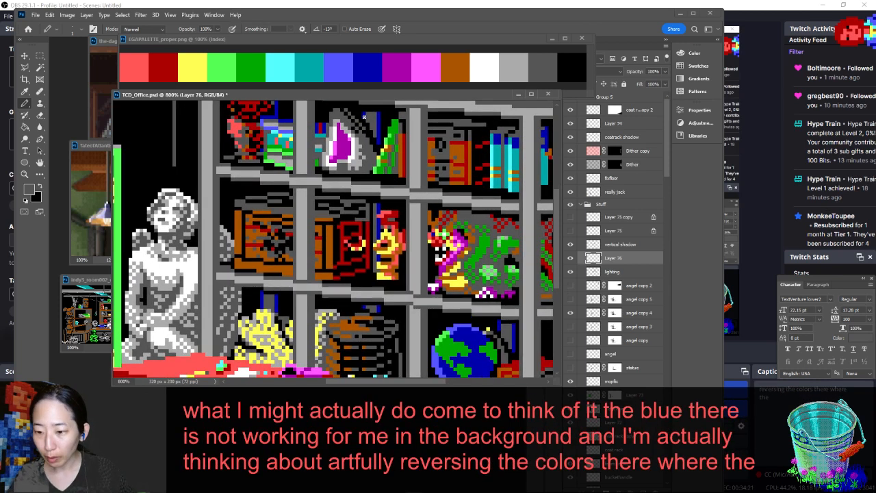
key("x")
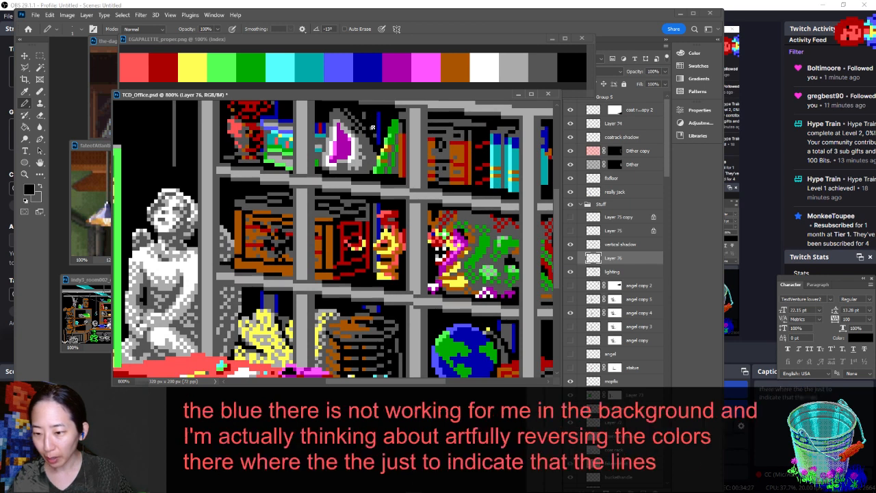
key("x")
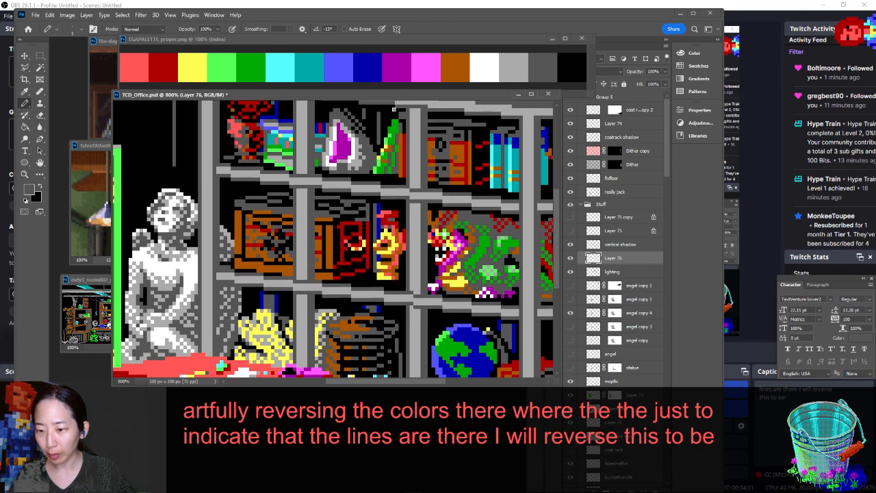
scroll(425, 111, "down", 2)
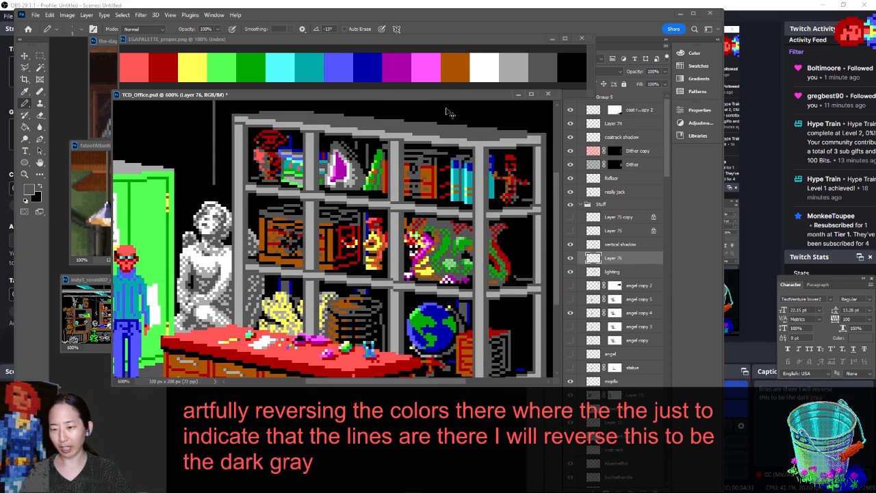
scroll(449, 113, "down", 1)
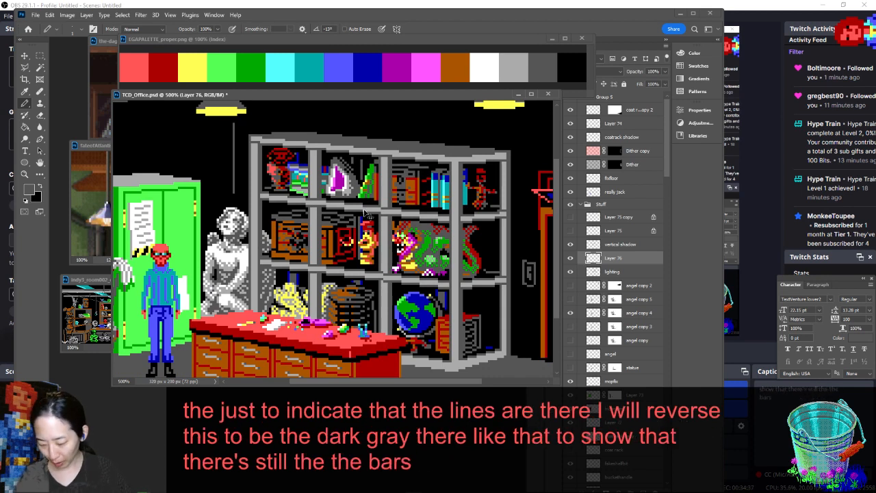
Repaint the blue bar beside the yellow-and-red figurine on the middle shelf in dark grey and black, and save the document
scroll(366, 213, "up", 3)
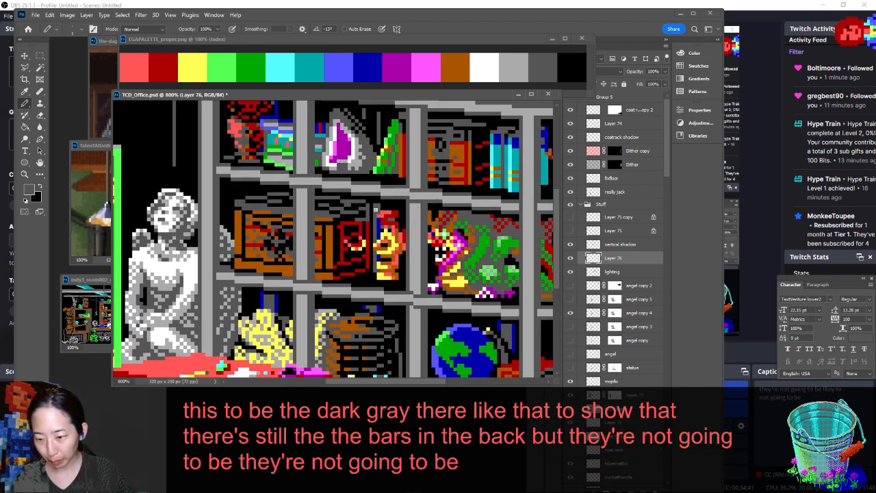
key("x")
key("x")
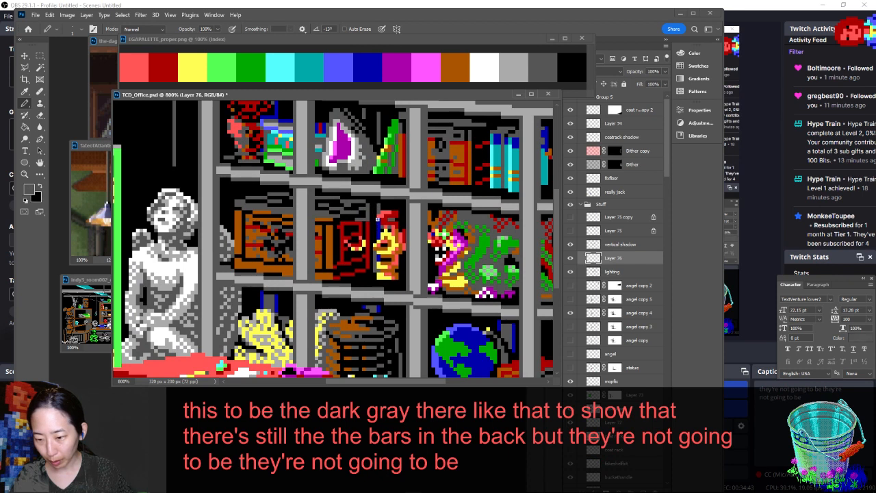
key("x")
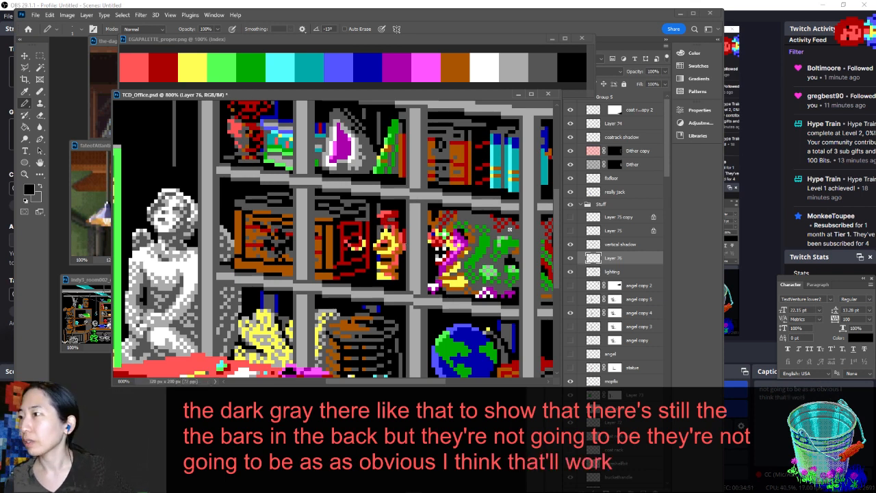
key("ctrl+s")
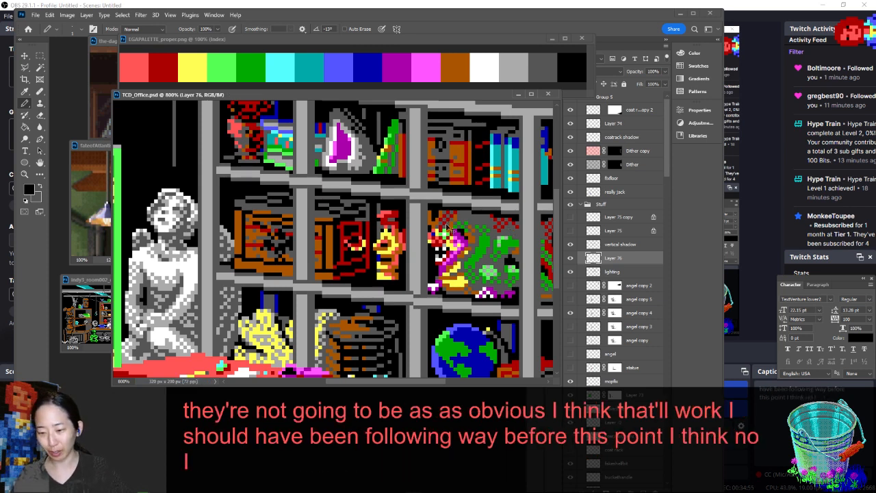
Repaint the blue bars above the yellow object on the bottom shelf in black and dark grey
left_click(263, 296)
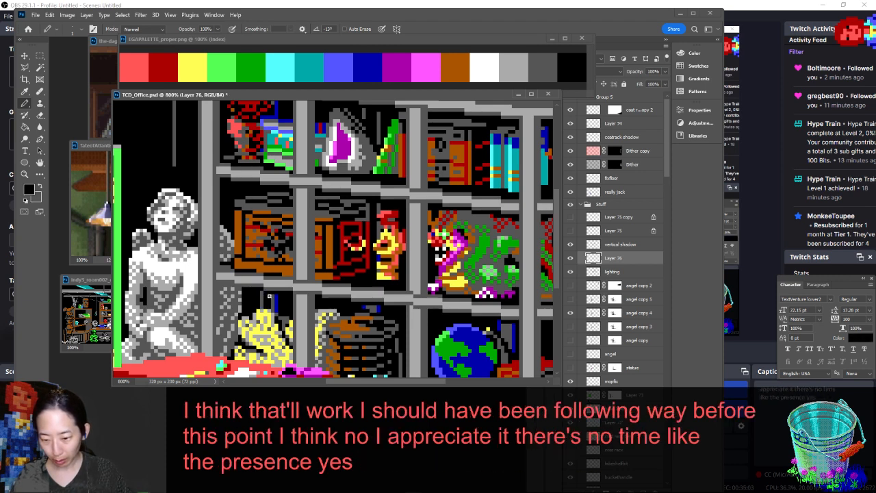
left_click_drag(272, 305, 272, 295)
key("x")
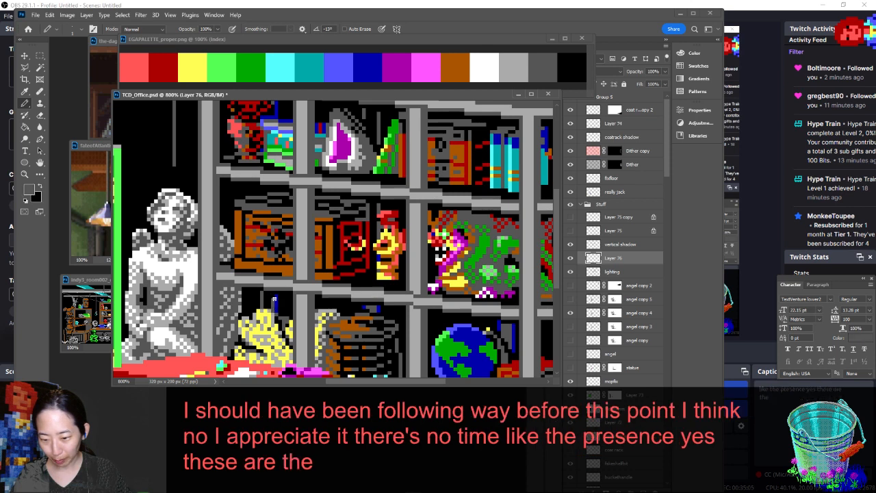
left_click(277, 298)
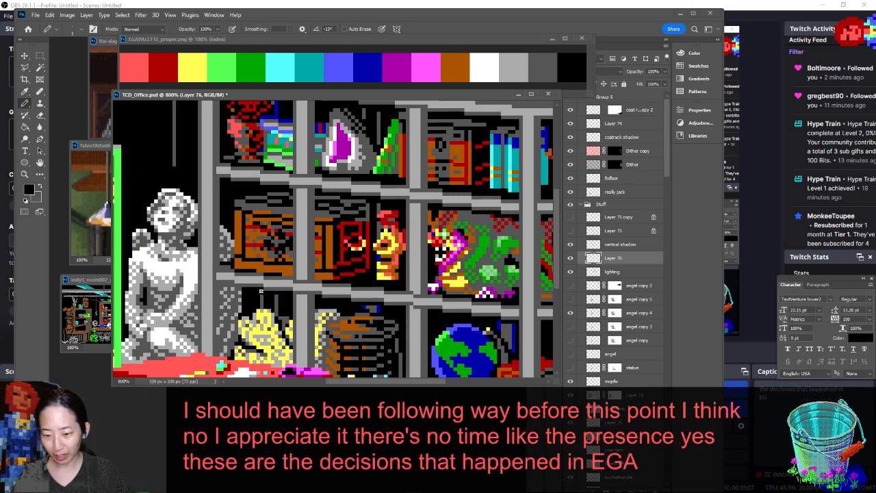
key("x")
left_click_drag(282, 297, 278, 297)
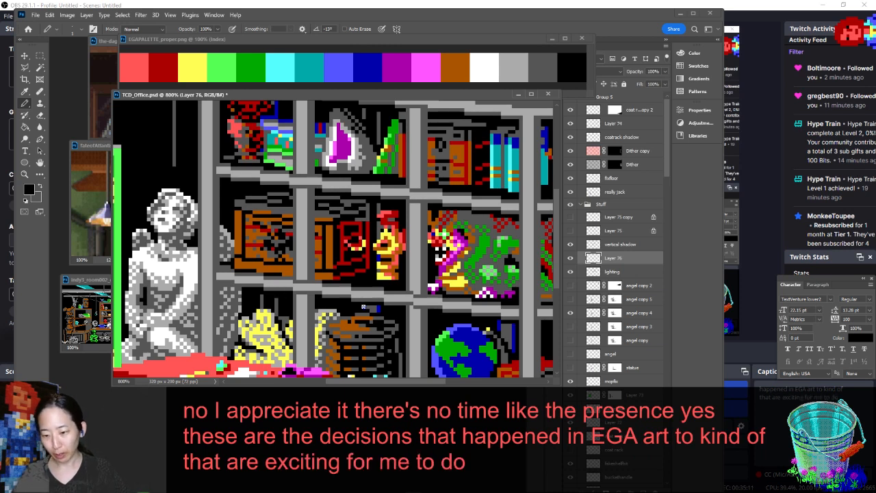
Repaint the blue bar above the brown basket on the bottom shelf, alternating dark grey and black
key("x")
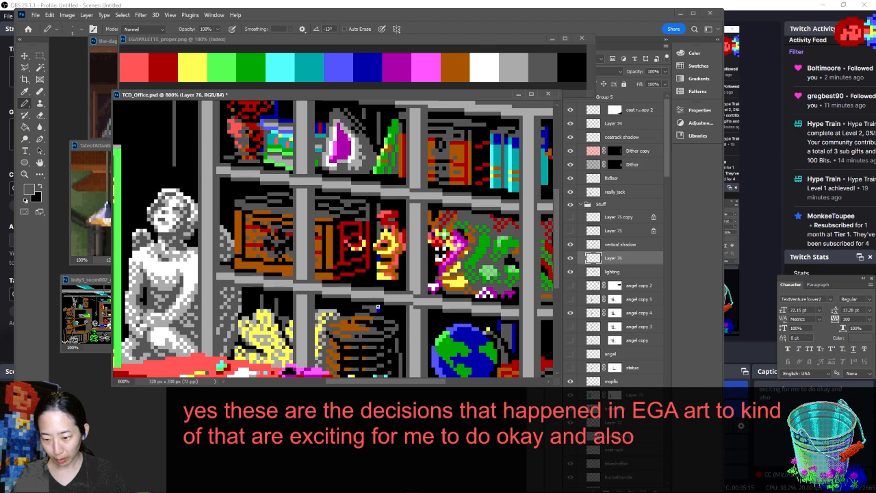
key("x")
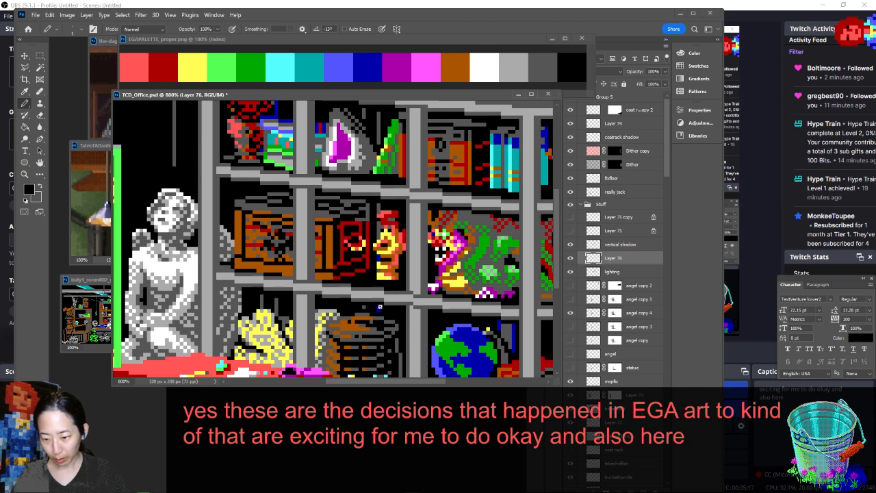
key("x")
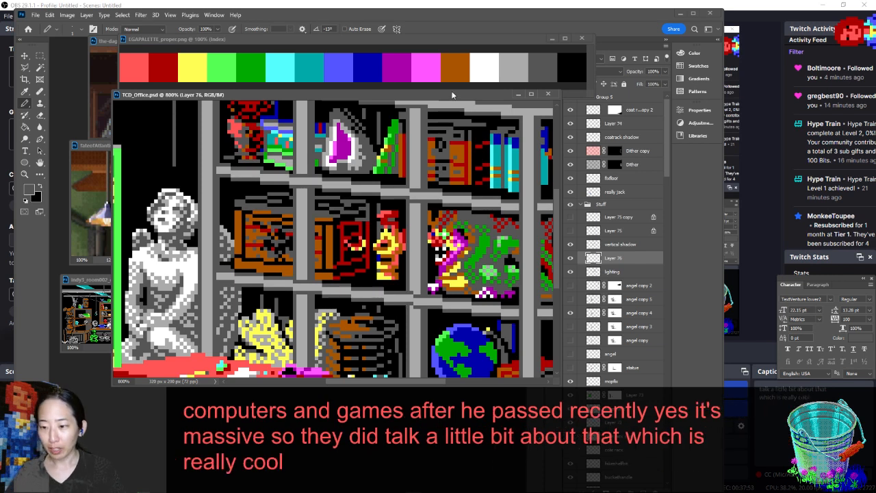
left_click_drag(452, 94, 443, 99)
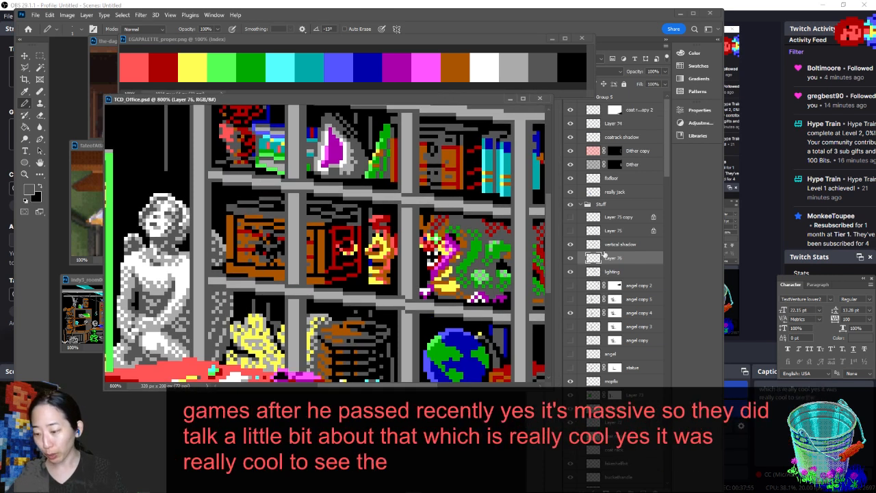
Repaint the blue bars around the globe on the bottom shelf in black and dark grey, and check the result against the whole bookshelf
key("x")
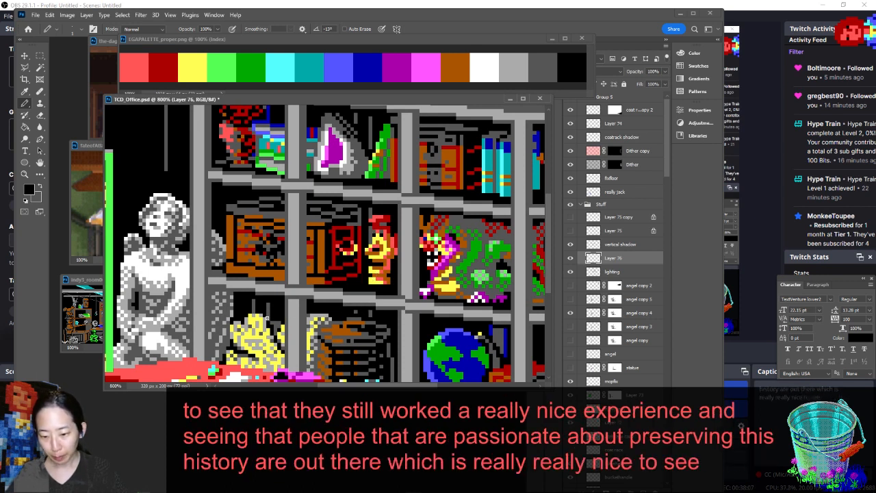
scroll(267, 303, "down", 2)
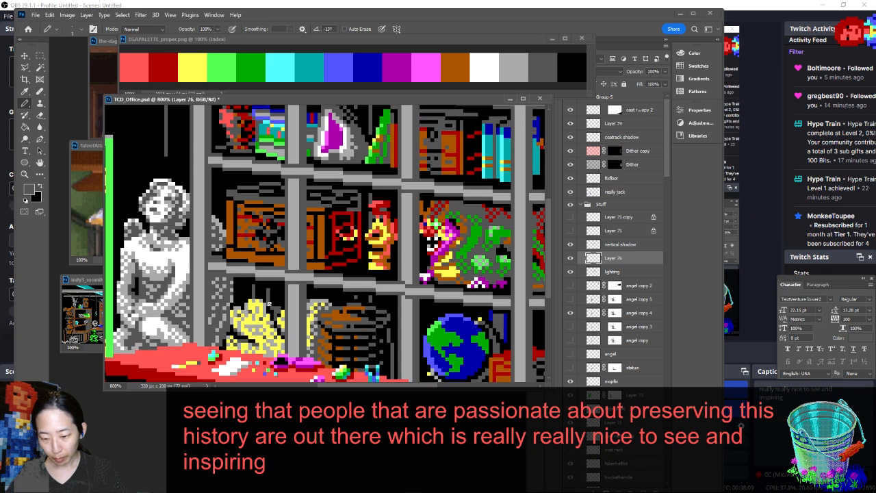
key("x")
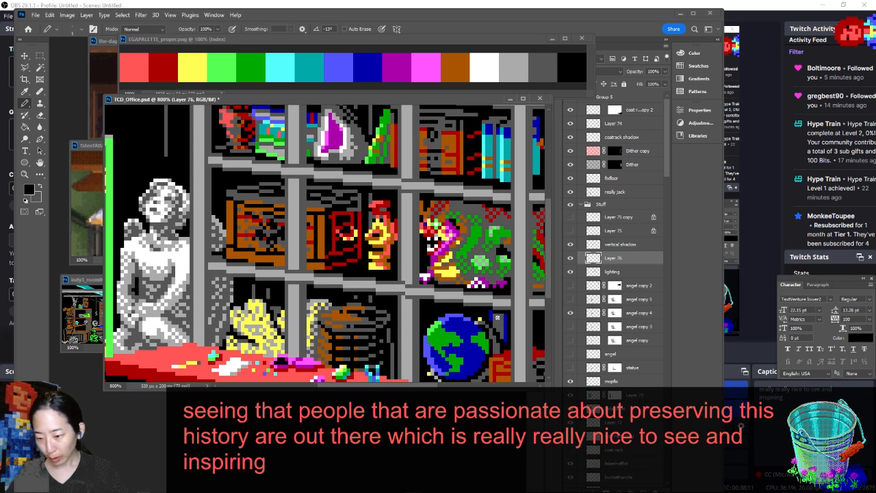
key("x")
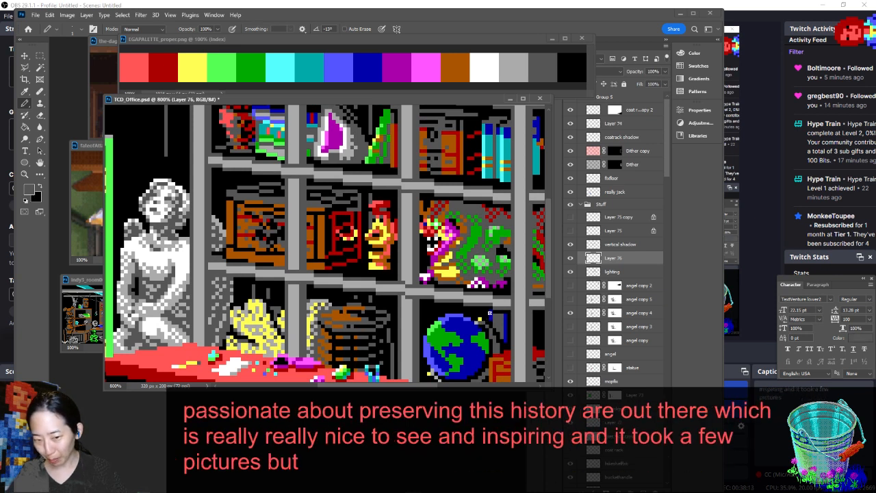
key("x")
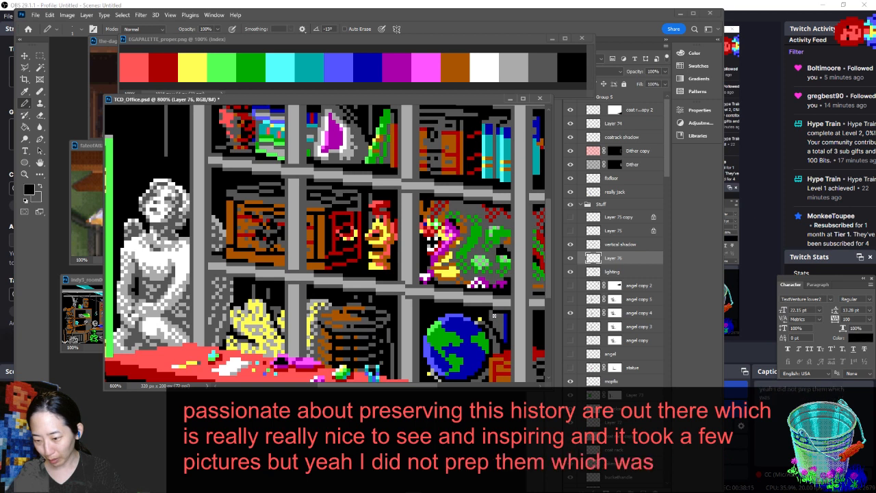
key("x")
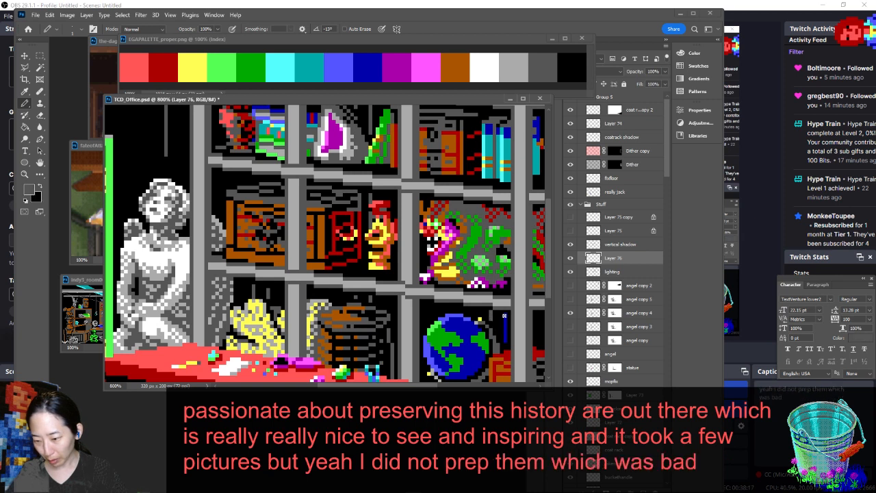
left_click_drag(506, 341, 505, 336)
scroll(514, 324, "down", 3)
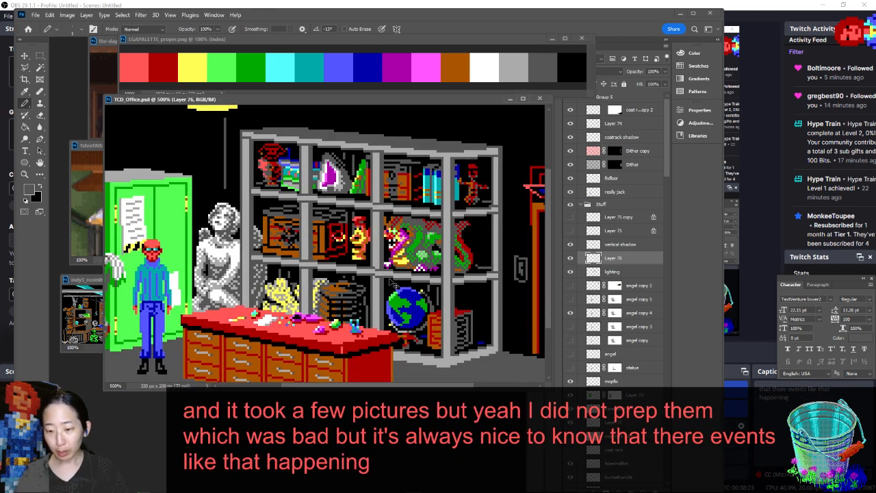
Retouch the blue bar beside the red figurine on the top shelf with black and dark grey
scroll(391, 282, "up", 2)
scroll(281, 164, "up", 3)
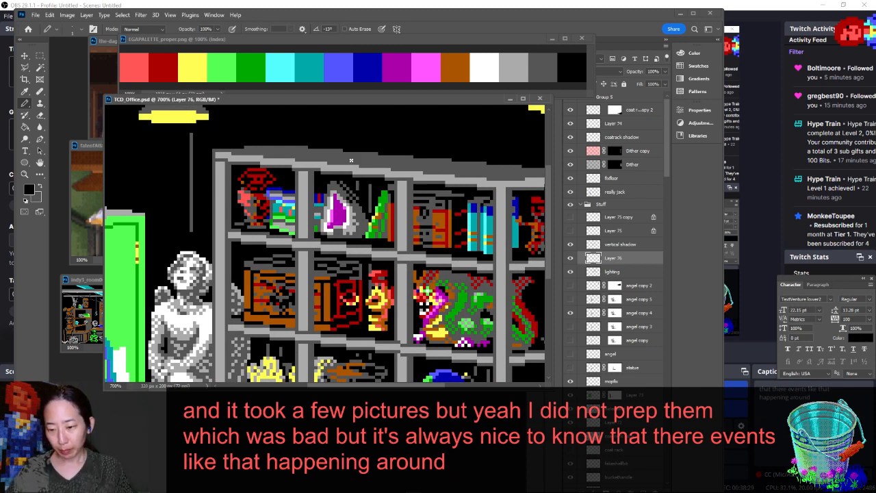
scroll(351, 160, "down", 3)
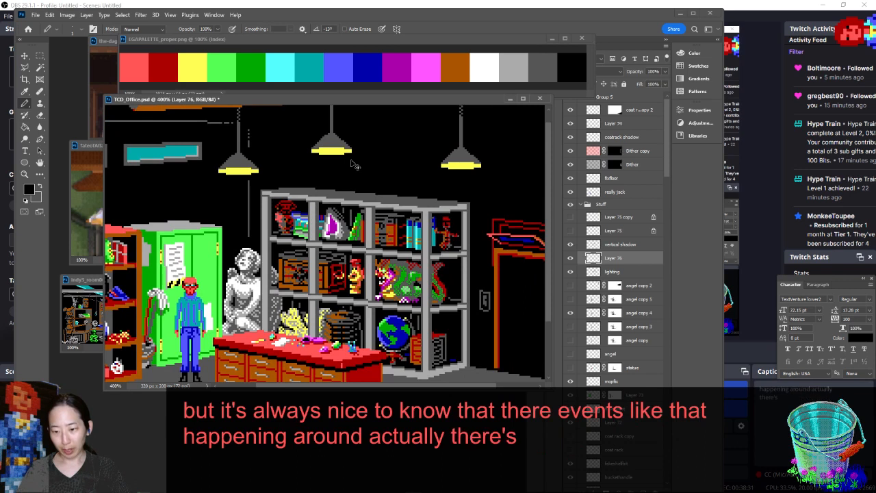
scroll(351, 164, "up", 1)
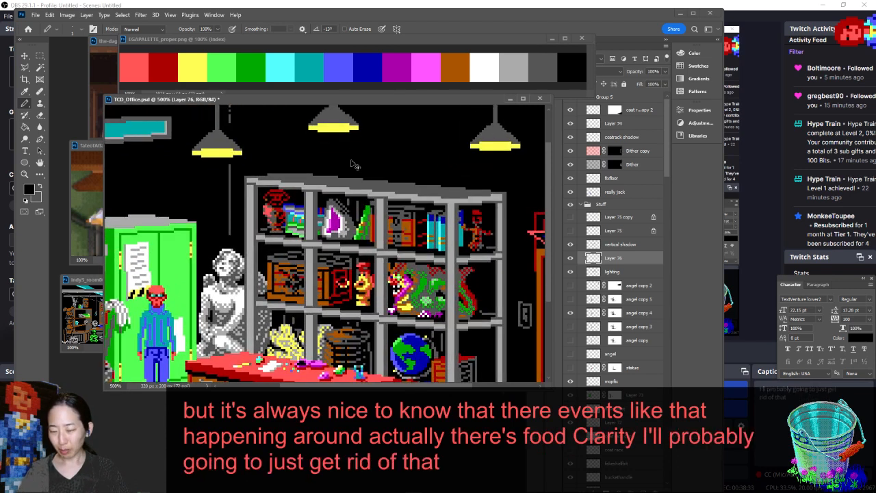
scroll(351, 164, "up", 1)
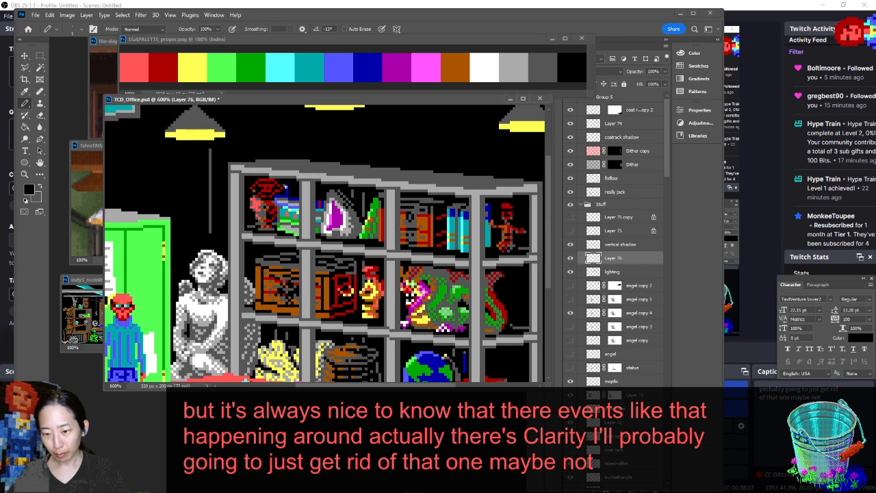
key("x")
key("x")
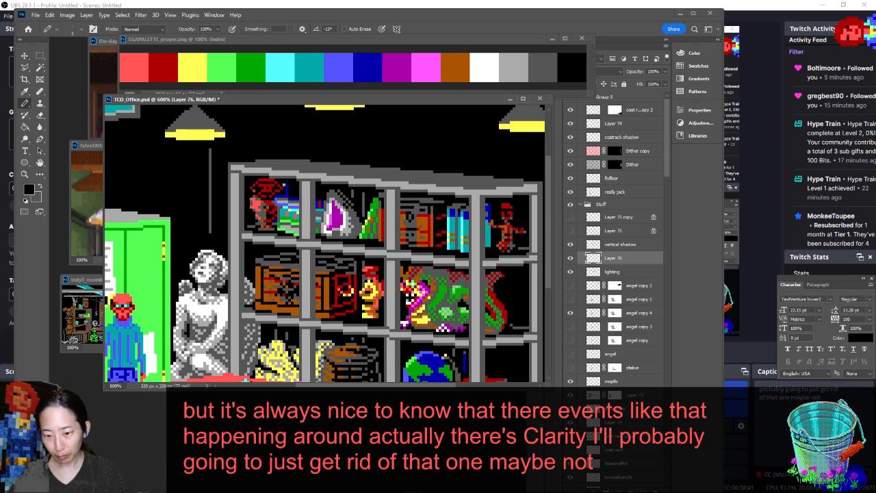
key("x")
key("x")
key("x")
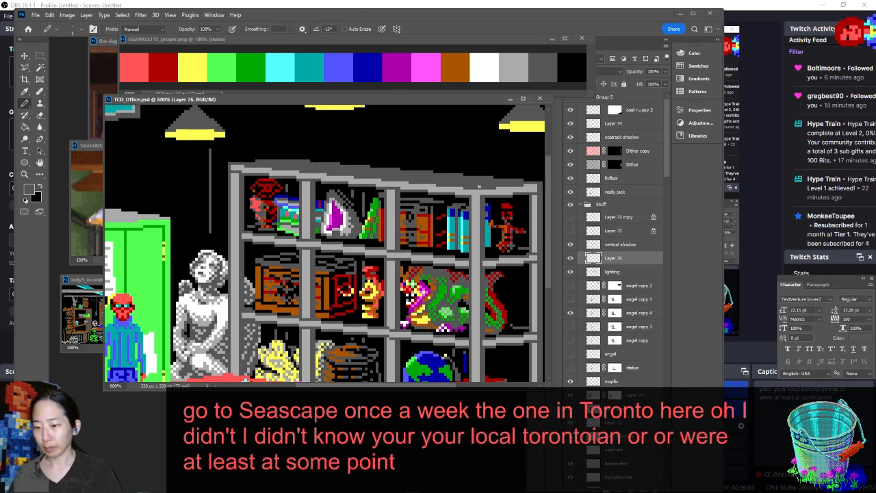
Review the darkened bookshelf within the whole office scene at several magnifications
key("ctrl+minus")
key("ctrl+minus")
key("ctrl+minus")
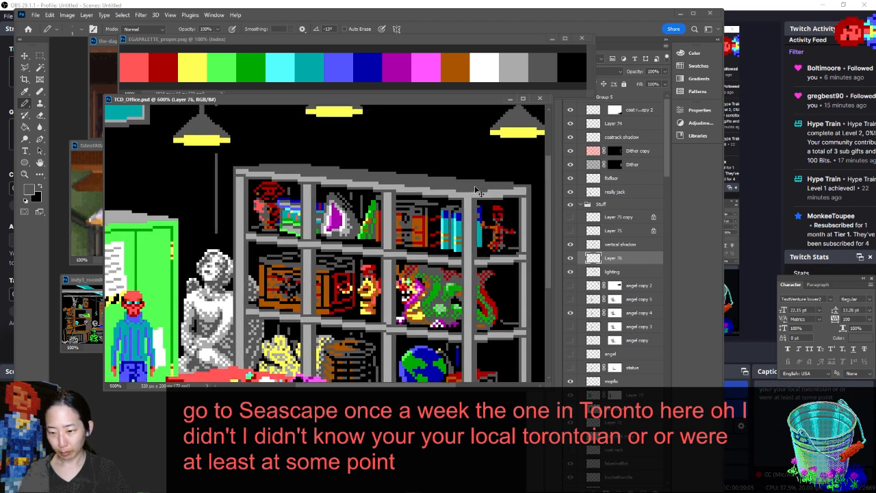
key("ctrl+plus")
key("ctrl+plus")
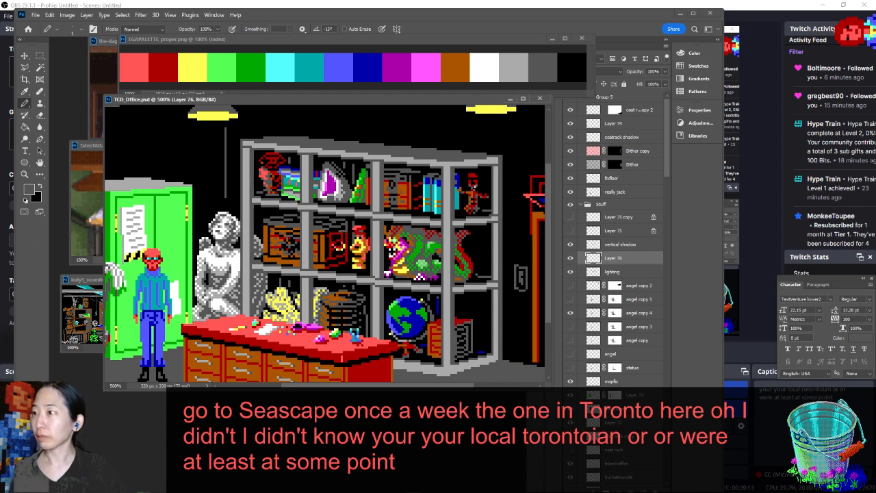
key("ctrl+minus")
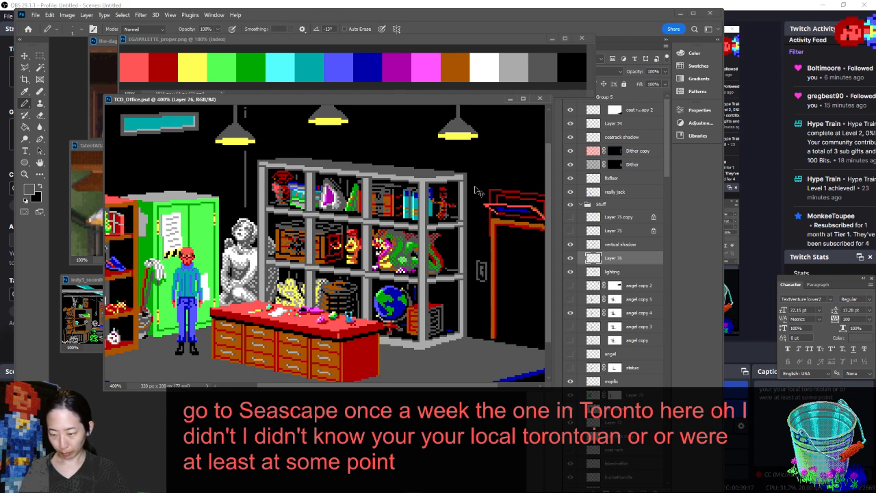
key("ctrl+plus")
key("ctrl+plus")
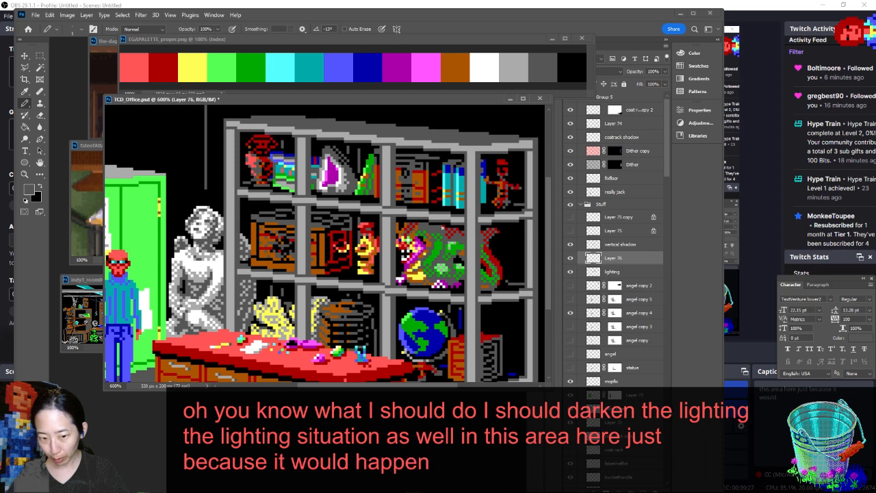
Add a new layer directly above Layer 76 and save the document
key("ctrl+shift+n")
key("Return")
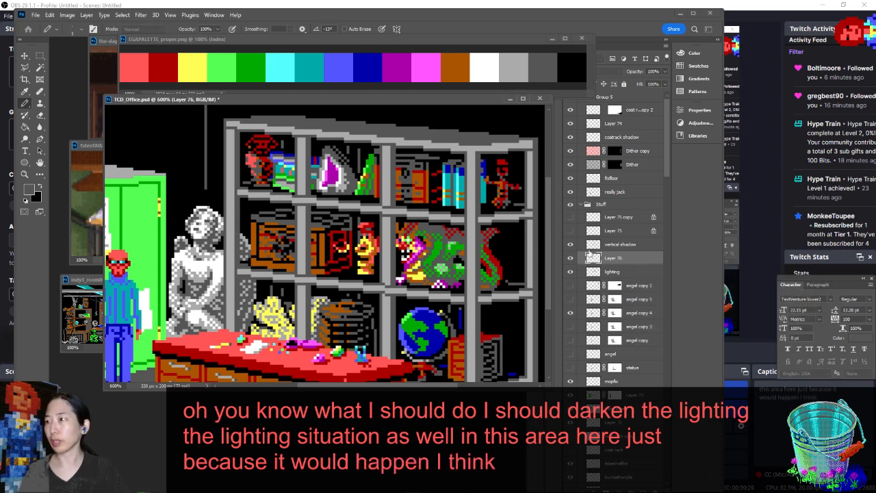
key("ctrl+s")
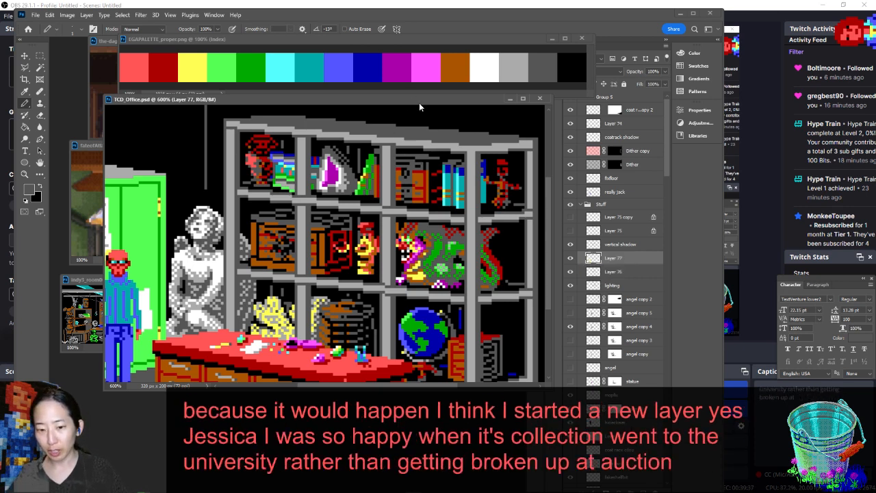
Shade the upper coils of the dragon on the new layer with black and dark grey, and compare with the layer hidden
left_click(440, 227, "alt")
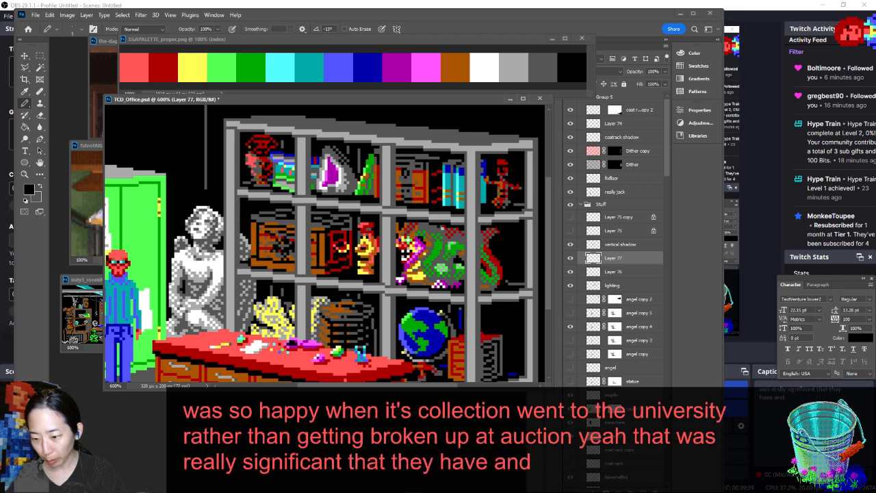
left_click(440, 226)
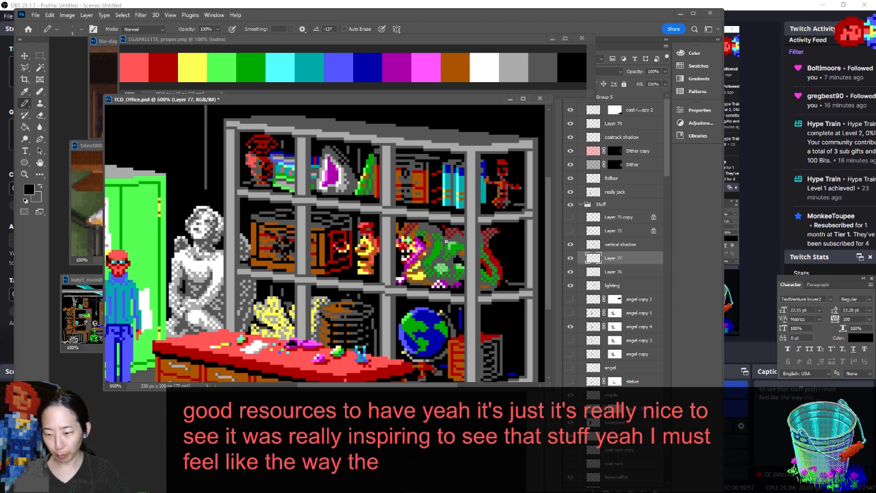
key("x")
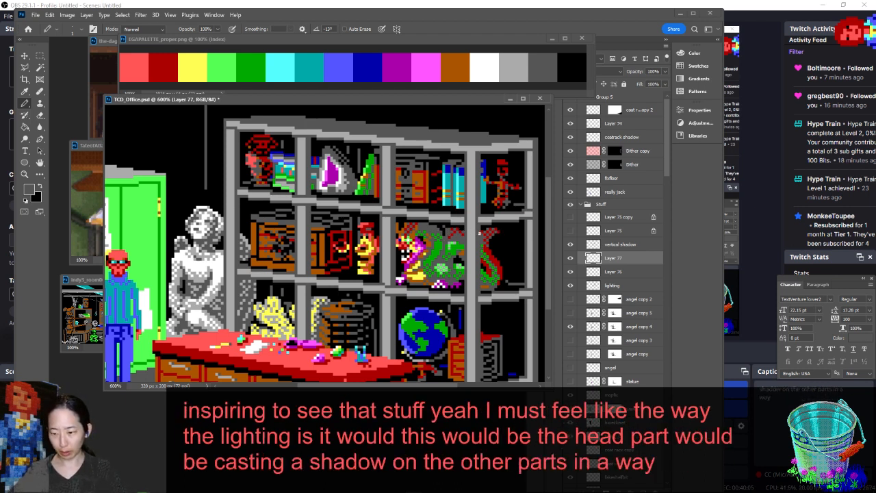
left_click(571, 258)
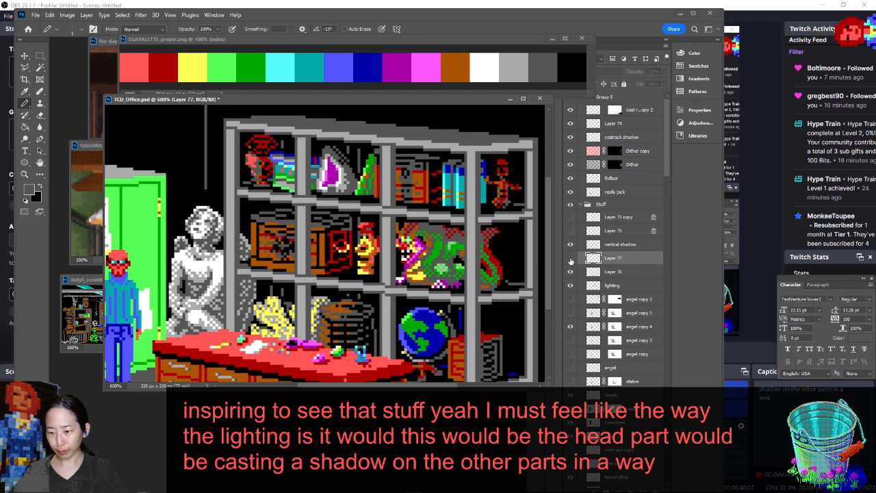
left_click(571, 259)
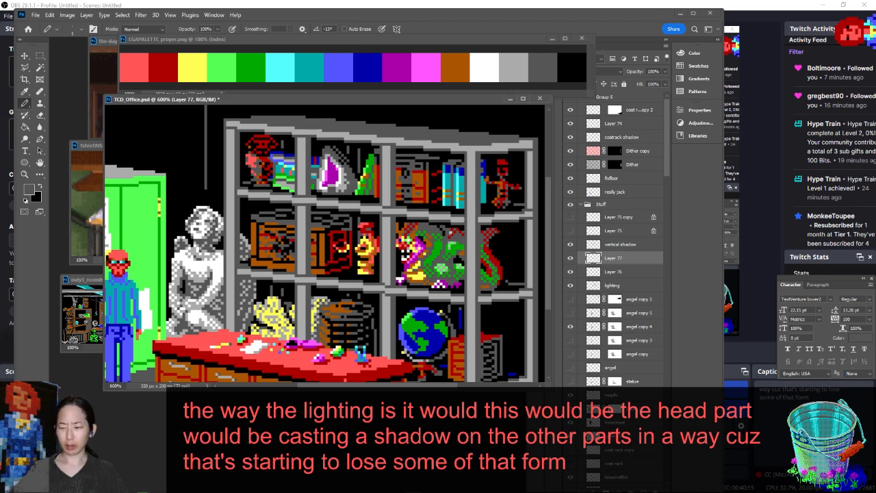
Darken the top of the dragon's head and back with dark grey and black, and check it against the whole office scene
key("x")
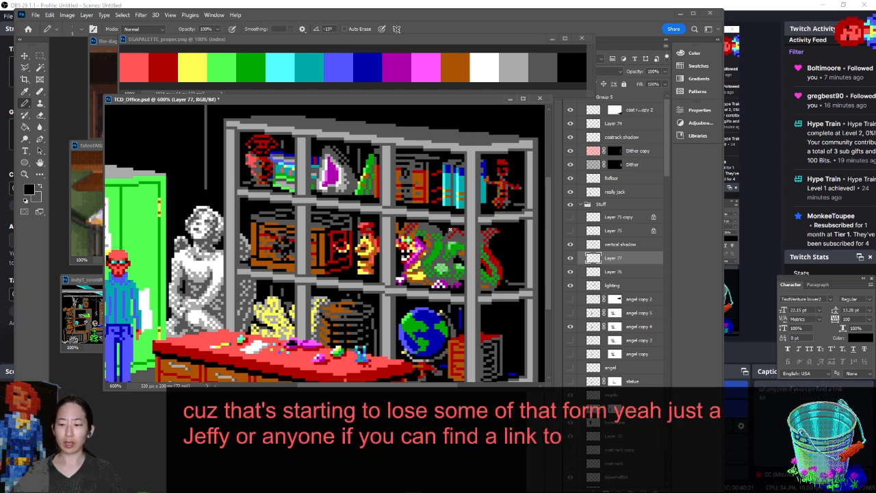
key("x")
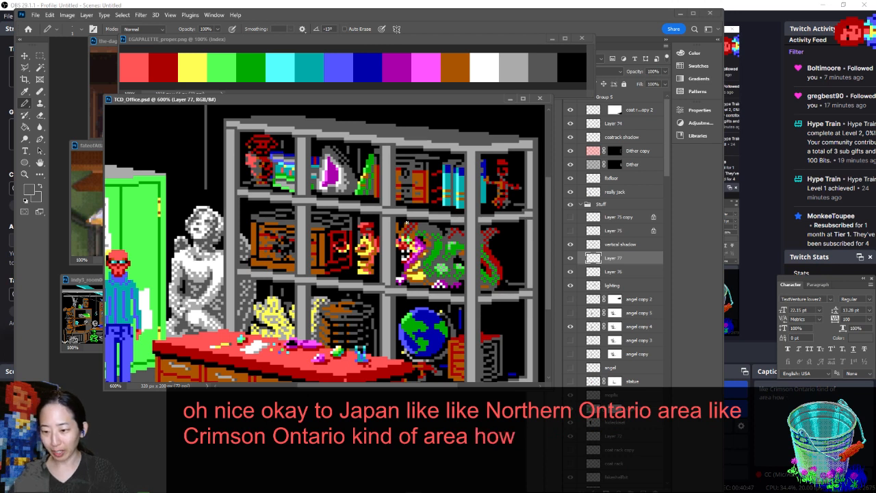
left_click(414, 222)
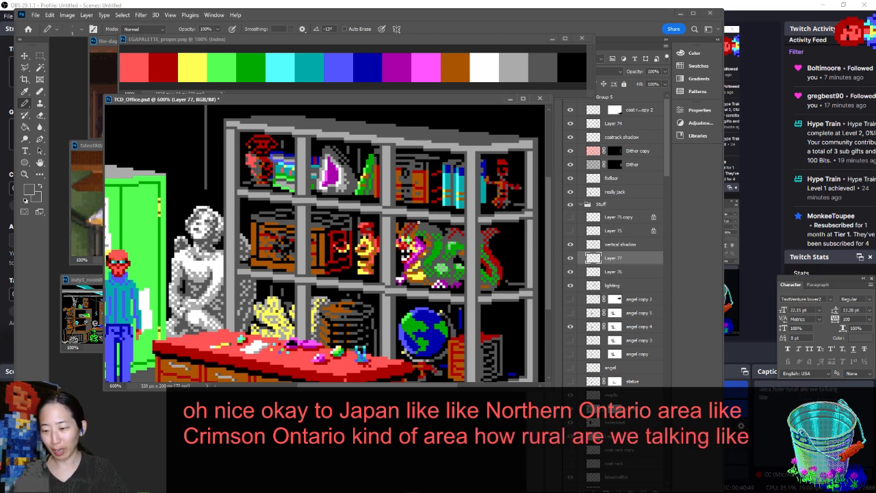
left_click(416, 218, "alt")
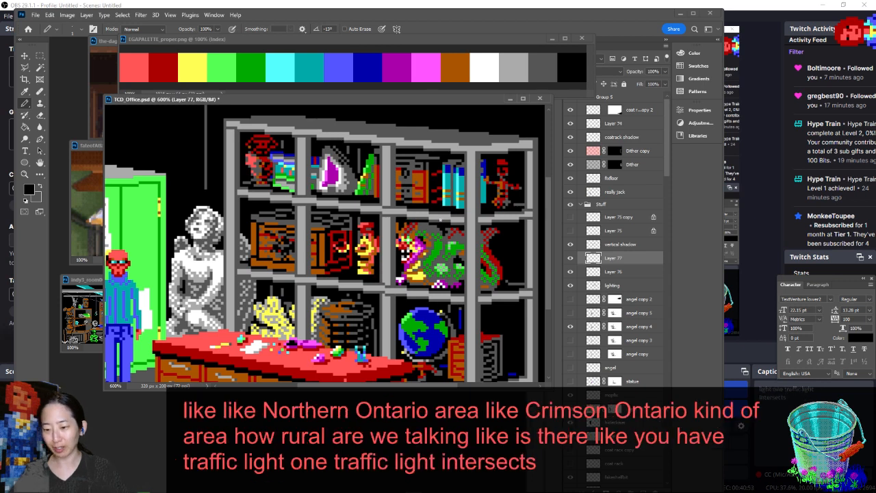
key("ctrl+minus")
key("ctrl+minus")
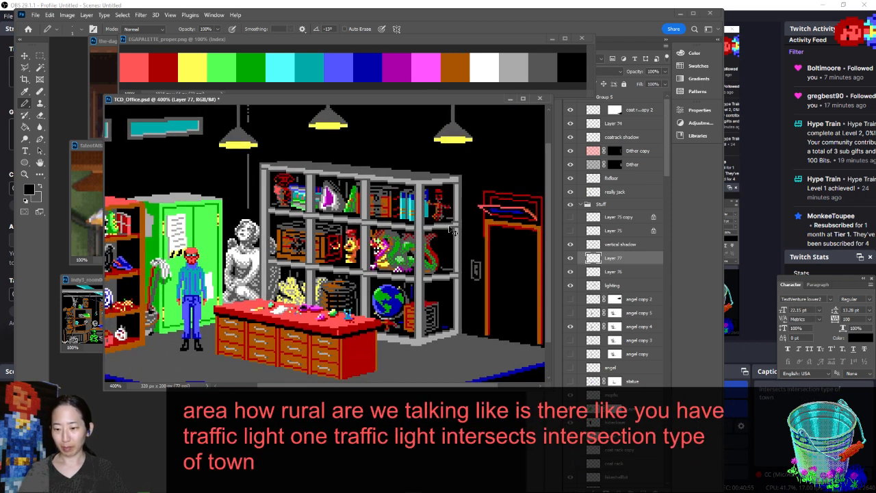
key("ctrl+minus")
key("ctrl+plus")
key("ctrl+plus")
key("ctrl+plus")
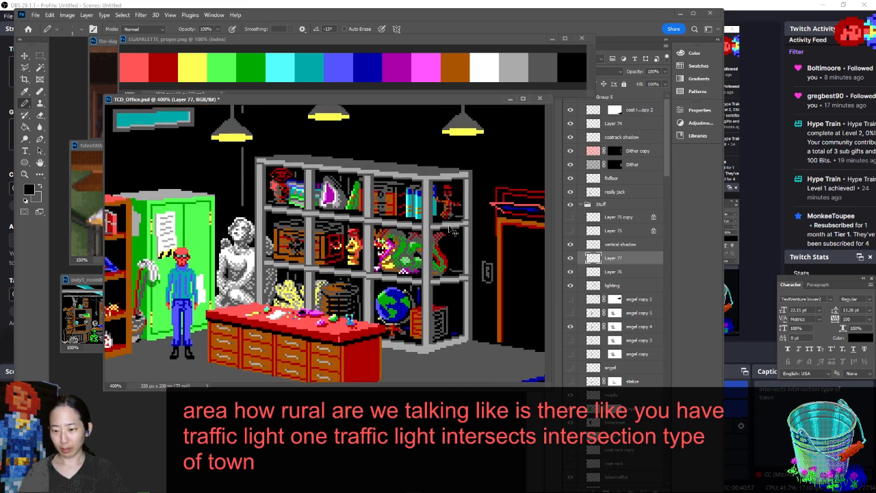
Touch up the dragon's shading with dark grey, save the document, and review the bookshelf at different magnifications
key("x")
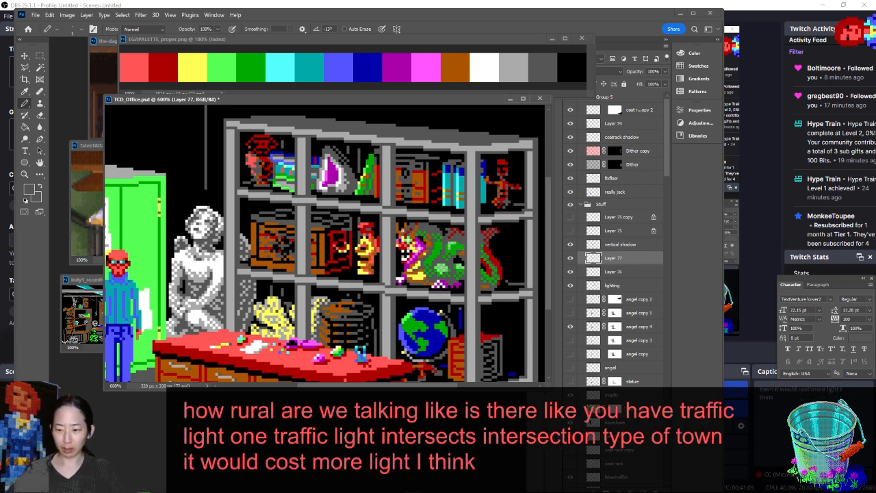
key("ctrl+s")
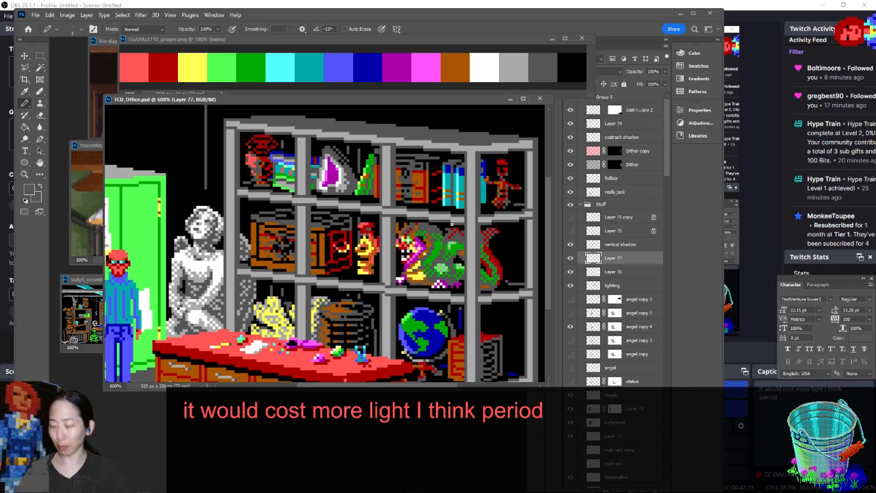
key("ctrl+minus")
key("ctrl+minus")
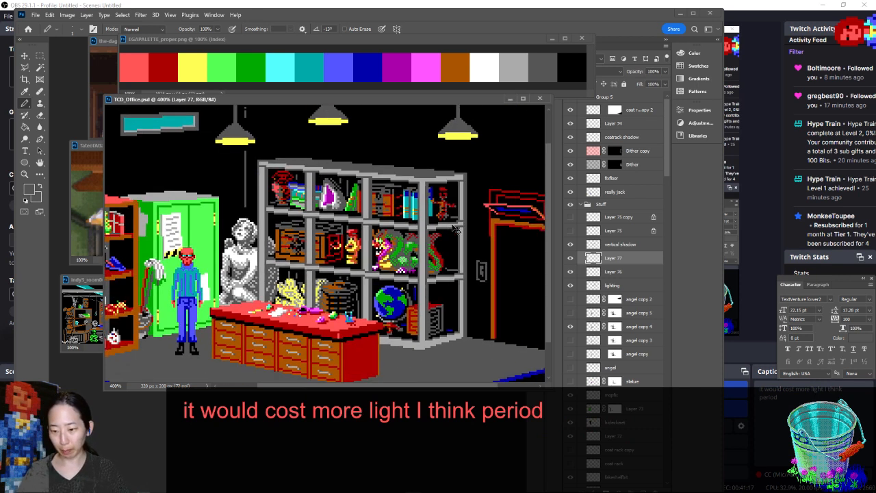
key("ctrl+plus")
key("ctrl+plus")
key("ctrl+plus")
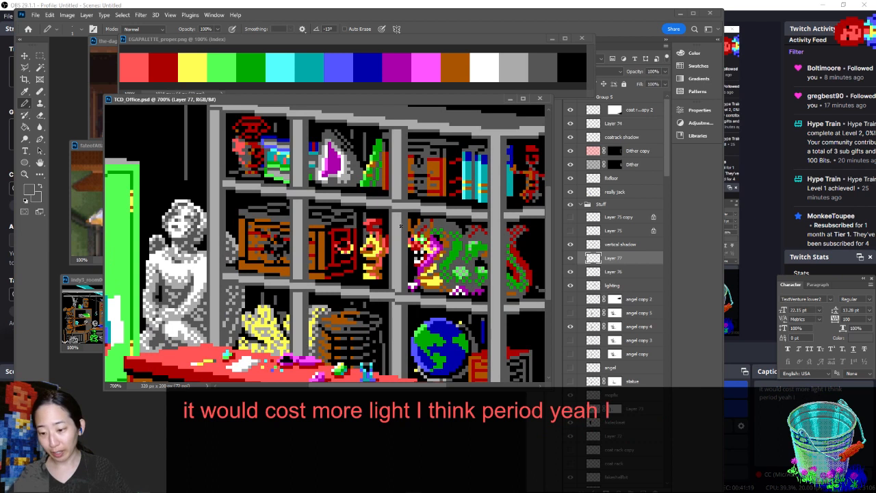
Retouch the area around the figurine and dragon's head with the figurine's dark red, and check it against the office scene
left_click(384, 246, "alt")
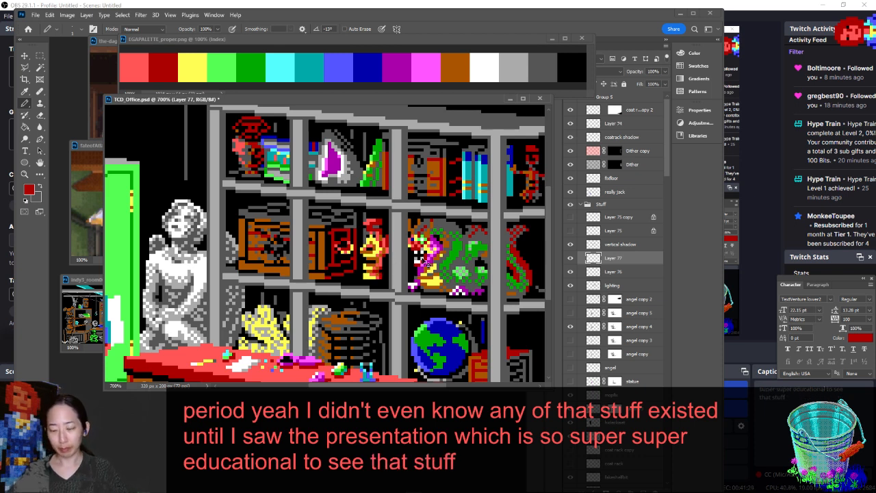
key("ctrl+minus")
key("ctrl+minus")
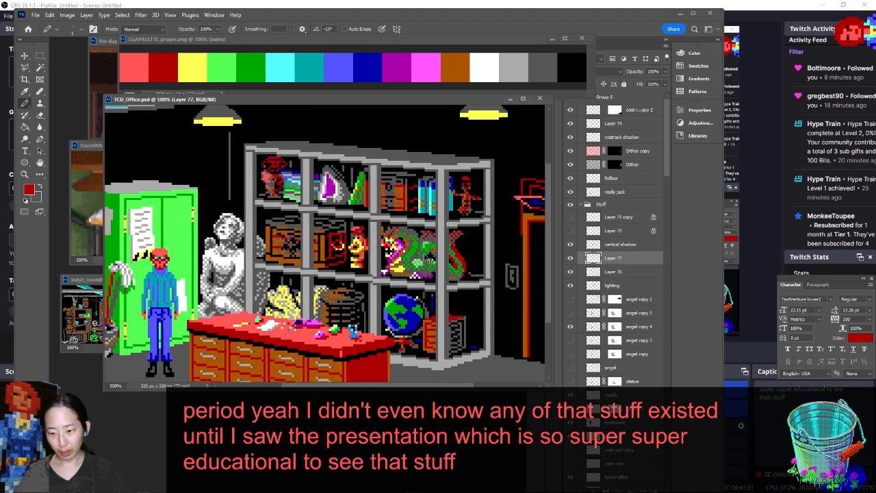
key("ctrl+minus")
key("ctrl+equal")
key("ctrl+equal")
key("ctrl+equal")
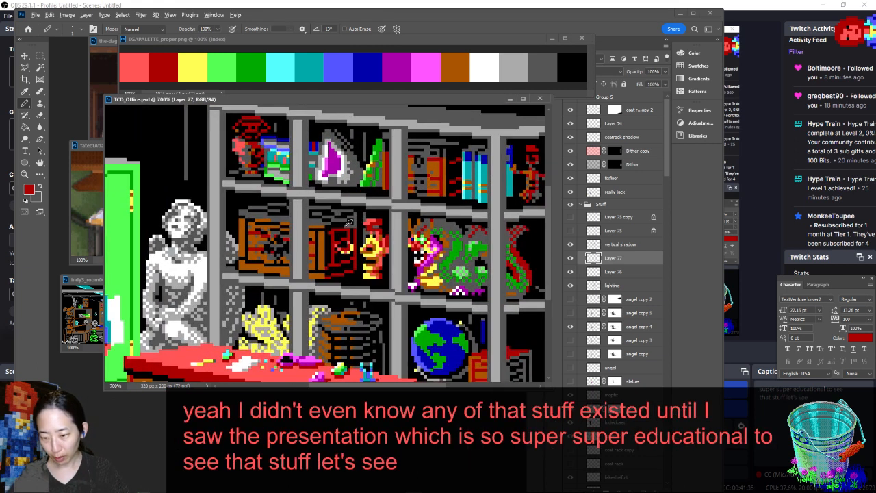
Simplify the lines of the red box beside the middle-shelf figurine with black and dark grey, and save the document
left_click(365, 238, "alt")
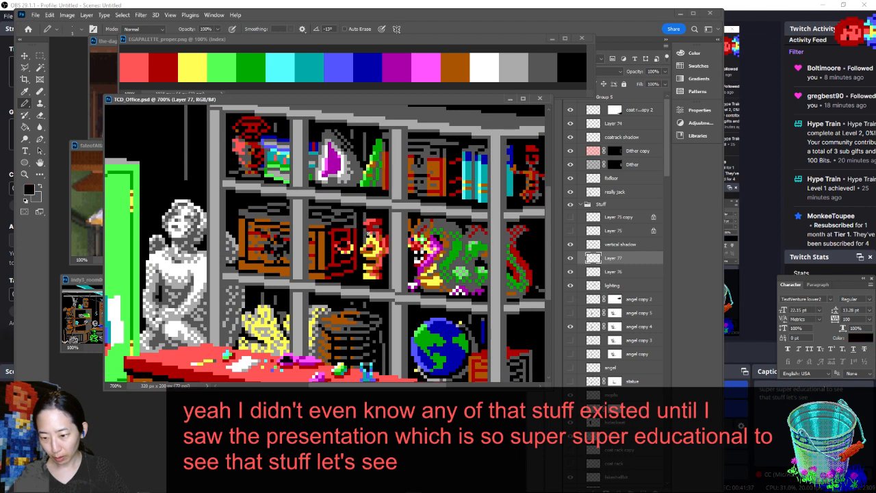
left_click_drag(364, 225, 364, 244)
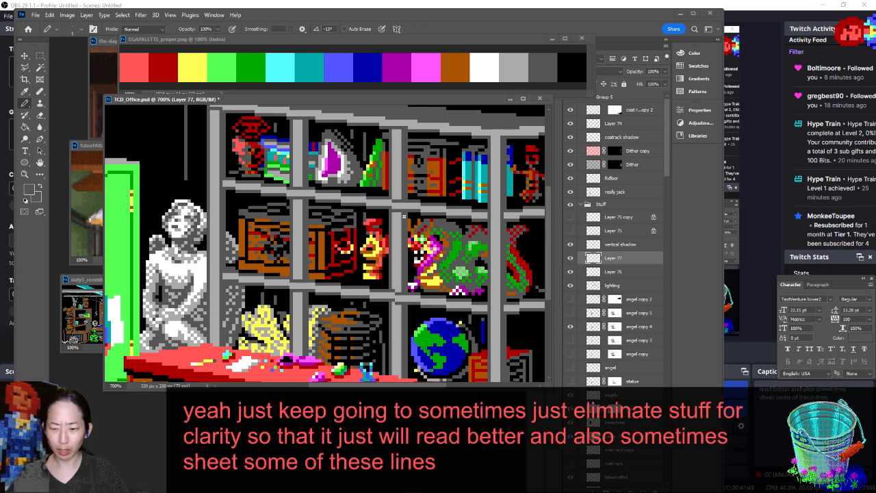
key("ctrl+s")
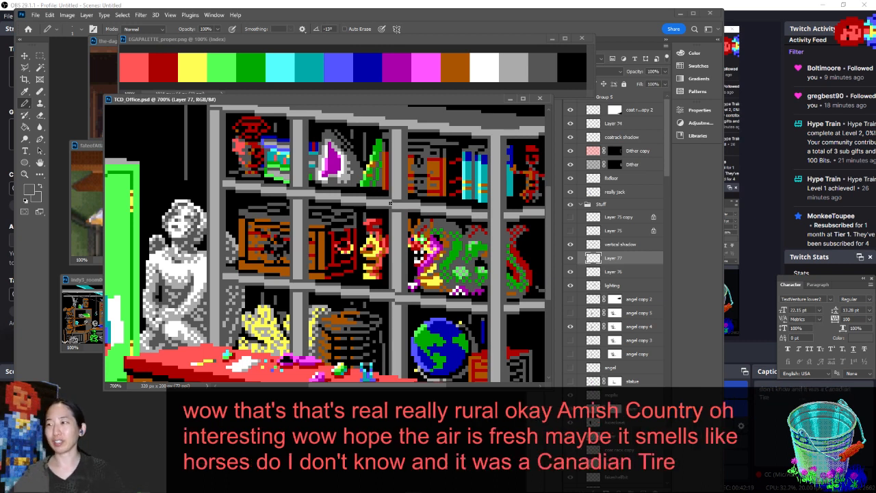
Add a dark grey touch beside the dragon's tail on the middle shelf, and check the shading across the whole scene
key("ctrl+minus")
key("ctrl+minus")
key("ctrl+minus")
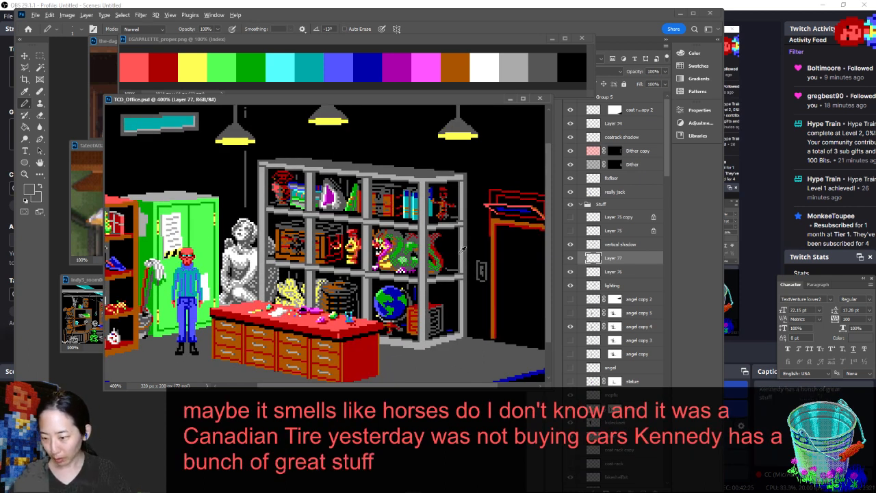
left_click(448, 268)
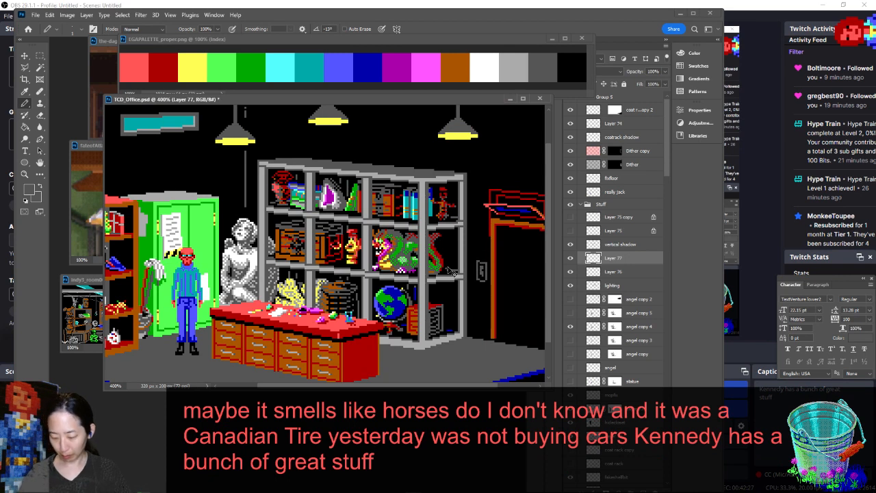
key("ctrl+minus")
key("ctrl+minus")
key("ctrl+minus")
key("ctrl+plus")
key("ctrl+plus")
key("ctrl+plus")
key("ctrl+plus")
key("ctrl+plus")
key("ctrl+plus")
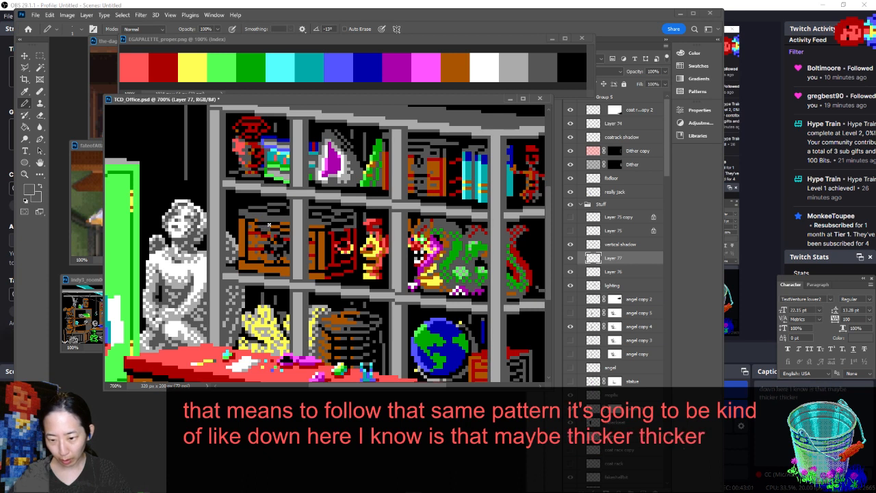
Thicken the dark grey shading on the brown chest on the middle shelf, save, and compare with Layer 77 hidden
key("e")
key("b")
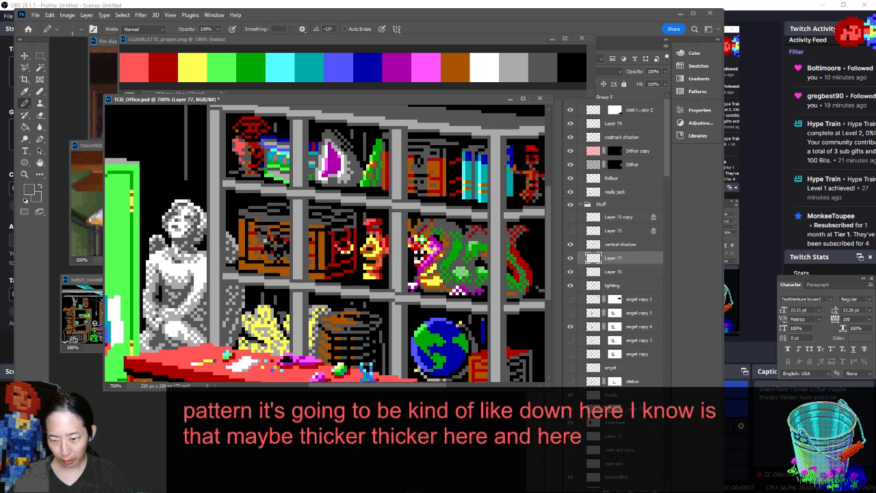
key("ctrl+s")
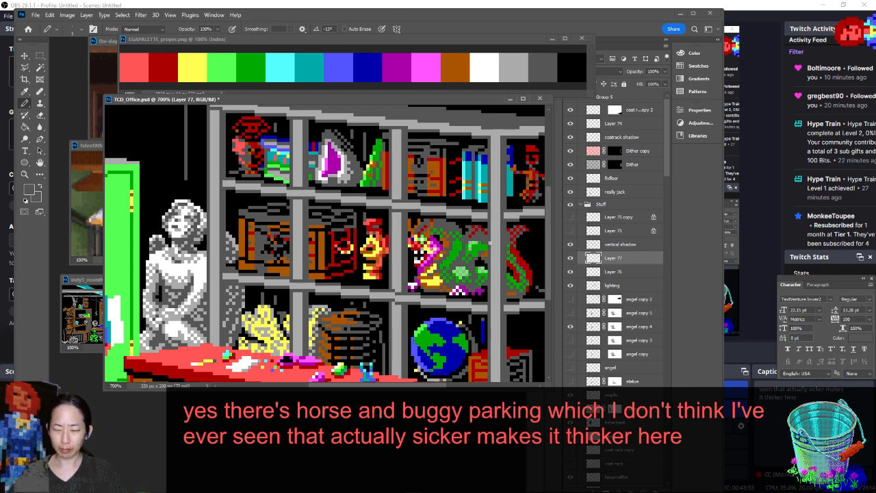
left_click(570, 258)
left_click(570, 258)
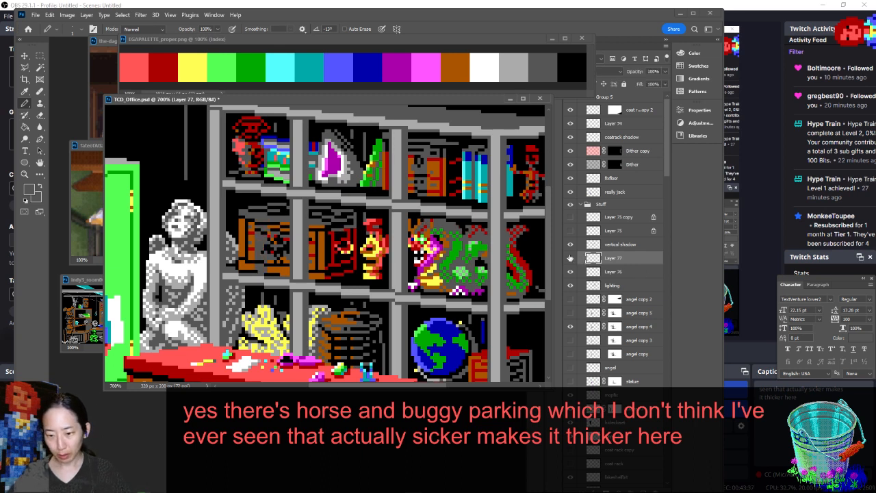
left_click(570, 258)
left_click(571, 258)
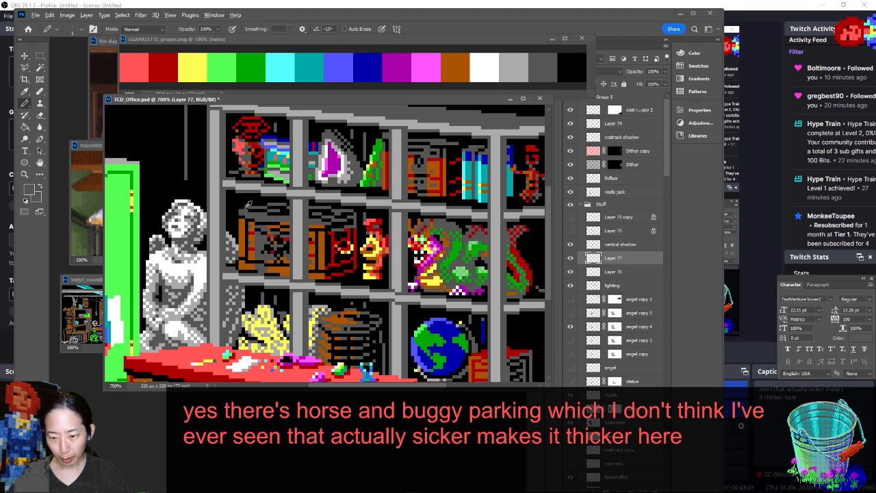
Darken parts of the brown chest on the middle shelf with black, and check the result at several magnifications
left_click(261, 229, "alt")
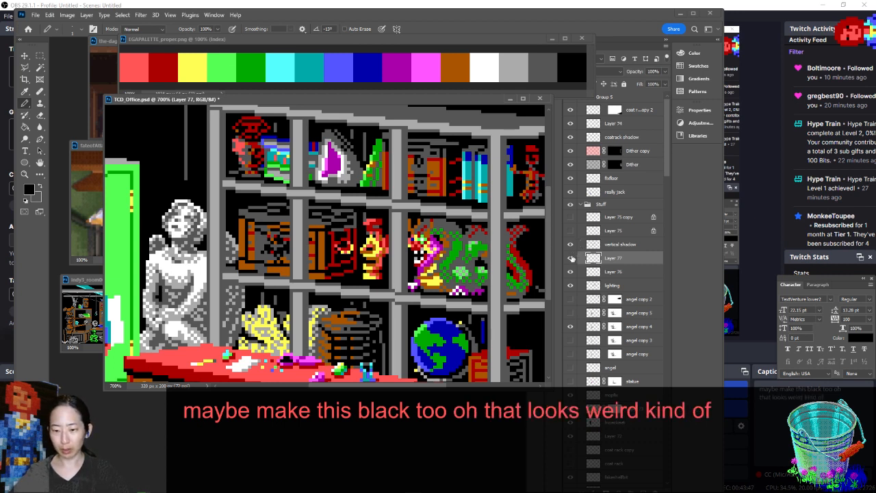
key("ctrl+minus")
key("ctrl+minus")
key("ctrl+minus")
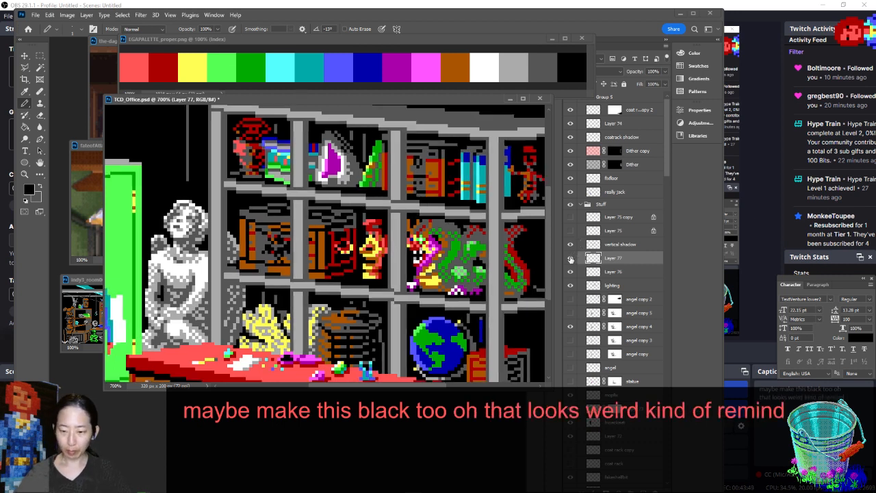
key("ctrl+minus")
key("ctrl+plus")
key("ctrl+plus")
key("ctrl+plus")
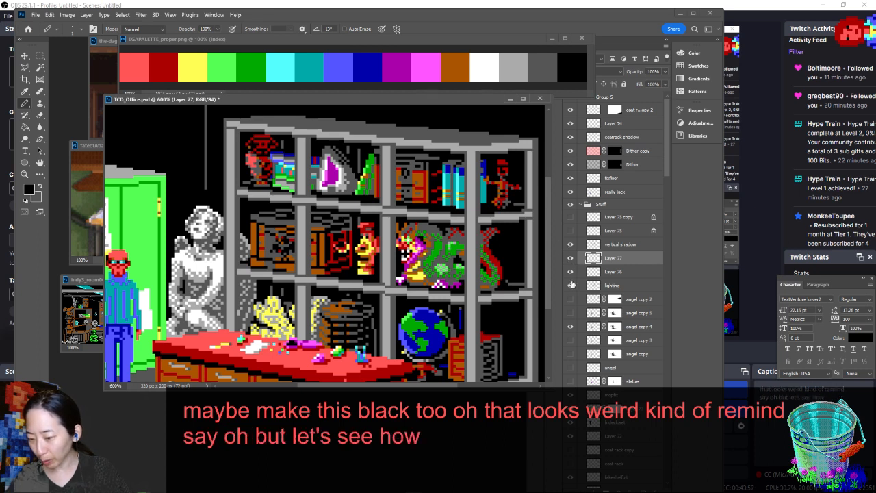
Compare the bookshelf with the lighting layer hidden and shown
left_click(572, 285)
left_click(571, 285)
left_click(571, 285)
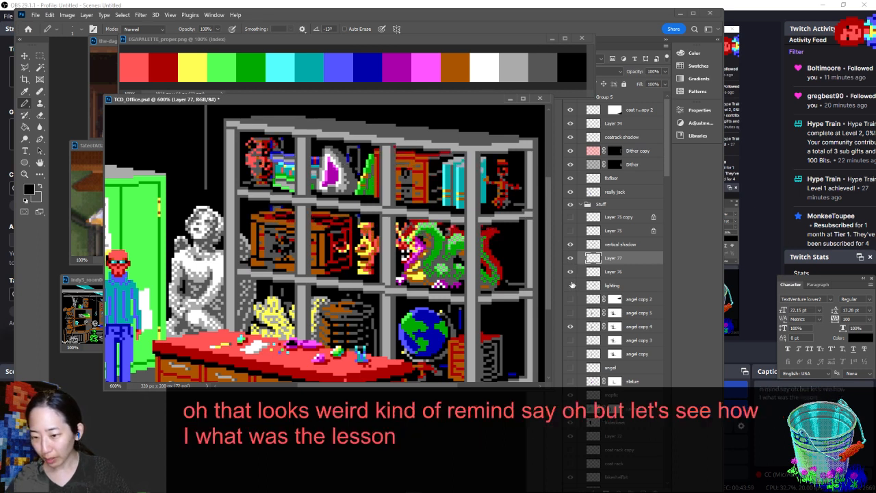
left_click(571, 285)
left_click(572, 285)
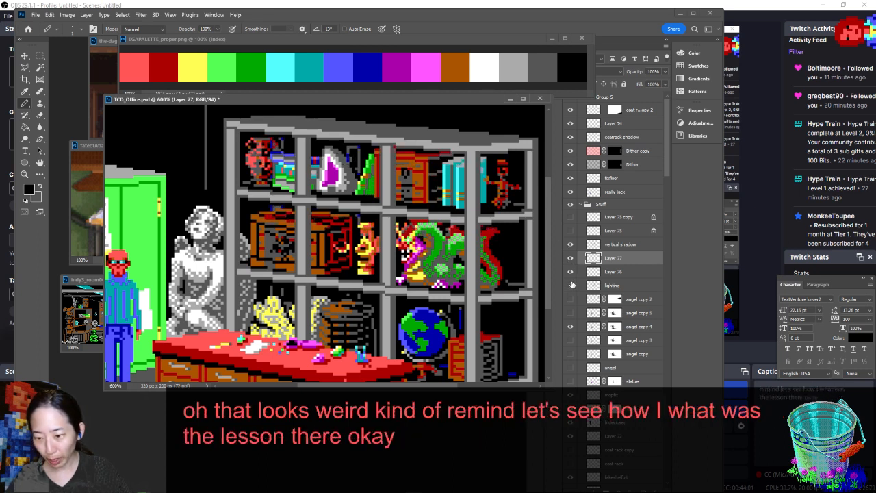
Show the lighting layer again, check Layer 77, and add a black touch along the lower edge of the middle-shelf brown chest
left_click(572, 285)
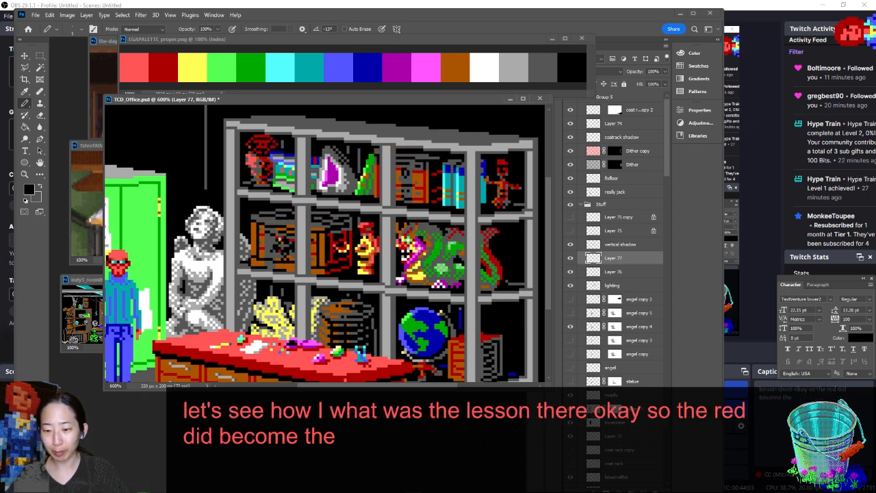
left_click(572, 258)
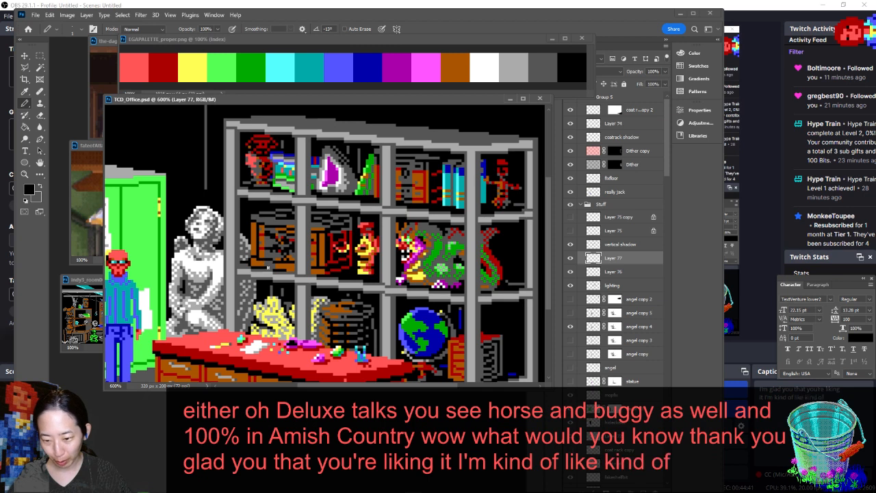
left_click(268, 268)
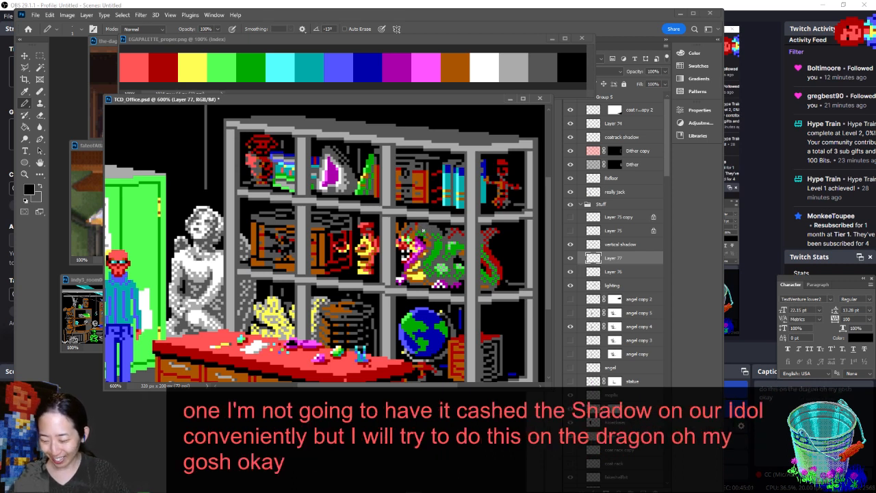
Try blue, dark blue and dark grey shadow pixels on the purple neck of the middle-shelf dragon
key("x")
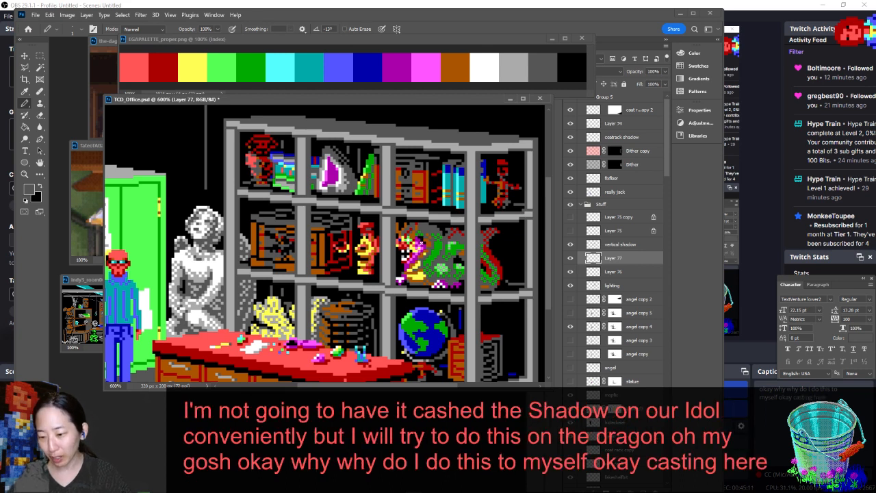
left_click(418, 309, "alt")
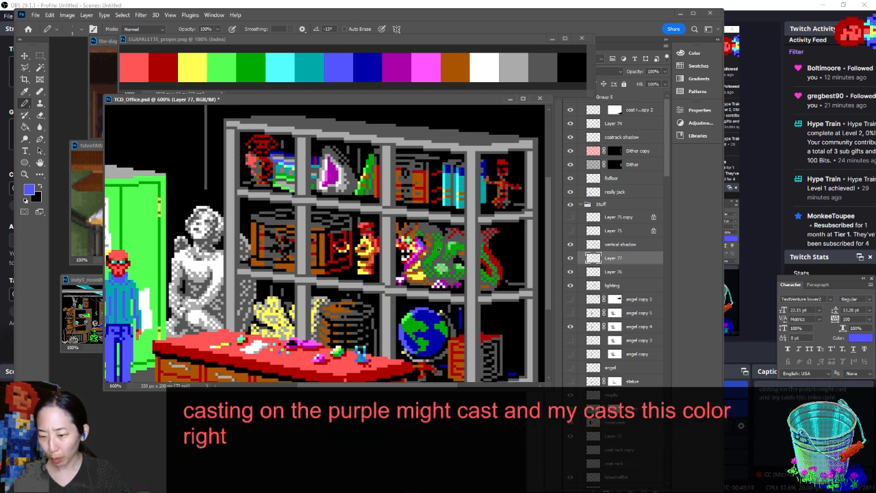
left_click(431, 319, "alt")
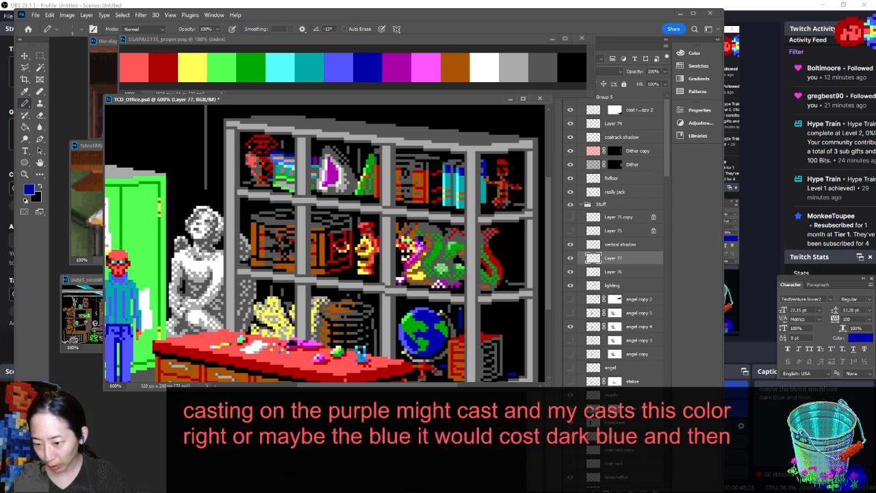
left_click(421, 307, "alt")
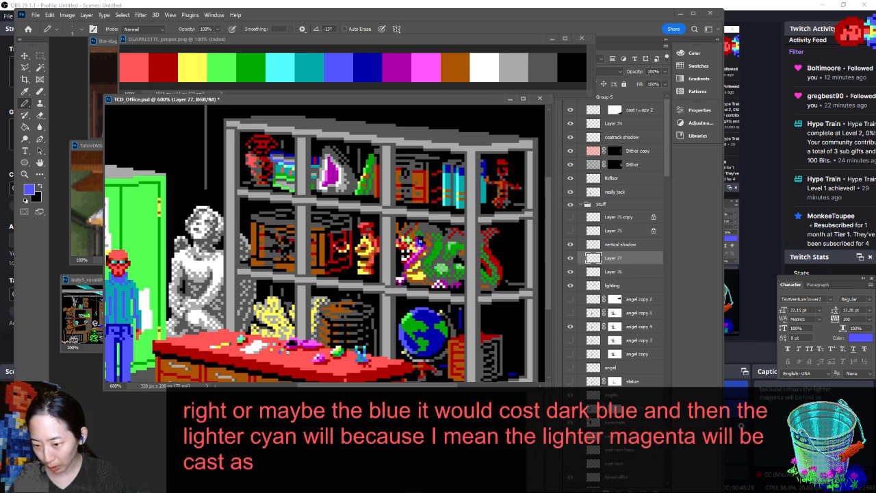
left_click(418, 237, "alt")
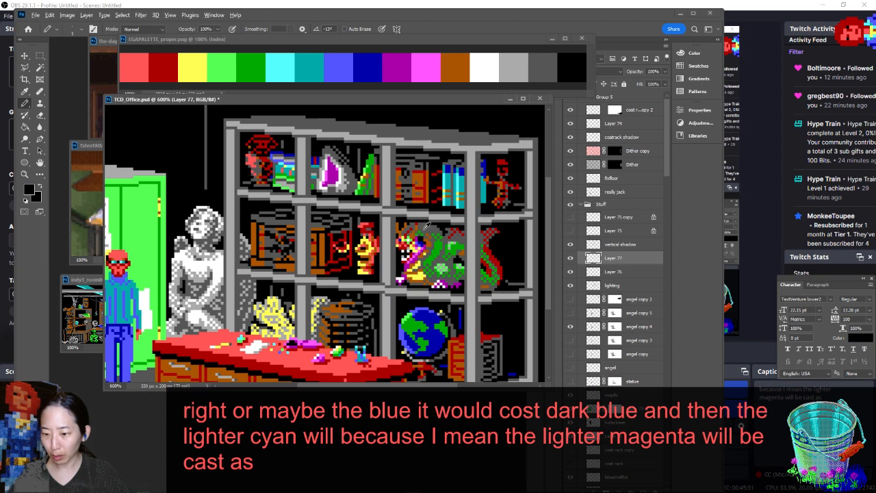
left_click(426, 225, "alt")
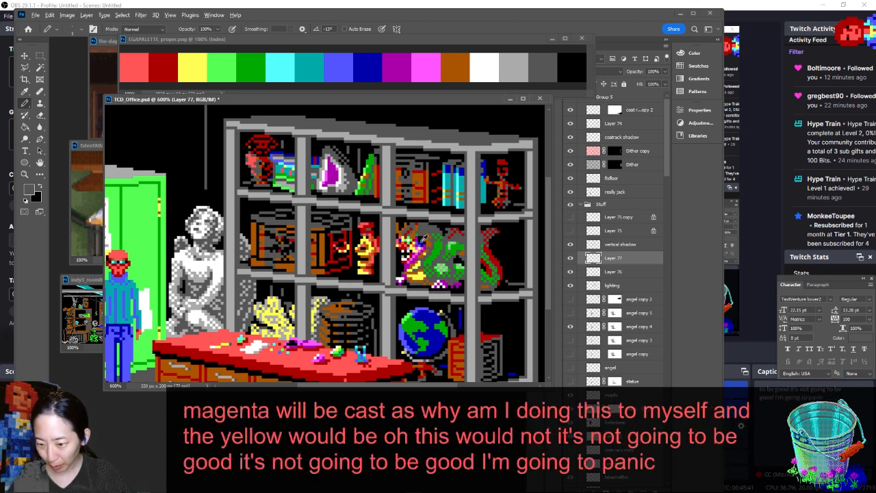
left_click(412, 251, "alt")
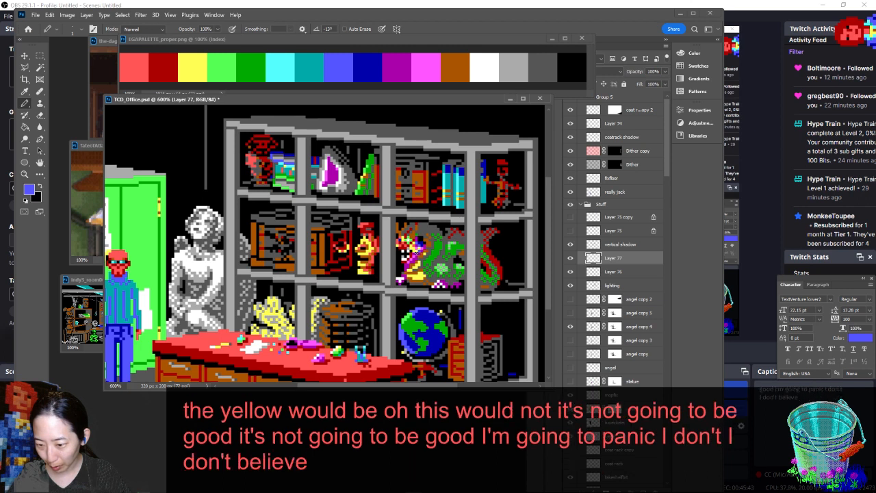
left_click(424, 239, "alt")
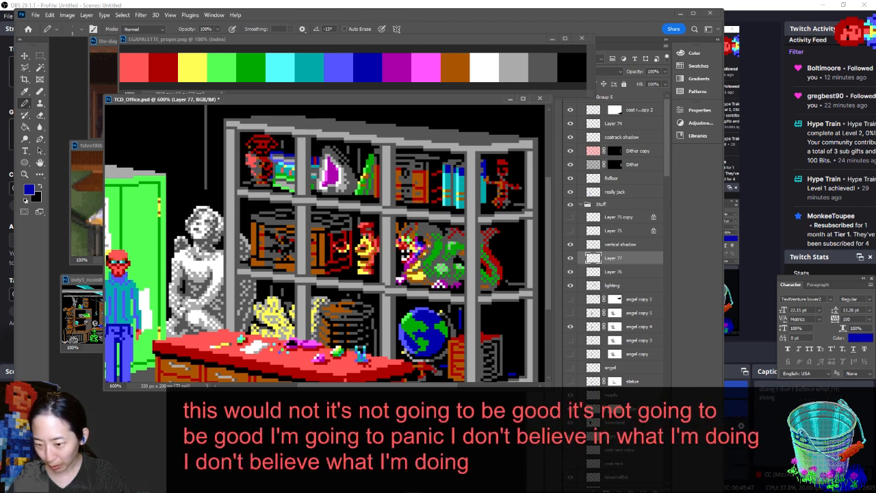
left_click(417, 235, "alt")
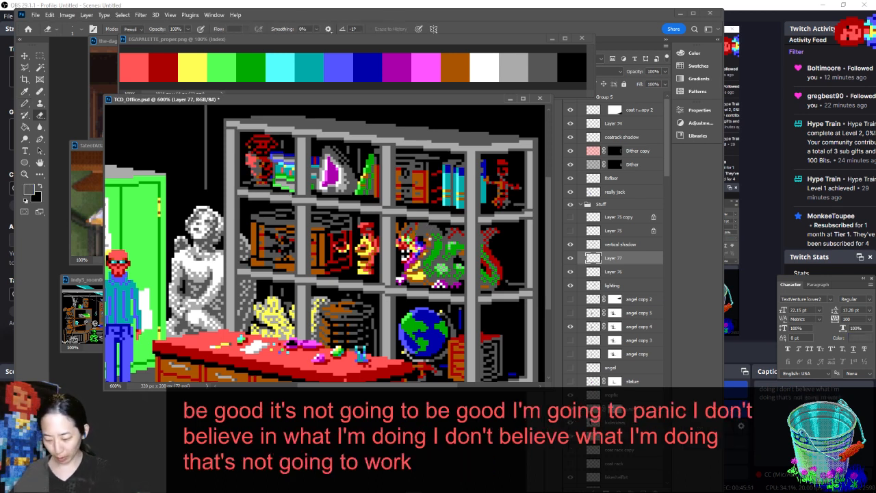
key("e")
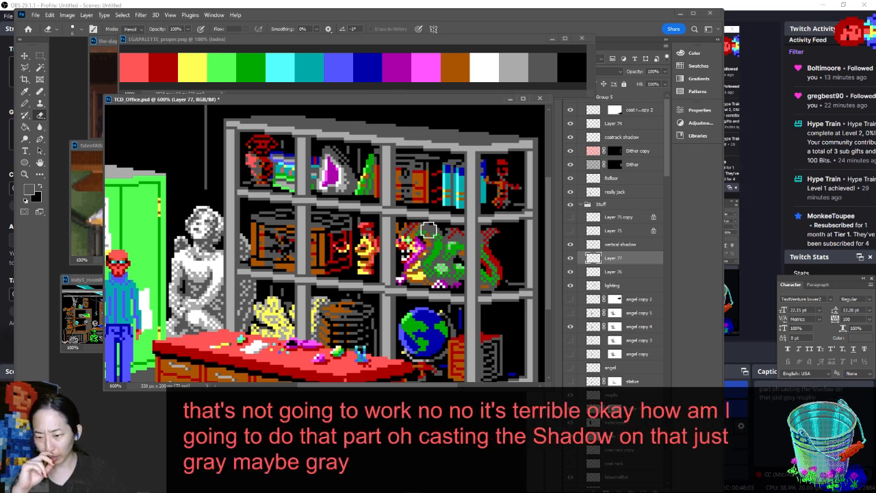
Save the document, and shade the dragon's purple neck with dark grey pixels on Layer 77
key("ctrl+s")
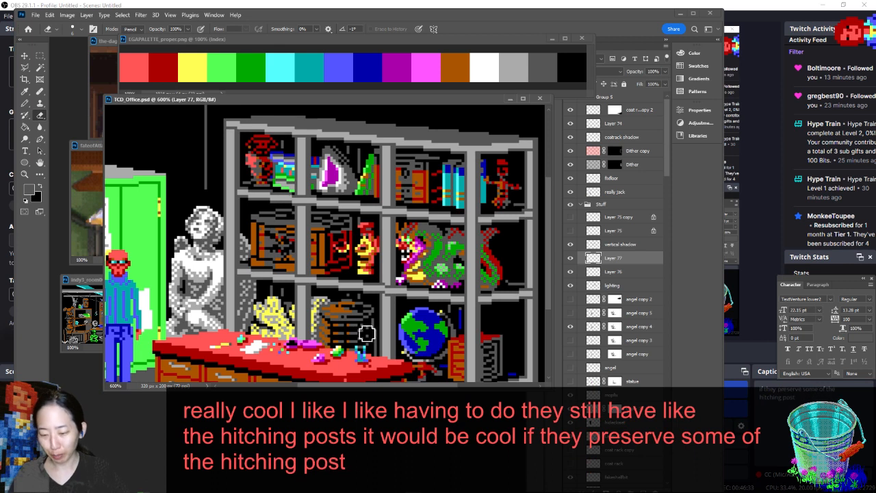
key("b")
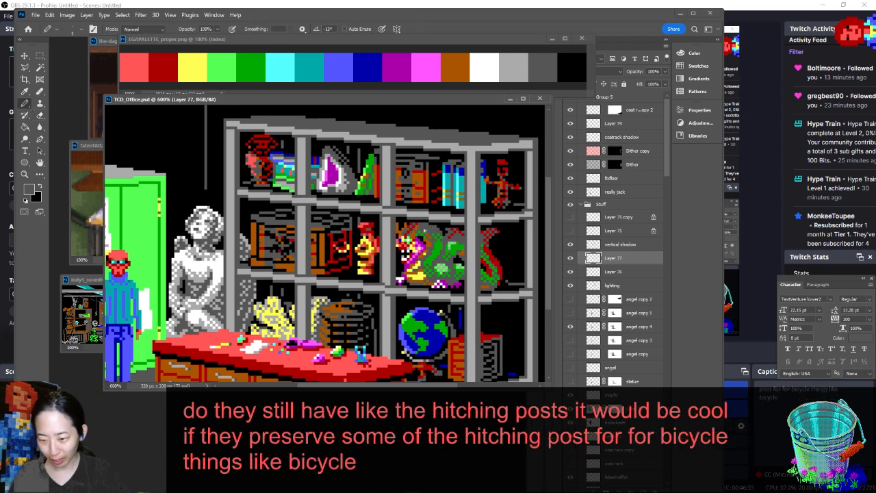
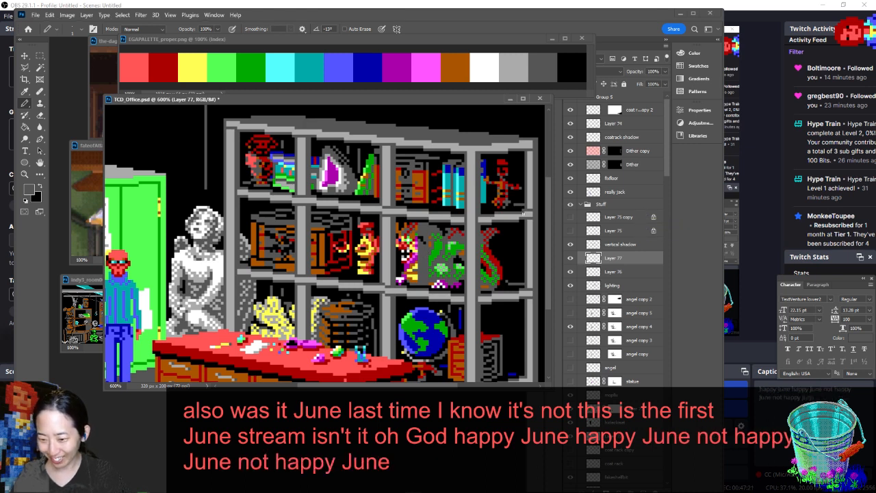
Add black to the dragon's darker parts with Layer 77 at 60% opacity, and restore the layer to 100%
left_click(664, 71)
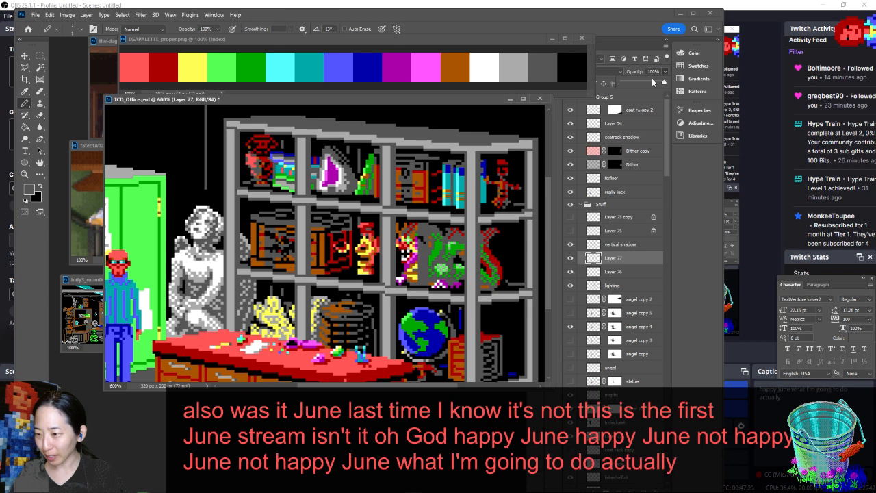
left_click_drag(650, 81, 645, 81)
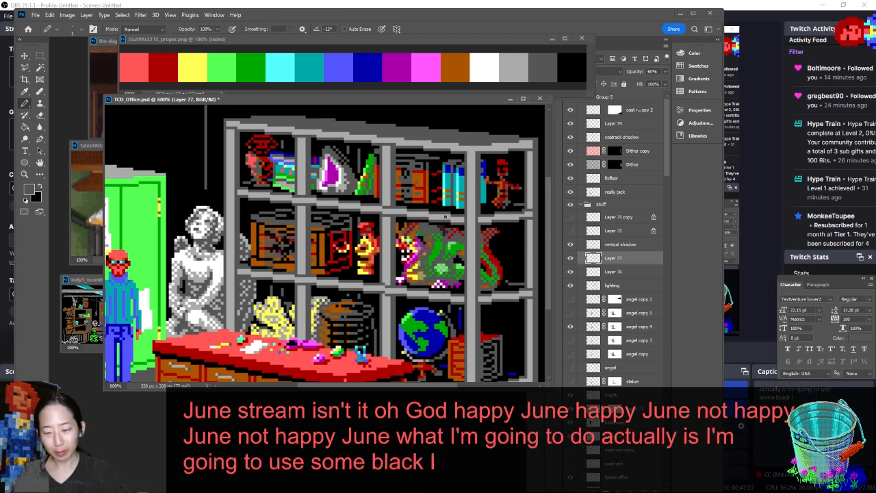
key("x")
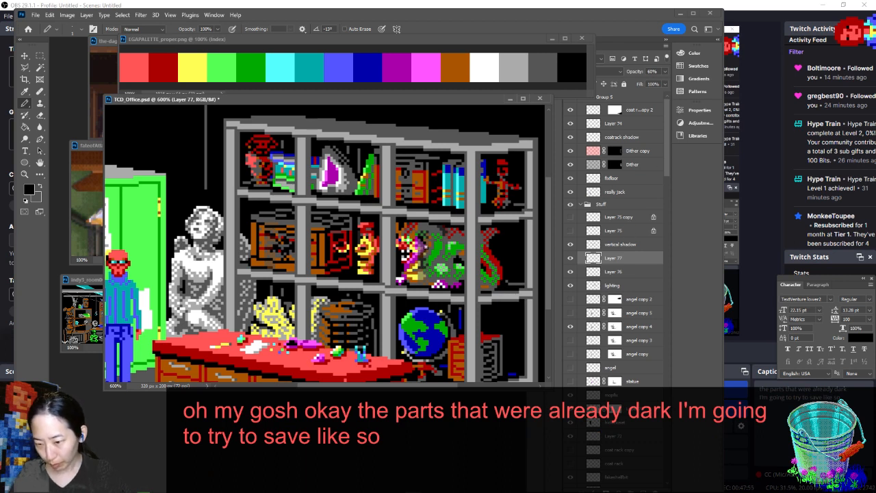
left_click(663, 72)
left_click_drag(667, 81, 671, 81)
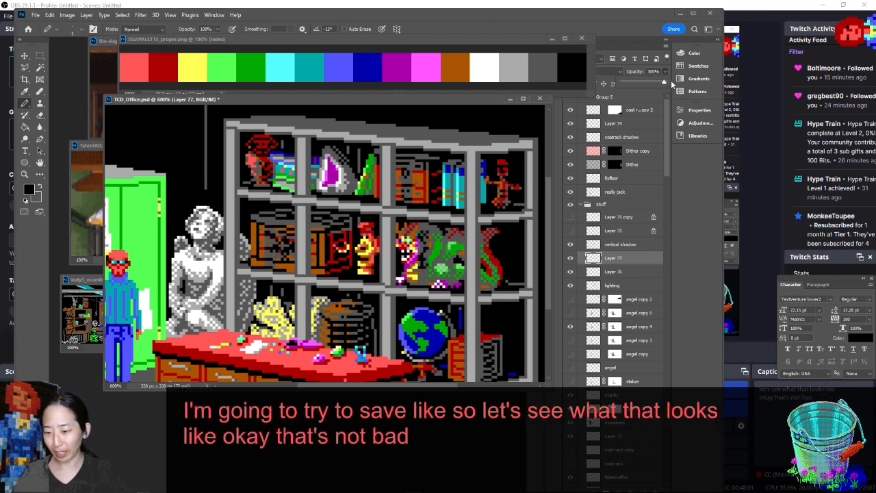
Darken the lower part of the dragon's neck with black at 72% layer opacity, save, and return Layer 77 to 100%
left_click_drag(671, 80, 652, 82)
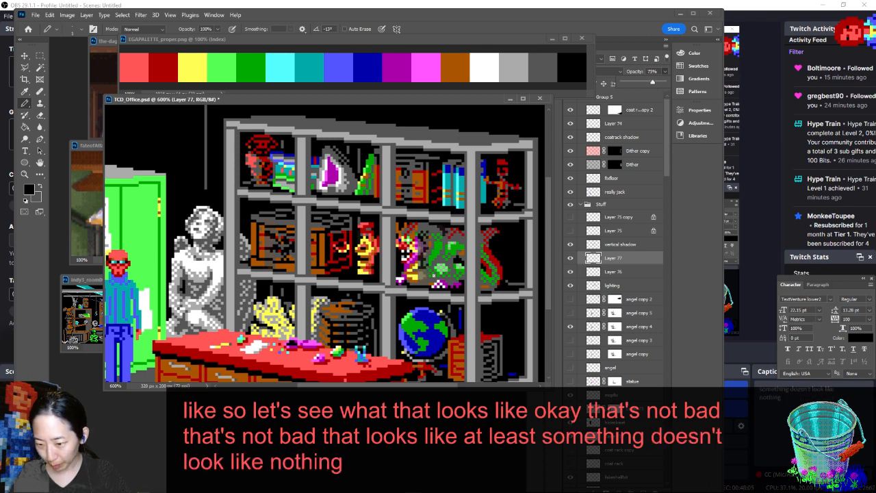
left_click(419, 282)
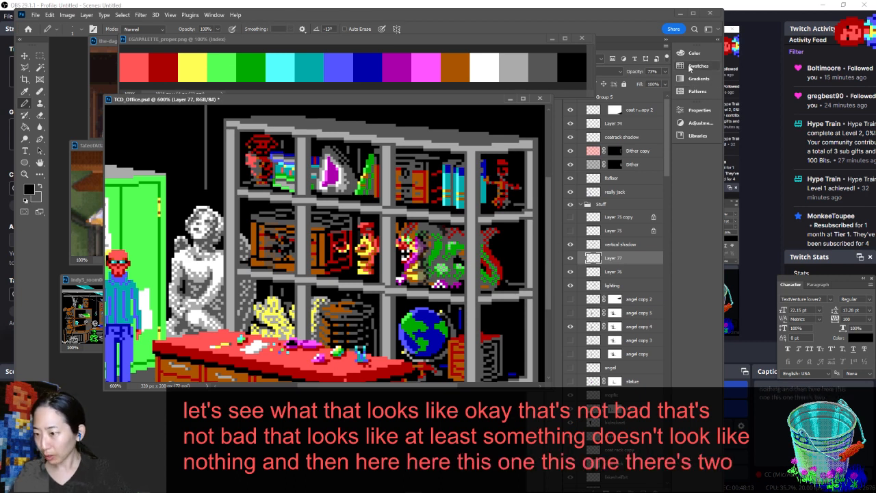
key("ctrl+s")
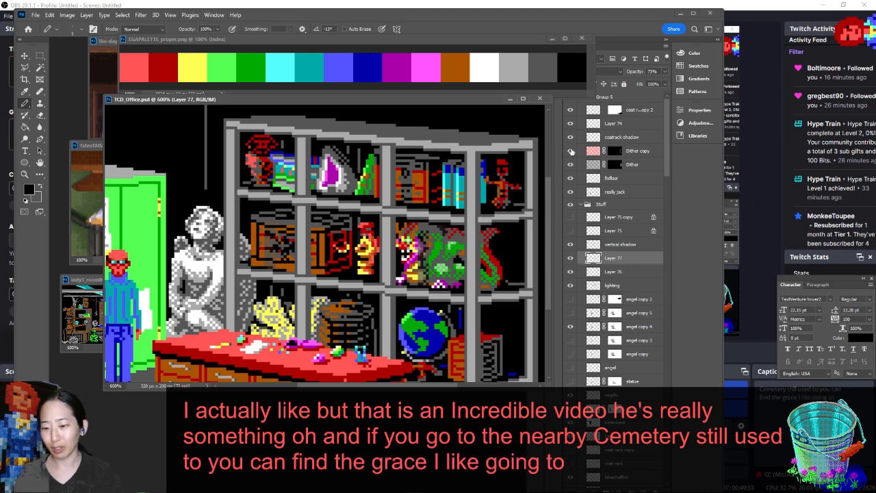
left_click(665, 71)
left_click_drag(653, 82, 678, 82)
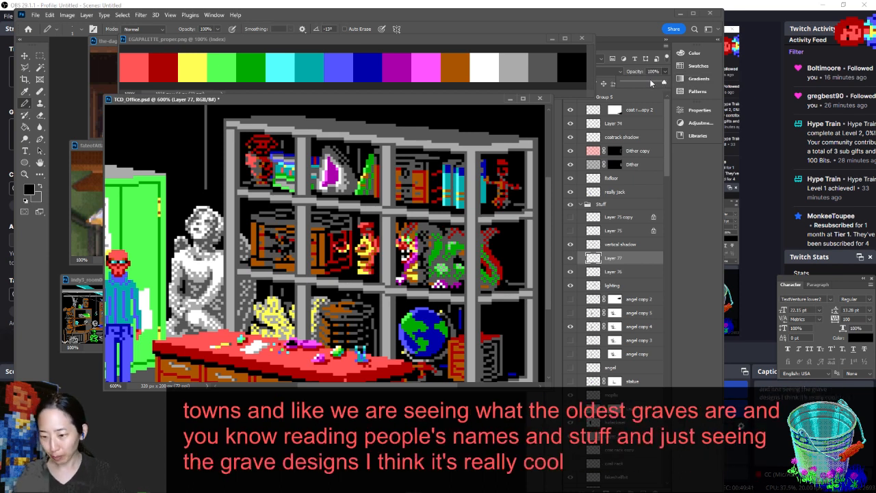
Add more black to the dragon's neck with Layer 77 at 47% opacity, restore 100%, and check the whole scene
left_click_drag(642, 83, 643, 84)
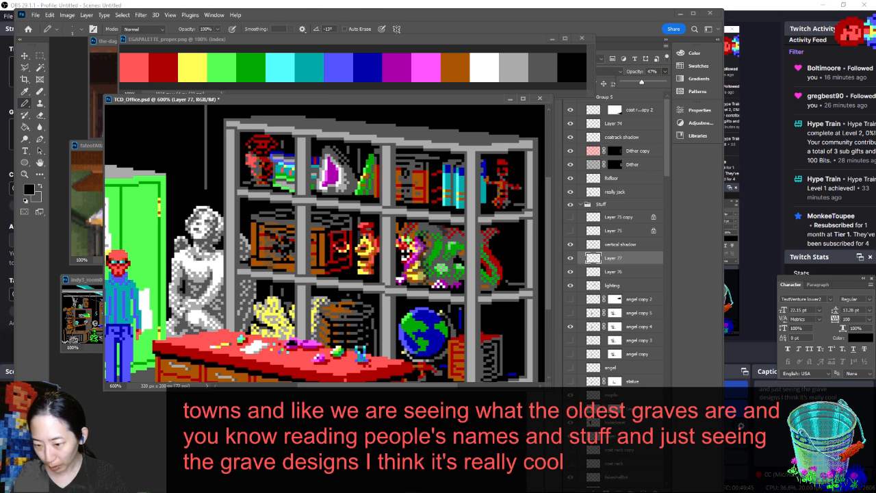
left_click(431, 257)
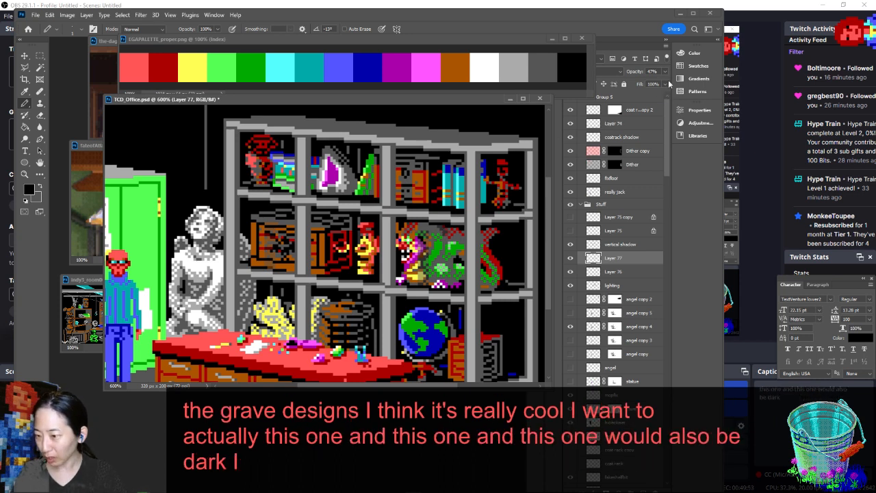
left_click_drag(665, 71, 692, 81)
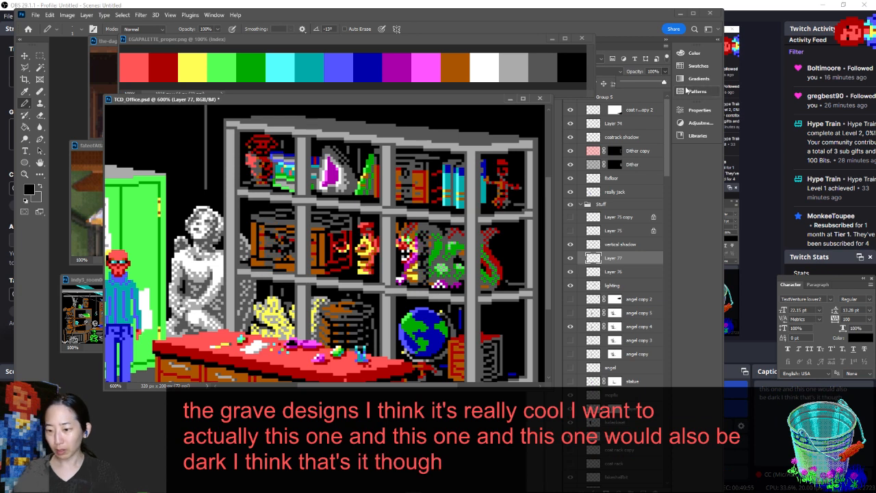
key("ctrl+minus")
key("ctrl+minus")
key("ctrl+minus")
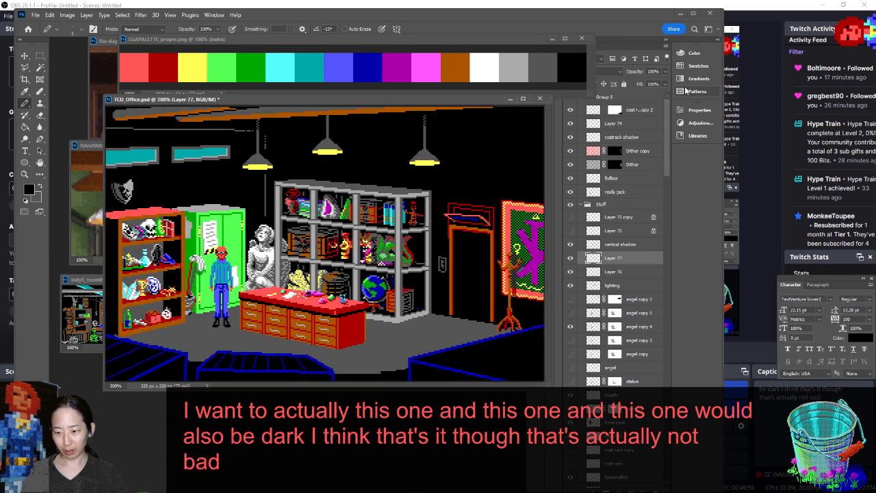
key("ctrl+plus")
key("ctrl+plus")
key("ctrl+plus")
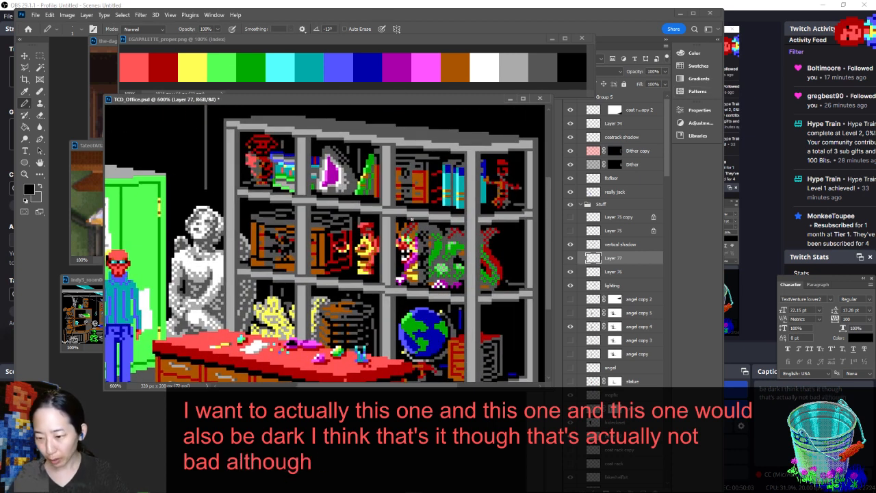
Refine the shadow along the curve of the dragon's neck with dark red and black, and save the document
left_click(419, 223, "alt")
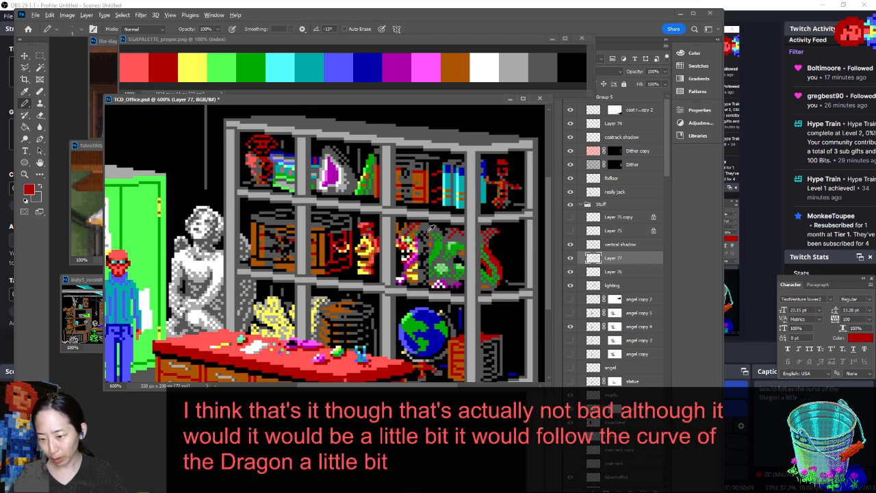
left_click(428, 234, "alt")
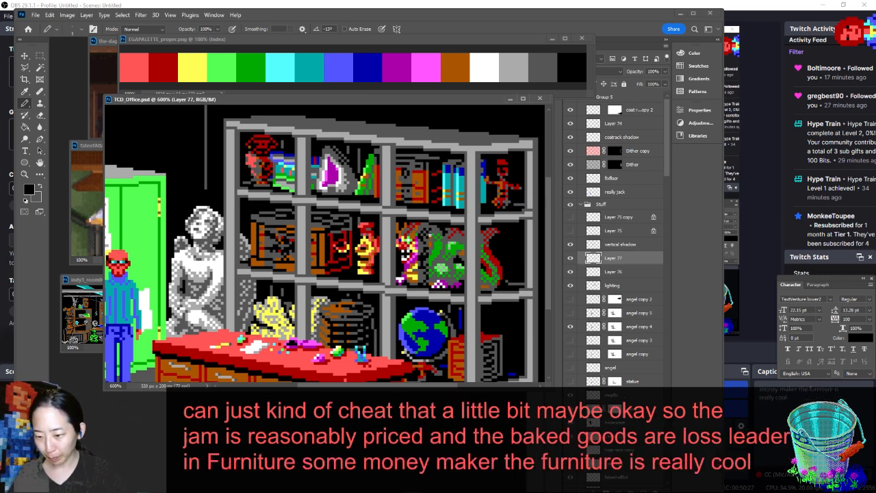
left_click(438, 226)
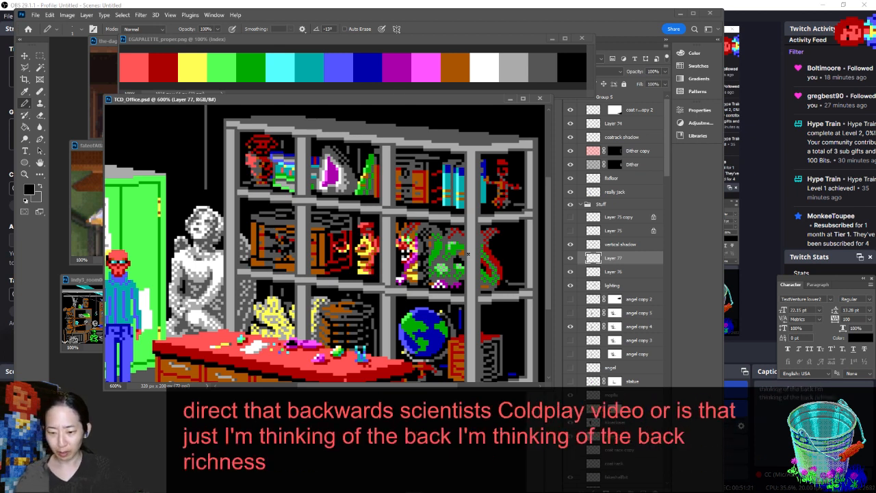
Shift the TCD_Office.psd window slightly, and show the Layer 75 copy guide line across the bookshelf
scroll(575, 250, "down", 1)
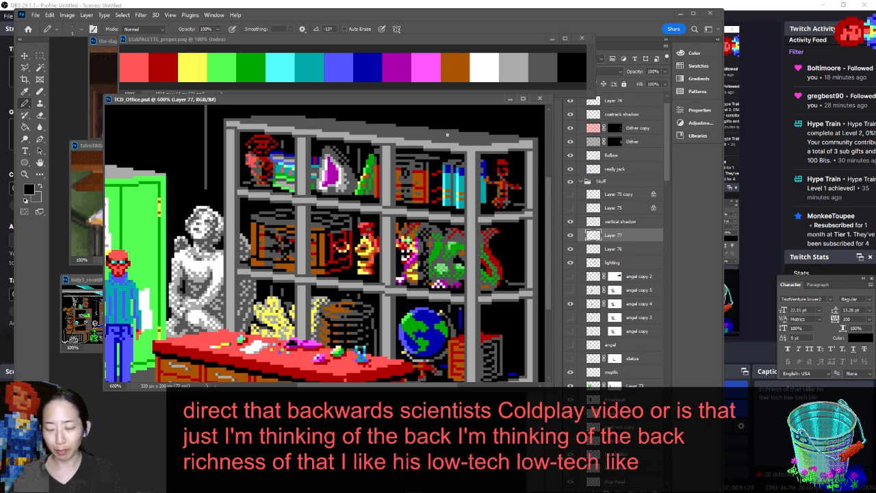
left_click_drag(448, 98, 438, 102)
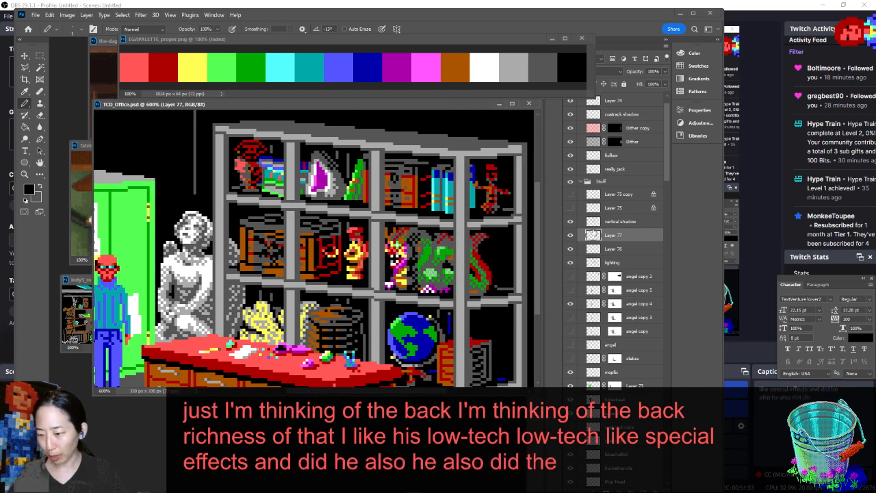
left_click(571, 195)
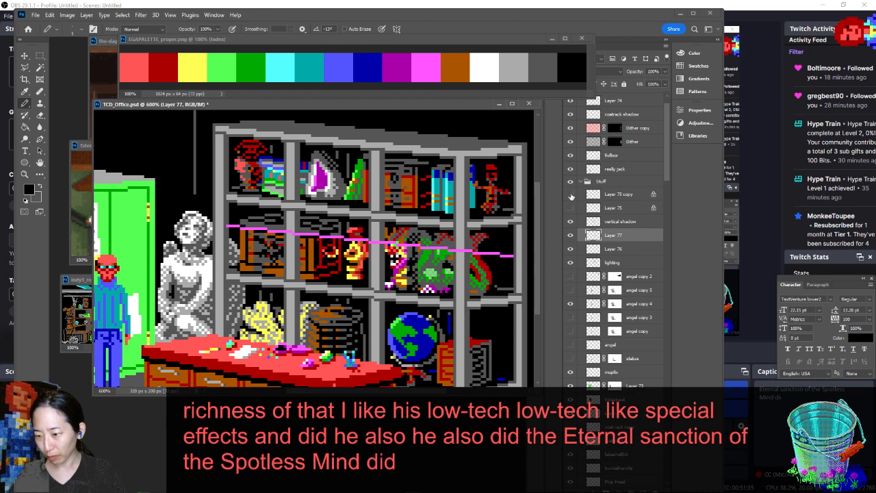
Duplicate the Layer 75 copy guide line and place the duplicate across the lowest row of the bookshelf
left_click(571, 195)
left_click(571, 195)
left_click(616, 195)
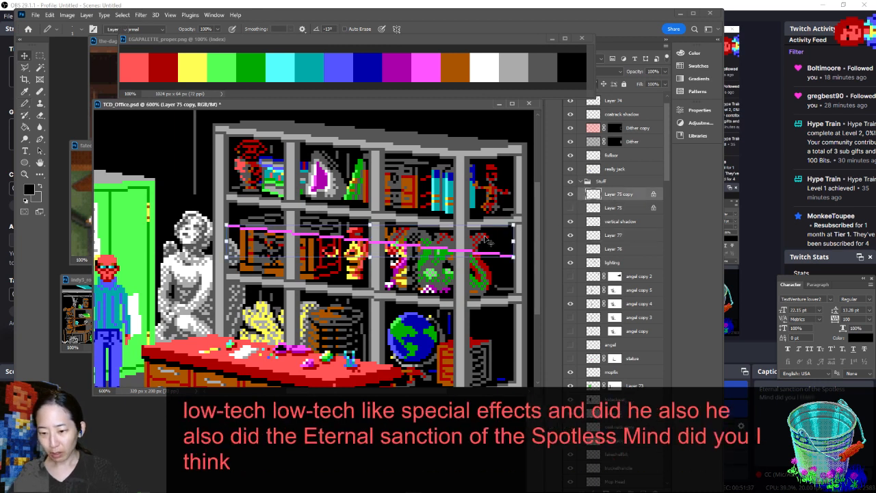
key("v")
left_click_drag(451, 252, 447, 330)
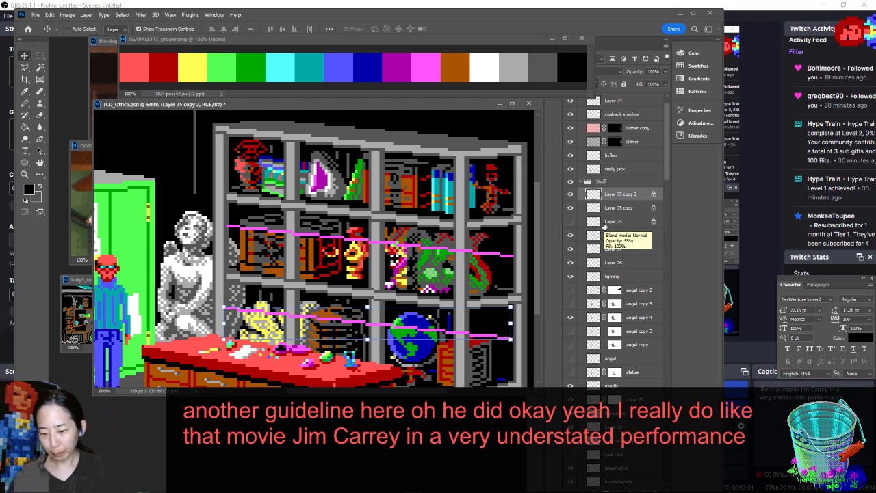
Check the guide line and vertical shadow layers, and make Layer 77 active again for Pencil drawing
left_click(582, 236)
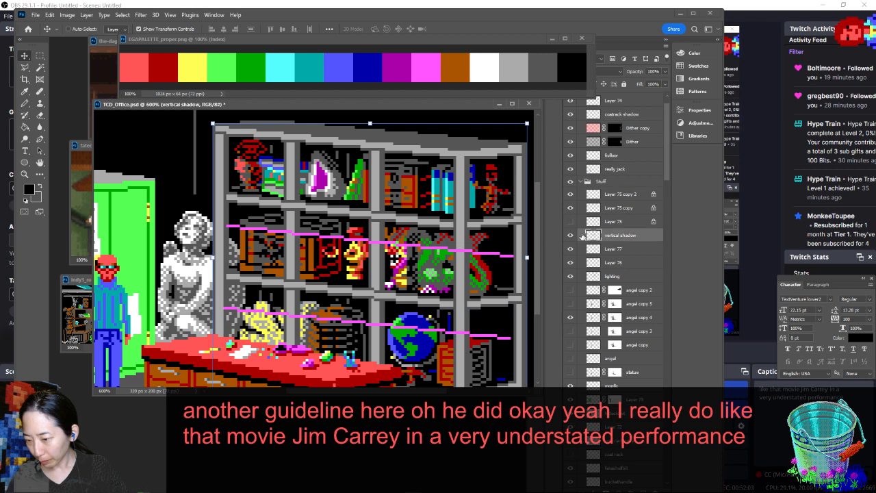
left_click(612, 223)
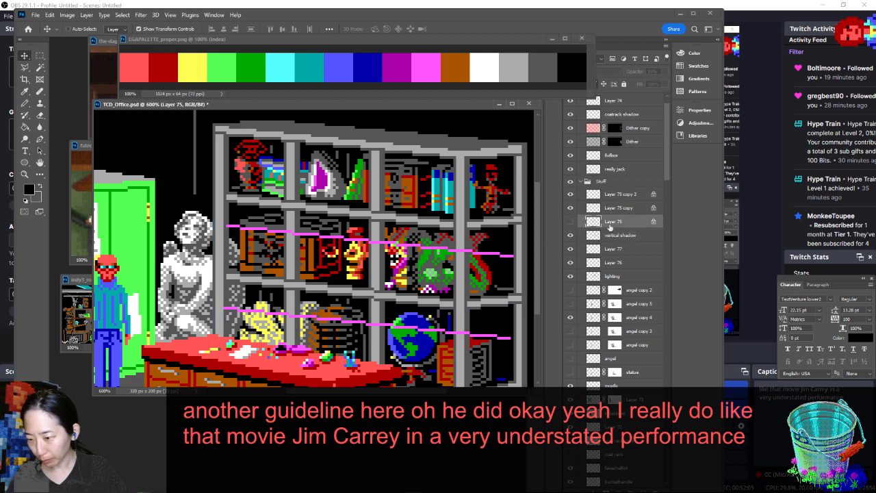
left_click(610, 250)
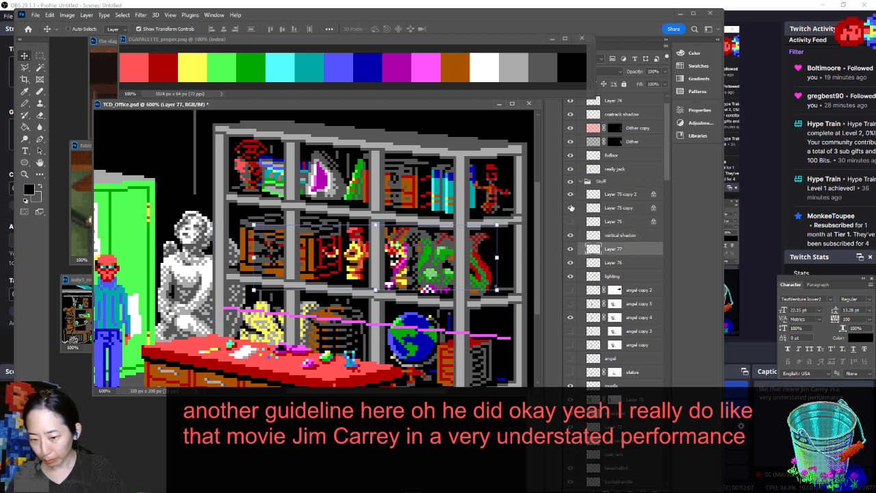
left_click(613, 239)
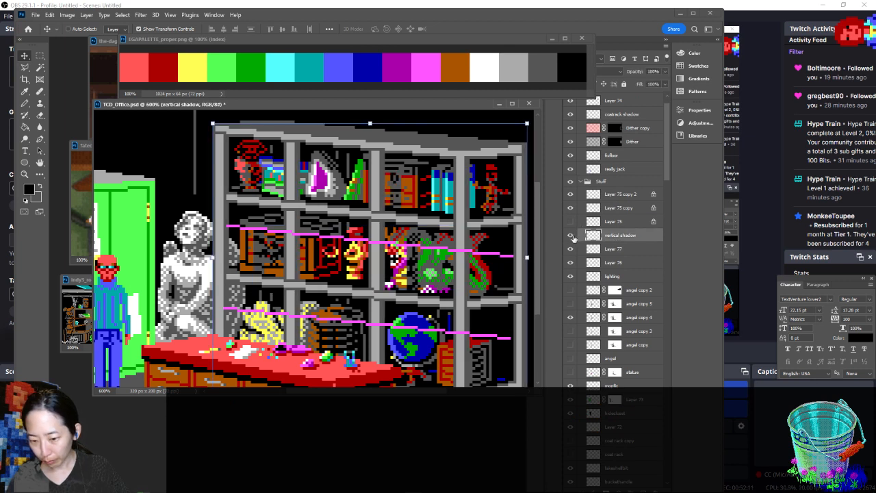
left_click(614, 250)
key("b")
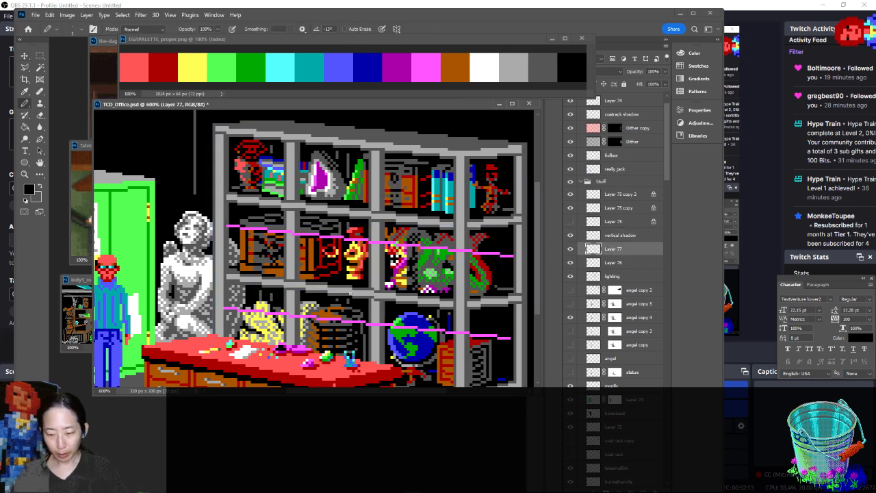
Shade the tops of the yellow figure and yellow ornament on the lowest shelf with gray, dark gray and black on Layer 77, and save
scroll(280, 304, "up", 2)
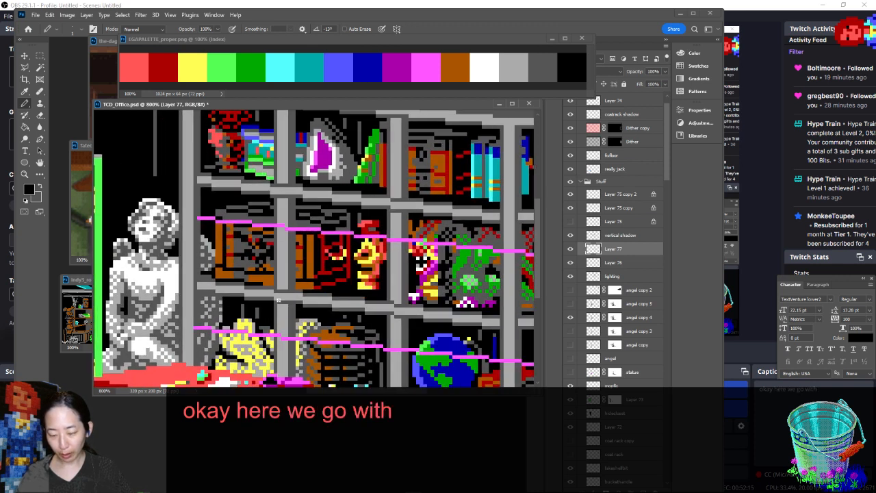
left_click_drag(196, 290, 212, 256)
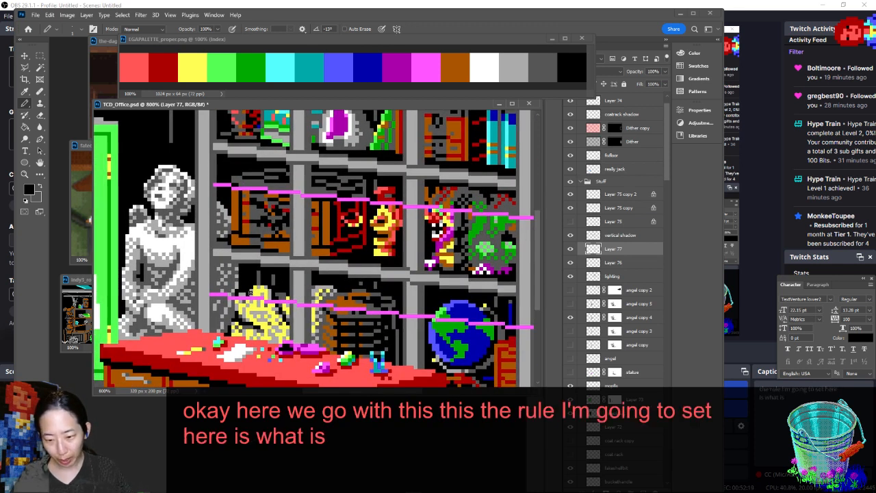
key("x")
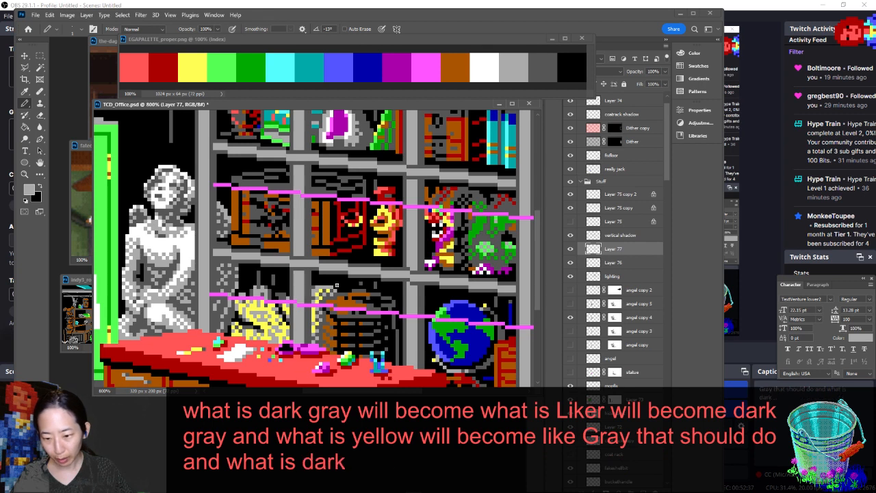
key("x")
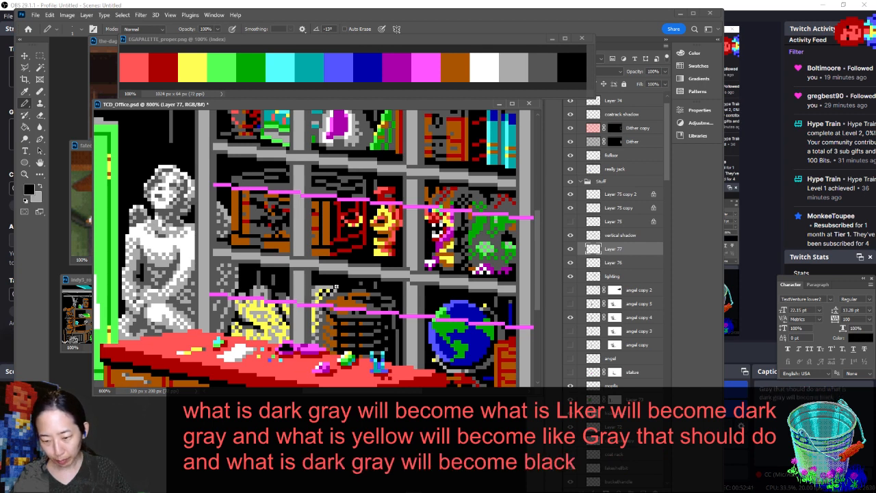
key("x")
key("x")
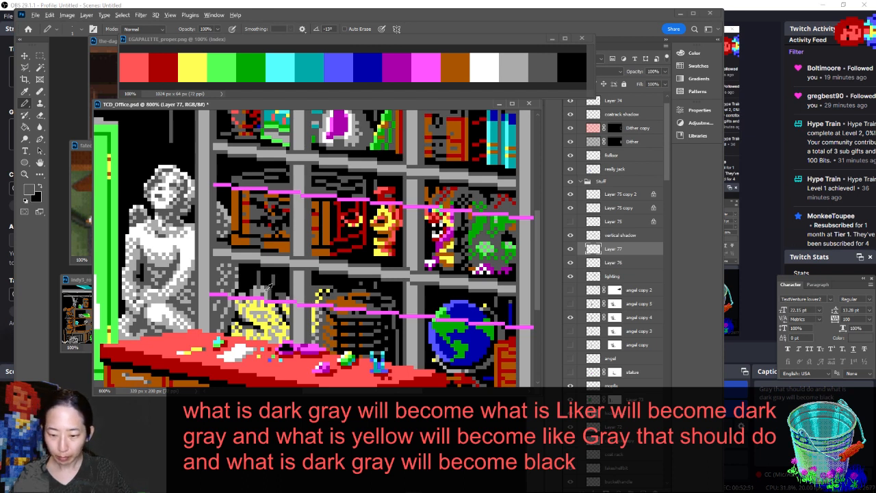
key("x")
key("ctrl+s")
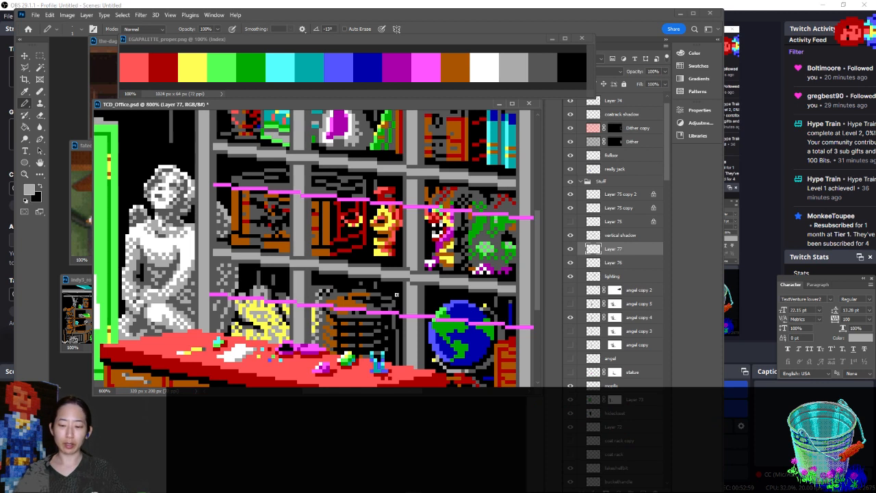
key("ctrl+s")
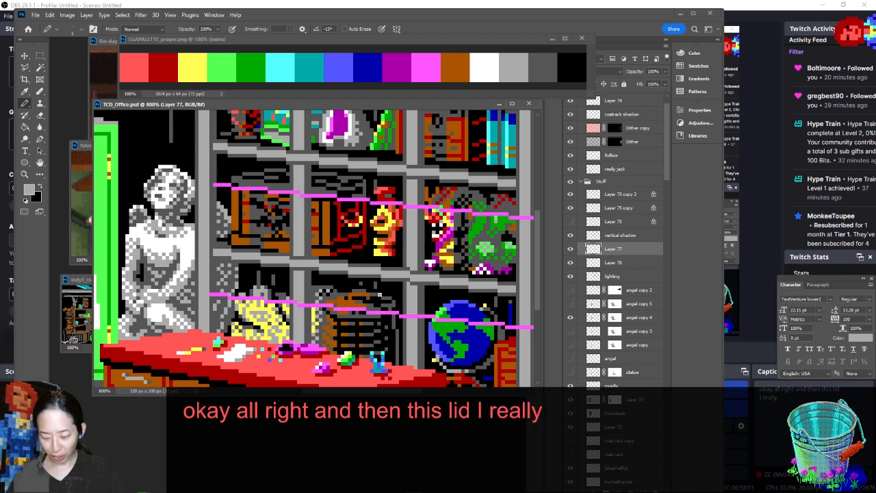
Hide the Layer 75 copy and Layer 75 copy 2 guide lines to check the whole bookshelf
scroll(378, 298, "down", 2)
scroll(385, 302, "down", 1)
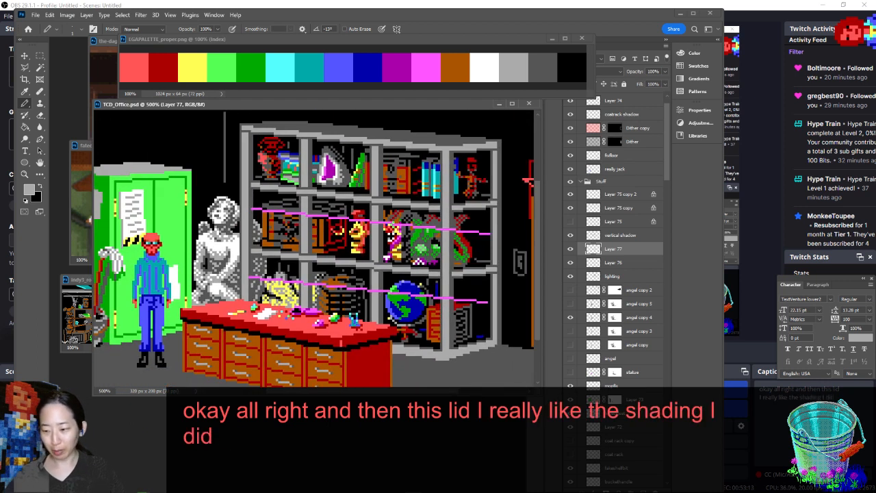
left_click(571, 196)
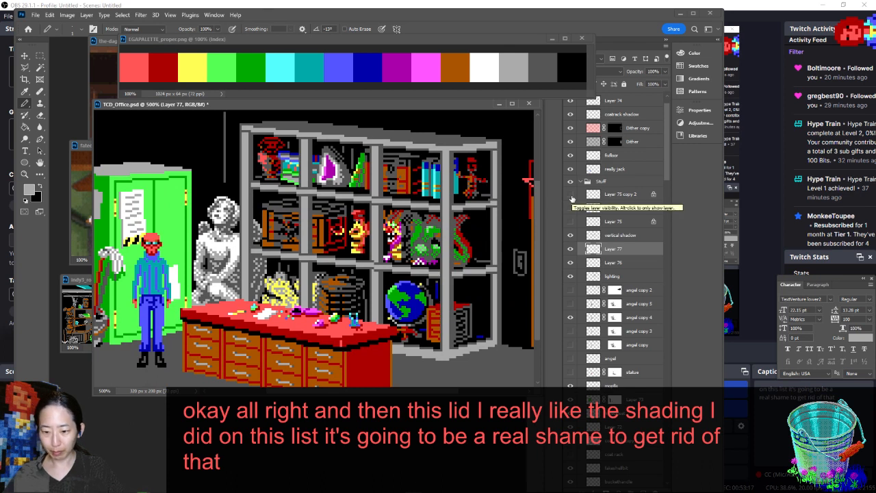
Refine the shadow over the top of the yellow figure and its surroundings with sampled gray, dark gray and black on Layer 77
scroll(286, 275, "up", 1)
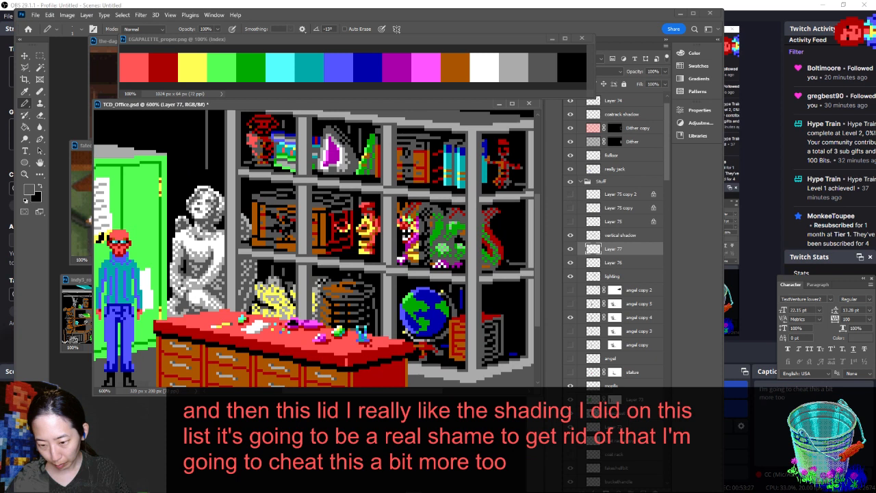
key("x")
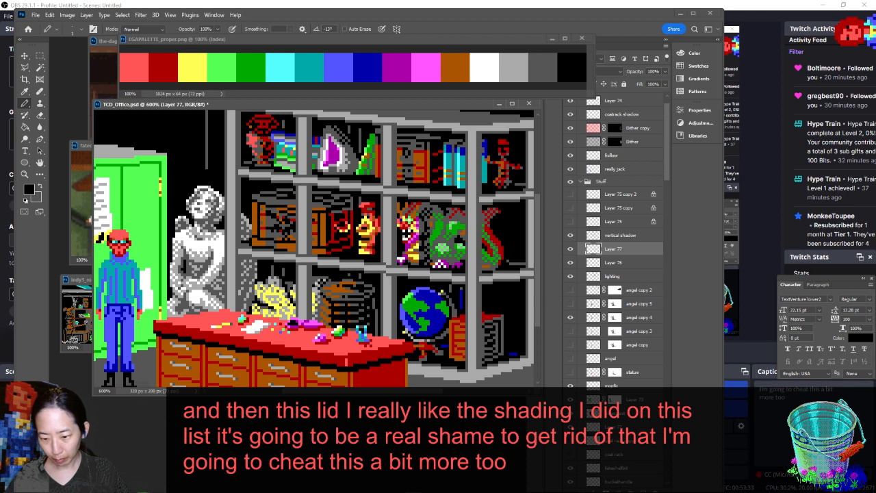
left_click(294, 288, "alt")
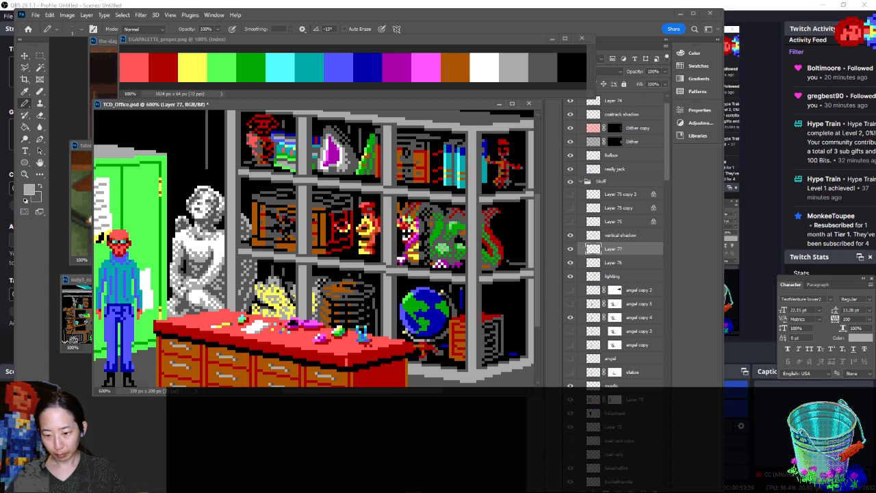
left_click(289, 277, "alt")
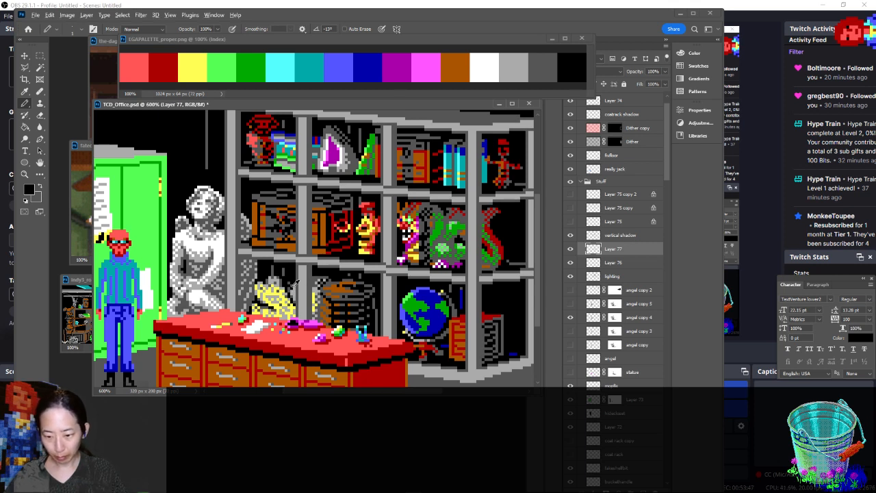
left_click(292, 285, "alt")
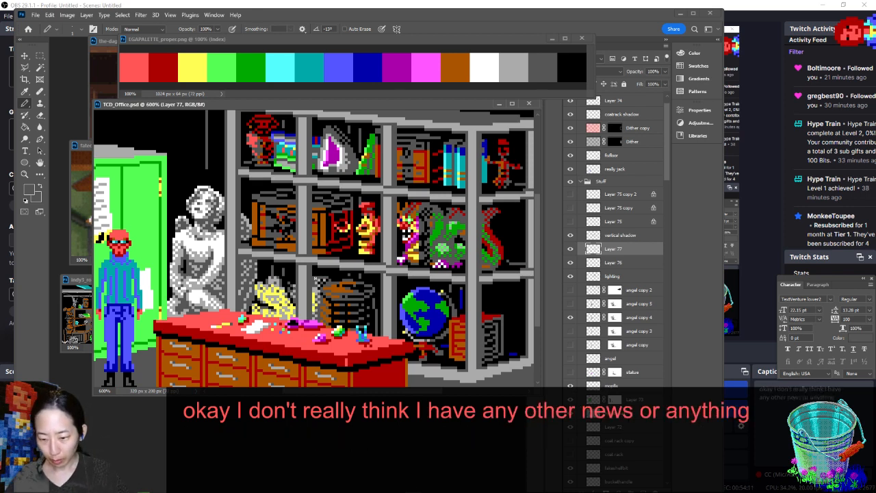
left_click(314, 286, "alt")
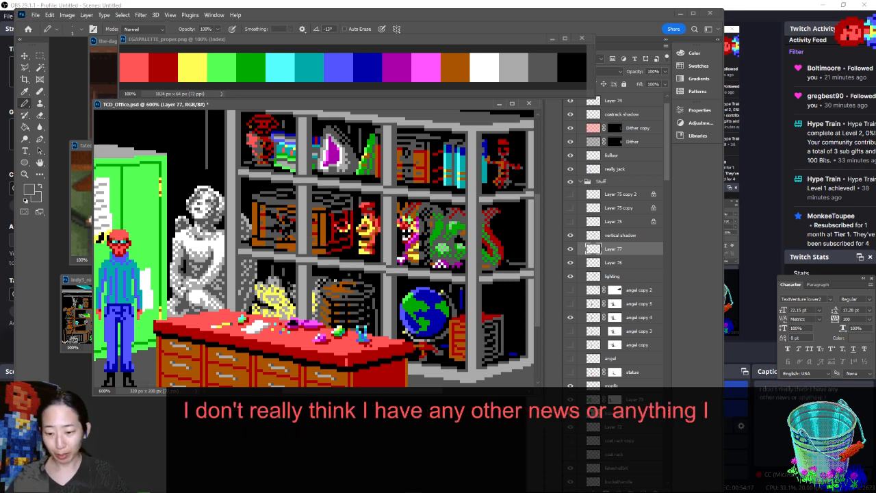
left_click(263, 268, "alt")
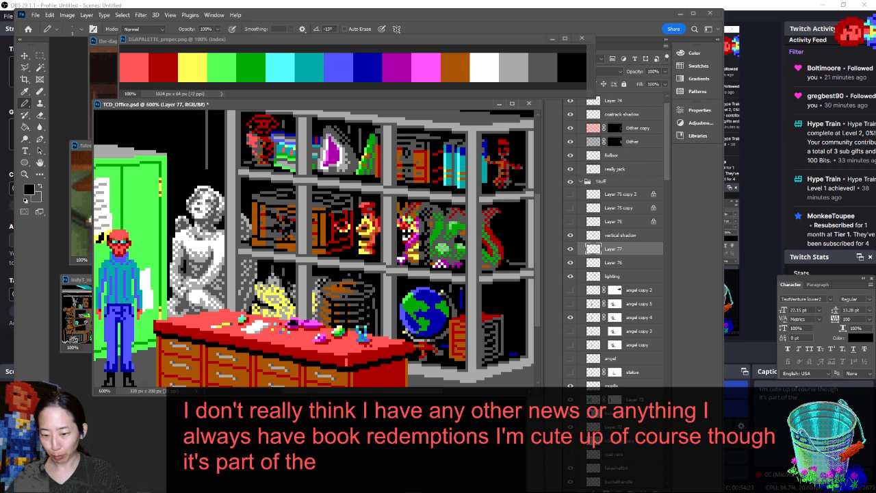
Retouch the dark background details around the globe and neighbouring books with dark gray and black on Layer 76, and save
left_click(609, 263)
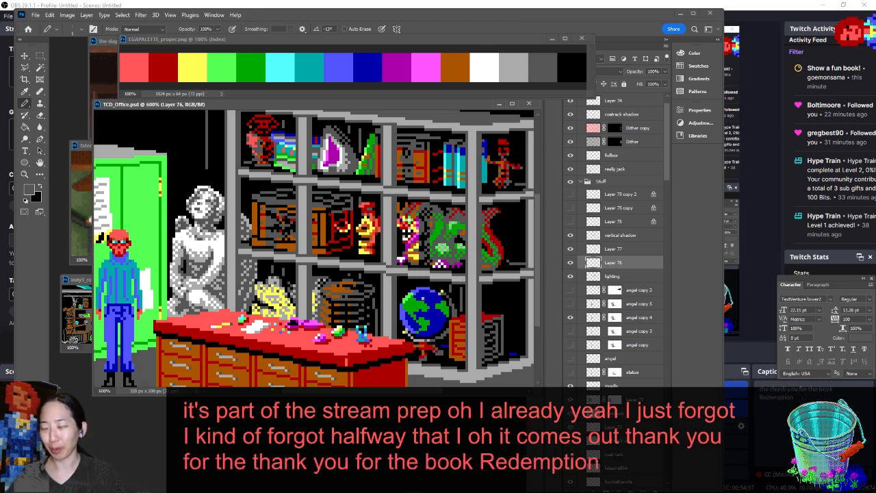
left_click_drag(443, 347, 448, 346)
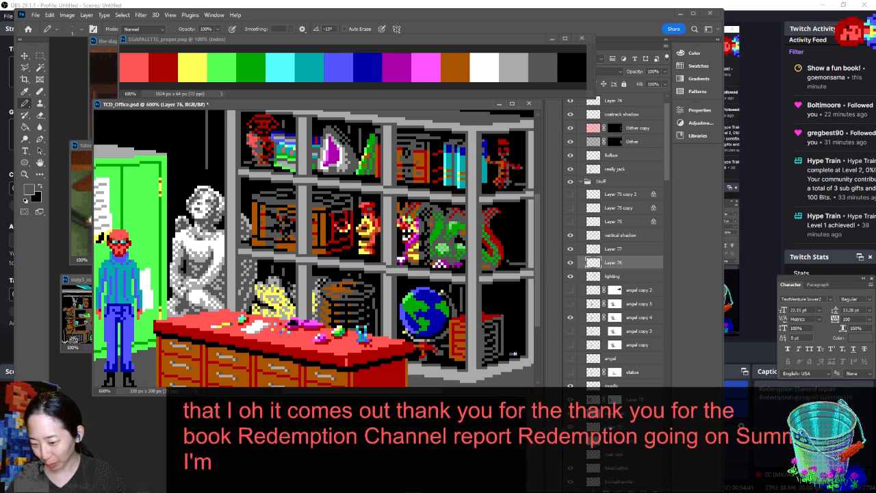
left_click(450, 286, "alt")
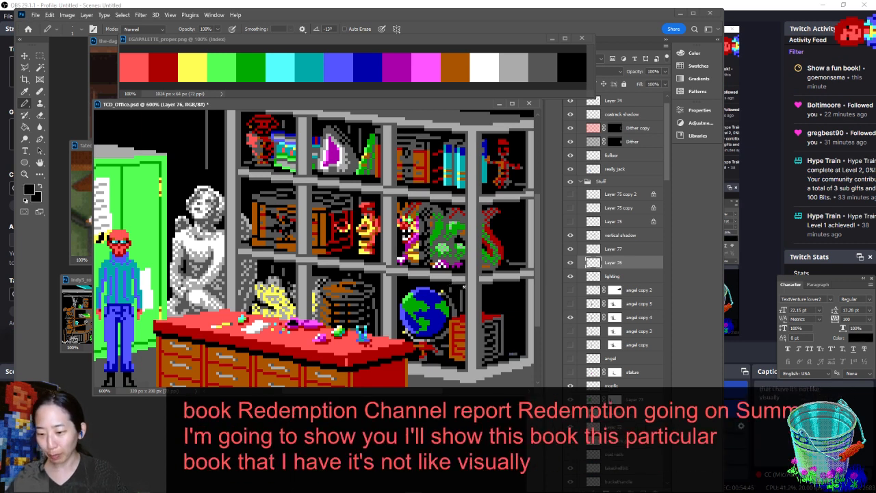
key("ctrl+s")
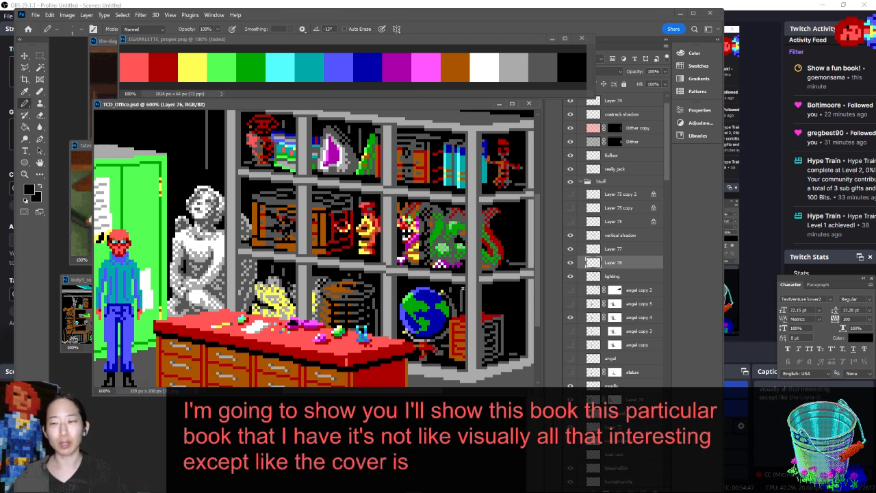
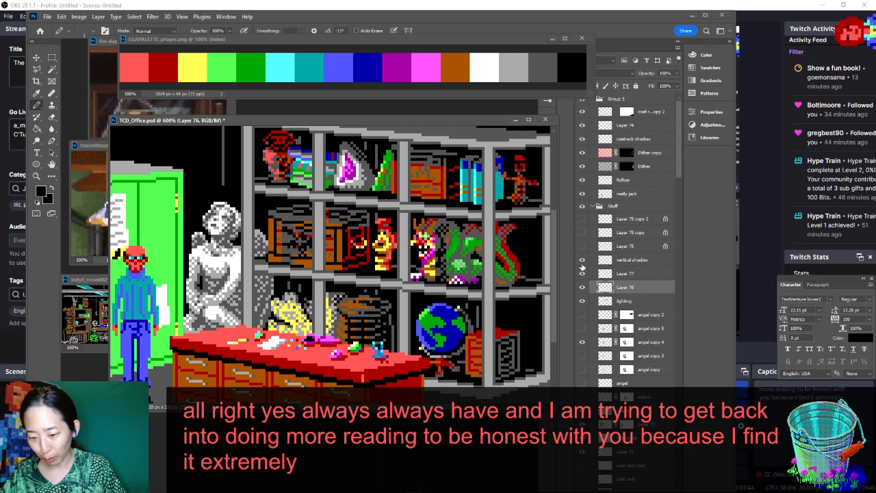
Show the Layer 75, Layer 75 copy and Layer 75 copy 2 guide lines, and save TCD_Office.psd
left_click_drag(582, 219, 580, 246)
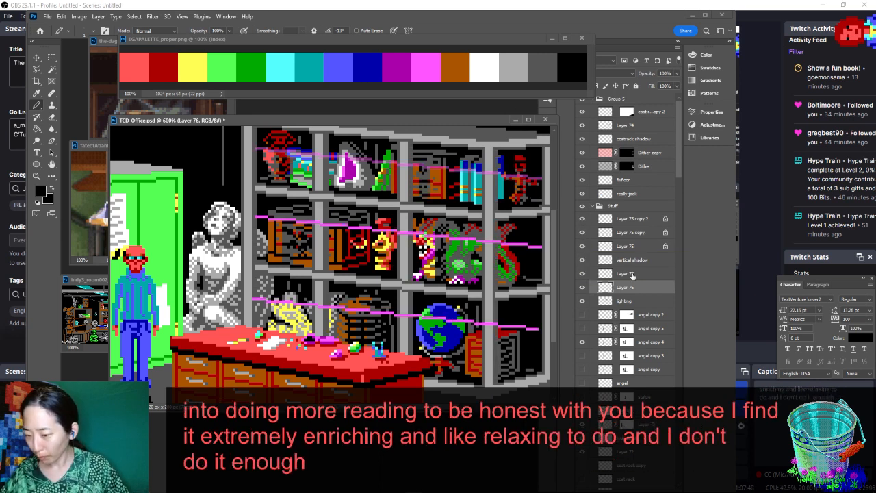
key("ctrl+s")
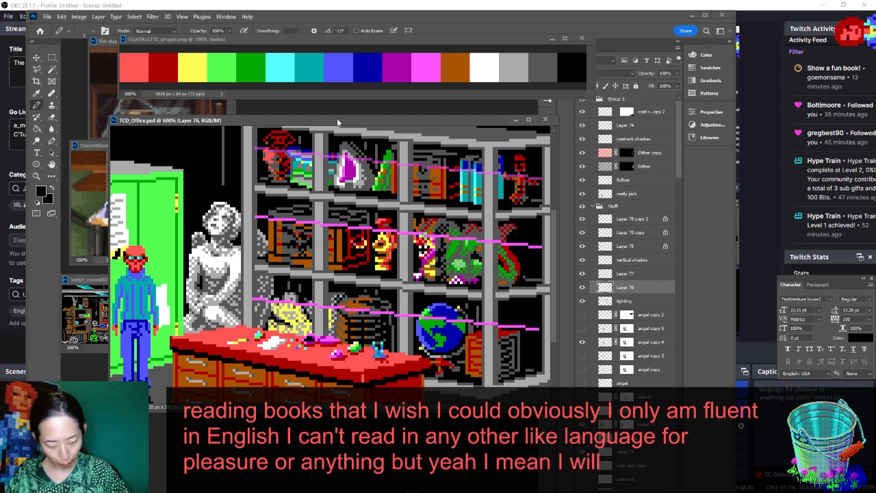
left_click_drag(323, 122, 319, 118)
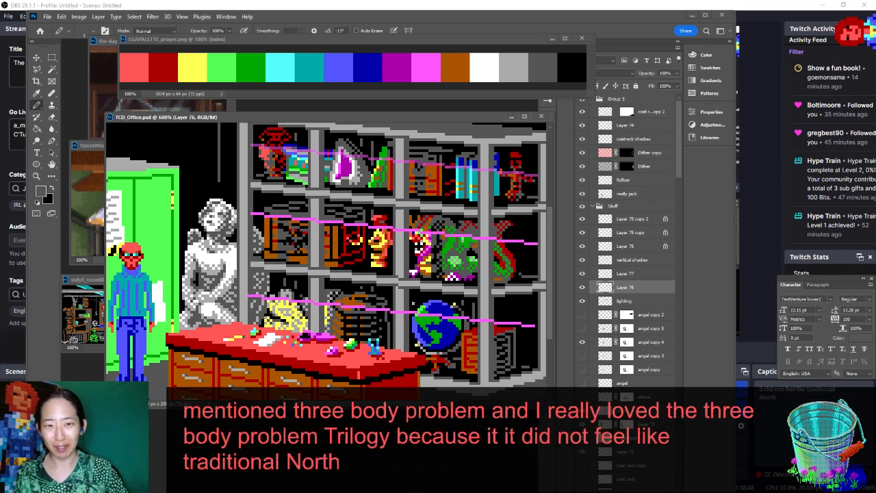
Darken the top of the brown slatted object on the lowest shelf with black and dark gray on Layer 76, and save TCD_Office.psd
key("ctrl+plus")
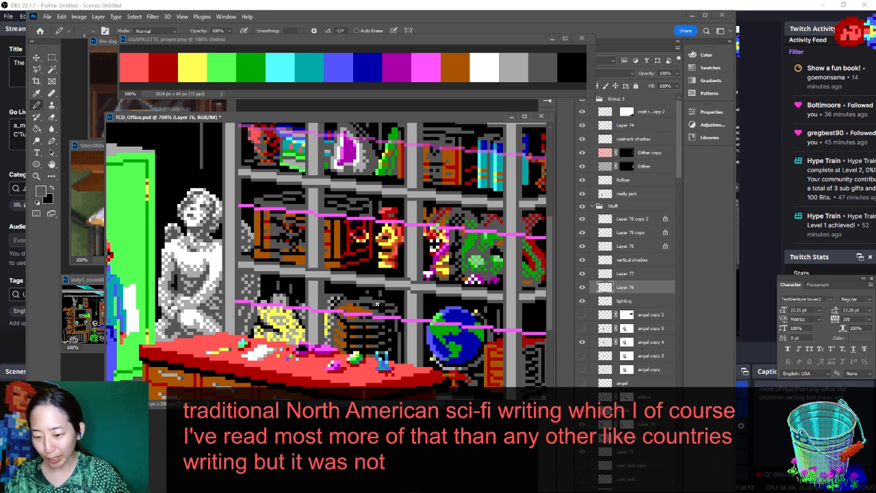
key("x")
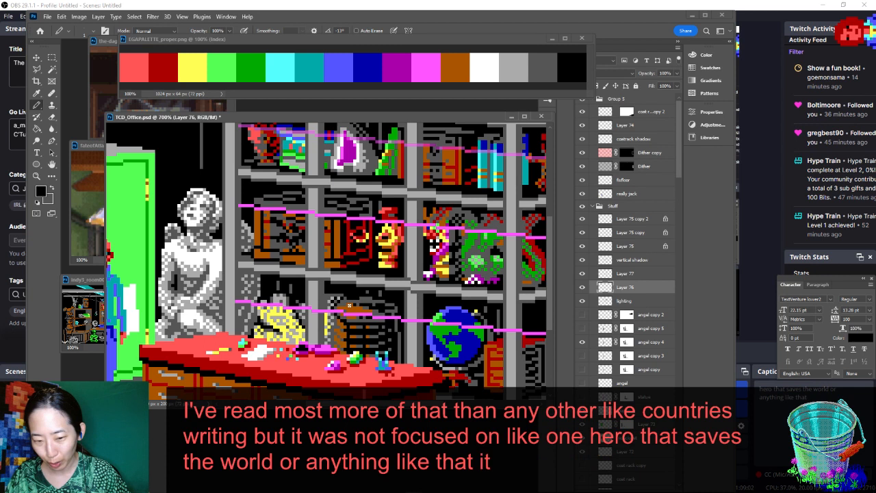
key("x")
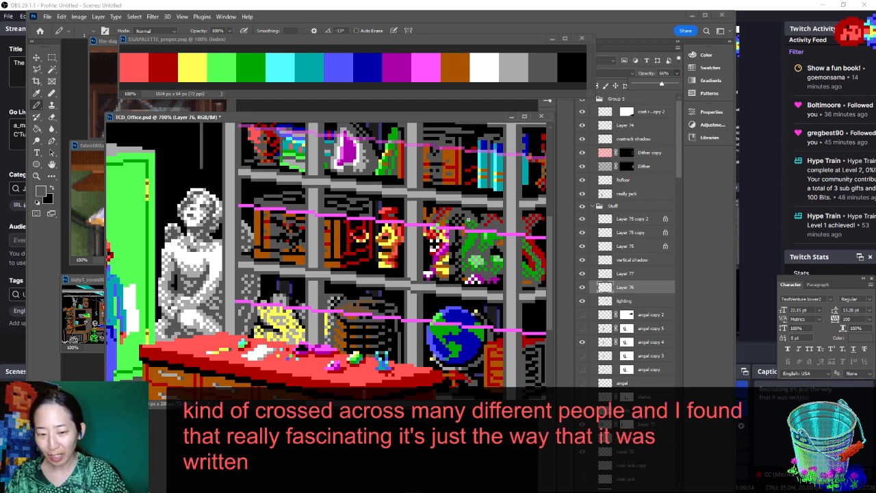
key("x")
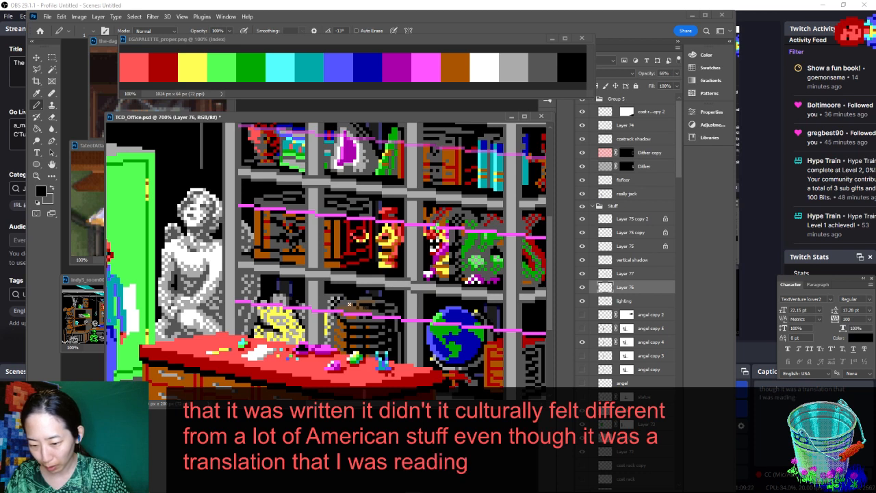
key("ctrl+s")
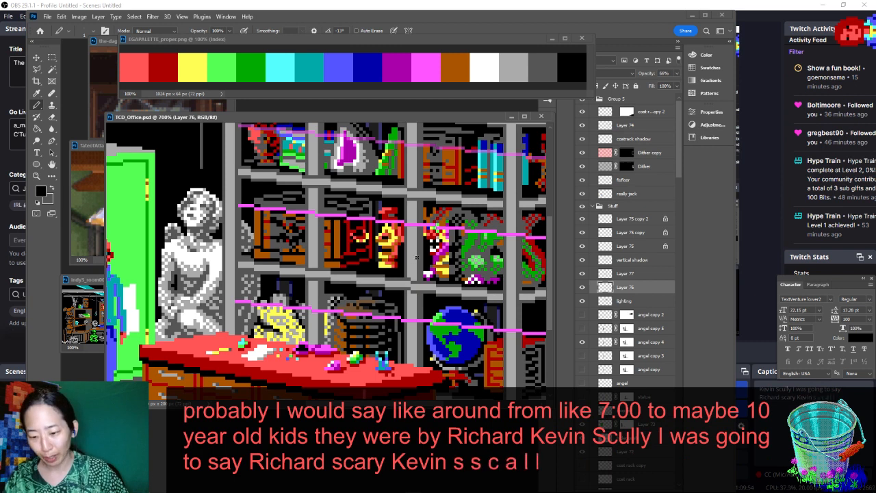
Cover the brown slatted object's upper part with black and dark gray, lowering Layer 76's opacity to 55% while painting and restoring it to 100%
left_click(676, 85)
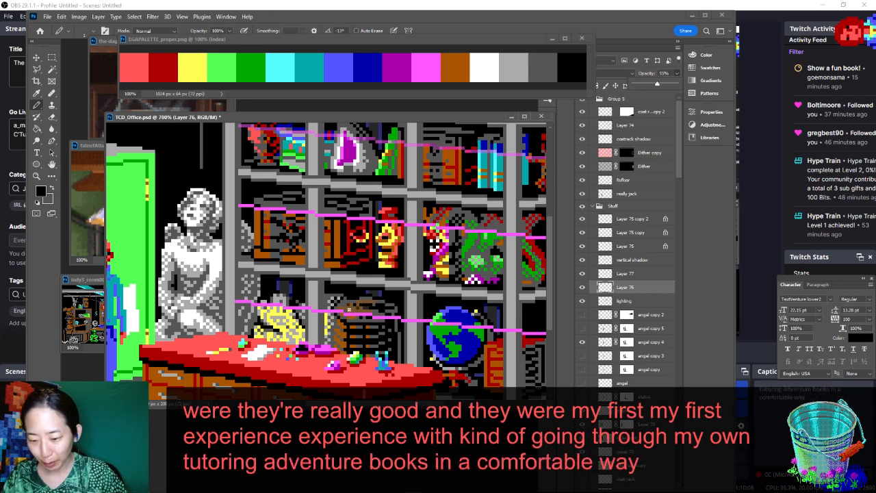
left_click(351, 307)
key("x")
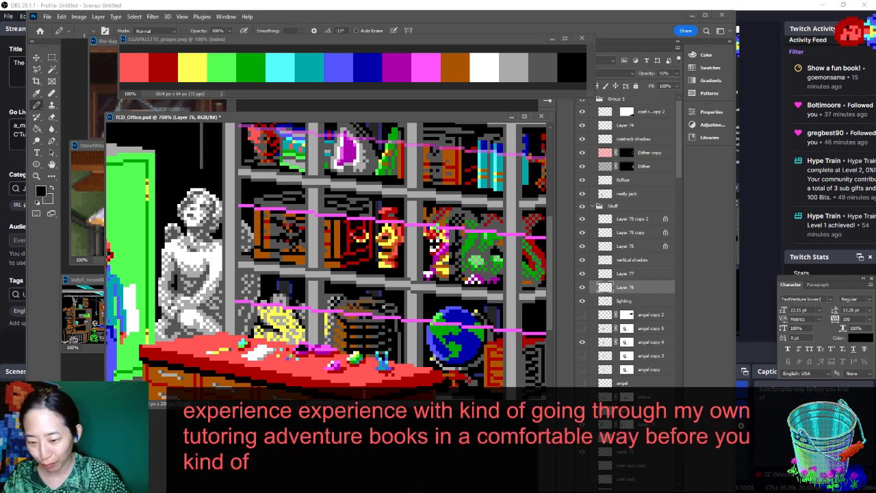
left_click(677, 74)
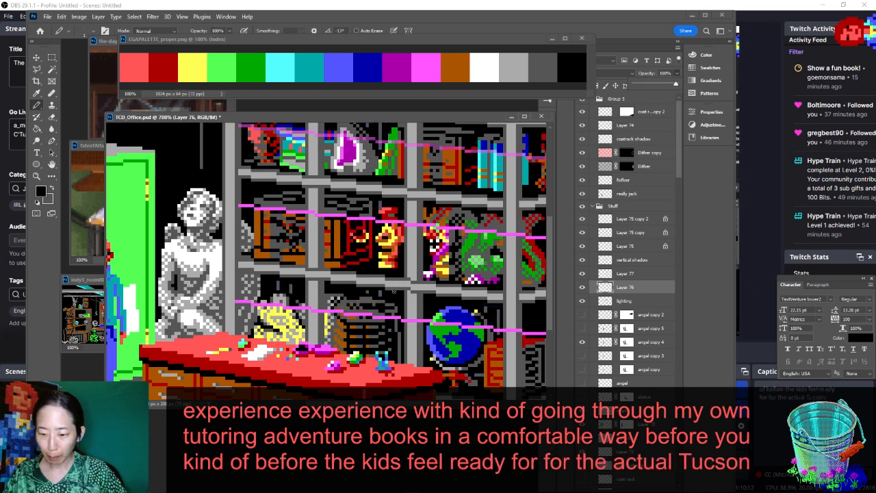
key("x")
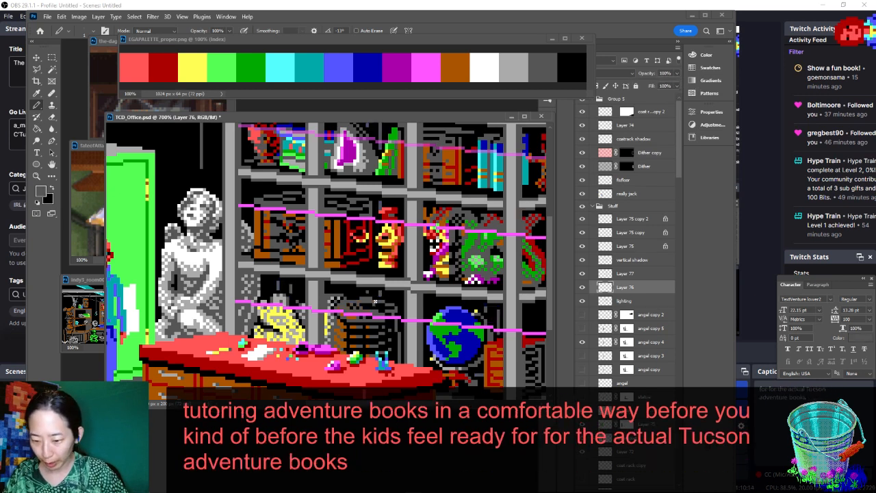
Rework the black and dark gray background details above the brown slatted object on Layer 76, and save TCD_Office.psd
key("x")
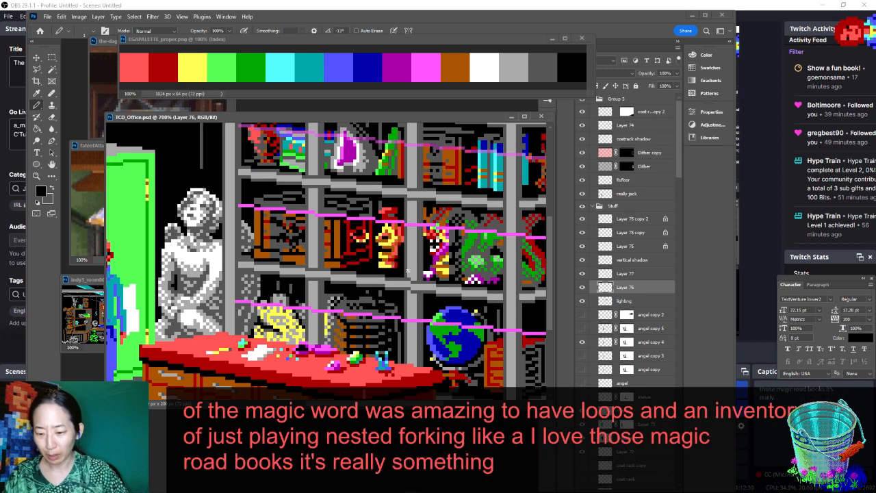
key("x")
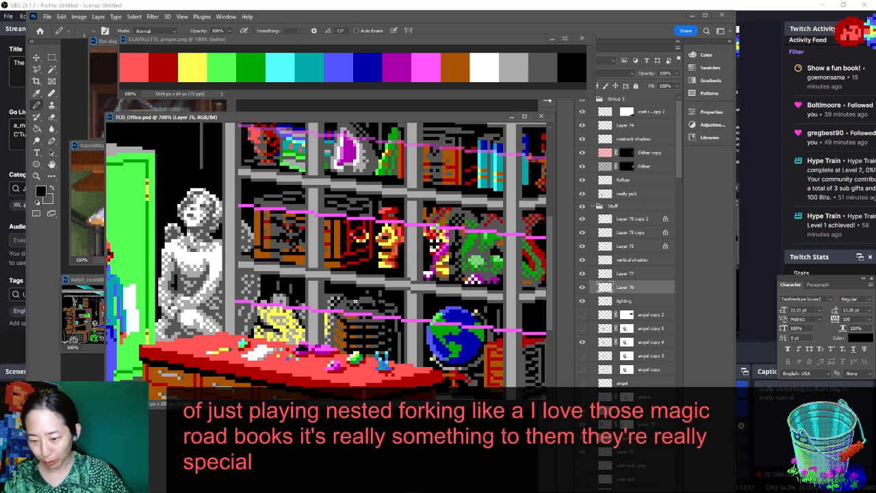
key("x")
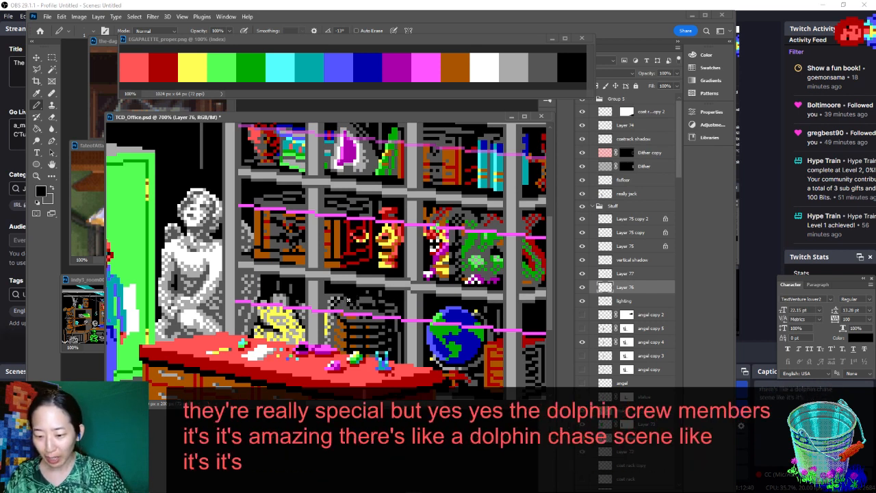
key("x")
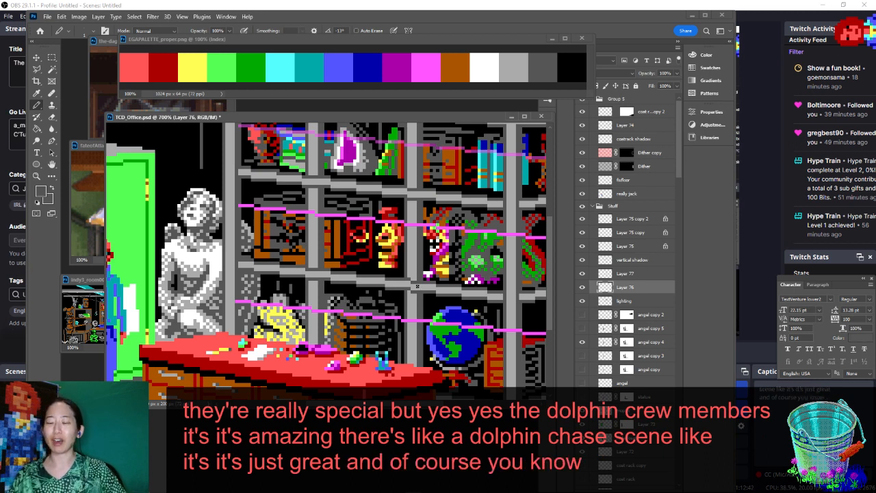
key("ctrl+s")
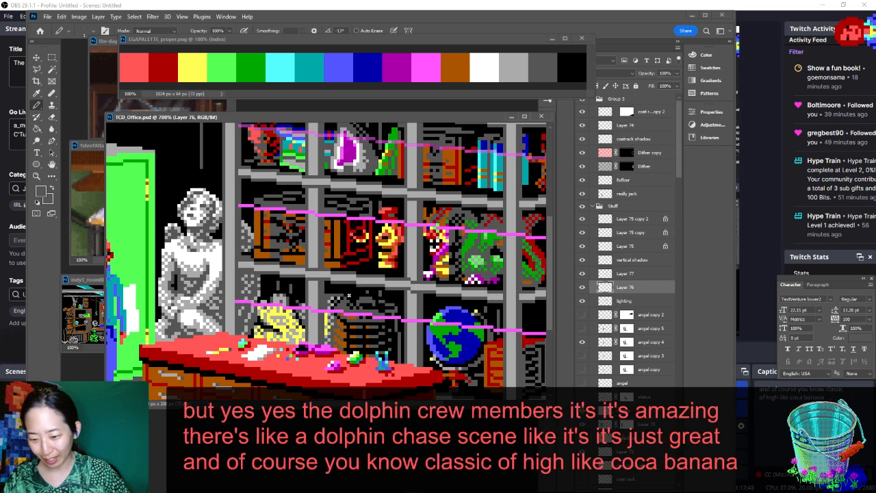
Refine the upper outline of the brown slatted object with sampled black and dark gray on Layer 76
left_click(349, 294, "alt")
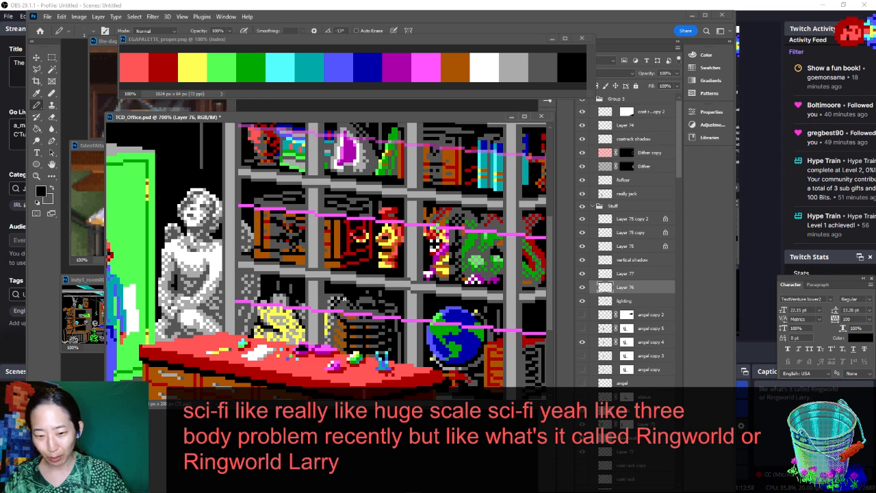
key("x")
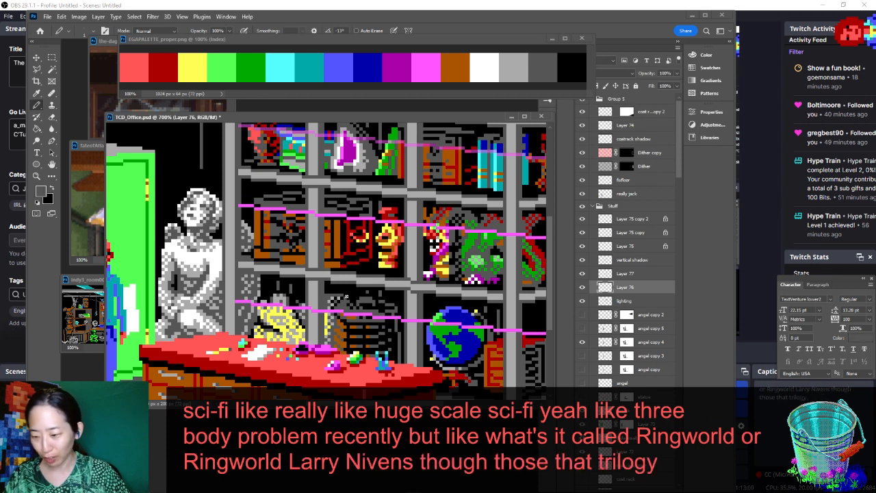
key("x")
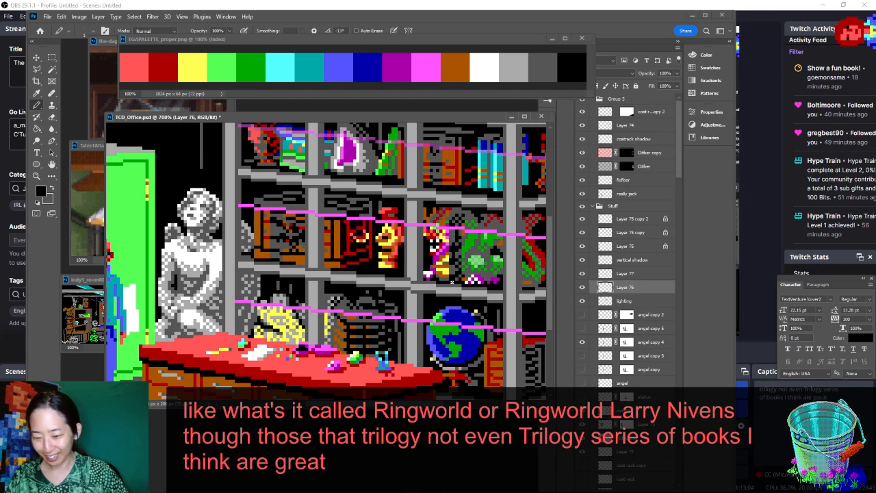
Shade the brown slatted object's top on Layer 77, hide the Layer 75 copy and Layer 75 copy 2 guide lines, and save
key("alt+bracketright")
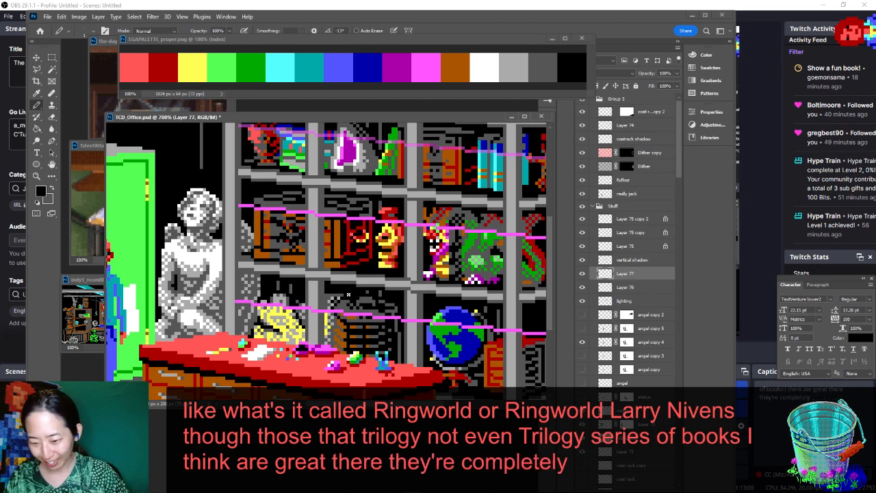
key("ctrl+s")
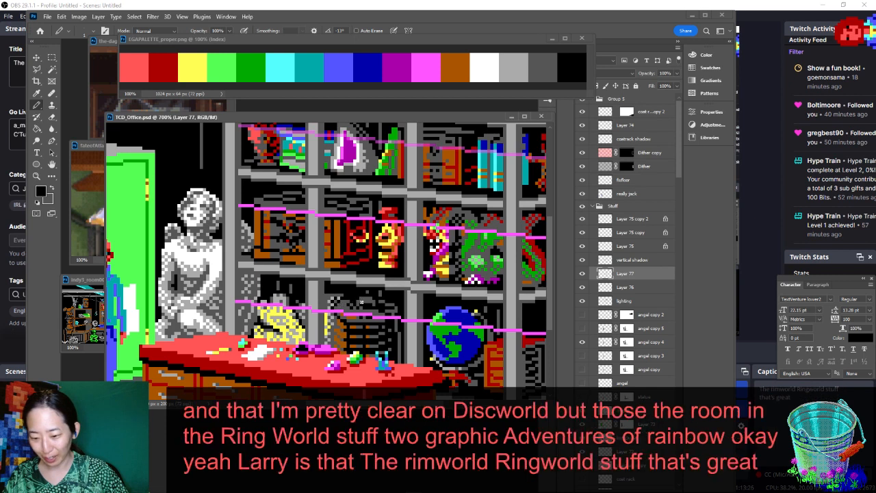
key("x")
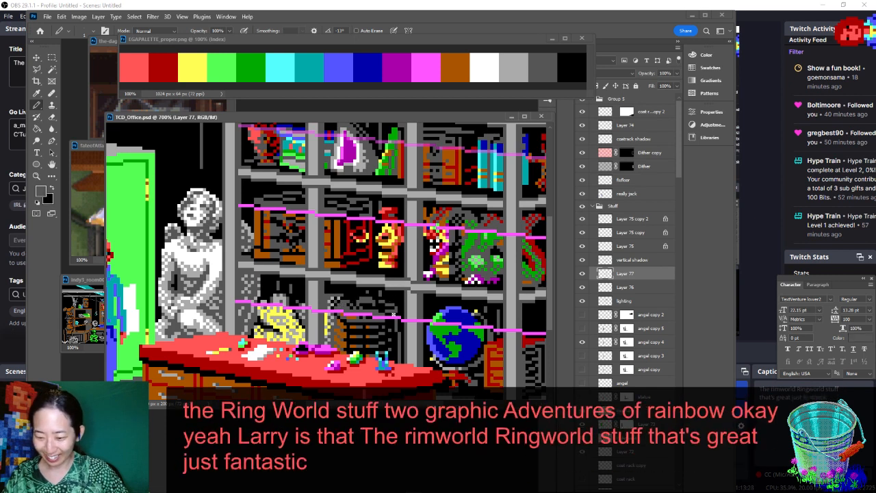
key("x")
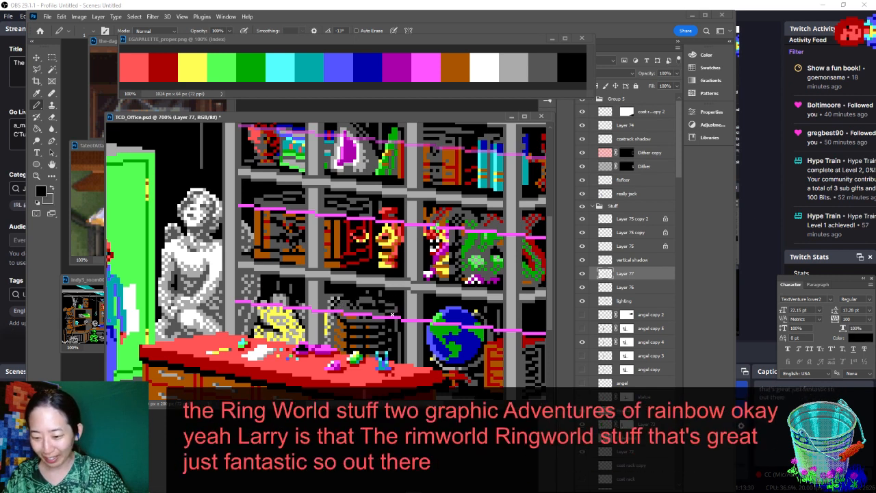
left_click(582, 219)
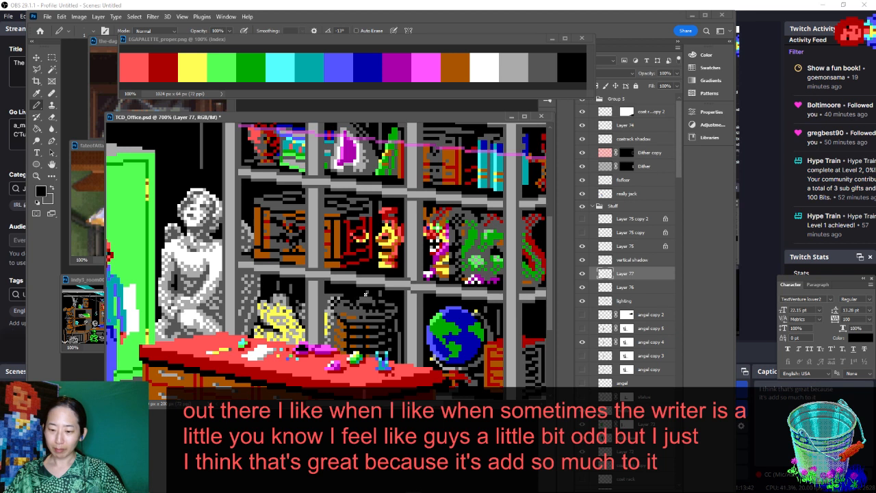
key("ctrl+s")
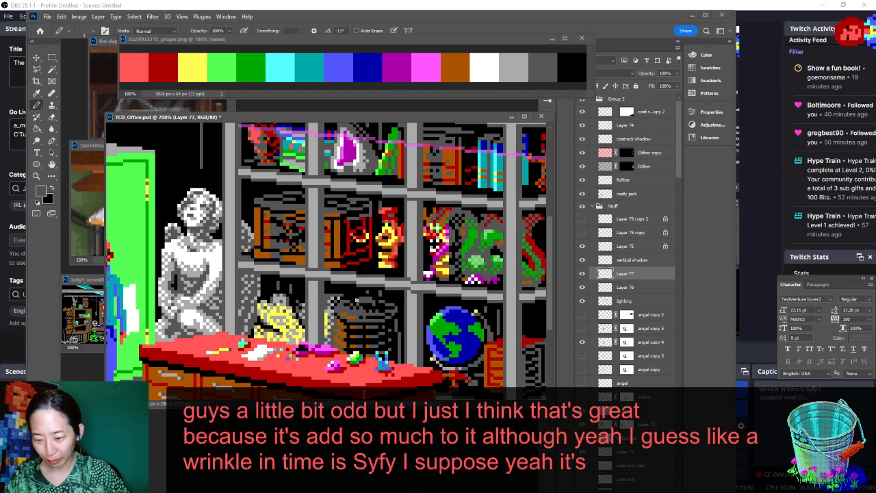
Retouch the shading between the yellow figure and the brown slatted object with dark gray, light gray, yellow and black on Layer 77, and save
key("x")
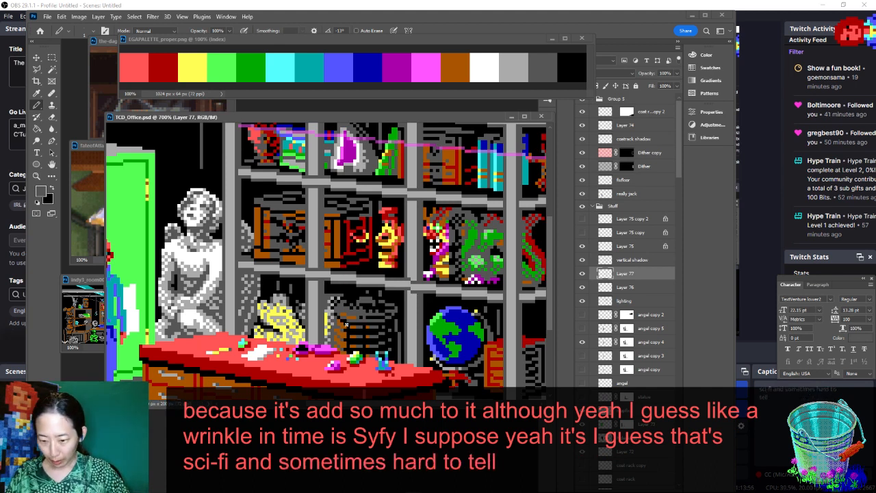
key("x")
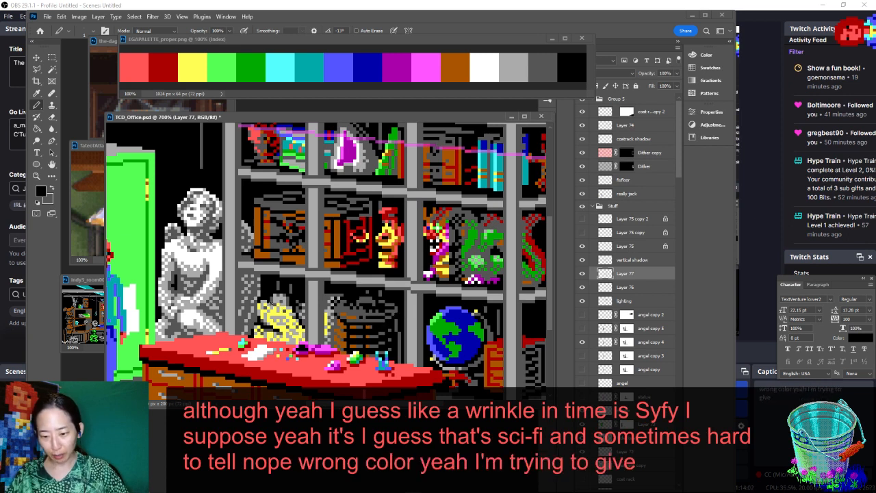
left_click(328, 310, "alt")
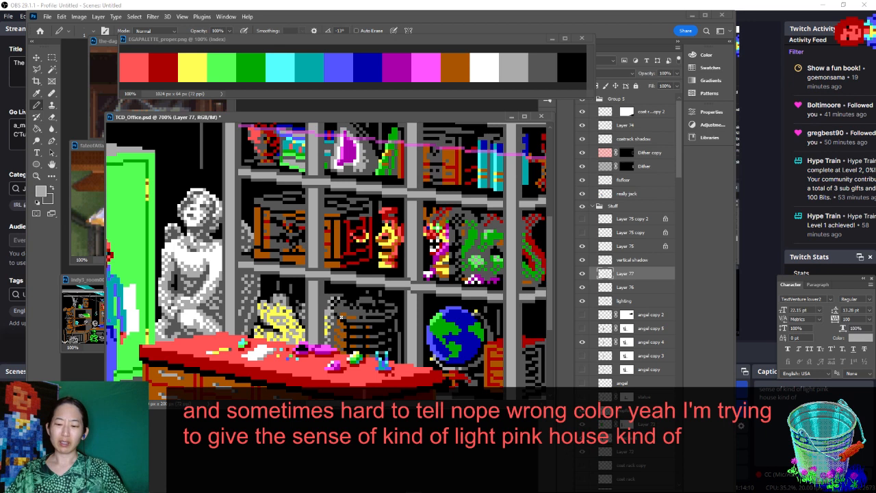
left_click(290, 311, "alt")
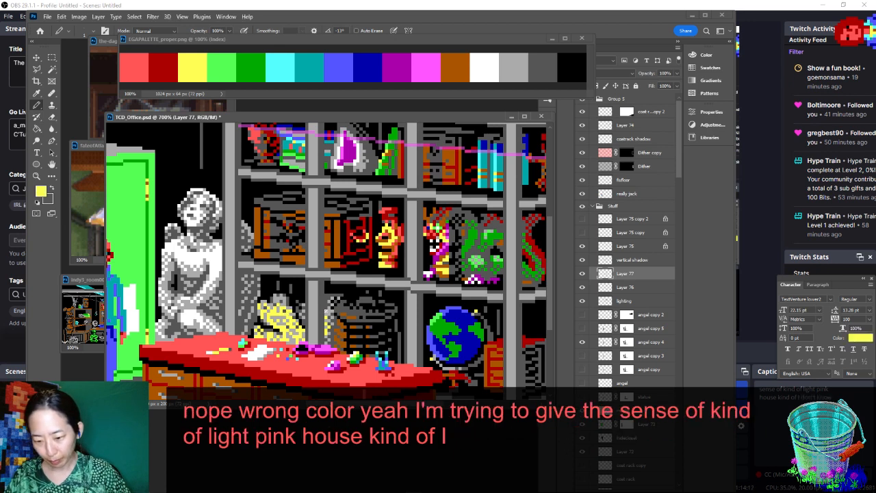
key("ctrl+s")
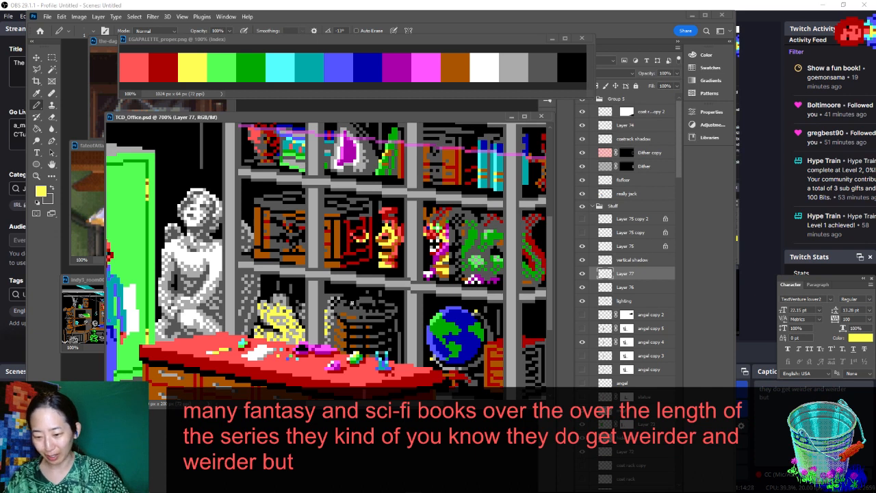
left_click(335, 315, "alt")
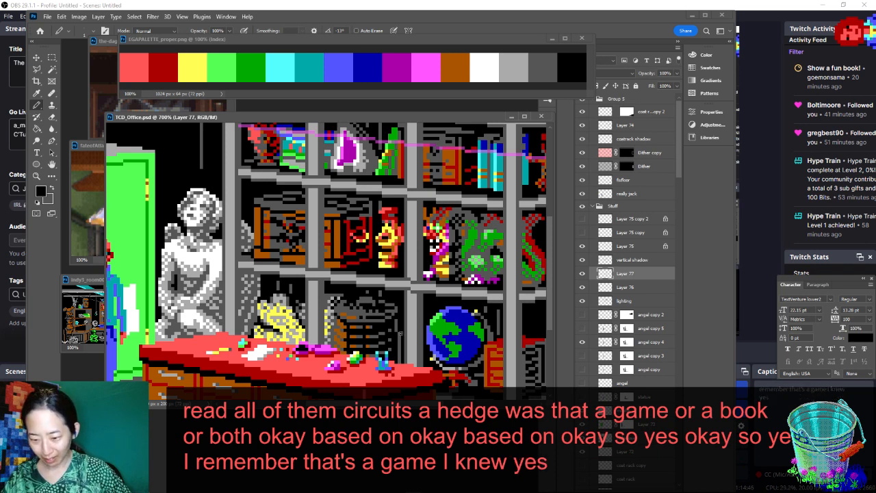
Show the Layer 75 copy guide lines and shade the globe's upper part with sampled green, dark blue and grays on Layer 77, saving the file
left_click(582, 233)
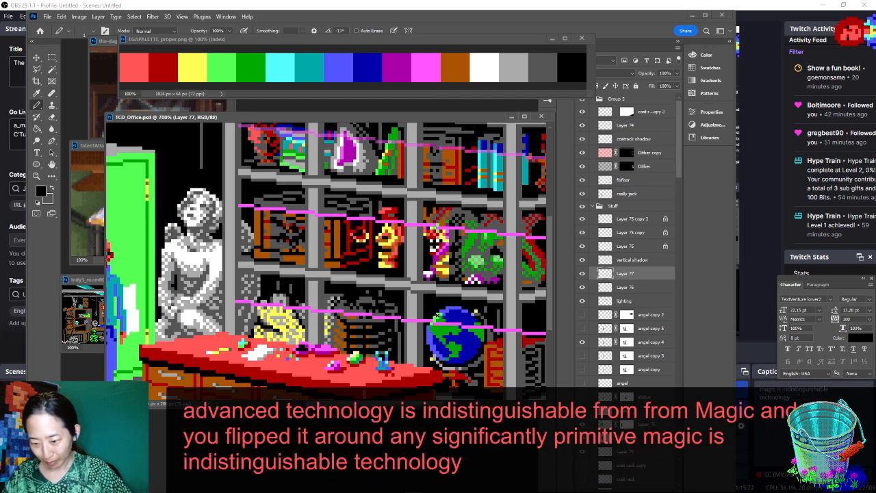
left_click(438, 317, "alt")
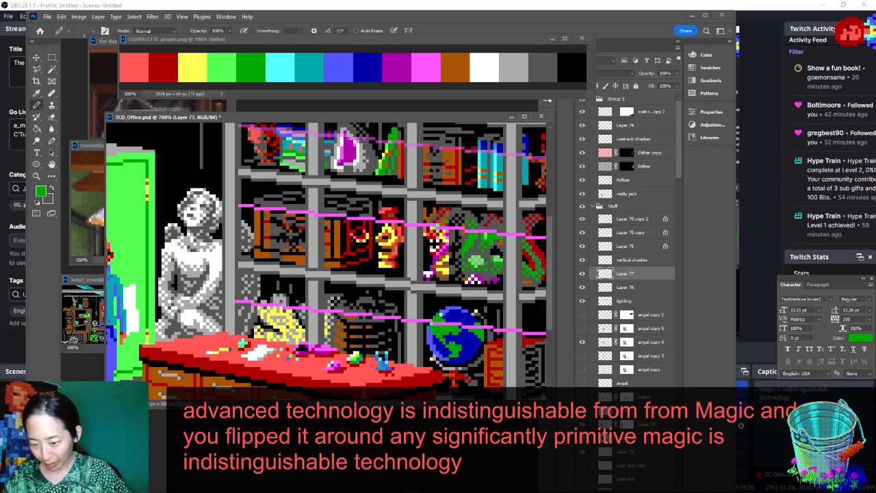
left_click(442, 313, "alt")
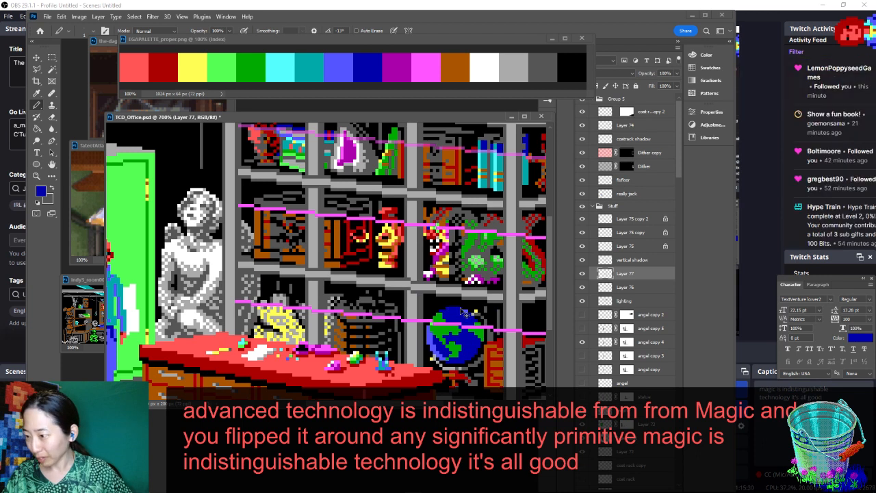
key("ctrl+s")
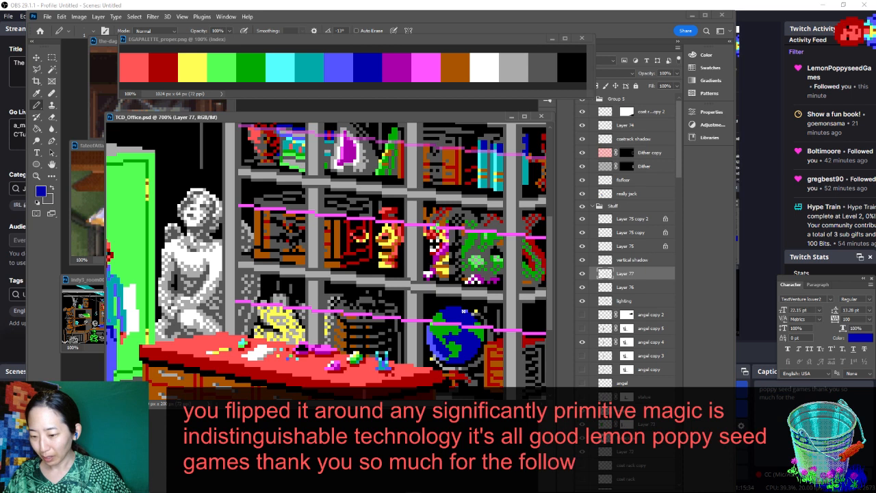
key("x")
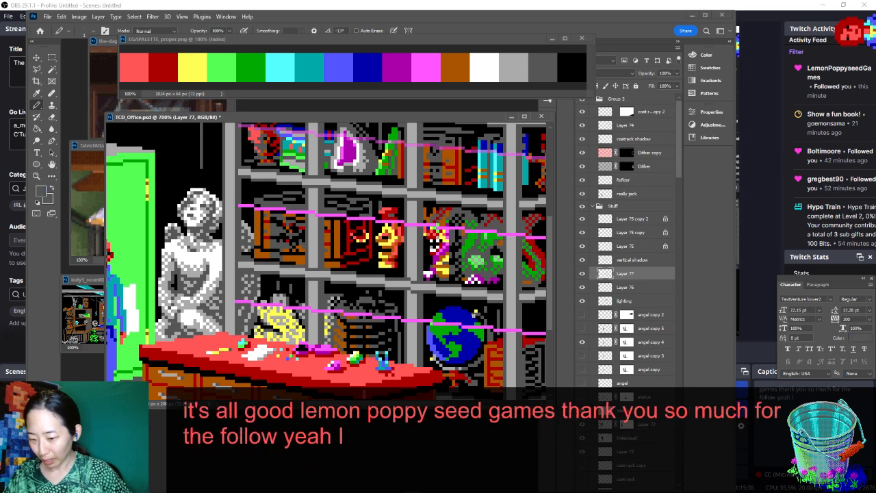
left_click(455, 368, "alt")
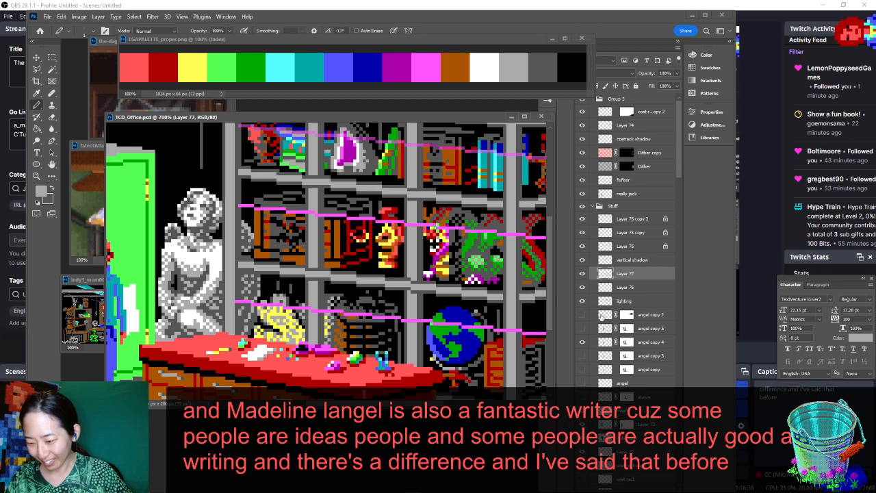
Hide the three Layer 75 guide line layers, touch up the globe's upper land area with sampled light green on Layer 77, and save
left_click(582, 246)
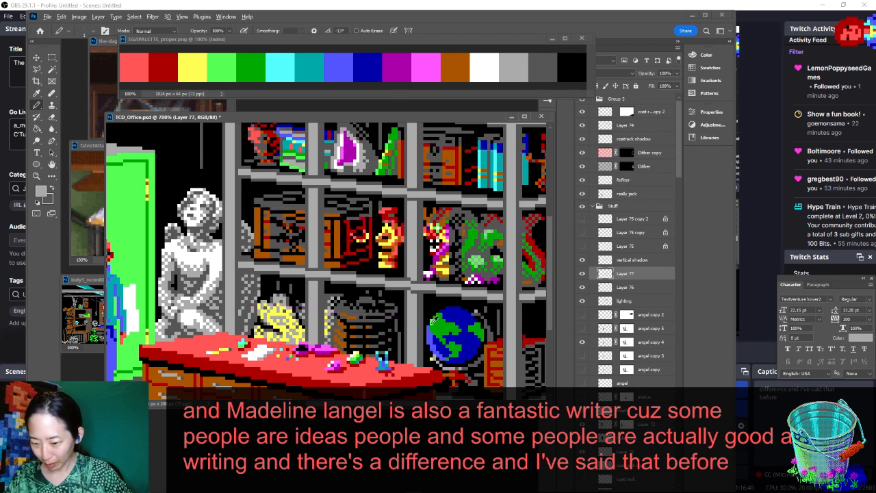
left_click(433, 320, "alt")
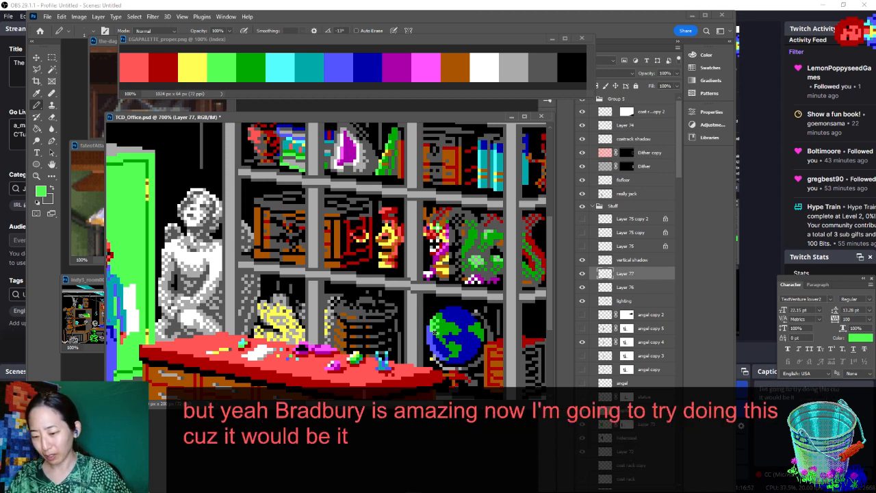
key("ctrl+s")
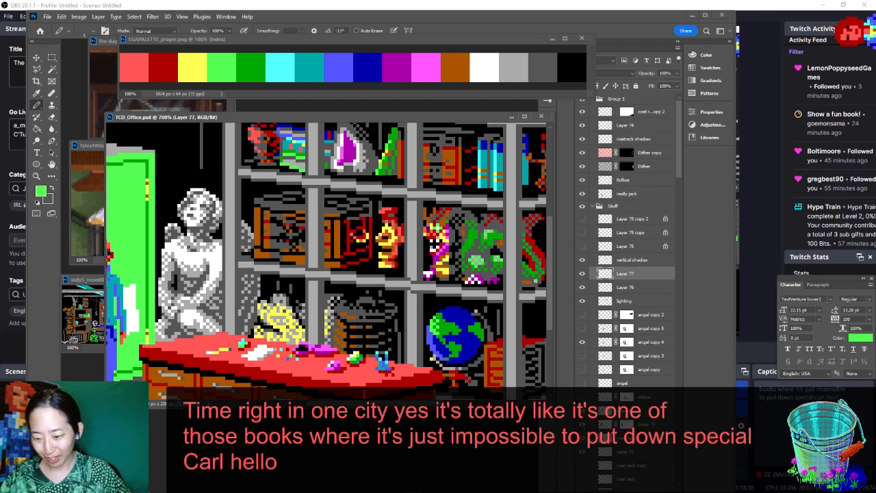
Refine the globe's upper edge and highlights with sampled dark gray, light blue and light green on Layer 77, and save
left_click(479, 312, "alt")
left_click(477, 310)
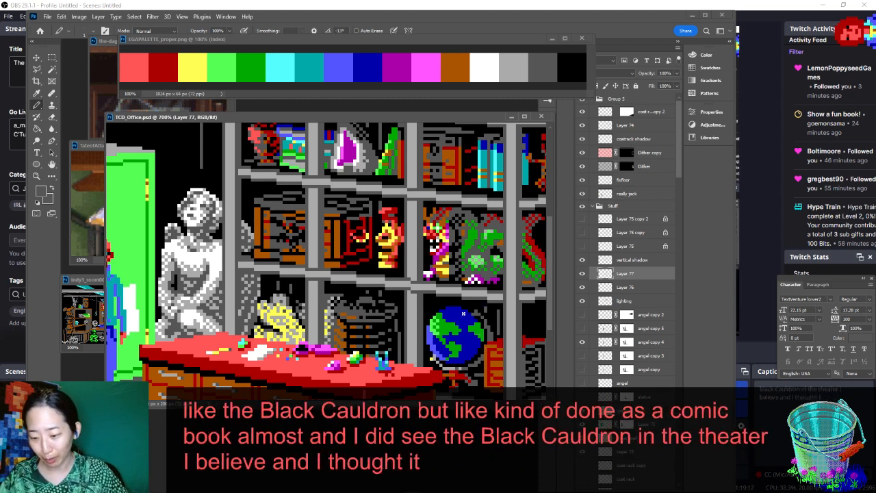
left_click(433, 339, "alt")
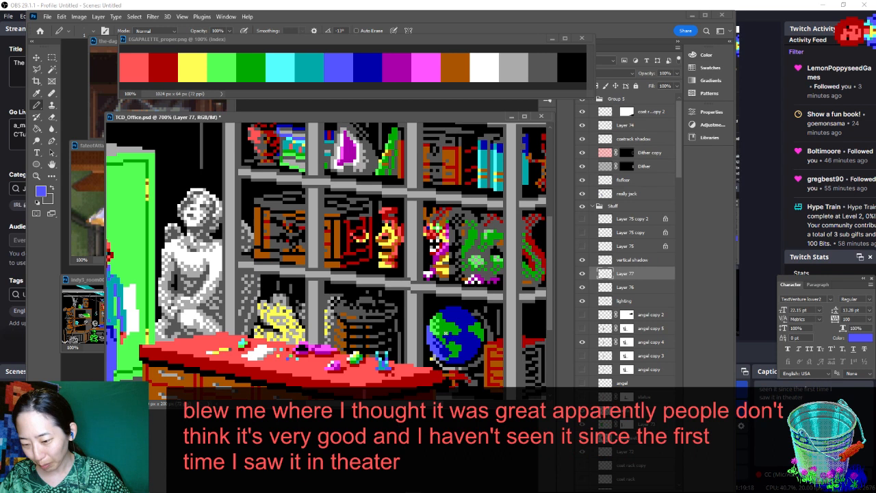
left_click(438, 314, "alt")
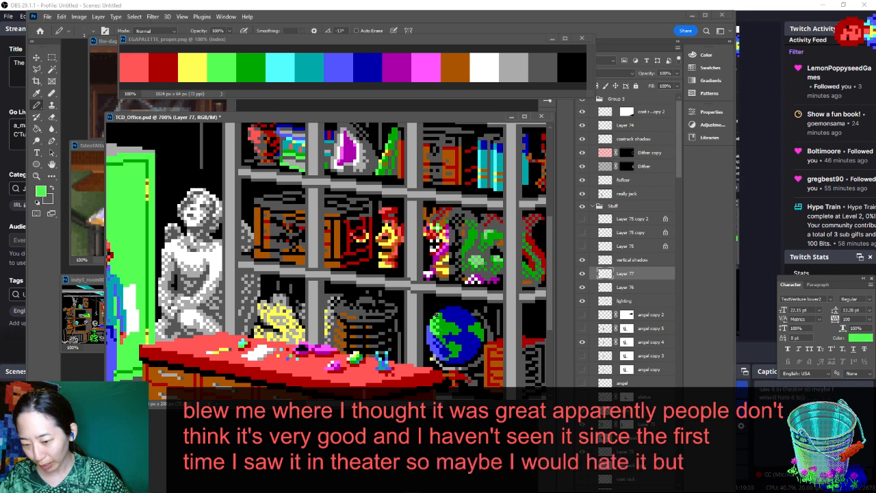
key("ctrl+s")
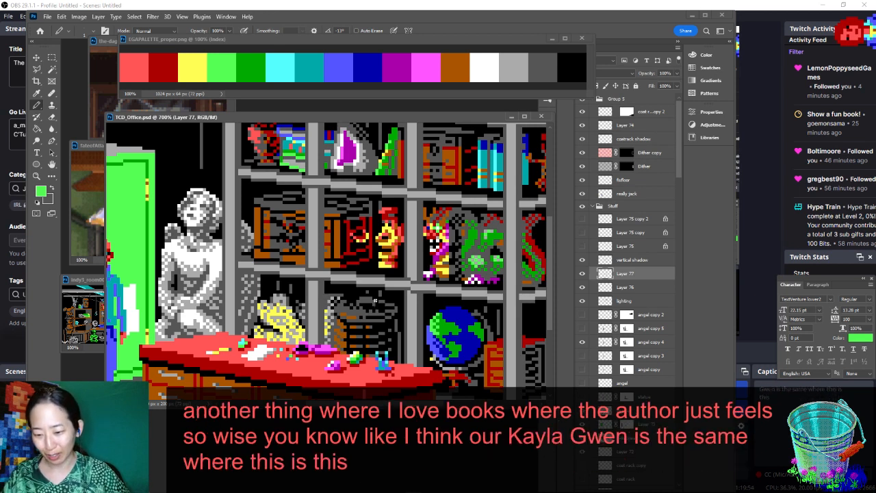
Break up the shading above the brown slatted object with sampled dark gray and black pixels on Layer 77, saving the file
left_click(336, 290, "alt")
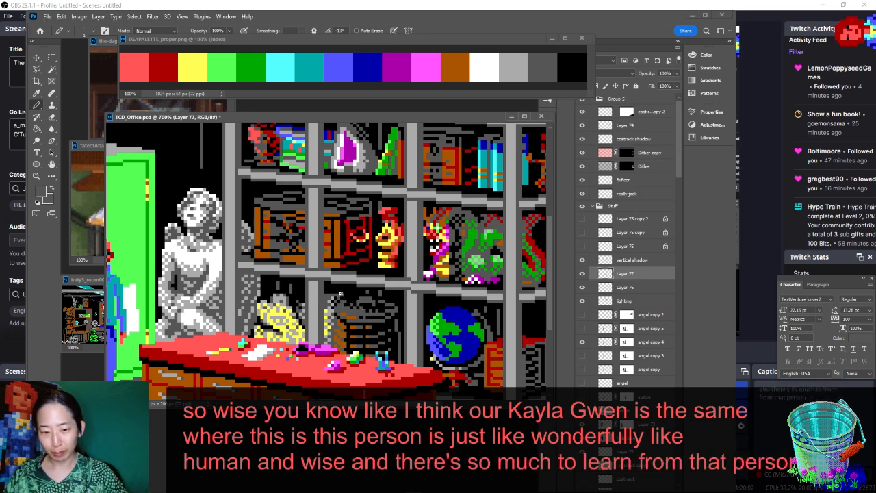
left_click(336, 296, "alt")
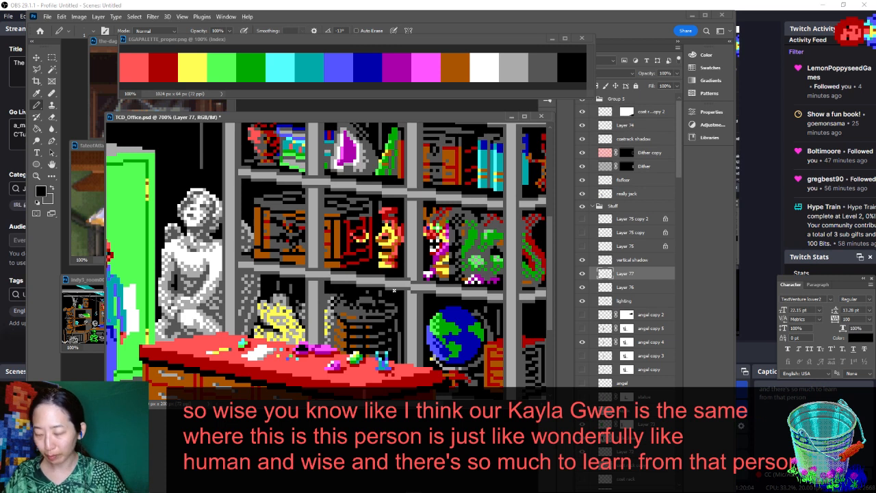
key("ctrl+s")
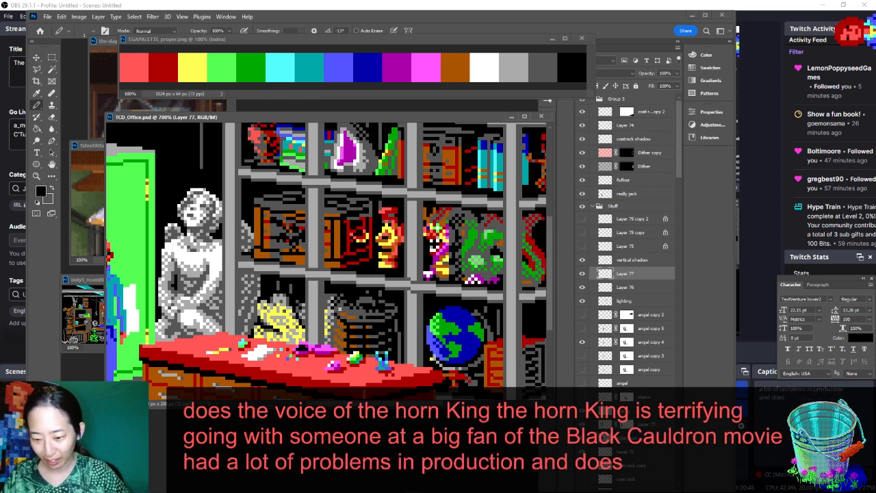
left_click(337, 290, "alt")
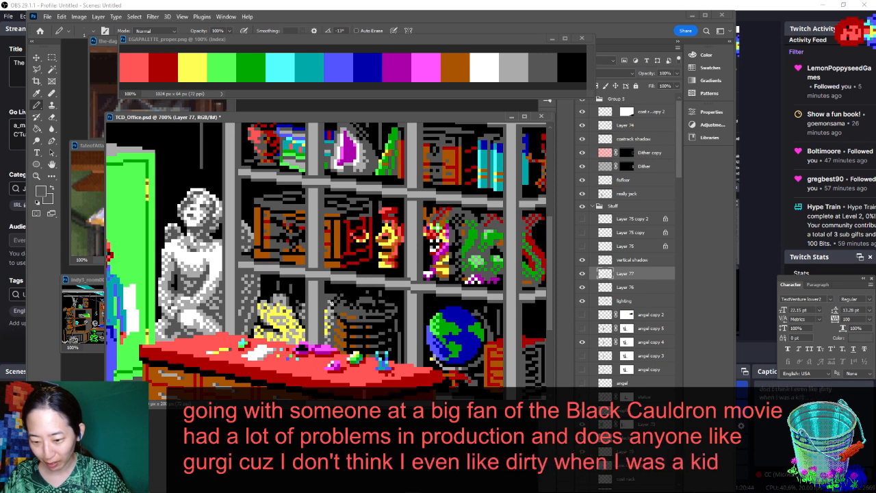
left_click(330, 307, "alt")
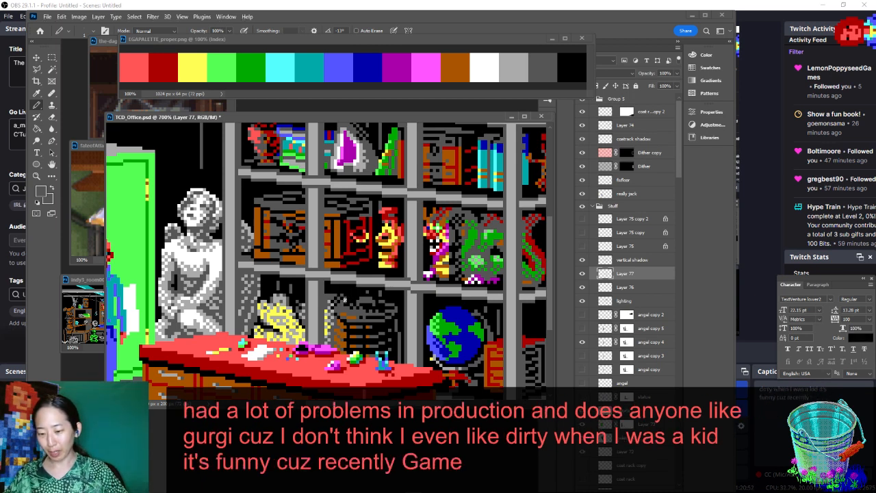
left_click(343, 299, "alt")
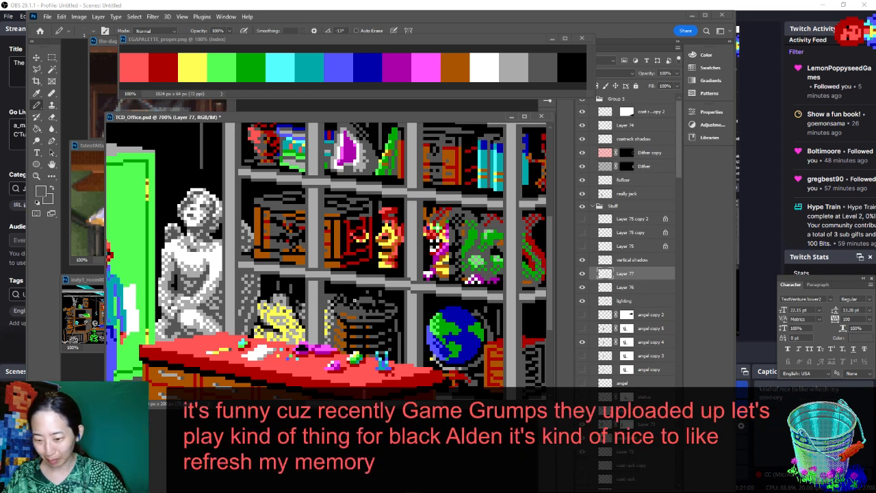
left_click(349, 299, "alt")
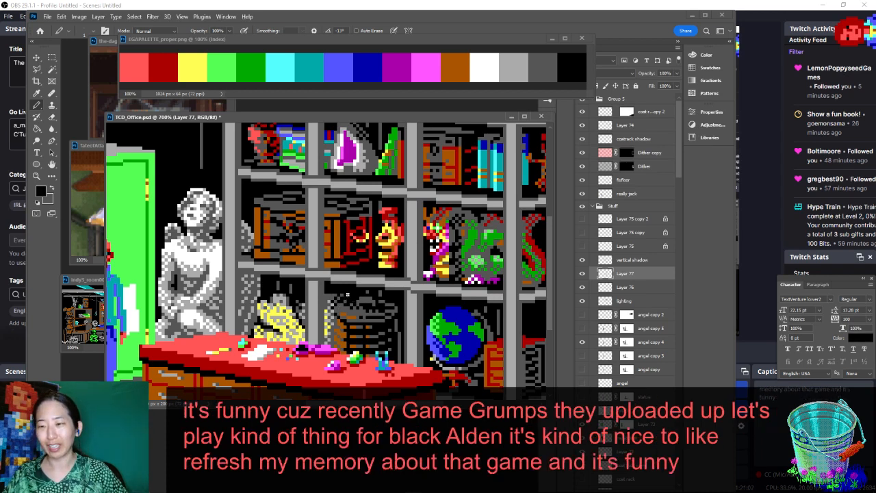
key("ctrl+s")
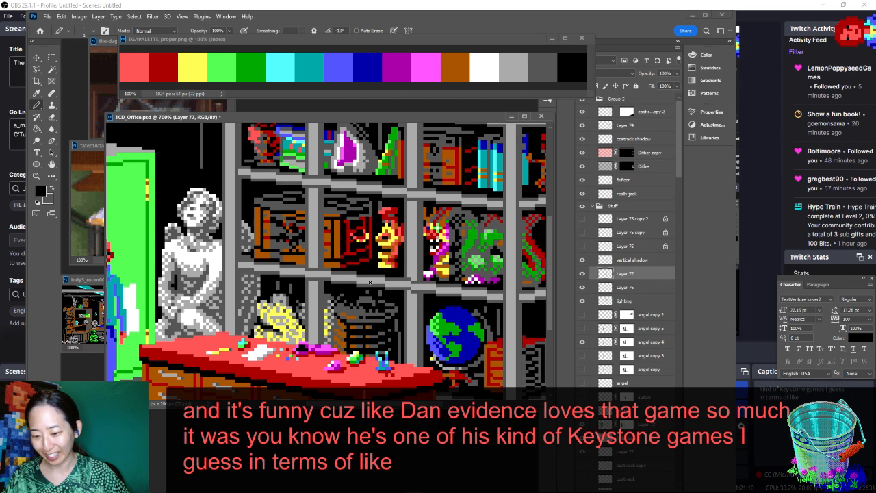
key("ctrl+s")
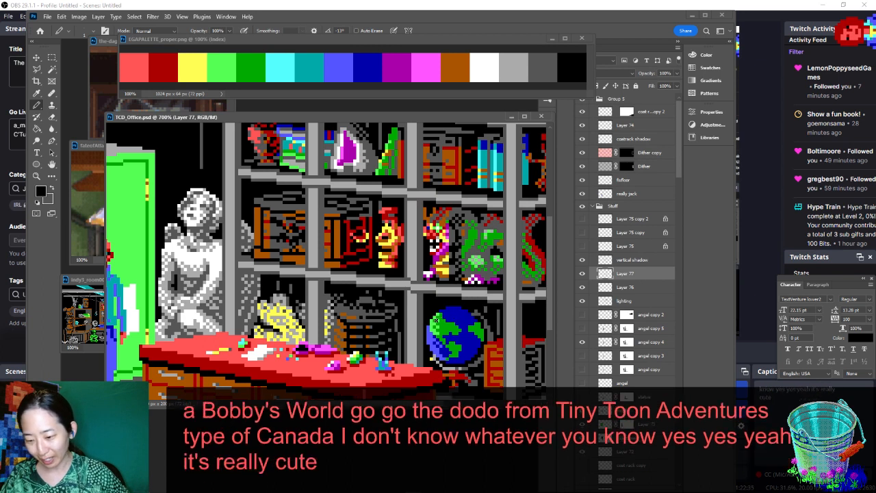
Blend the globe's land highlights with sampled light green and dark green on Layer 77, and save
left_click(442, 312, "alt")
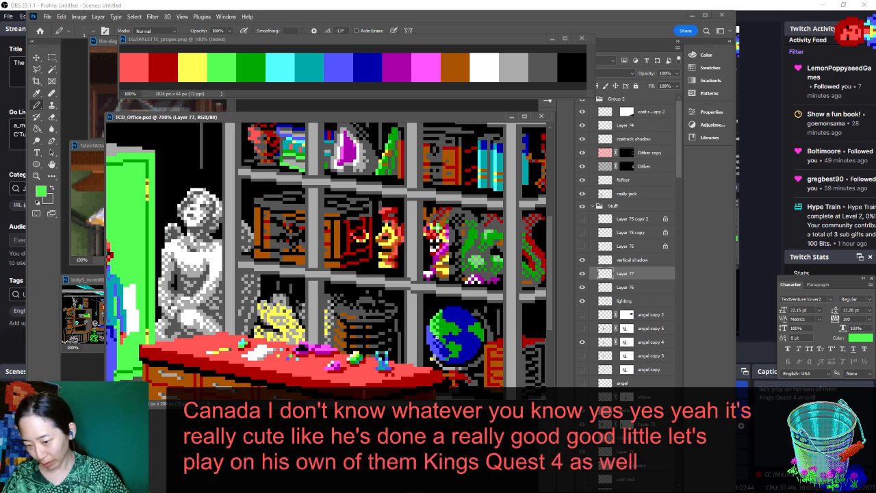
left_click(438, 330, "alt")
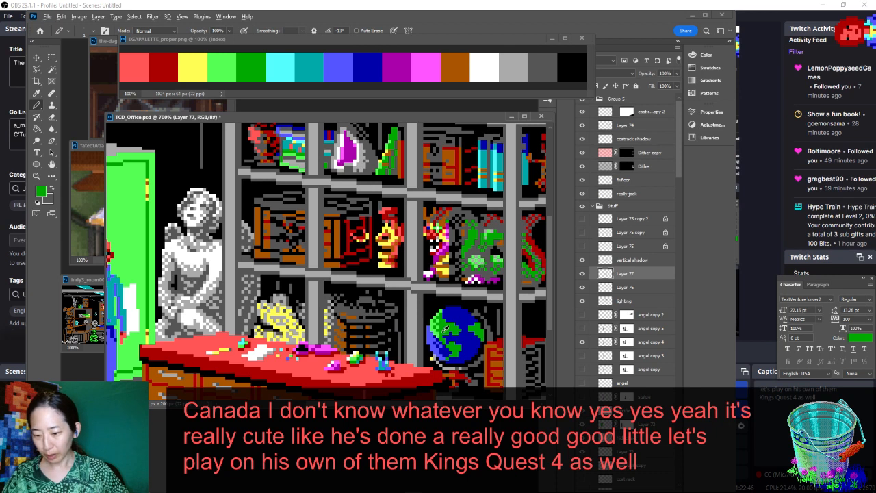
key("ctrl+s")
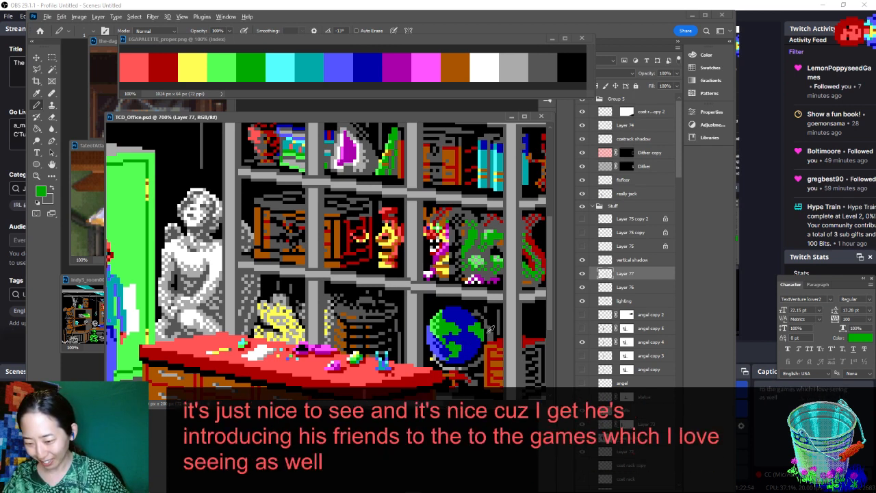
Retouch the globe's lower edge and surroundings with sampled black and dark gray on Layer 77
left_click(490, 334, "alt")
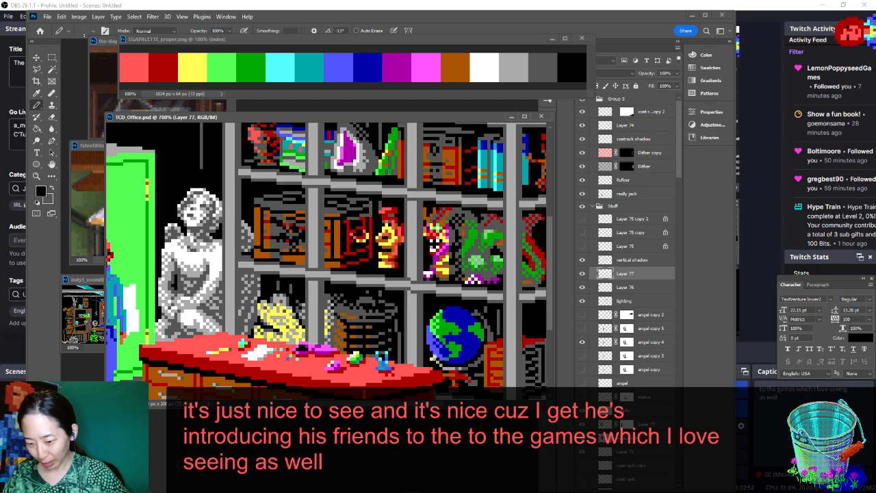
left_click(516, 342)
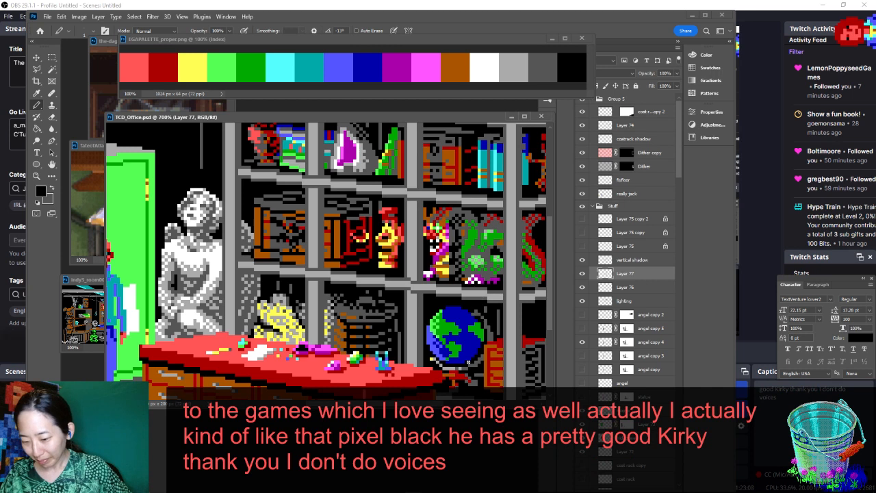
left_click(464, 365, "alt")
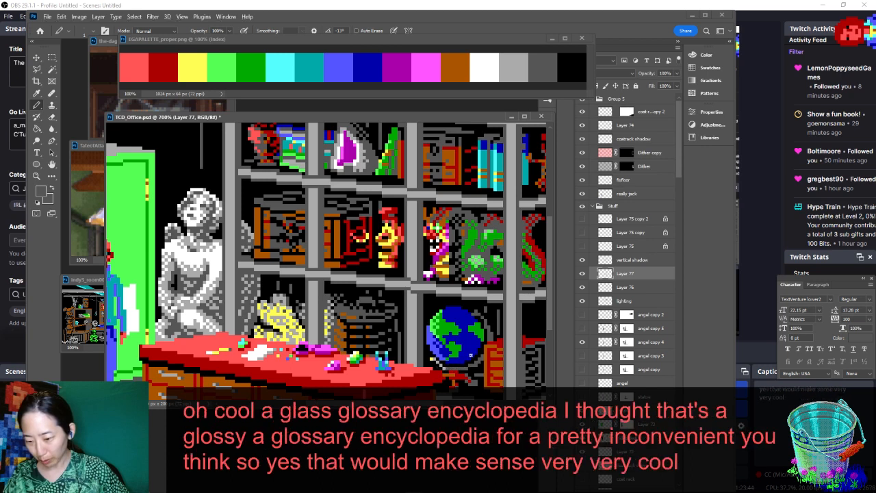
Thin out the gray shading along the far side of the brown slatted object with sampled black on Layer 77
scroll(546, 337, "down", 3)
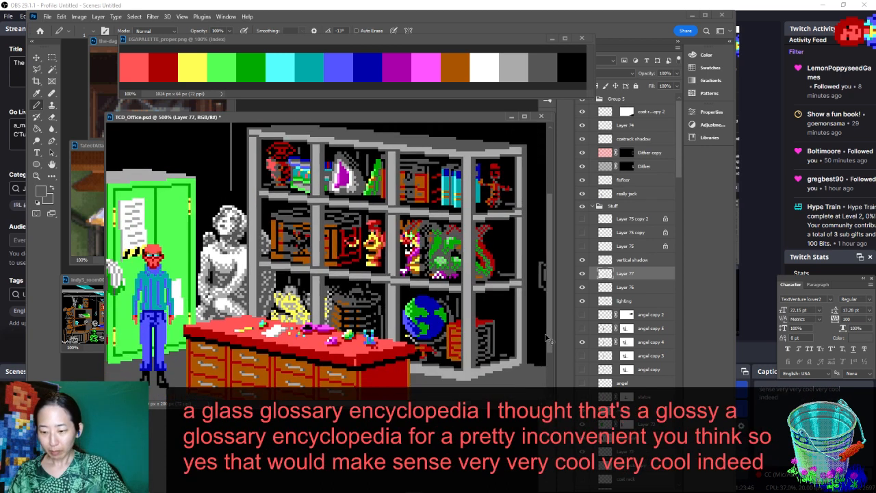
scroll(547, 337, "down", 1)
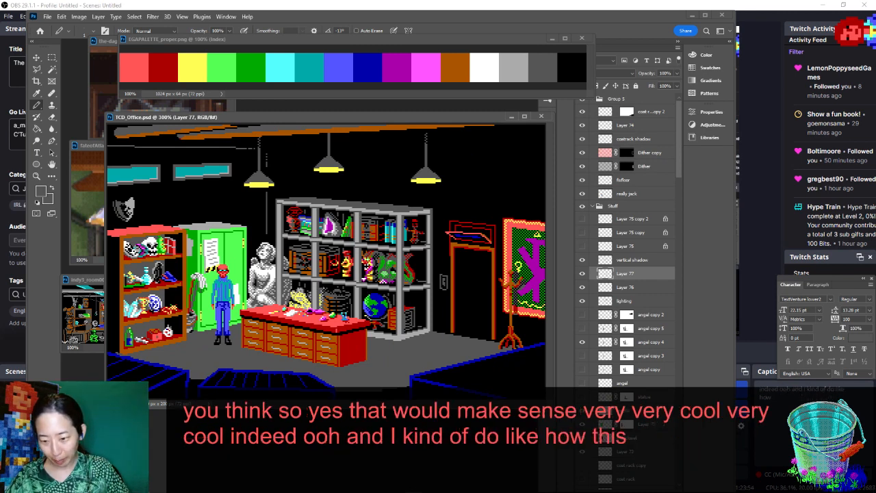
scroll(358, 308, "up", 5)
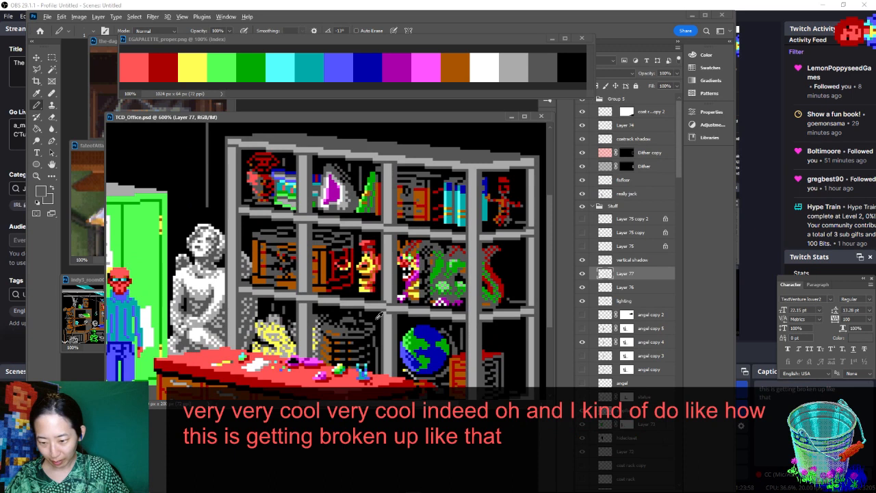
left_click(377, 320, "alt")
left_click(377, 332)
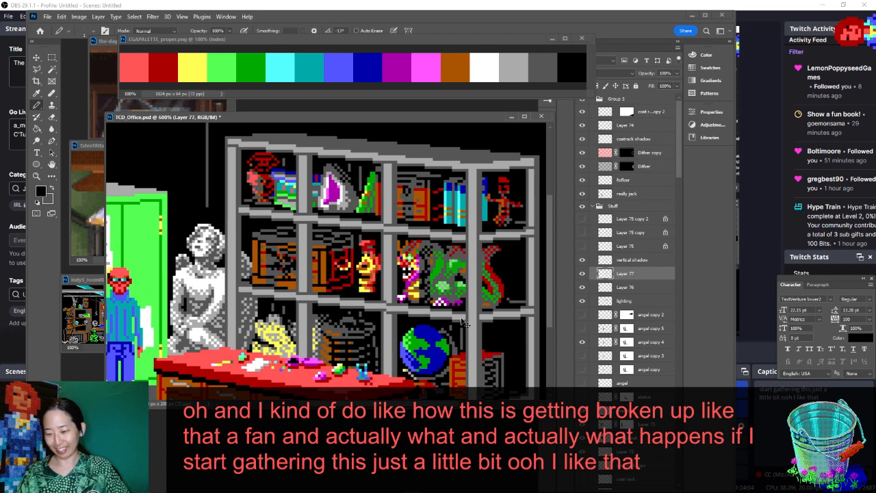
key("ctrl+minus")
key("ctrl+minus")
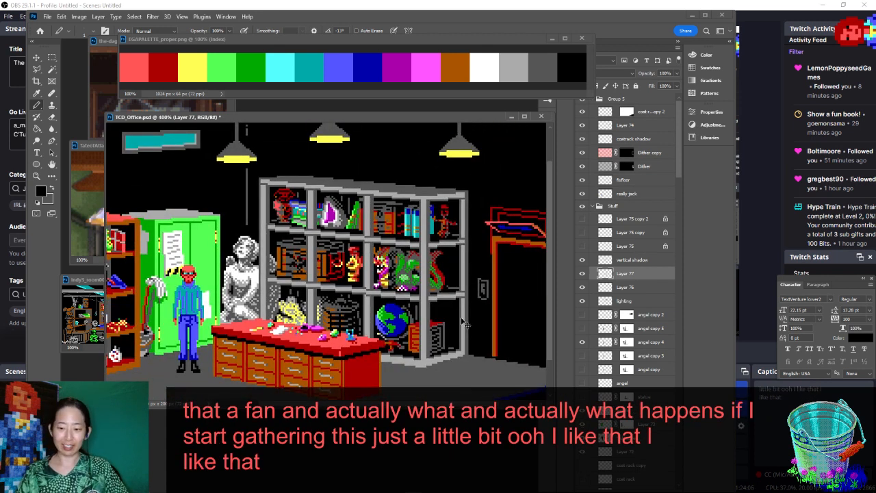
Check the shelf items against the pink perspective guides by showing Layer 75 and its two copies, and hide the guides again
key("ctrl+minus")
key("ctrl+minus")
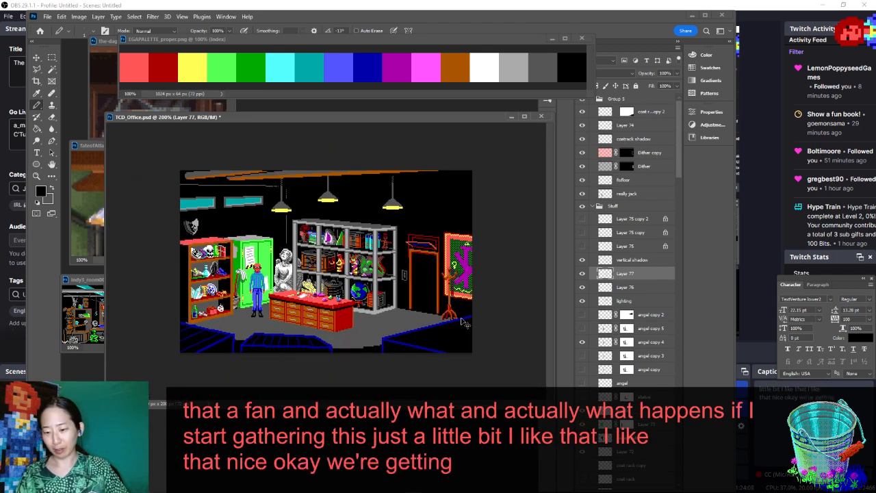
key("ctrl+plus")
key("ctrl+plus")
key("ctrl+plus")
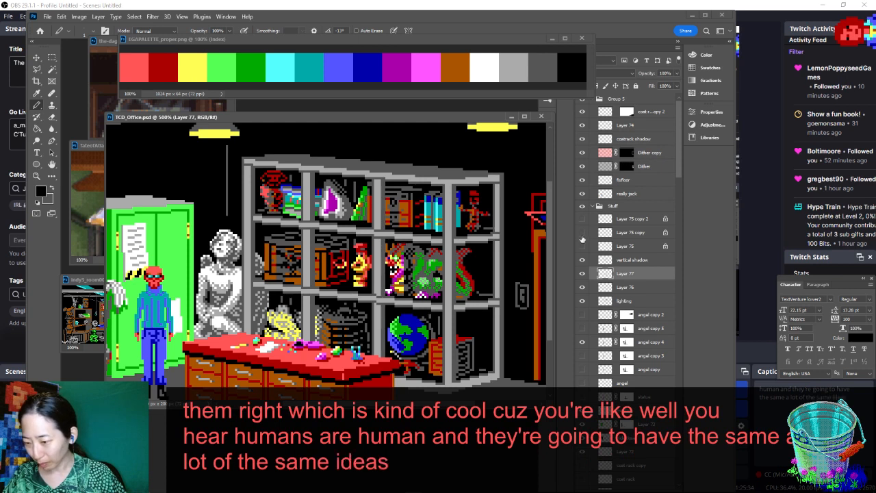
left_click_drag(582, 221, 583, 247)
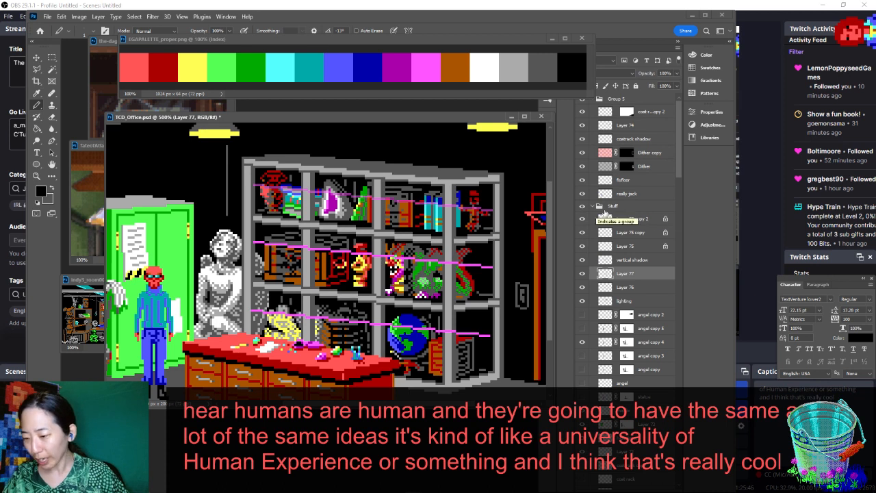
left_click_drag(583, 226, 585, 251)
Sample the dark grey from the green dragon on the shelf for shading the end of its tail, and save the document
key("ctrl+plus")
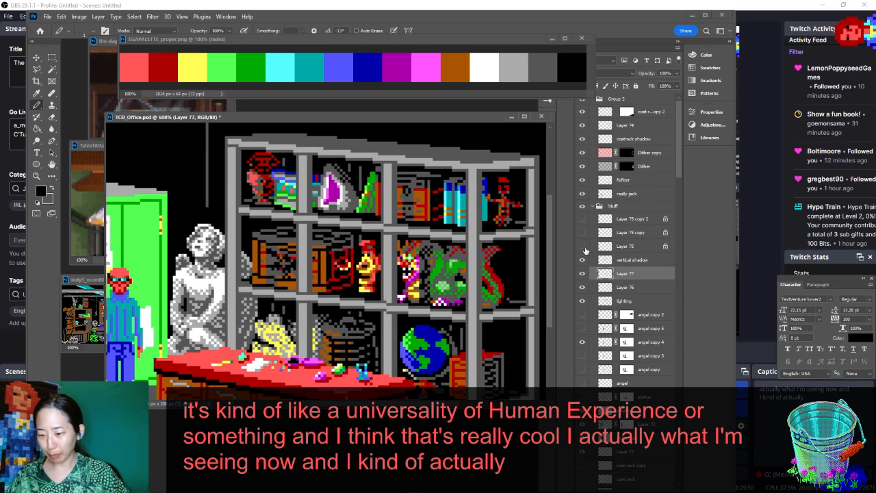
left_click(462, 255, "alt")
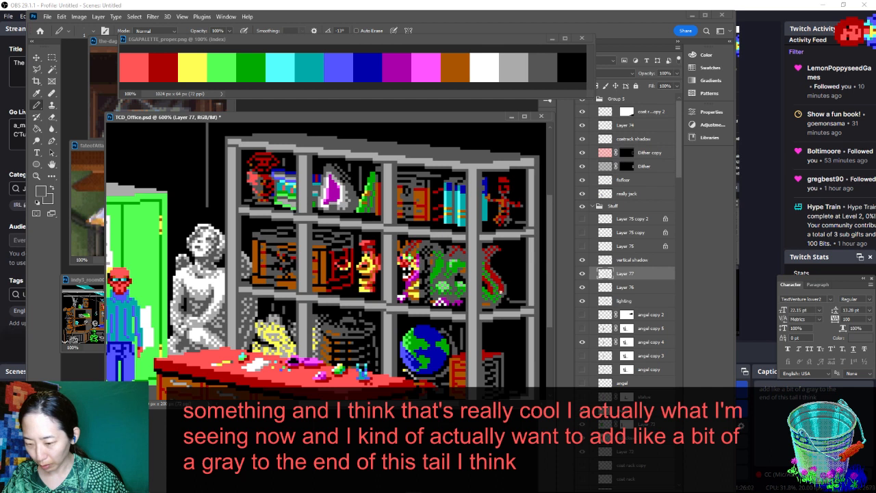
key("ctrl+s")
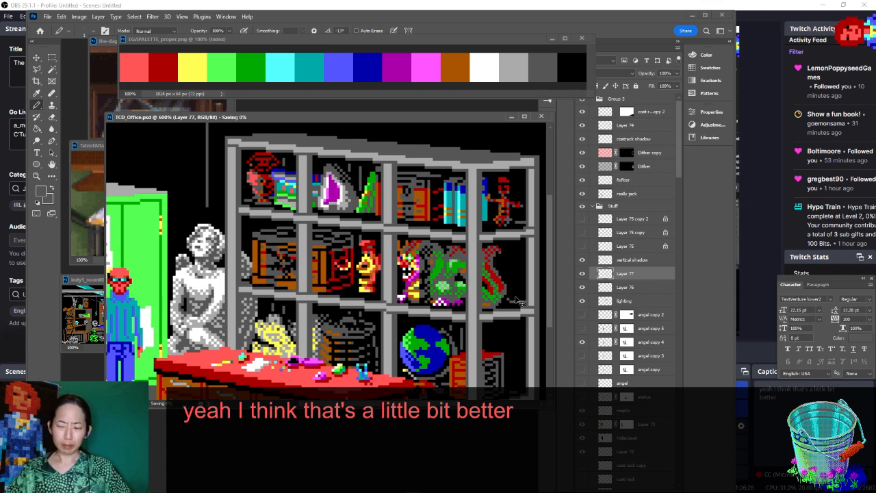
Sample the dark blue beside the cyan books on the upper shelf and set it as the background colour
key("ctrl+minus")
key("ctrl+minus")
key("ctrl+minus")
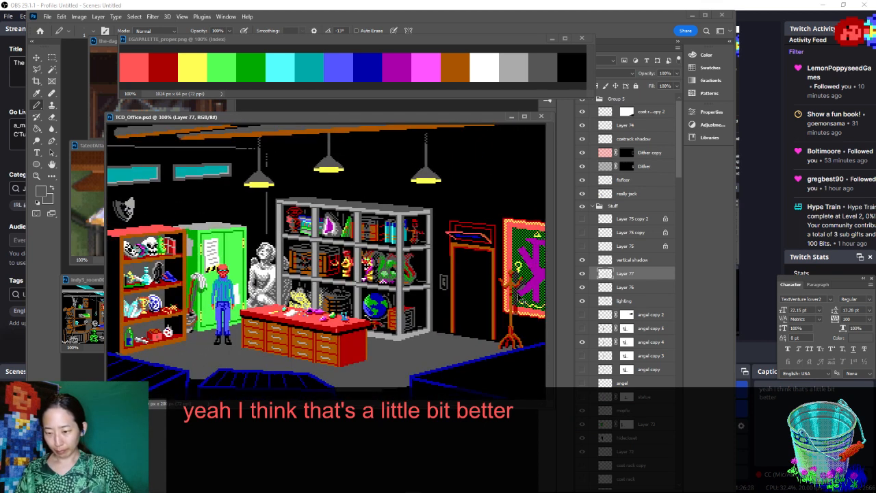
key("ctrl+minus")
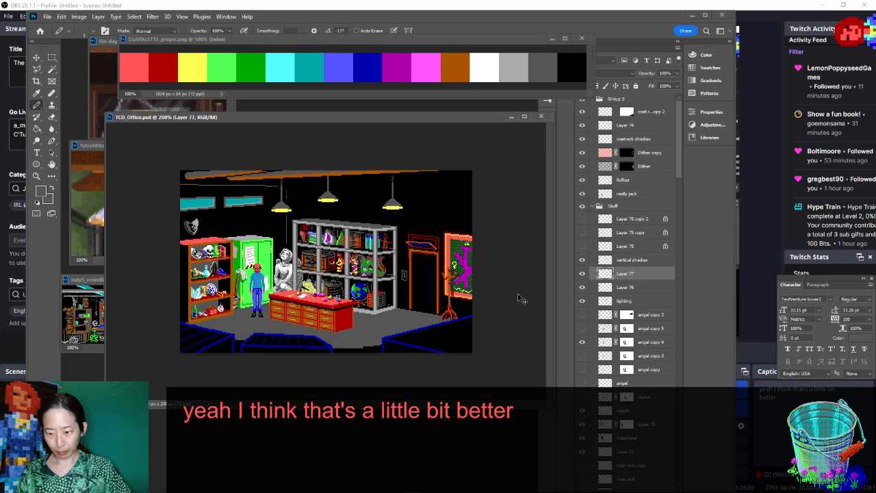
key("ctrl+plus")
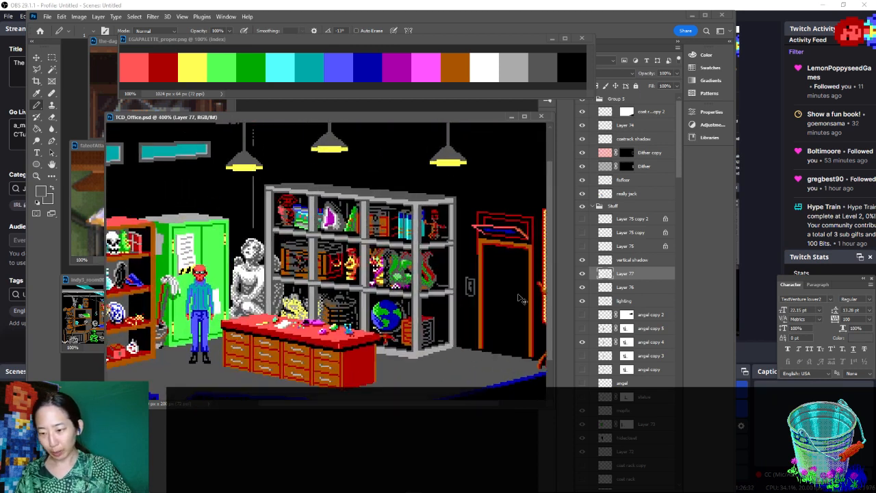
key("ctrl+plus")
key("ctrl+plus")
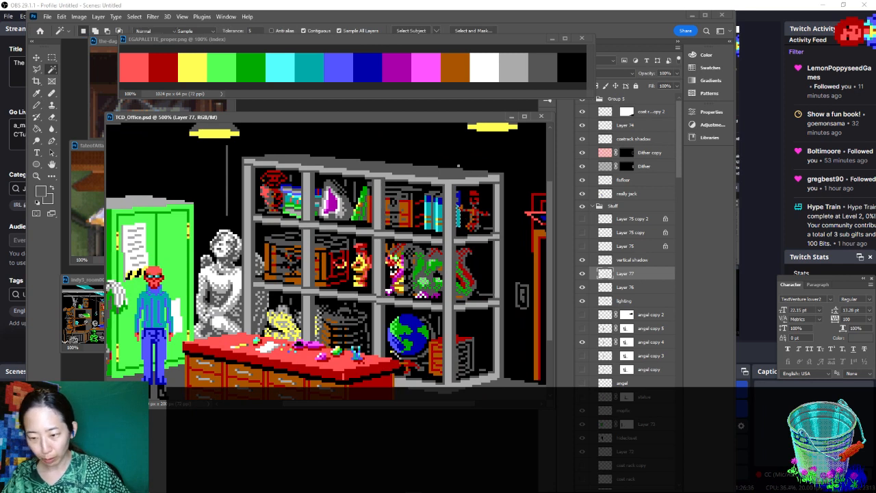
left_click(433, 198, "alt")
key("x")
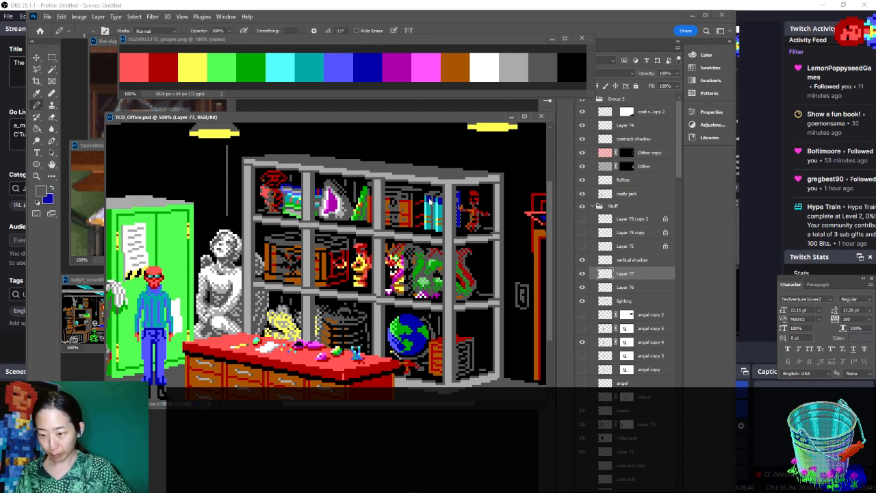
Collapse the Stuff group and move the Layers panel so that all of its controls are in view
key("ctrl+minus")
key("ctrl+minus")
key("ctrl+minus")
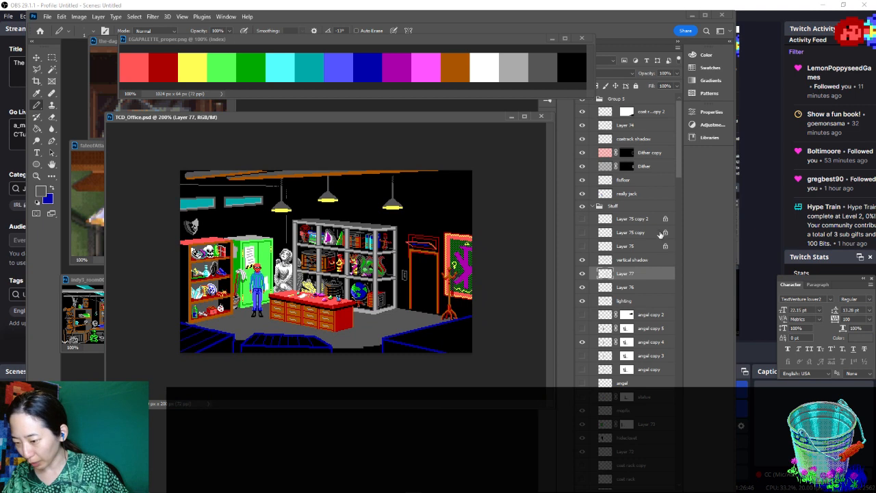
left_click(628, 222)
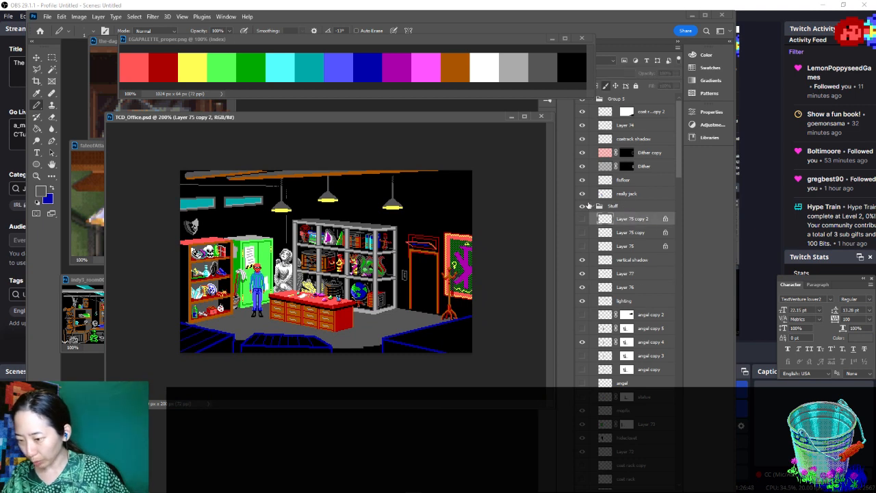
left_click(592, 206)
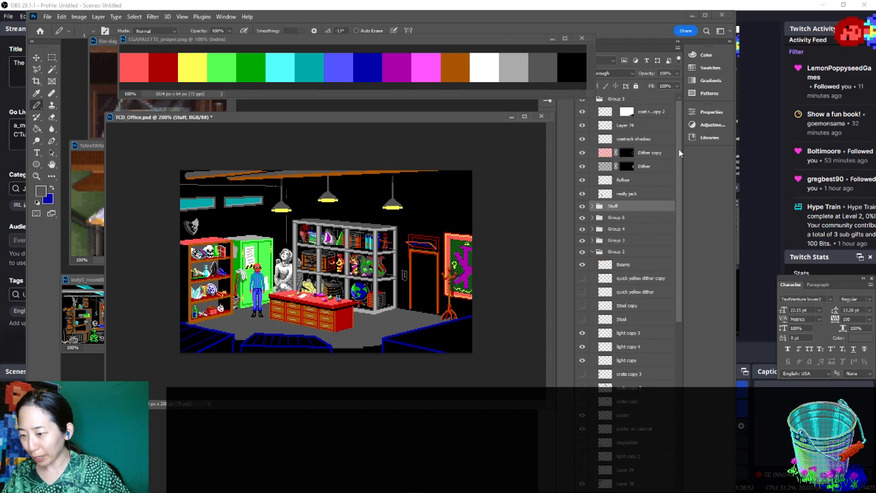
mouse_move(644, 48)
left_mouse_down()
mouse_move(662, 37)
mouse_move(643, 17)
mouse_move(641, 40)
left_mouse_up()
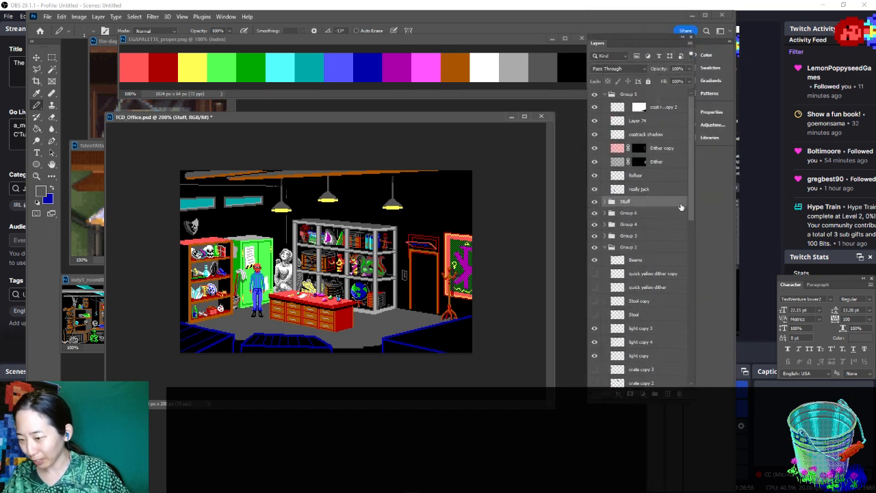
Create a new layer group and place it between the really jack layer and the Stuff group
left_click(661, 191)
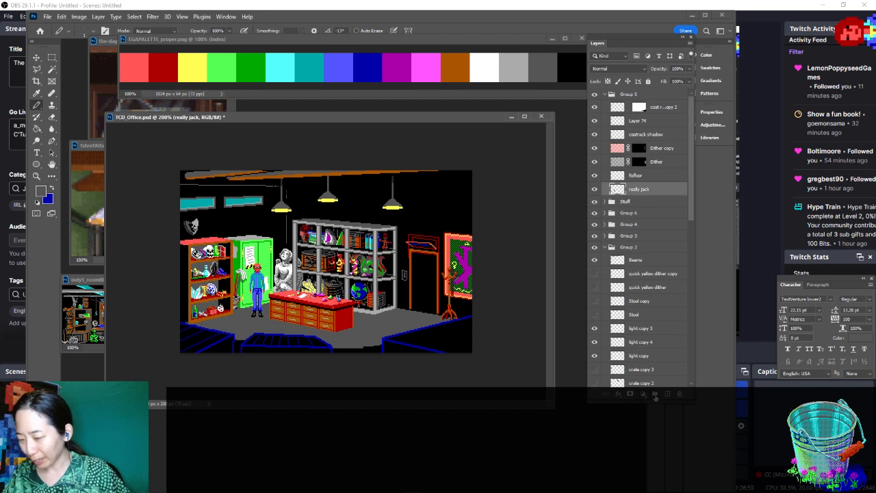
left_click(655, 397)
left_click_drag(641, 189, 638, 204)
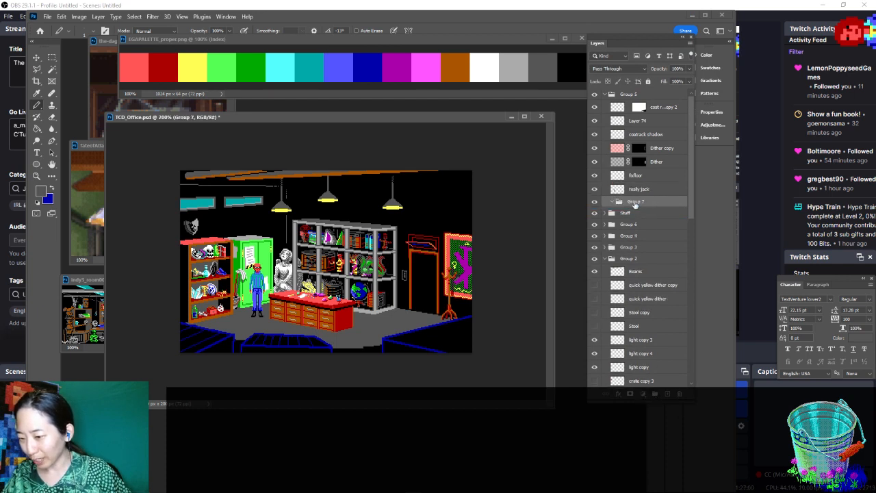
Move the layers from Layer 75 copy 2 down to lighting out of the Stuff group into the new group
left_click(605, 214)
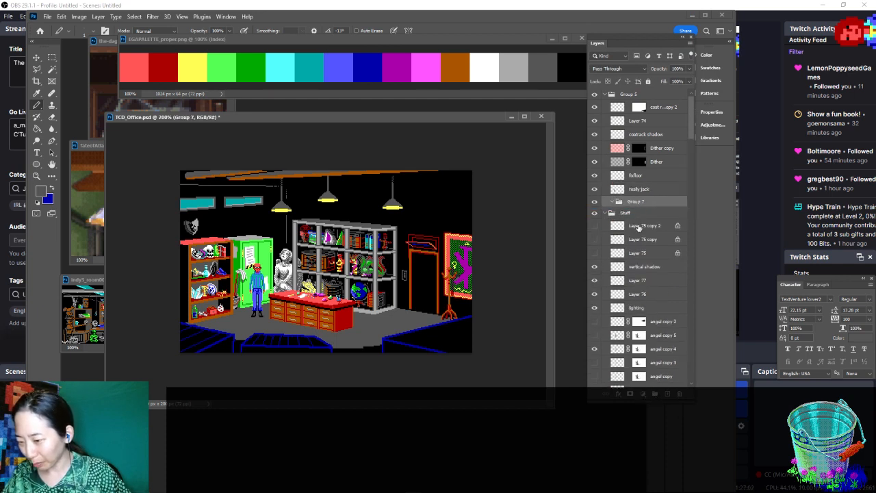
left_click(640, 227)
left_click(647, 308, "shift")
left_click_drag(641, 230, 642, 202)
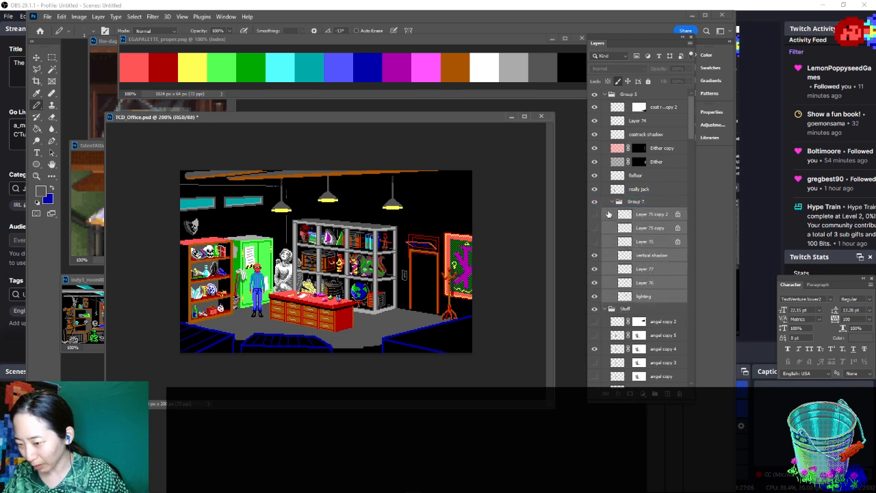
Collapse the new layer group and rename it Light and Shadow
left_click(612, 202)
double_click(635, 201)
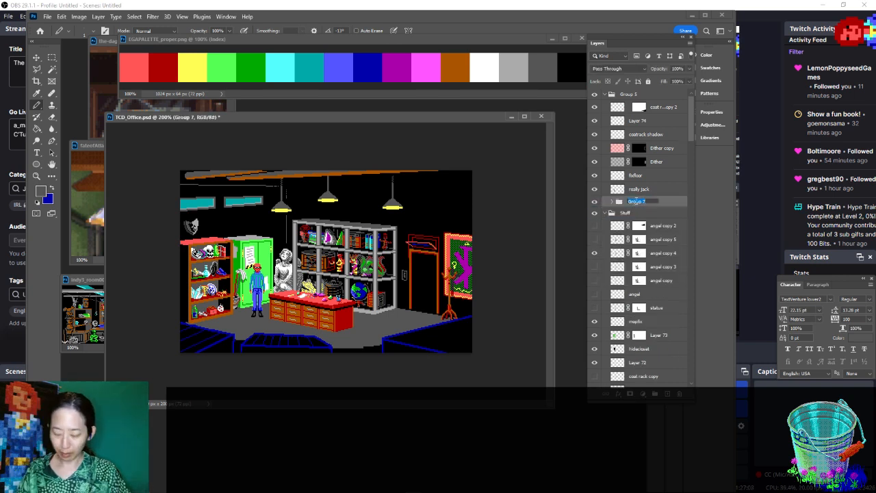
type("Light and S")
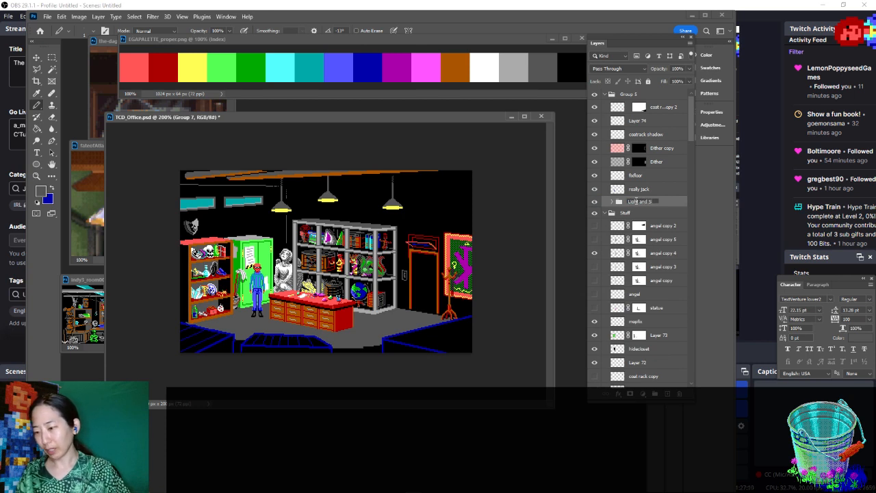
type("hadow")
key("Return")
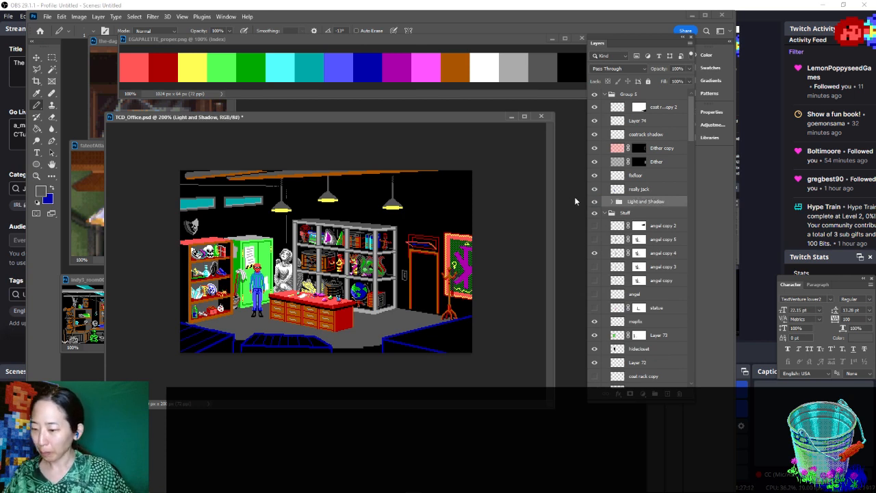
Collapse the Stuff group and compare the whole office scene with the Light and Shadow group hidden and shown
left_click(603, 213)
left_click(594, 202)
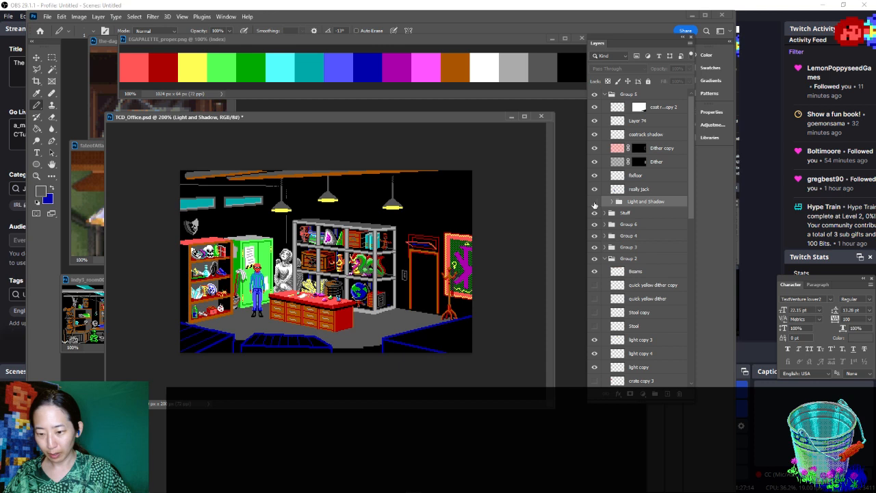
left_click(594, 202)
left_click(594, 202)
left_click(594, 202)
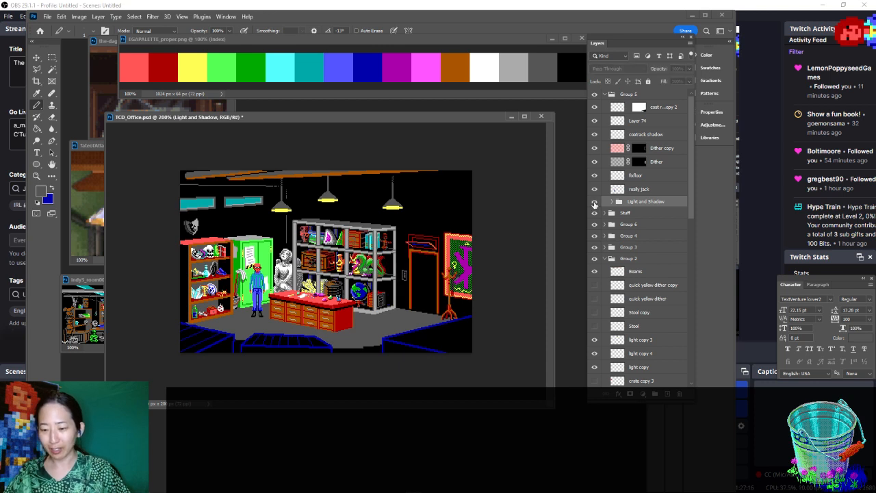
left_click(594, 202)
left_click(595, 203)
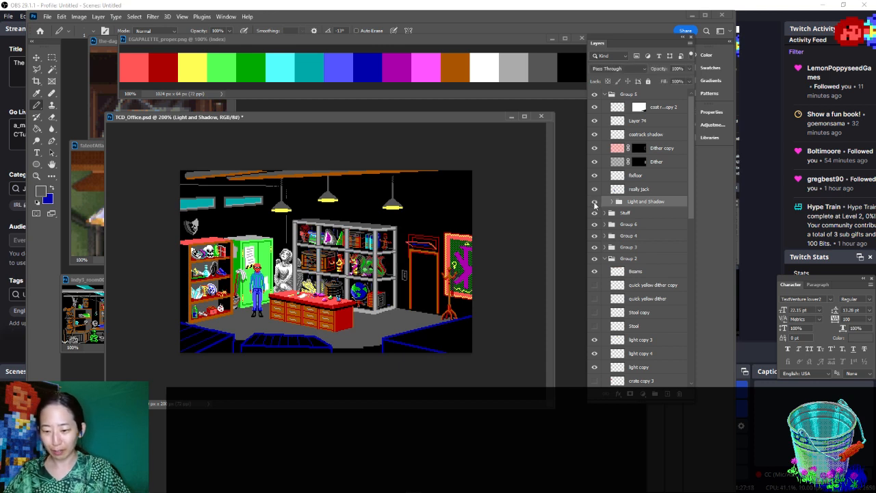
left_click(594, 203)
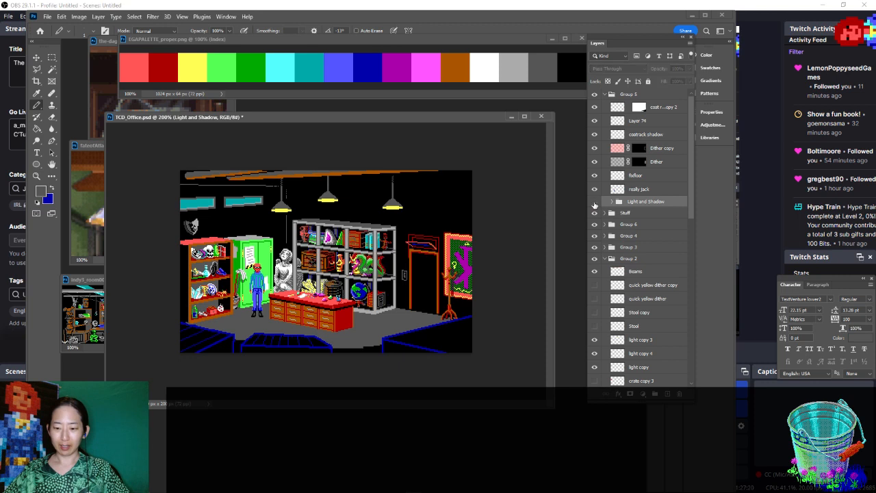
left_click(594, 202)
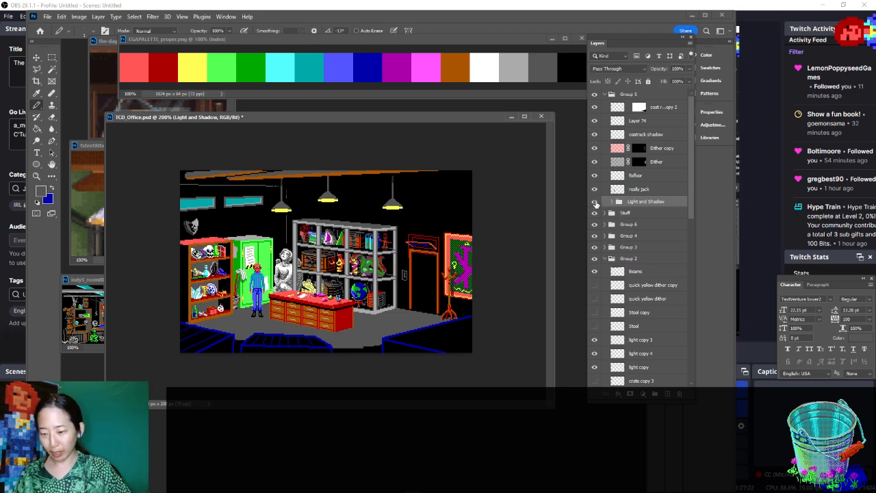
Expand the Light and Shadow group, make its vertical shadow layer active and save the document
key("ctrl+plus")
key("ctrl+plus")
key("ctrl+plus")
key("ctrl+plus")
key("ctrl+plus")
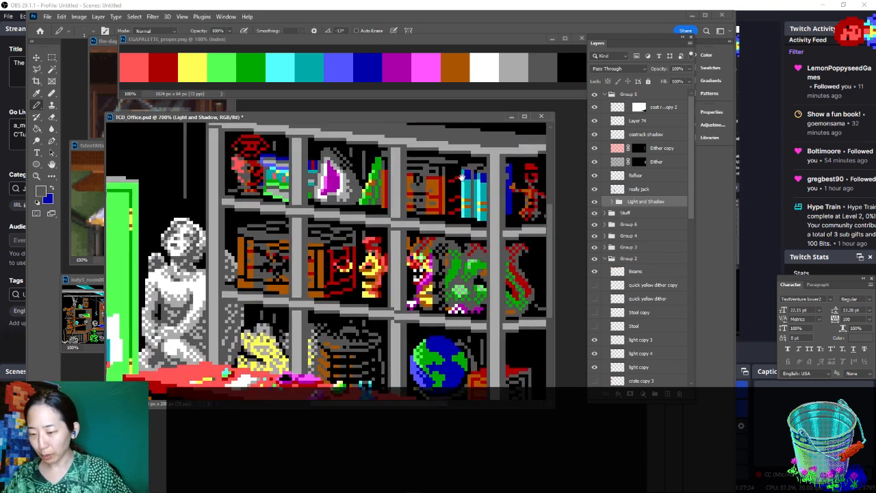
scroll(462, 177, "right", 2)
left_click(613, 202)
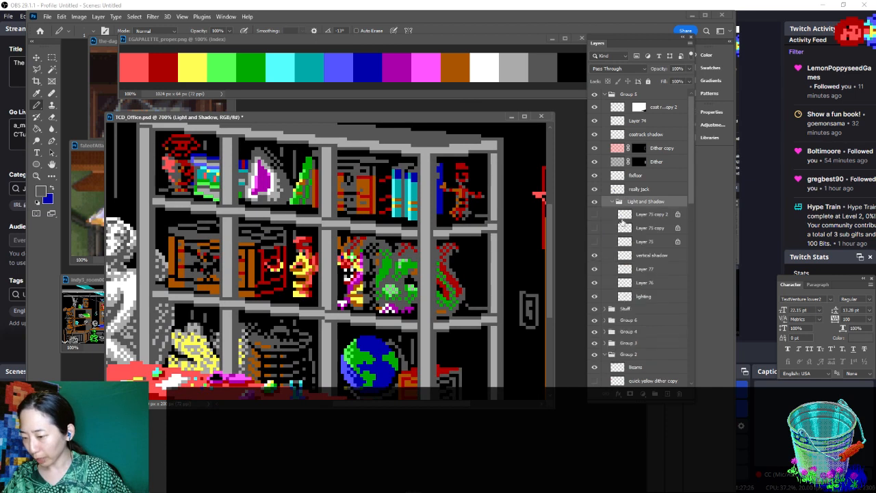
left_click(641, 256)
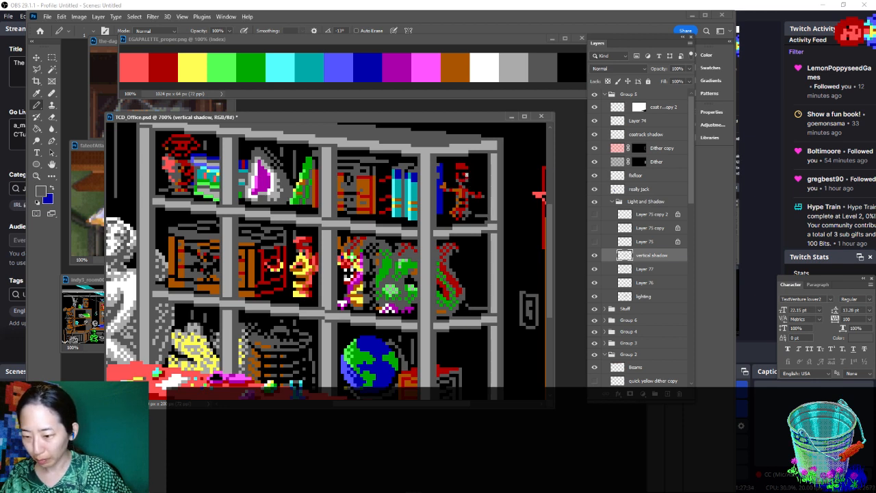
key("ctrl+s")
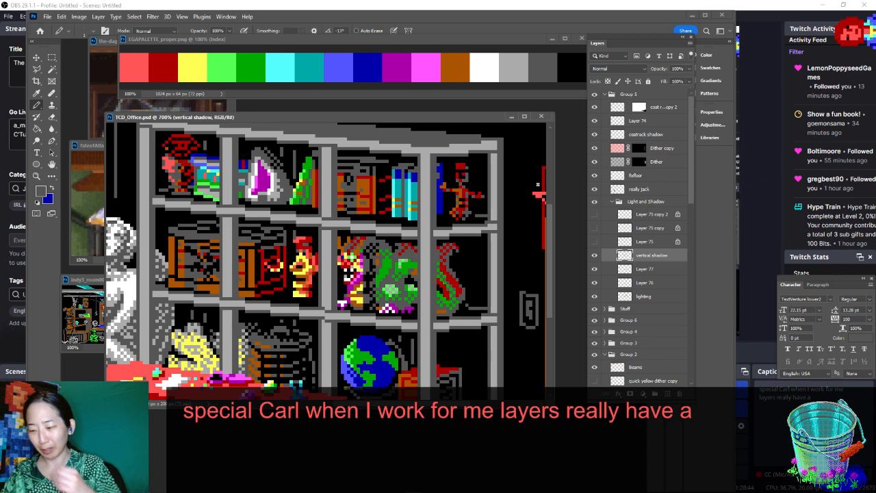
Collapse the Light and Shadow group and compare the shelf up close with the group hidden and shown
left_click(611, 204)
left_click(612, 202)
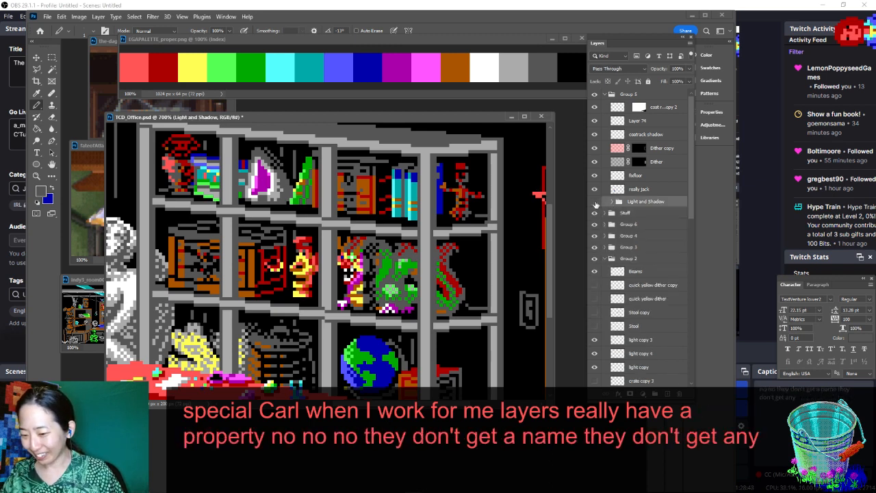
left_click(594, 202)
left_click(595, 203)
left_click(595, 203)
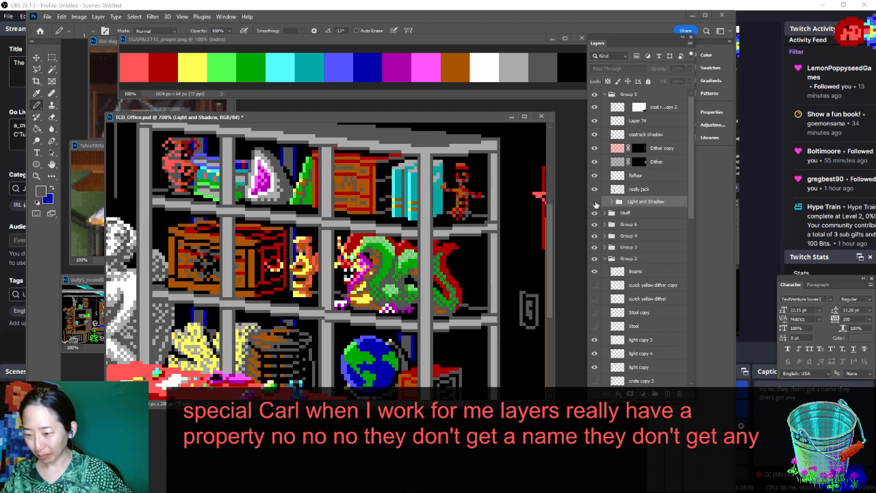
left_click(594, 202)
Save the document and compare the wider office view with and without the Light and Shadow group
key("ctrl+minus")
key("ctrl+minus")
key("ctrl+minus")
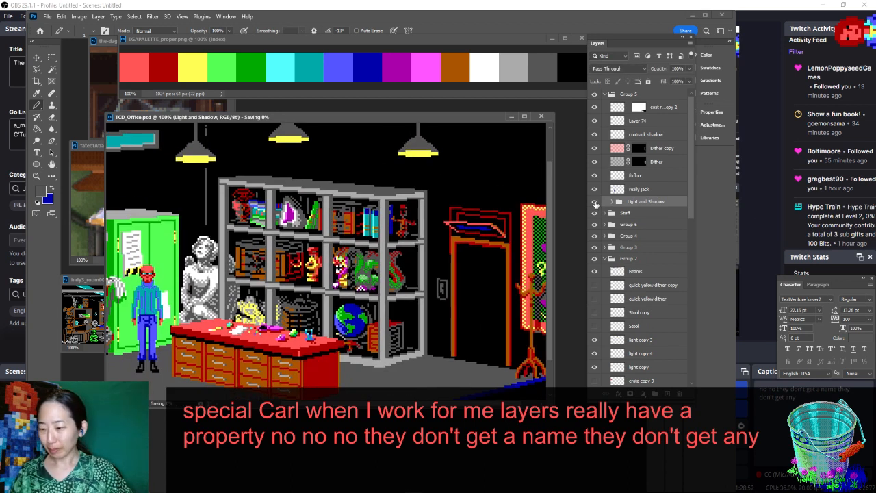
key("ctrl+s")
left_click(595, 203)
left_click(595, 203)
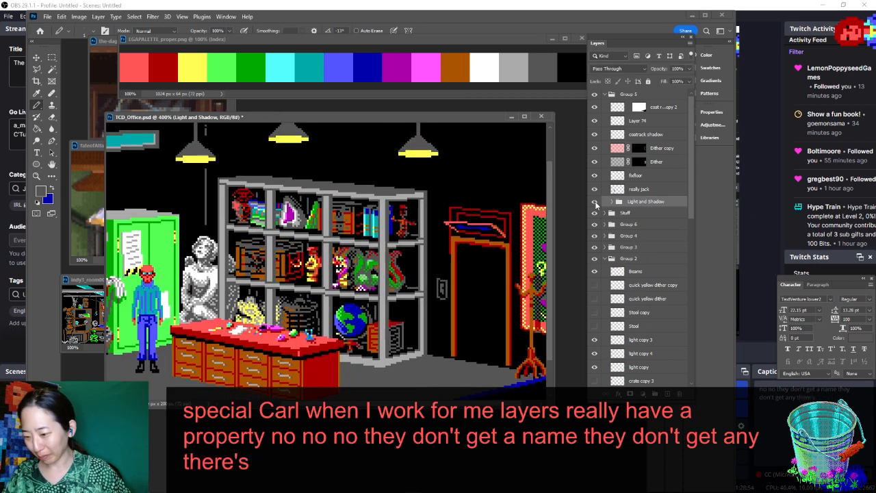
Look through the layer stack and compare the office scene with the Light and Shadow group hidden and shown
left_click_drag(691, 172, 697, 265)
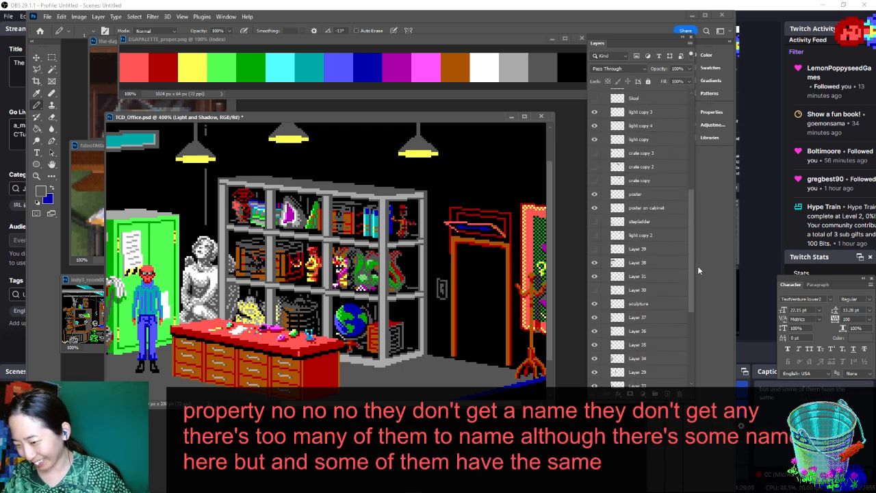
left_click_drag(697, 265, 685, 198)
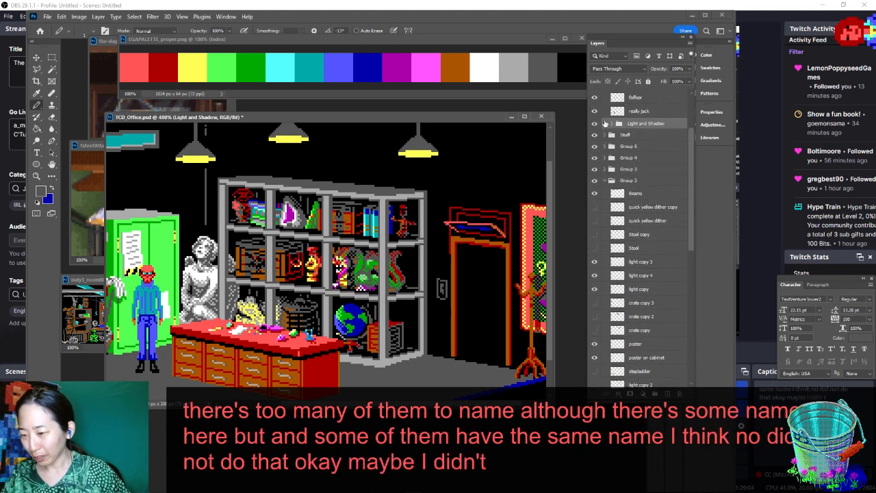
left_click(595, 123)
left_click(594, 124)
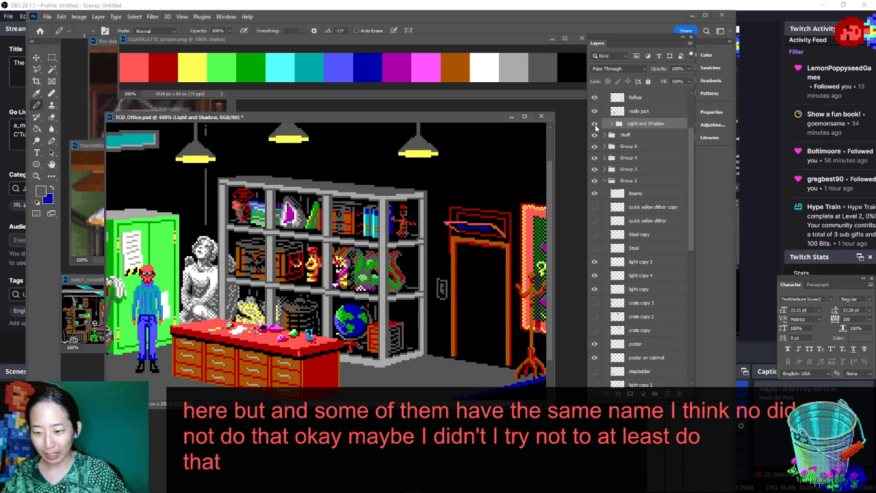
left_click(594, 124)
left_click(595, 124)
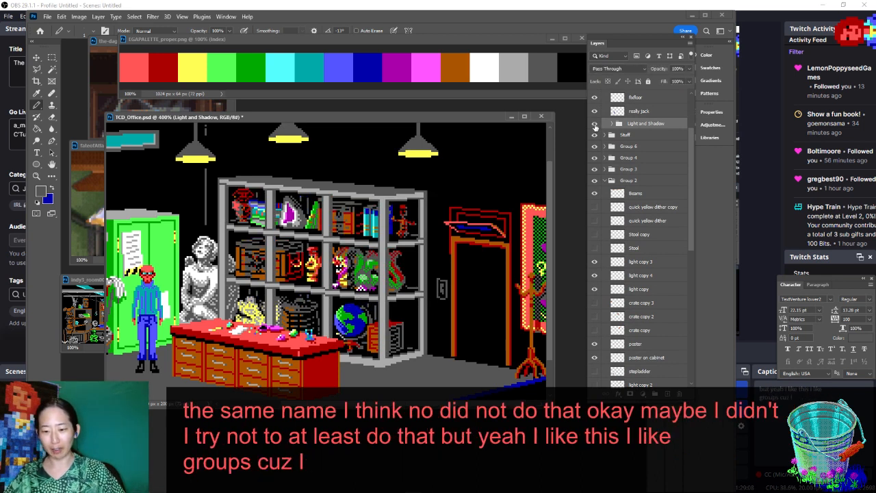
left_click(595, 124)
left_click(594, 124)
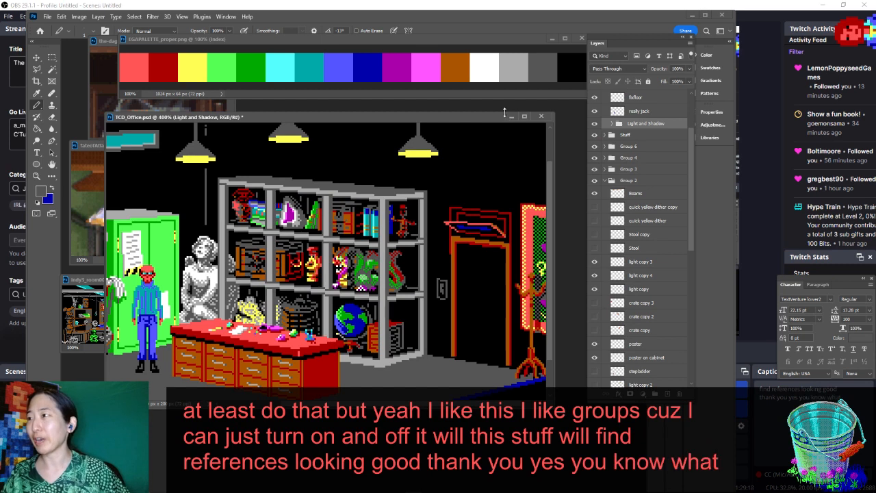
Move the office document aside and examine the indy3_room002_ega.gif reference enlarged to 300%
left_click_drag(306, 123, 433, 189)
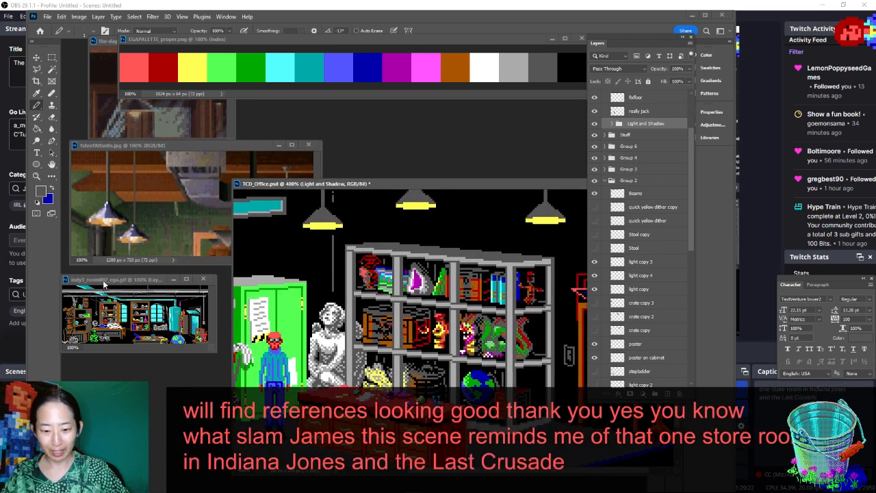
left_click_drag(104, 280, 129, 55)
left_click_drag(241, 126, 551, 262)
key("ctrl+plus")
key("ctrl+plus")
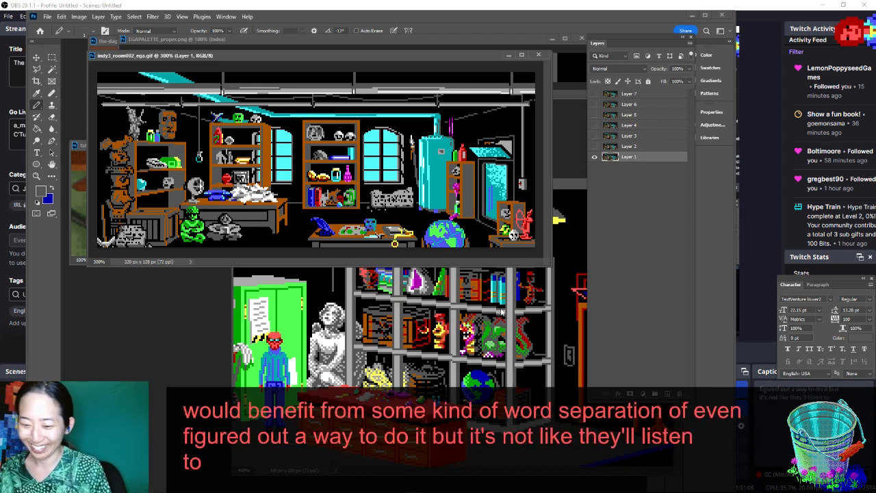
Put the Indy reference behind the office document, move the layer list aside, and reposition and enlarge the TCD_Office.psd window
left_click_drag(442, 55, 422, 316)
left_click(442, 182)
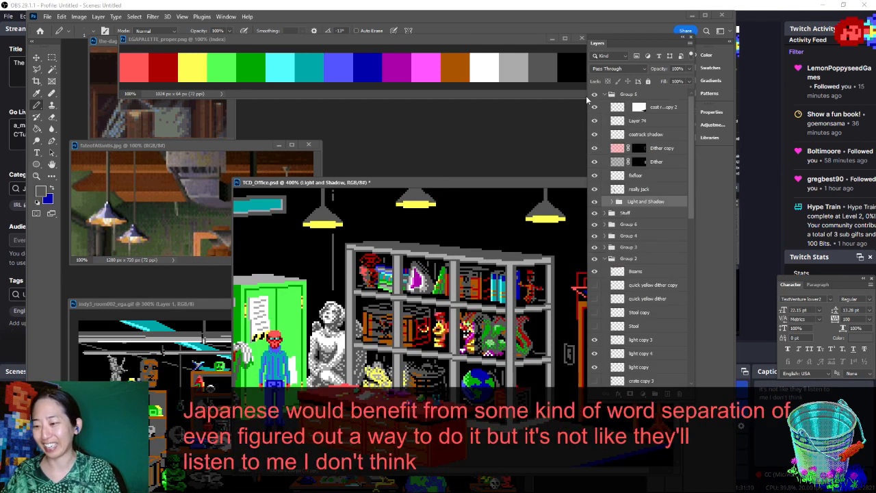
left_click_drag(636, 40, 703, 36)
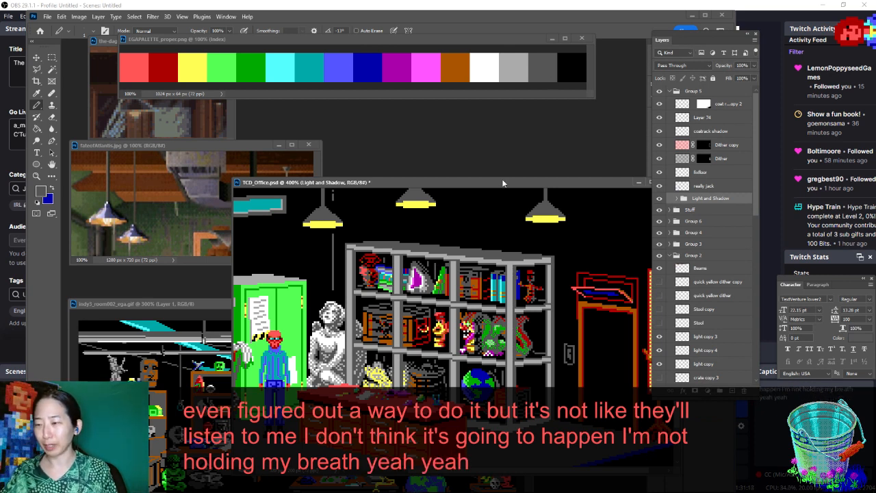
left_click_drag(502, 182, 463, 111)
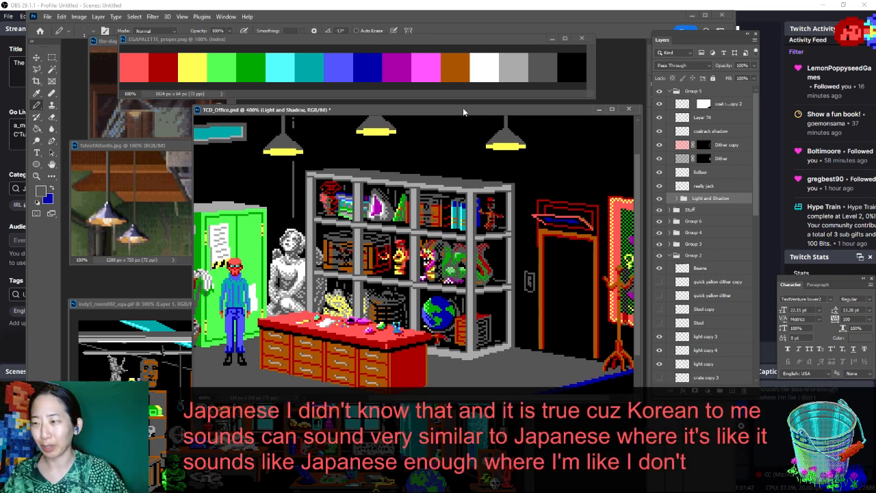
left_click_drag(463, 108, 416, 102)
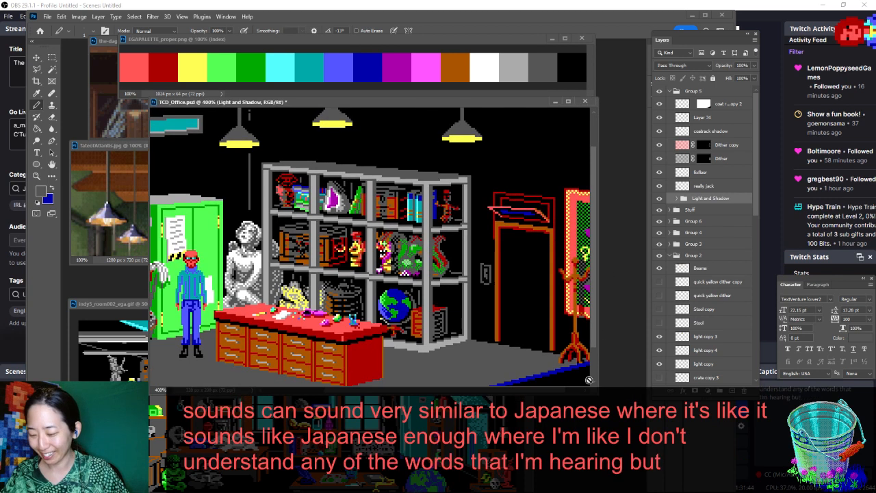
left_click_drag(597, 393, 650, 441)
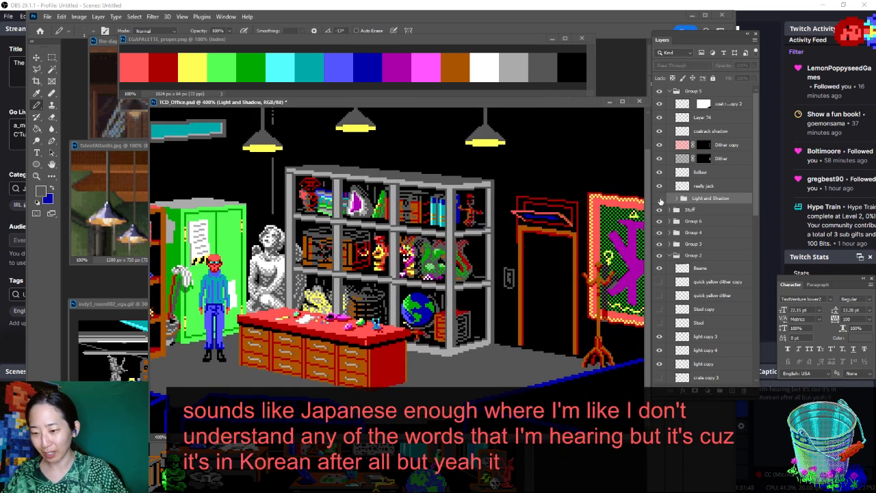
Check the scene without the Light and Shadow group, make its vertical shadow layer active and save the document
left_click(660, 198)
left_click(659, 199)
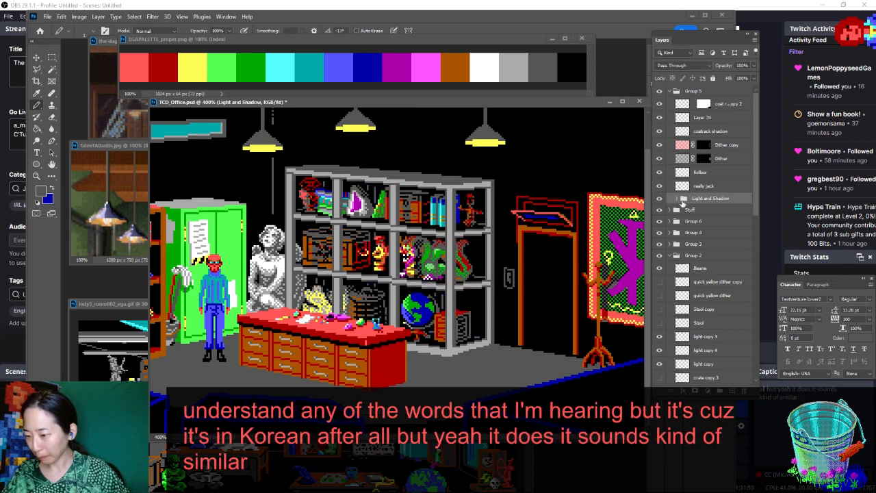
left_click(676, 198)
left_click(707, 253)
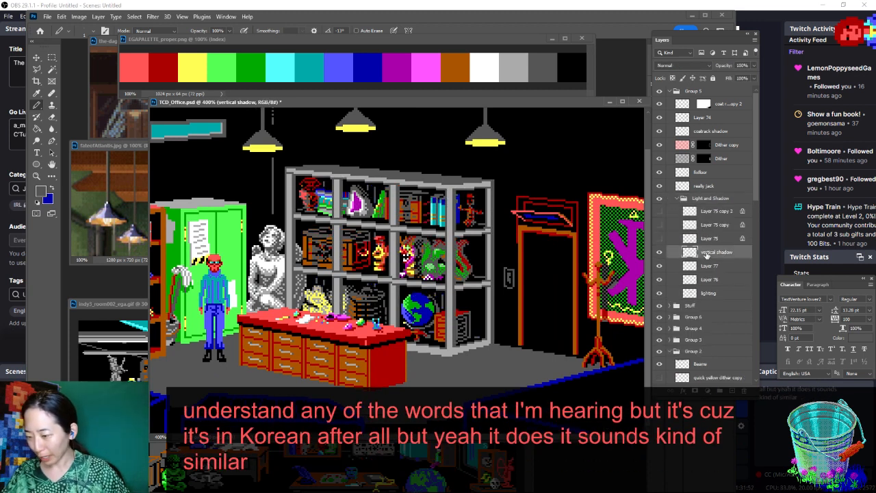
key("ctrl+plus")
key("ctrl+plus")
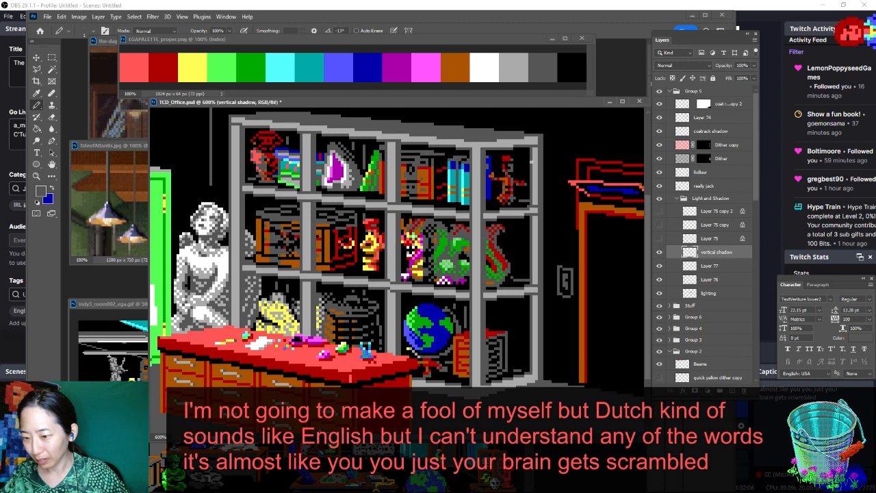
key("ctrl+s")
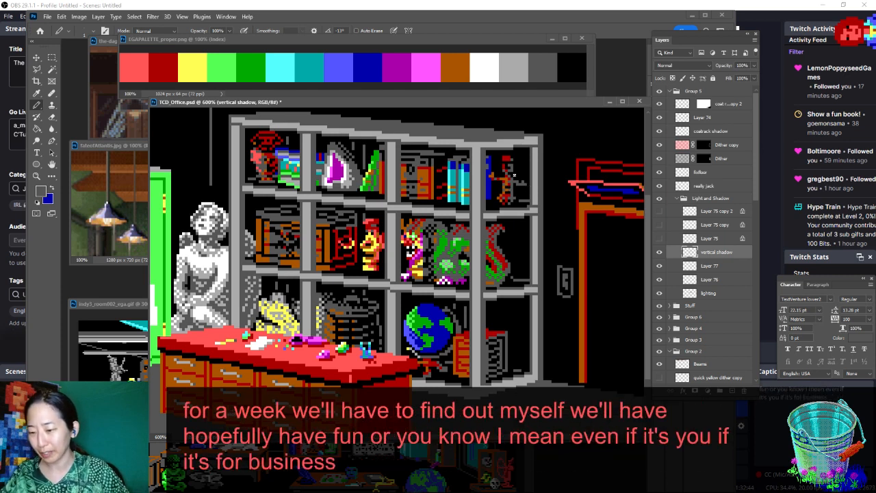
Touch up the red figurine in the shelf's upper right compartment with sampled dark red and dark grey, and save the document
left_click(507, 178, "alt")
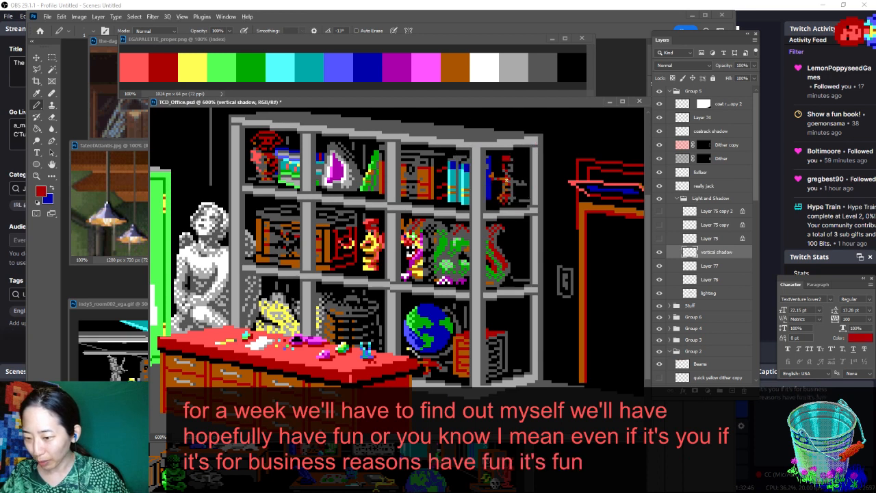
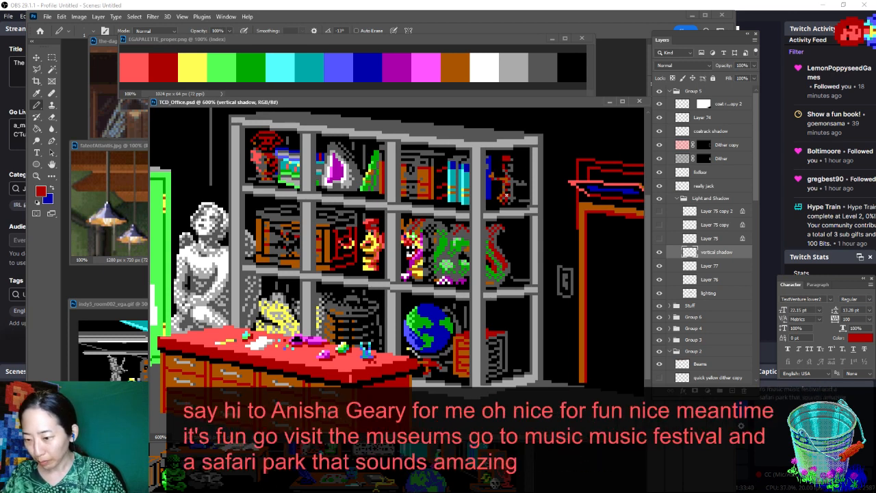
left_click(511, 189, "alt")
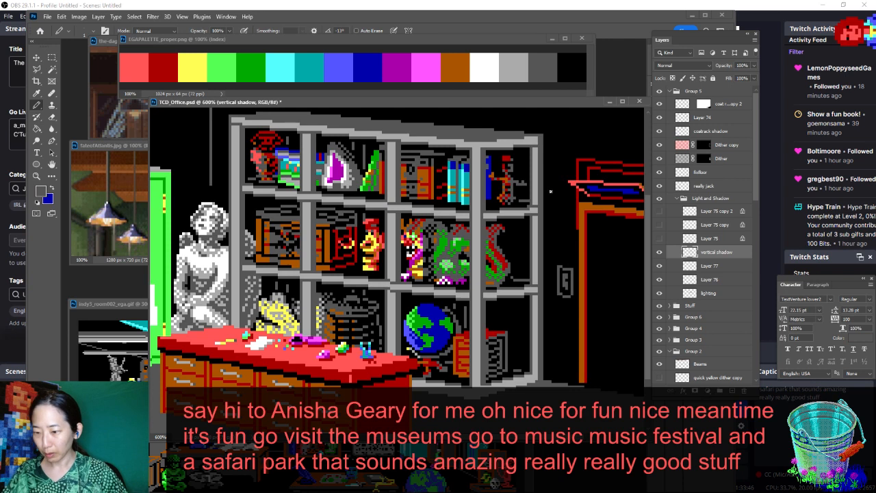
key("ctrl+minus")
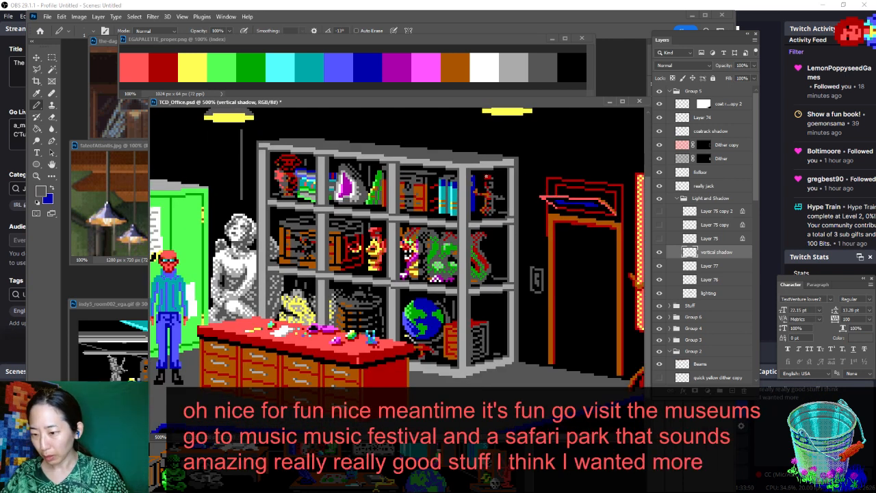
key("ctrl+minus")
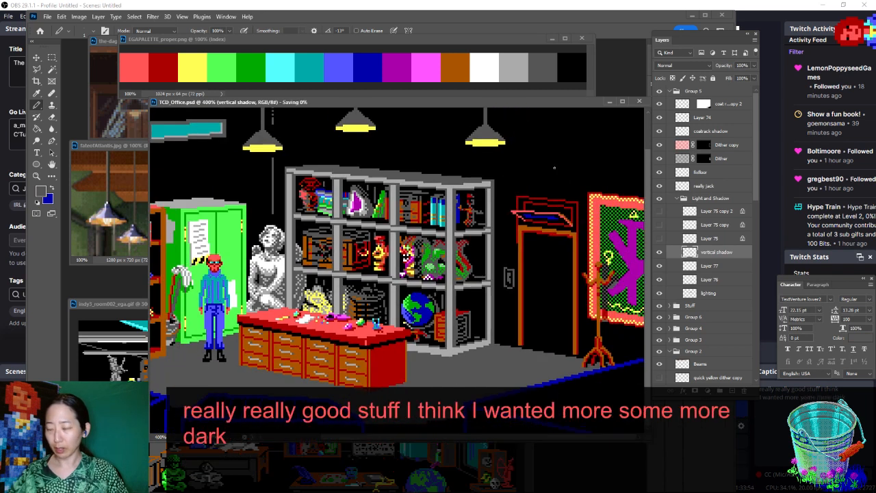
key("ctrl+s")
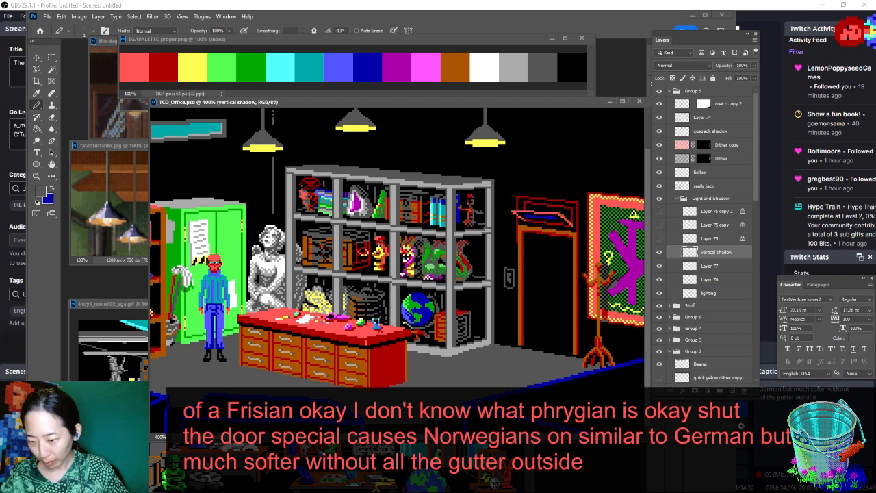
Dither the tail of the green creature on the middle shelf, sample purple from the crystal and save the document
scroll(457, 234, "up", 3)
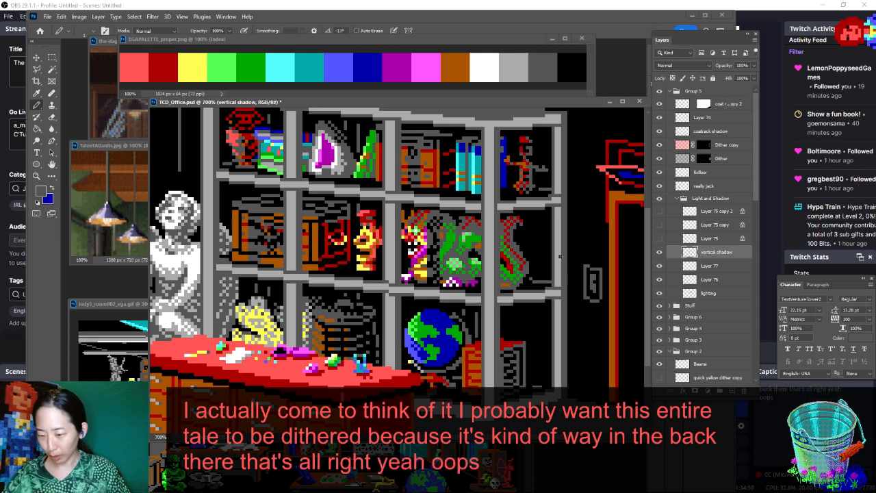
key("ctrl+minus")
key("ctrl+minus")
key("ctrl+minus")
key("ctrl+minus")
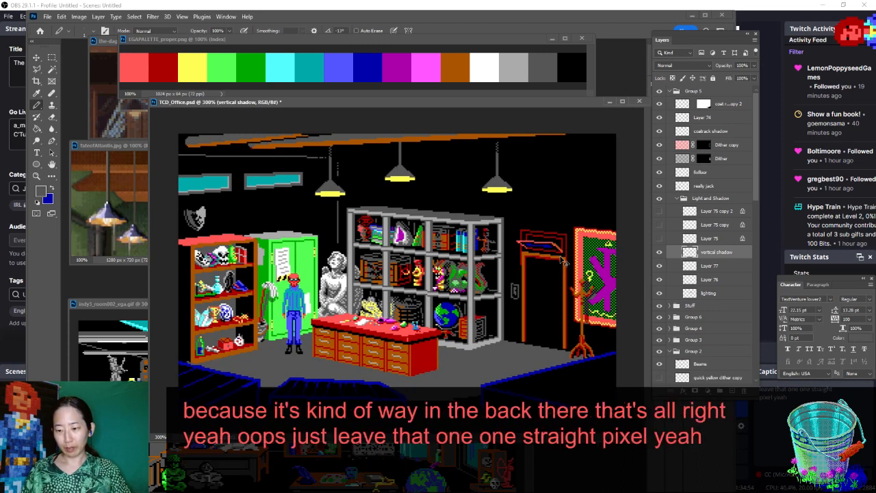
key("ctrl+plus")
key("ctrl+plus")
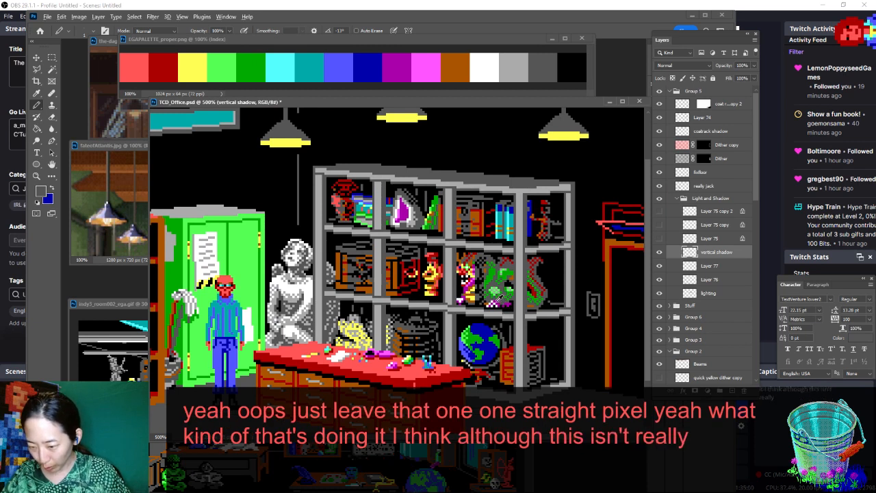
left_click(402, 208, "alt")
key("ctrl+s")
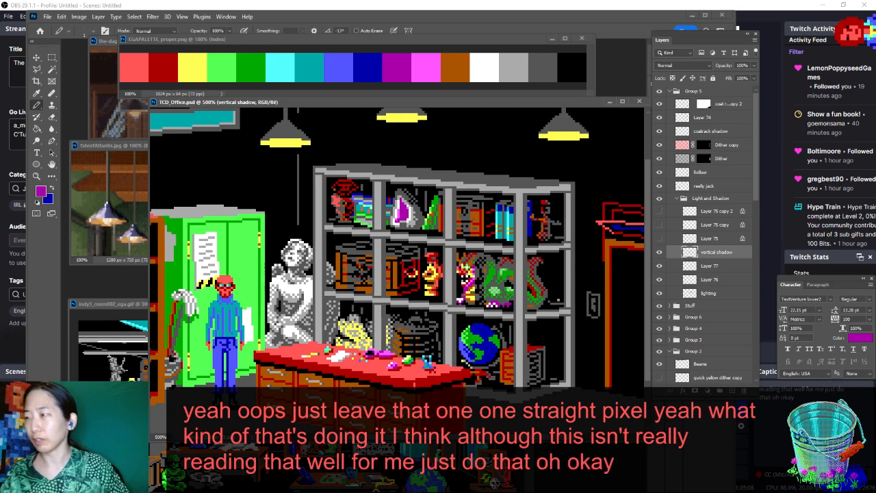
Sample black and retouch the red crate beside the globe on the lowest shelf
key("ctrl+minus")
key("ctrl+minus")
key("ctrl+minus")
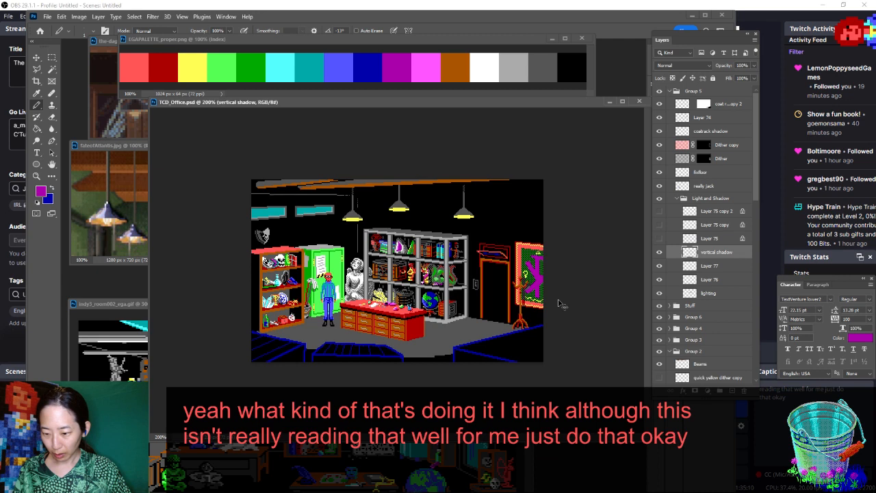
key("ctrl+plus")
key("ctrl+plus")
key("ctrl+plus")
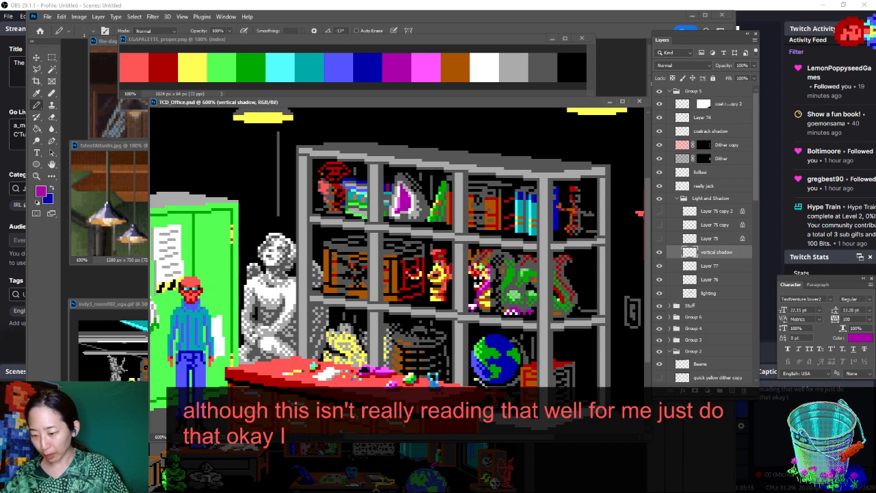
key("ctrl+plus")
key("ctrl+plus")
left_click_drag(543, 344, 397, 227)
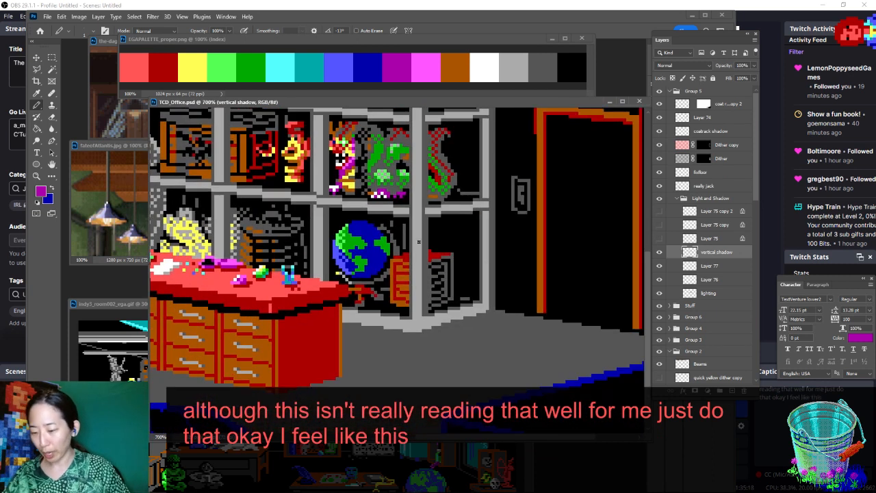
left_click(427, 245, "alt")
left_click(405, 258)
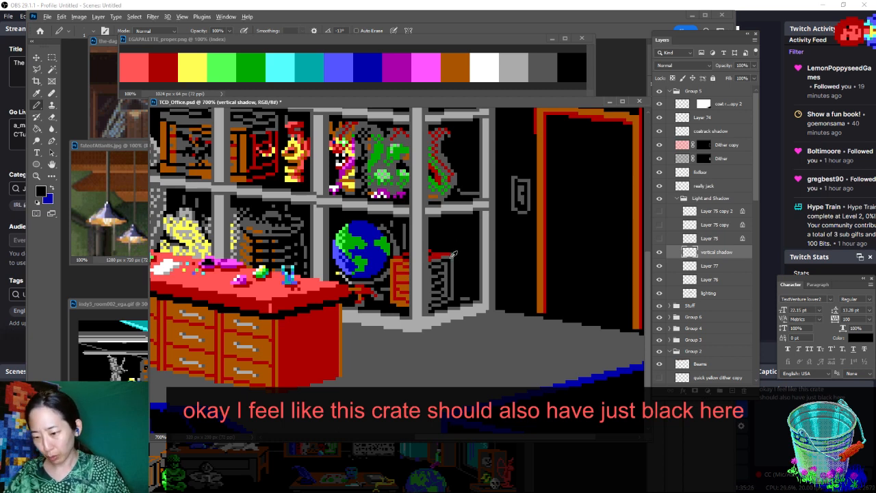
Retouch the top edge of the crate in the lowest shelf's far right compartment with sampled dark grey, black and dark red, and save the document
left_click(450, 260, "alt")
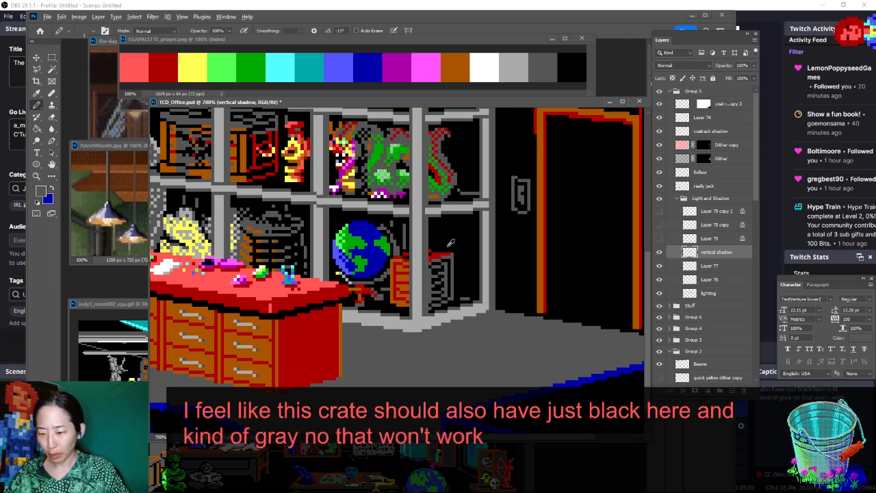
left_click(431, 256, "alt")
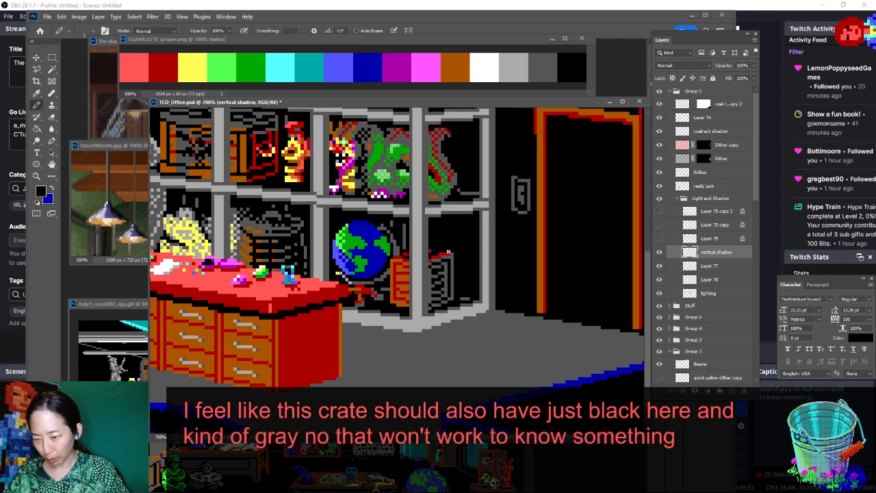
left_click(433, 251, "alt")
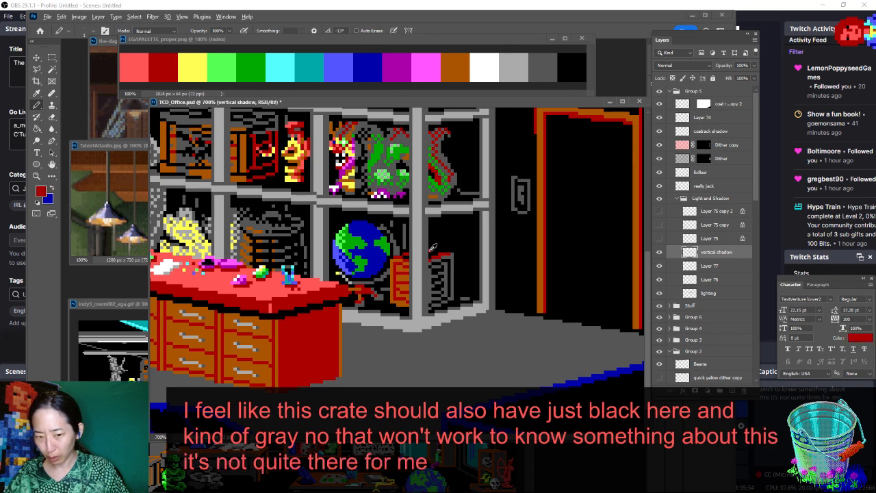
key("ctrl+s")
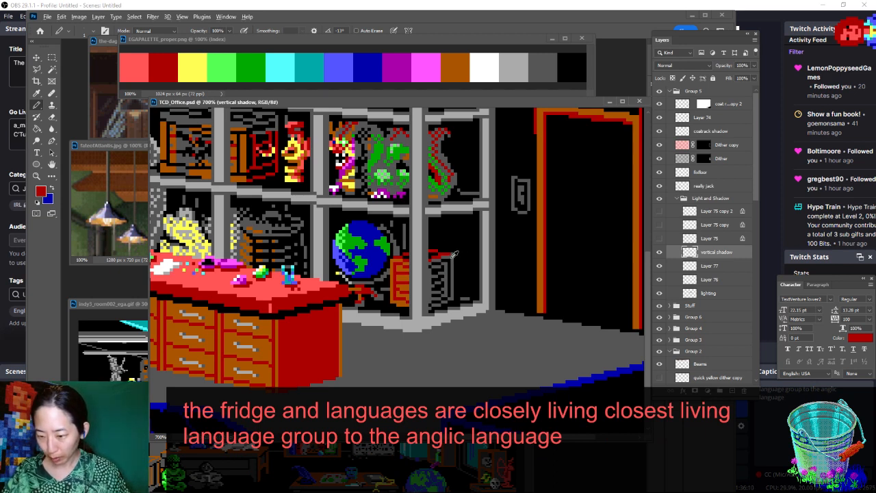
Replace the red top edge of the far right crate with sampled black and dark grey pixels, and save the document
left_click(453, 256, "alt")
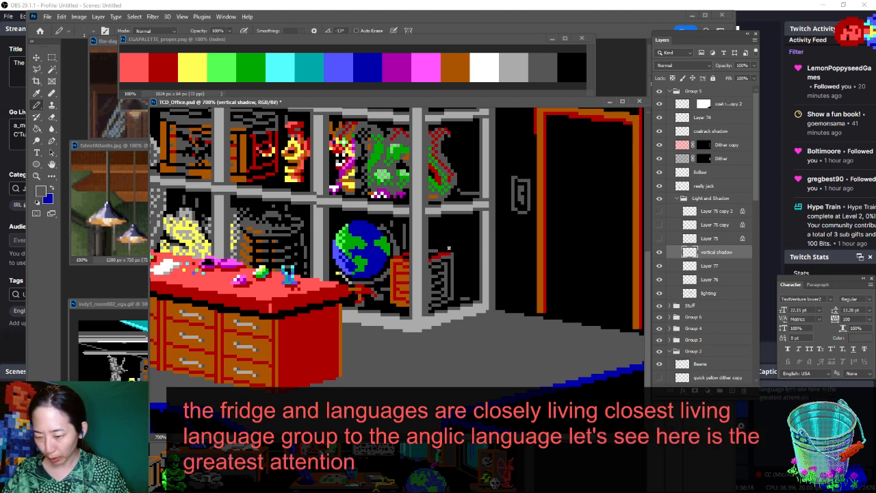
left_click(450, 252, "alt")
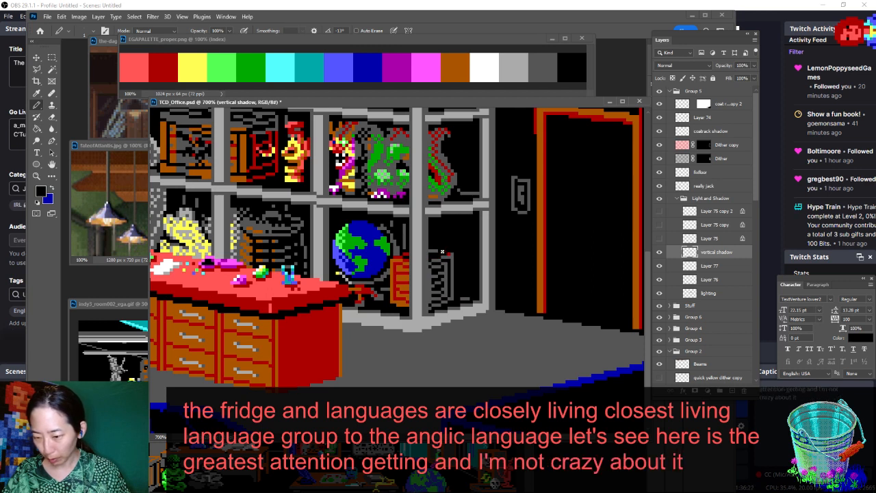
left_click(432, 250, "alt")
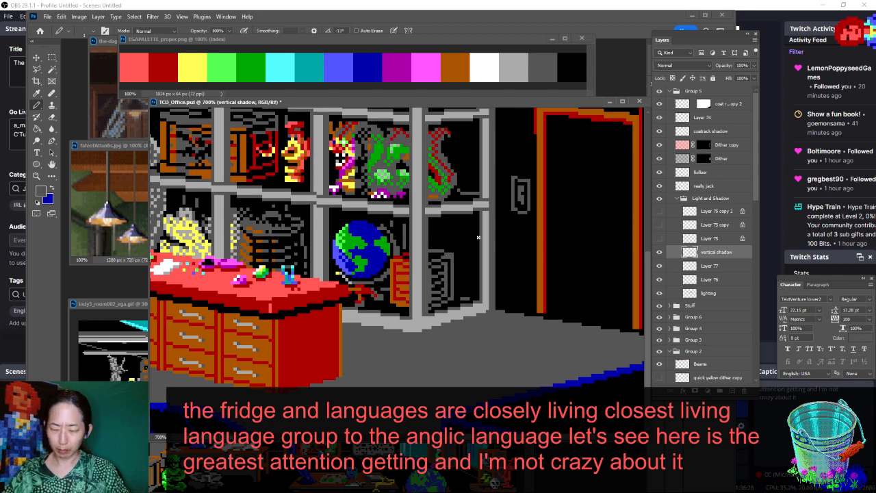
key("ctrl+s")
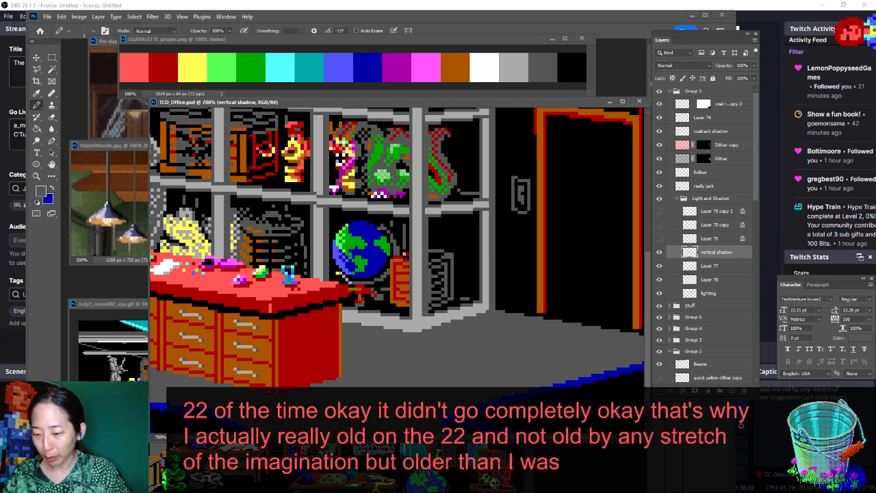
Touch up the top edge of the red crate beside the globe with dark grey and sampled black, and save the document
left_click_drag(408, 255, 396, 257)
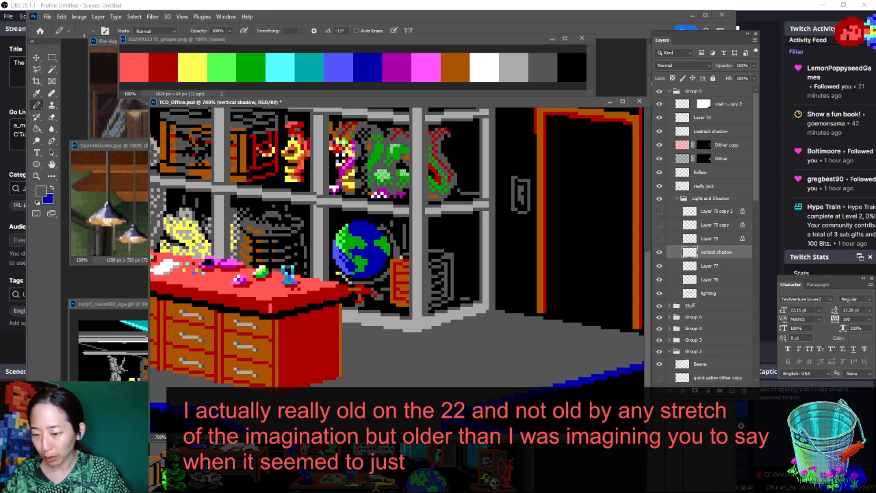
left_click(395, 256, "alt")
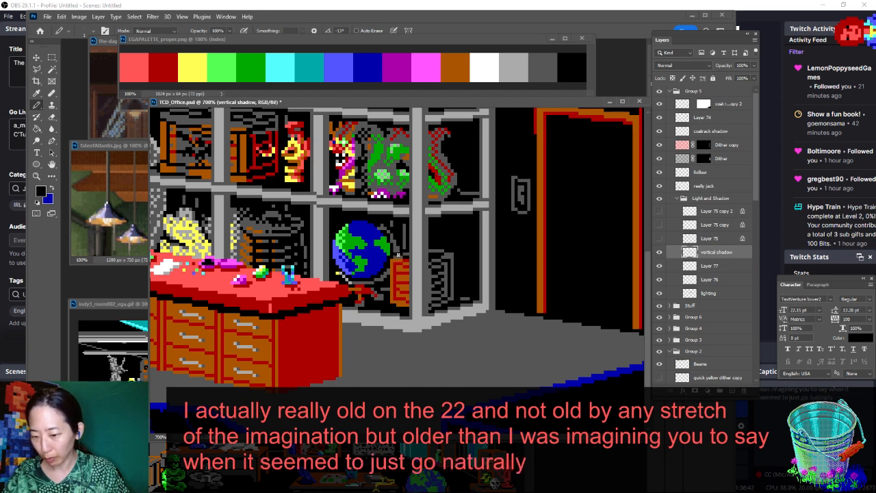
key("ctrl+s")
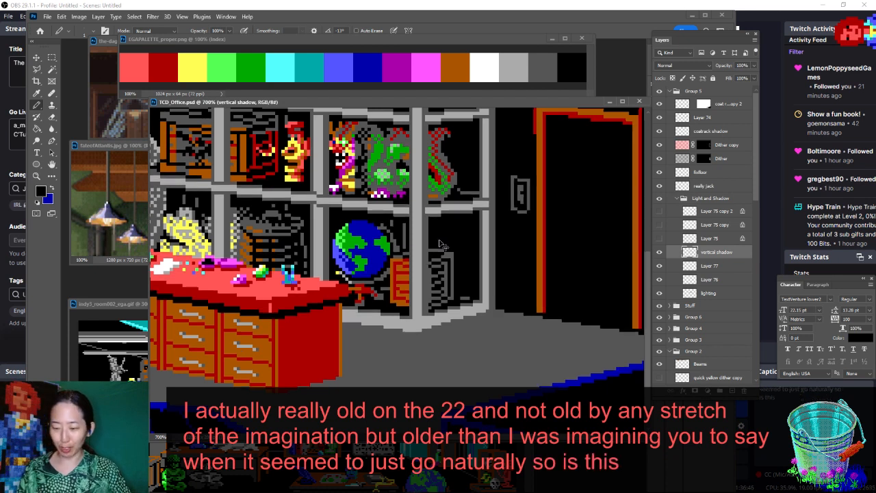
Collapse the Light and Shadow group and compare the whole scene with and without it
scroll(439, 239, "down", 4)
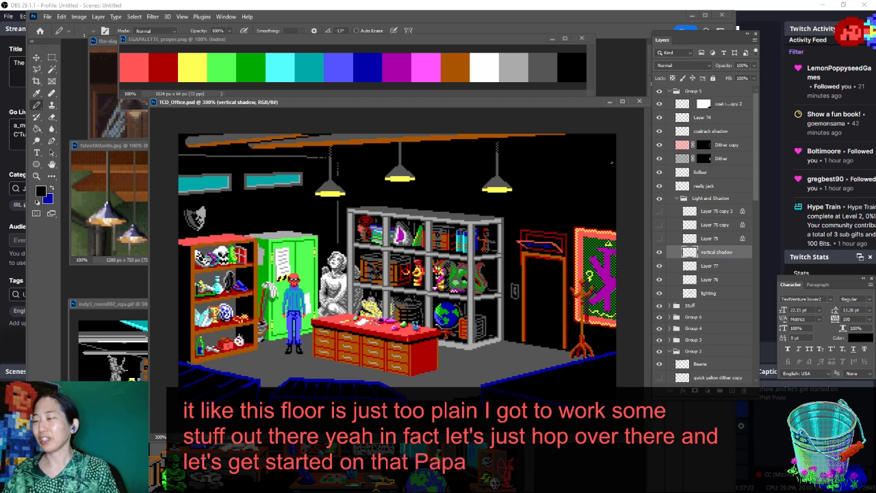
left_click(676, 198)
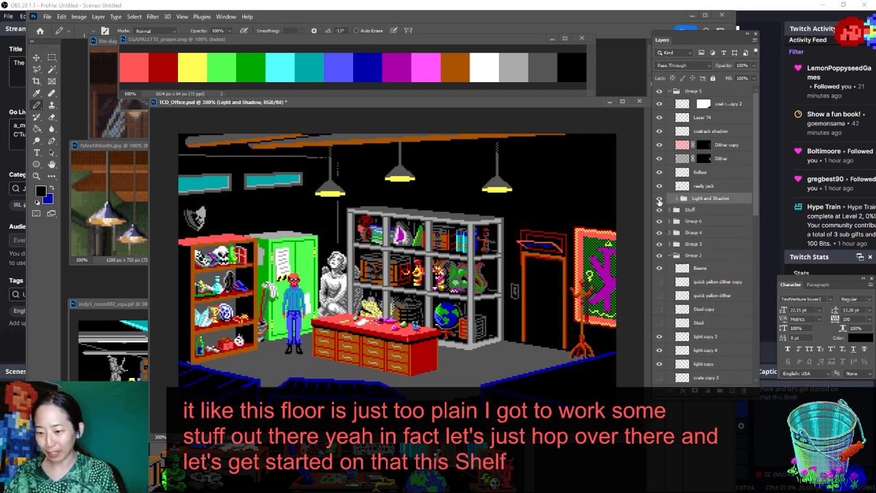
left_click(659, 199)
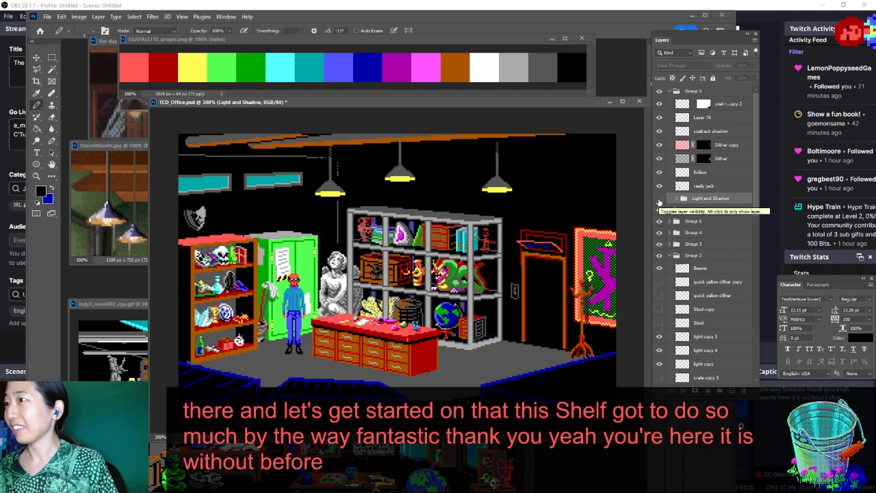
left_click(659, 198)
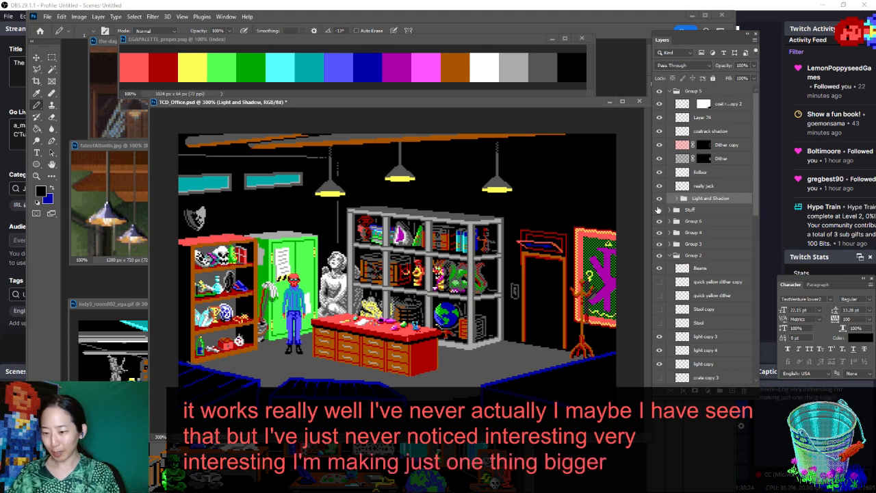
left_click(659, 210)
left_click(658, 210)
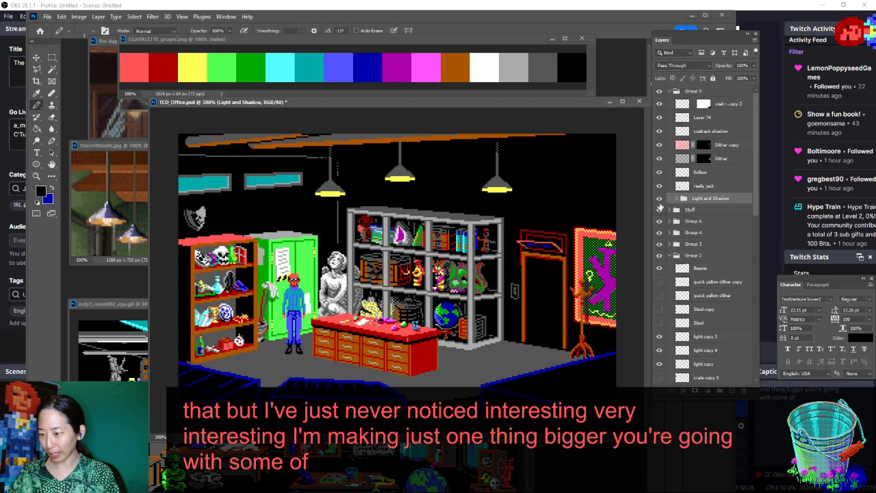
left_click(661, 199)
left_click(661, 199)
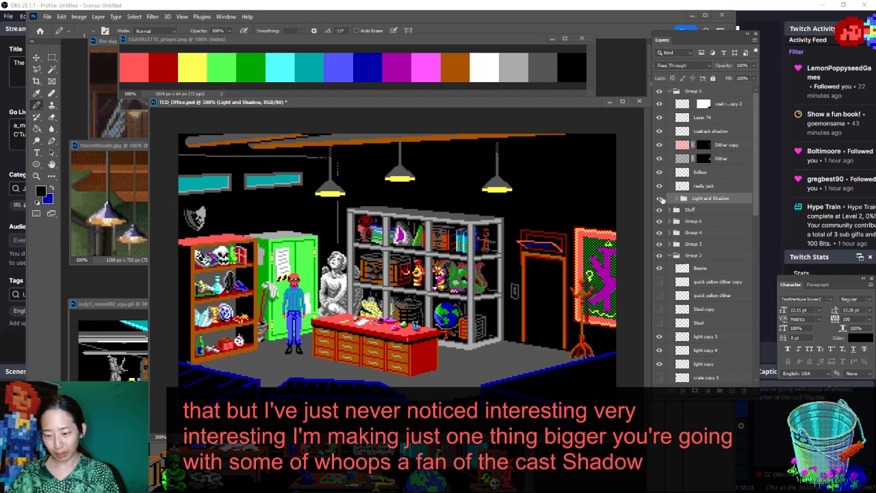
left_click(661, 199)
left_click(661, 199)
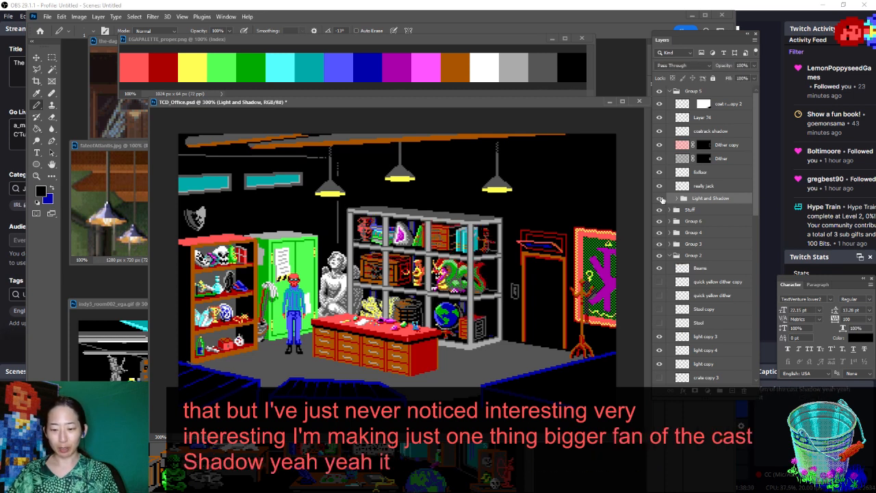
left_click(661, 199)
left_click(661, 199)
left_click(661, 199)
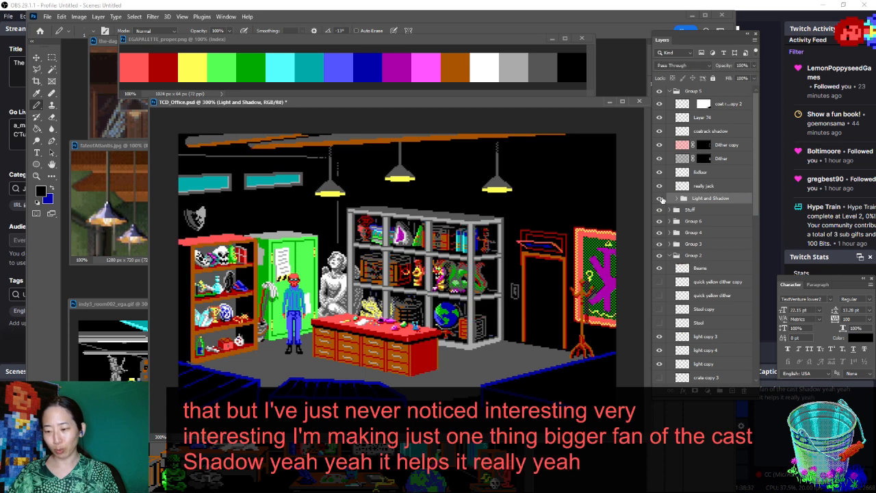
left_click(661, 199)
left_click(661, 200)
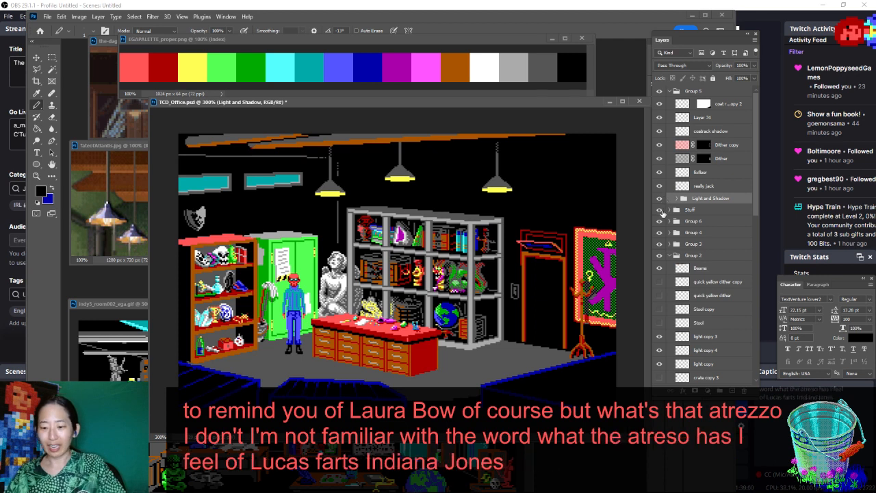
View the indy3_room002_ega.gif reference, return to TCD_Office.psd and save it
left_click_drag(129, 303, 142, 61)
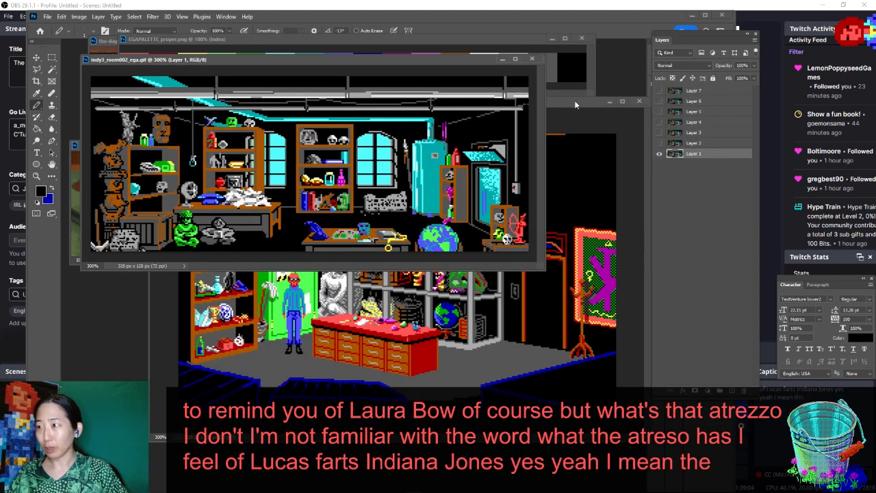
left_click_drag(574, 99, 576, 78)
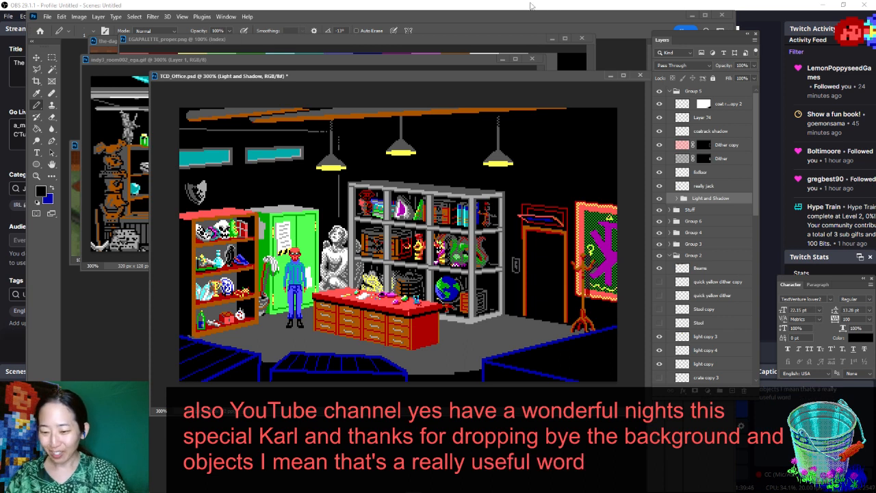
left_click_drag(399, 76, 391, 89)
key("ctrl+s")
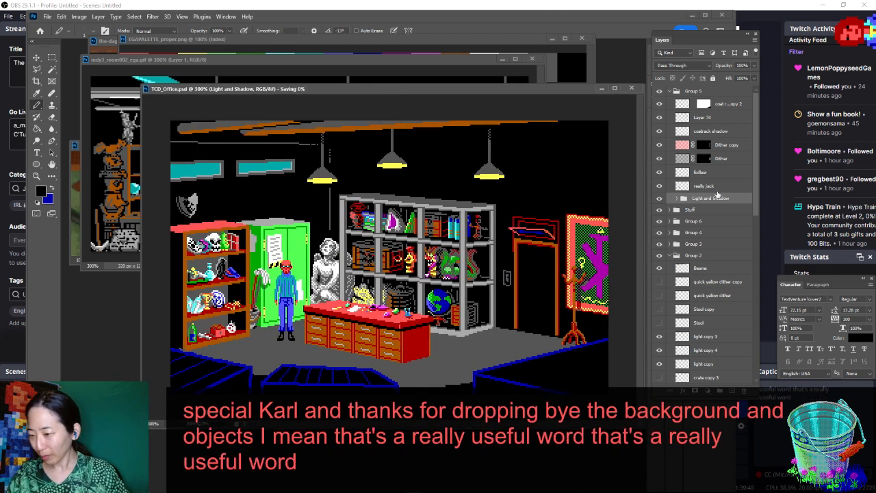
Add a new layer directly above the vertical shadow layer in the Light and Shadow group
left_click(676, 198)
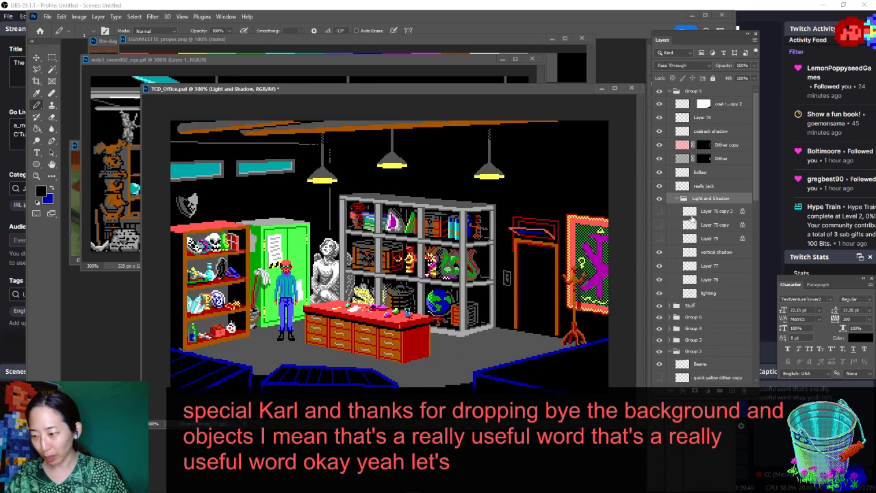
left_click(702, 253)
key("ctrl+shift+n")
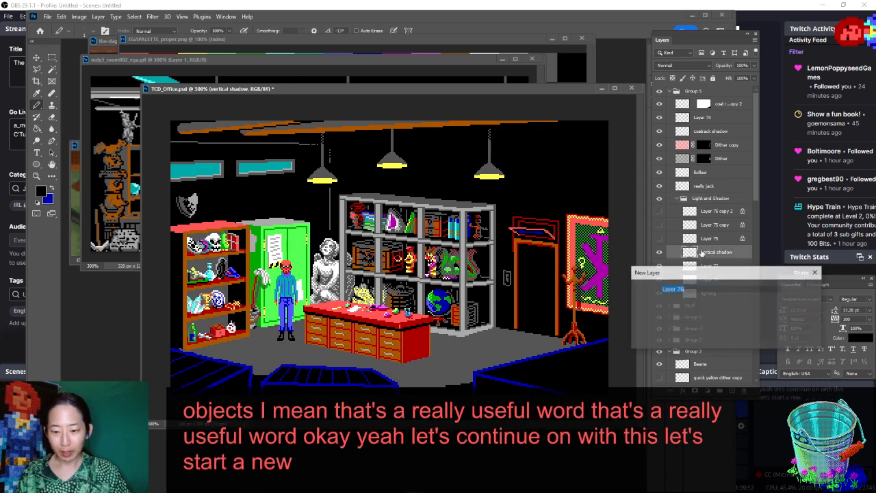
key("Return")
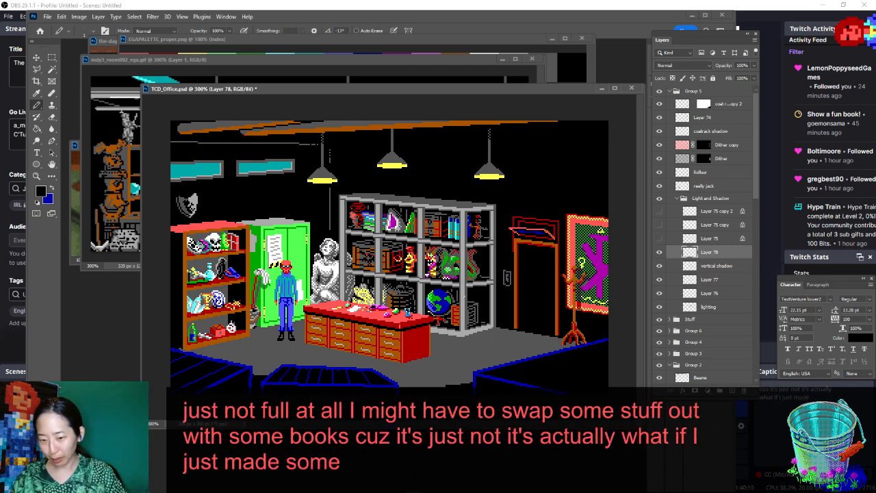
Select the layer of the red box on the brown bookcase's lowest shelf and check it by toggling its visibility
right_click(224, 343)
left_click(247, 346)
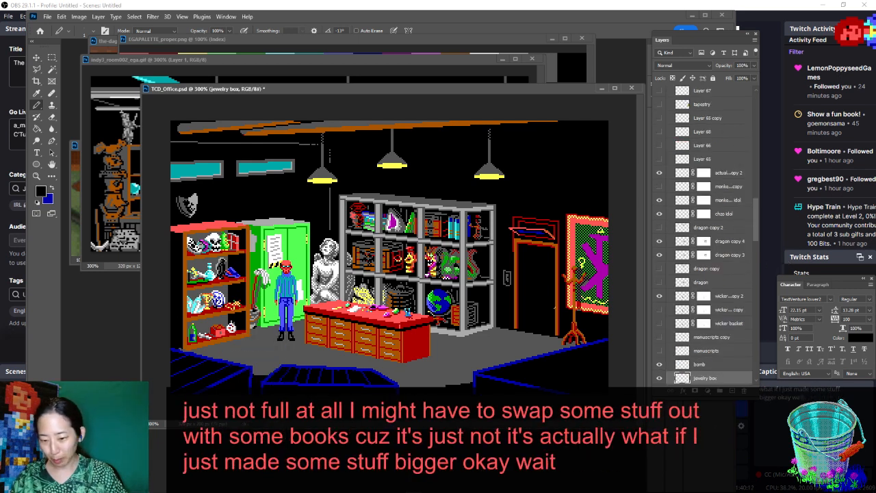
scroll(697, 299, "down", 1)
left_click(658, 358)
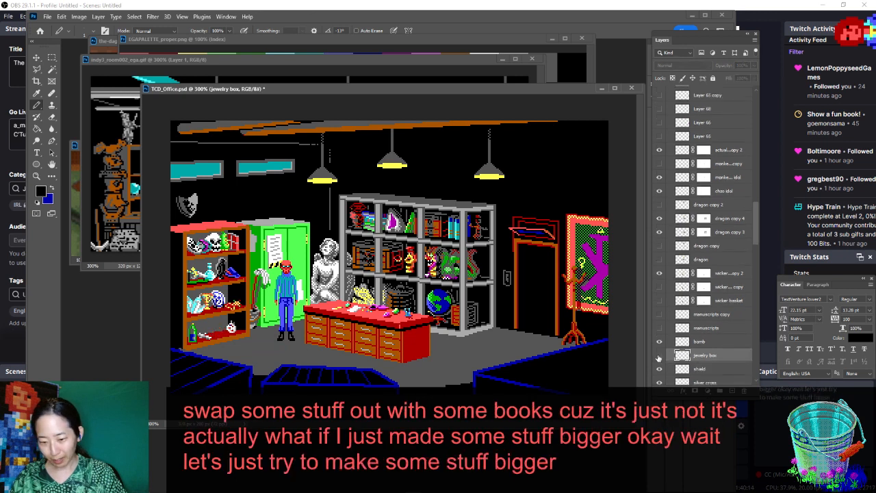
left_click(658, 358)
scroll(708, 329, "down", 1)
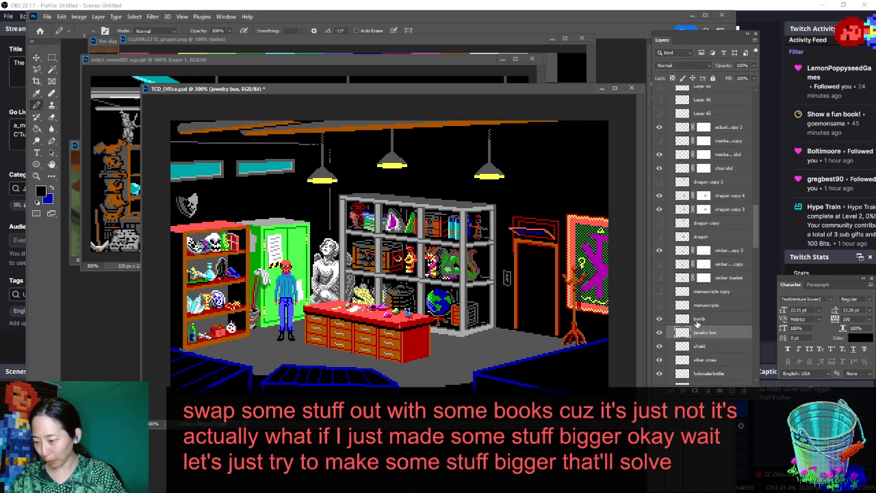
Duplicate the bomb and jewelry box layers and hide the originals
left_click(703, 321)
left_click(710, 332, "shift")
right_click(710, 332)
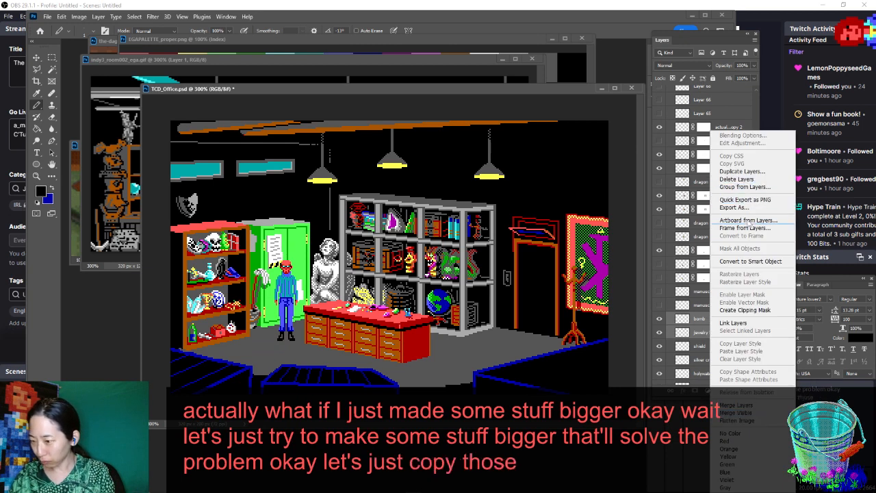
left_click(753, 171)
key("Return")
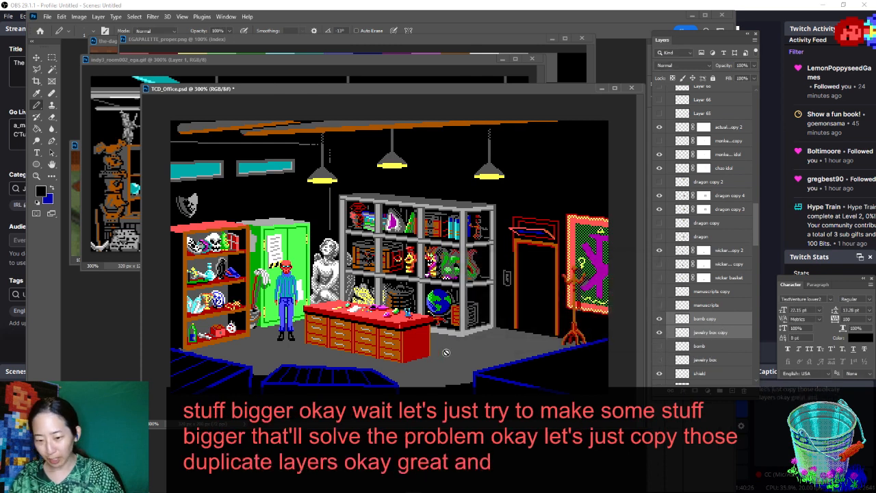
Hide the bomb copy layer and activate the Move tool on the jewelry box copy at the brown bookcase's lowest shelf
key("ctrl+plus")
key("ctrl+plus")
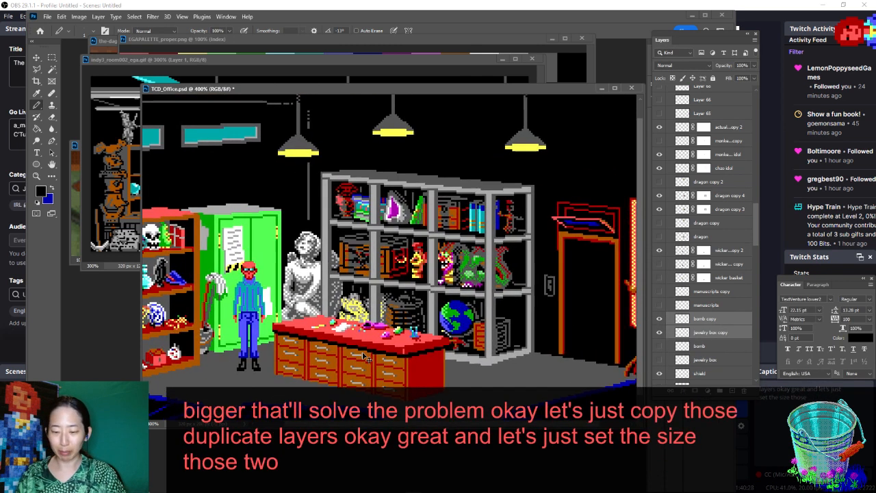
left_click_drag(262, 282, 395, 217)
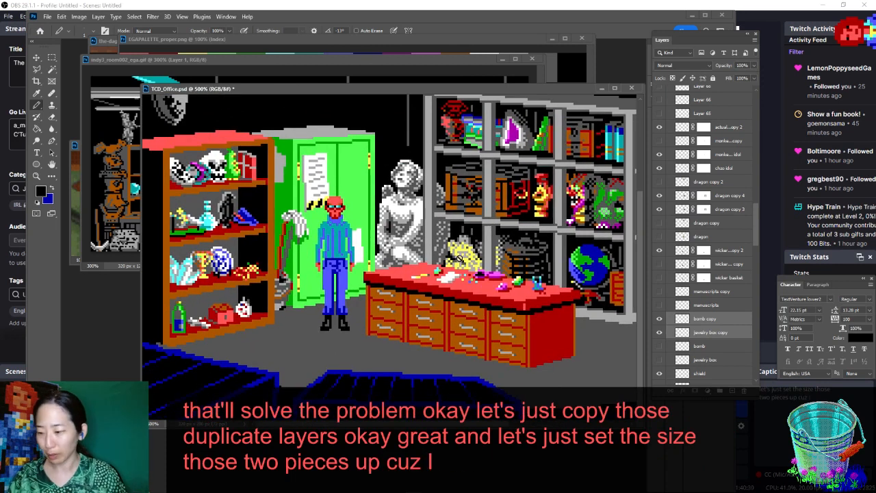
left_click(659, 320)
key("v")
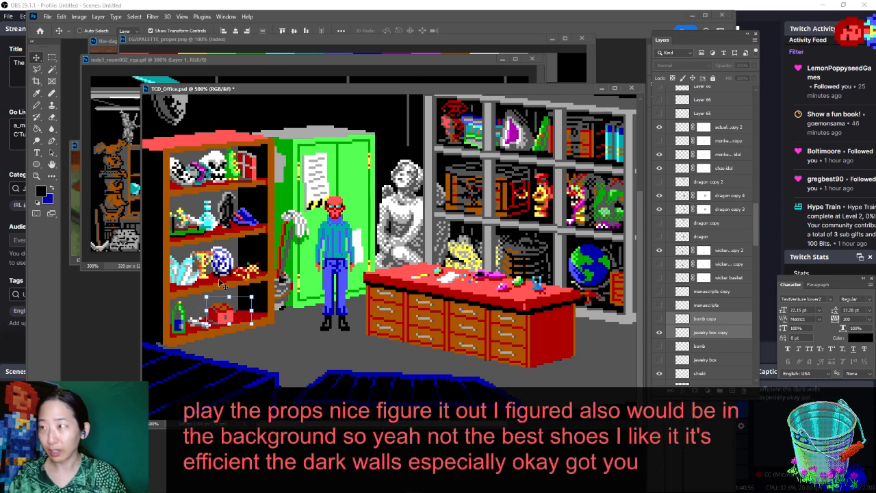
key("e")
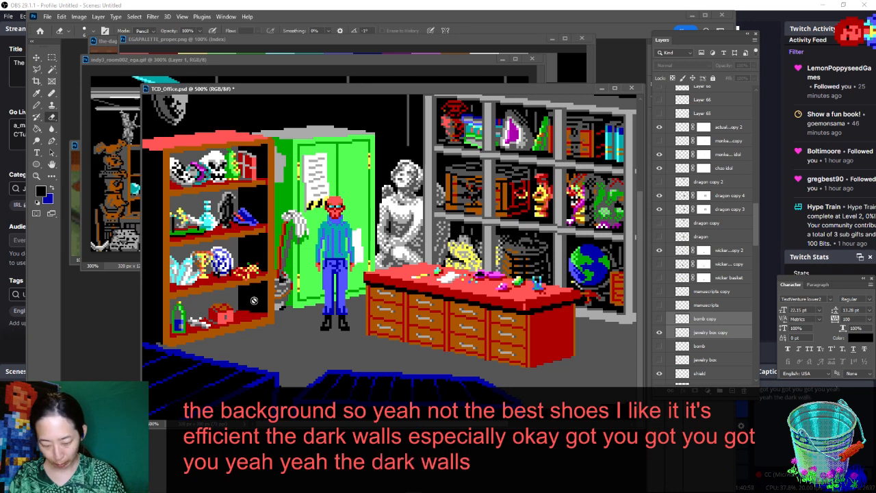
key("ctrl+t")
left_click_drag(252, 296, 273, 290)
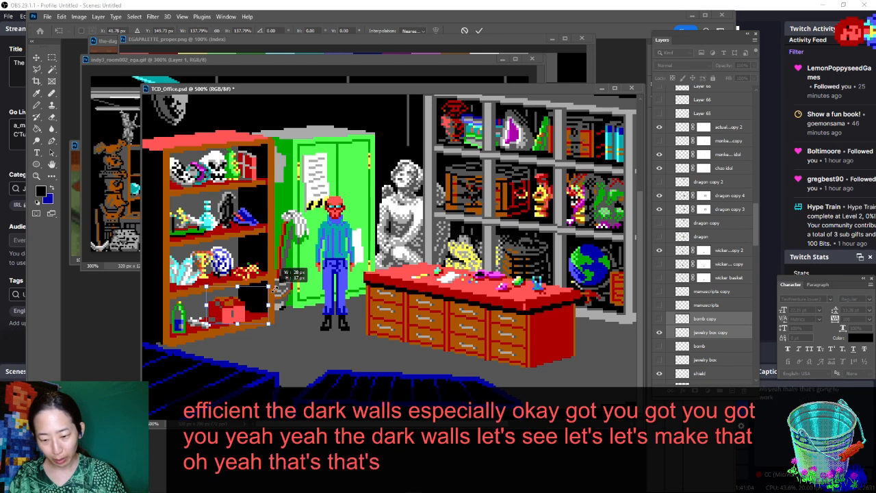
left_click_drag(274, 289, 279, 287)
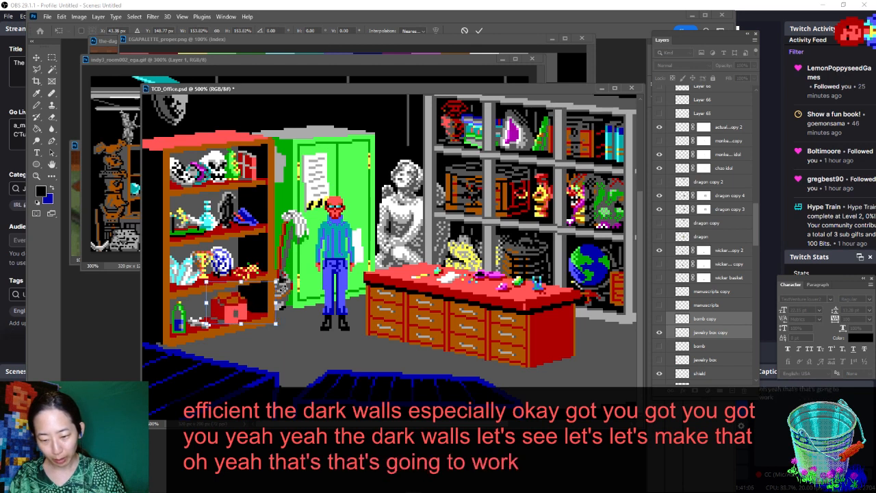
key("Escape")
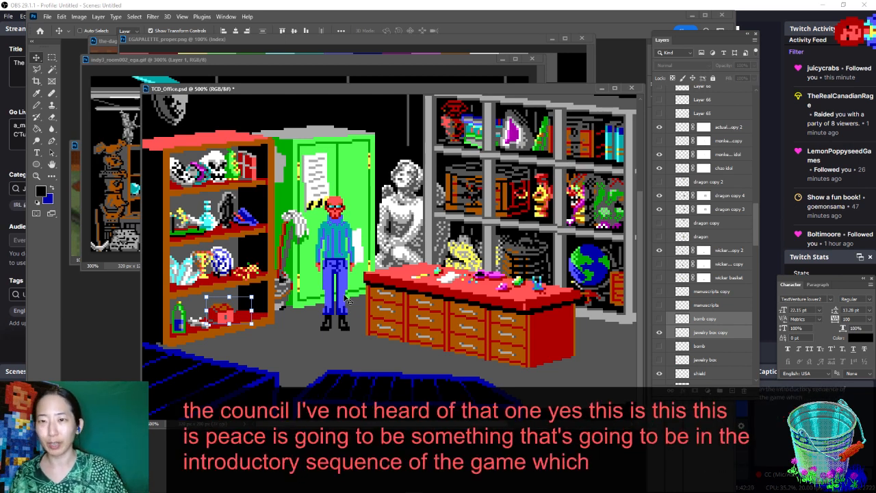
Collapse the open layer groups, hide every group and show Layer 1 copy to view the room's early version
key("ctrl+minus")
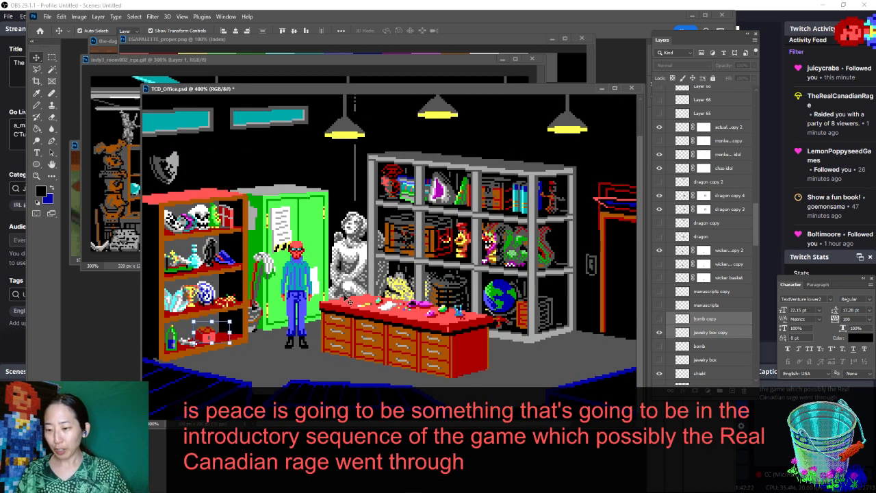
key("ctrl+minus")
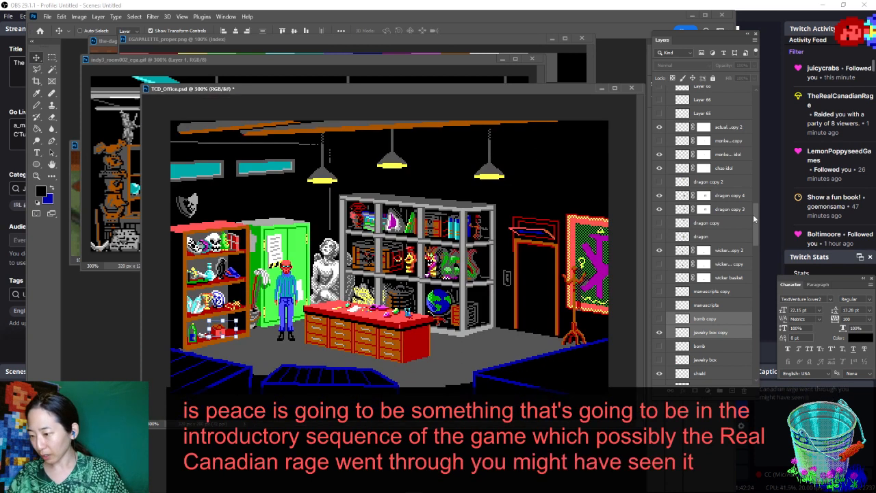
left_click_drag(754, 217, 750, 78)
left_click(670, 92)
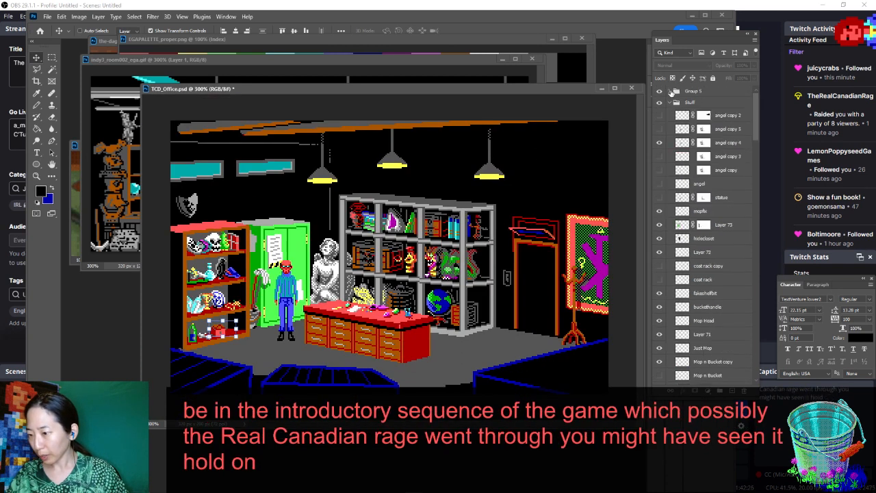
left_click(670, 103)
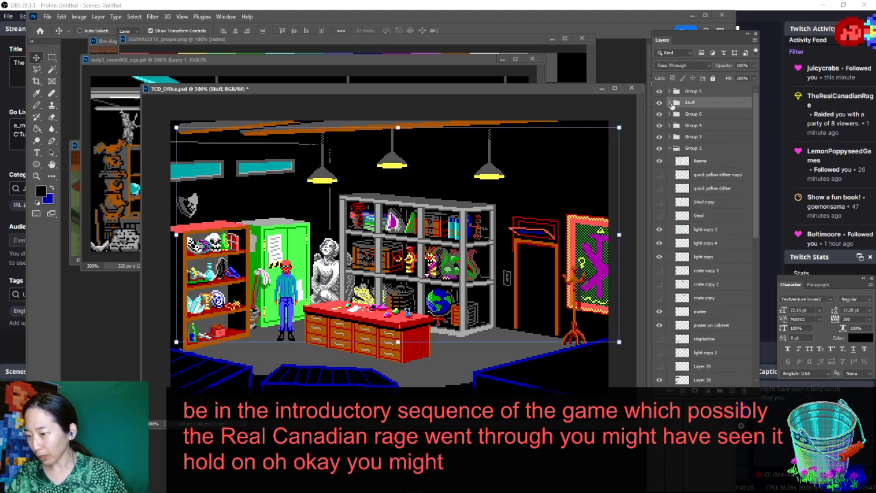
left_click(670, 148)
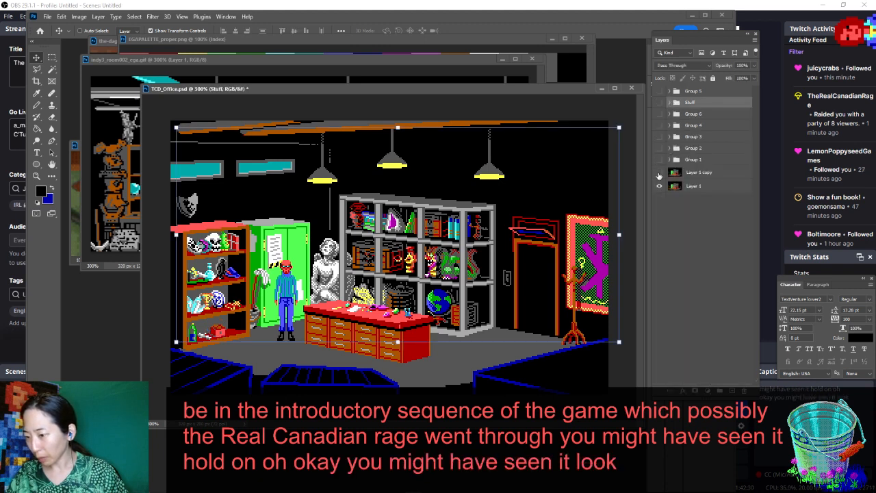
left_click(659, 172)
key("b")
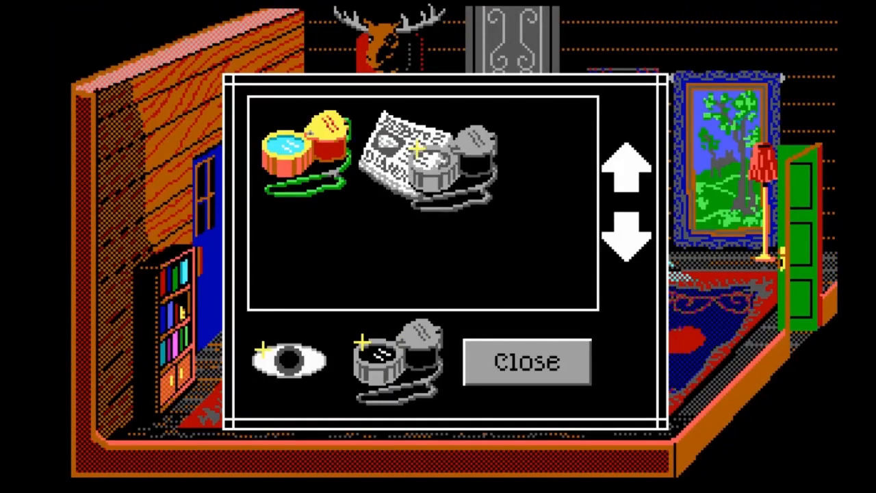
left_click(438, 158)
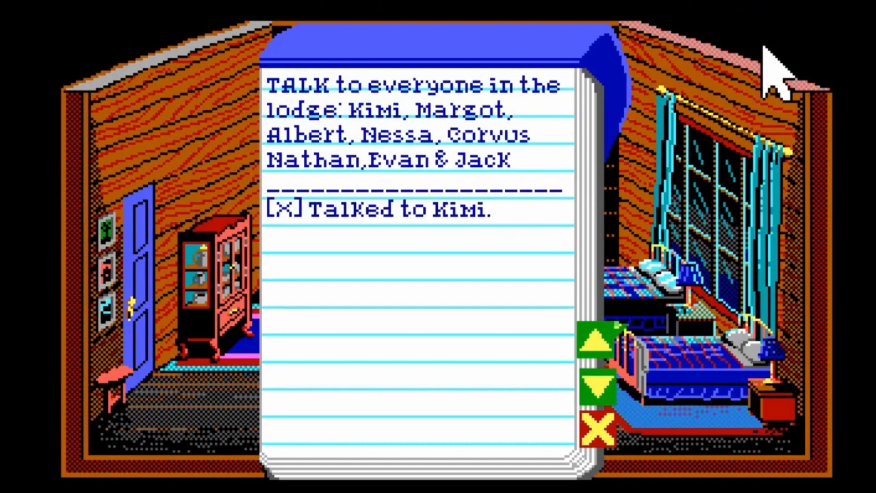
left_click(605, 432)
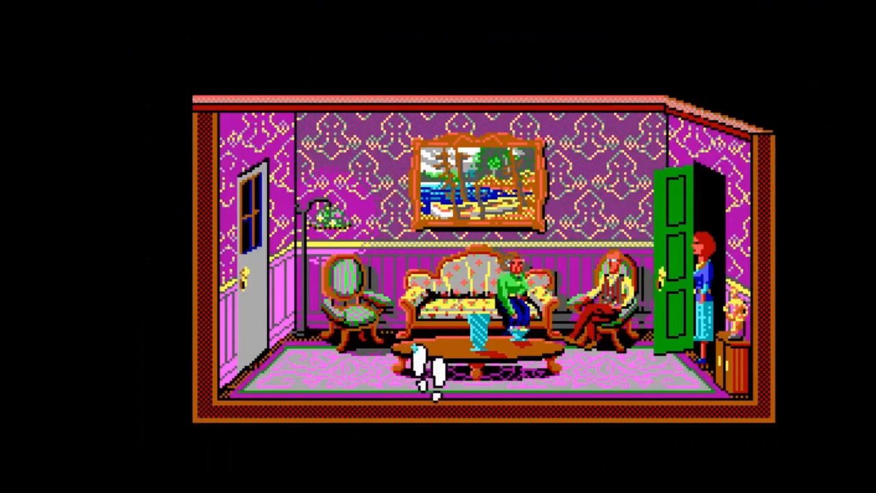
left_click(438, 370)
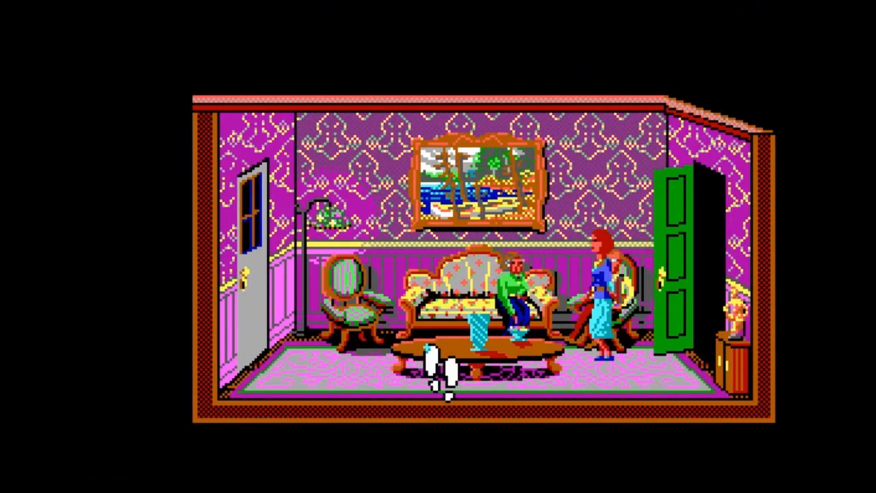
type("Sit")
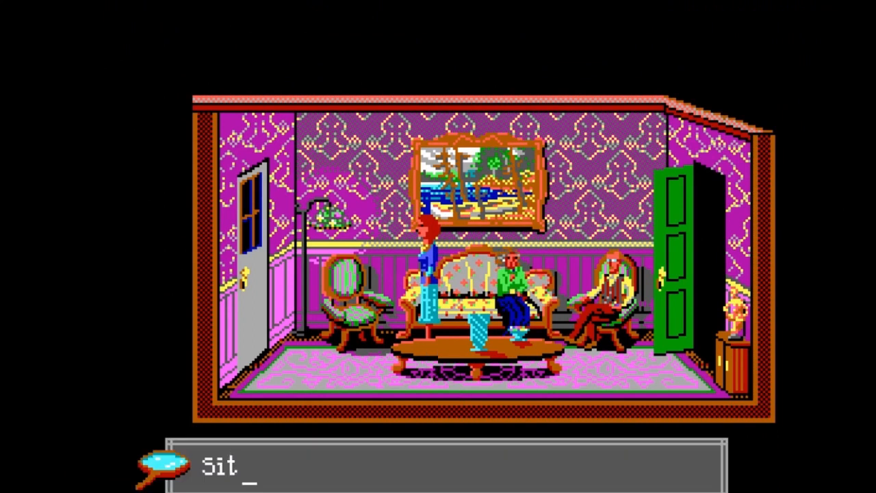
key("Return")
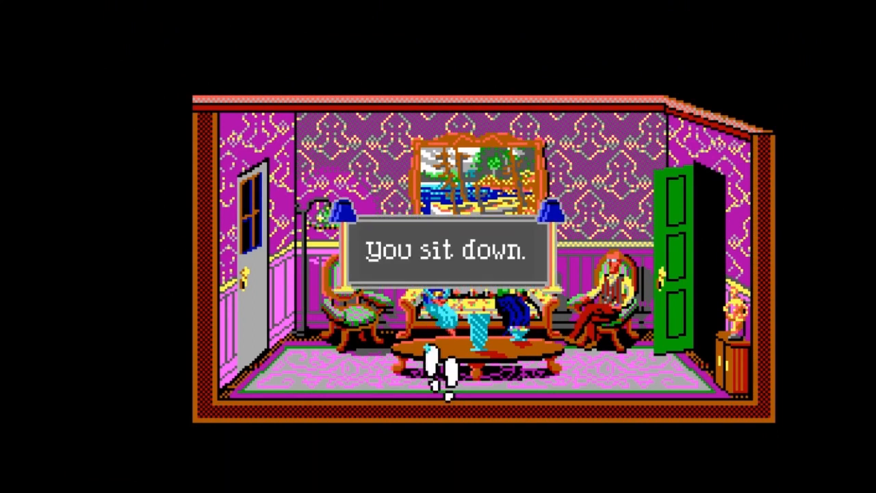
type("Spin")
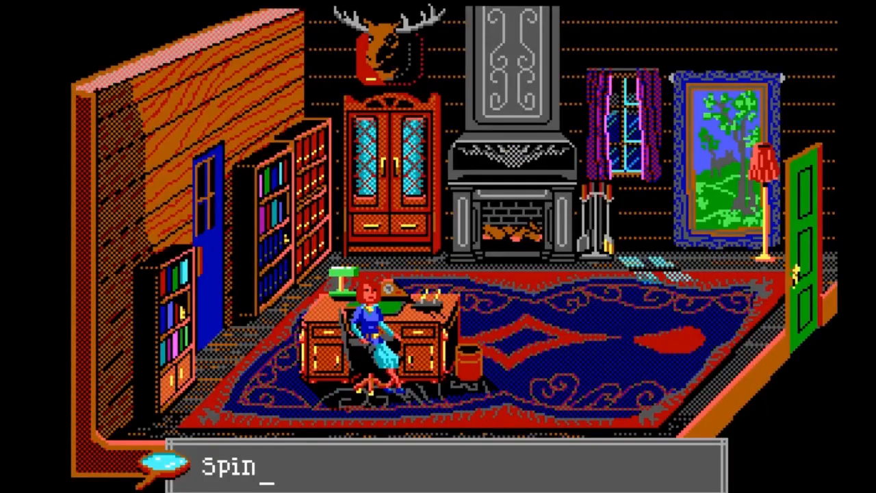
key("Return")
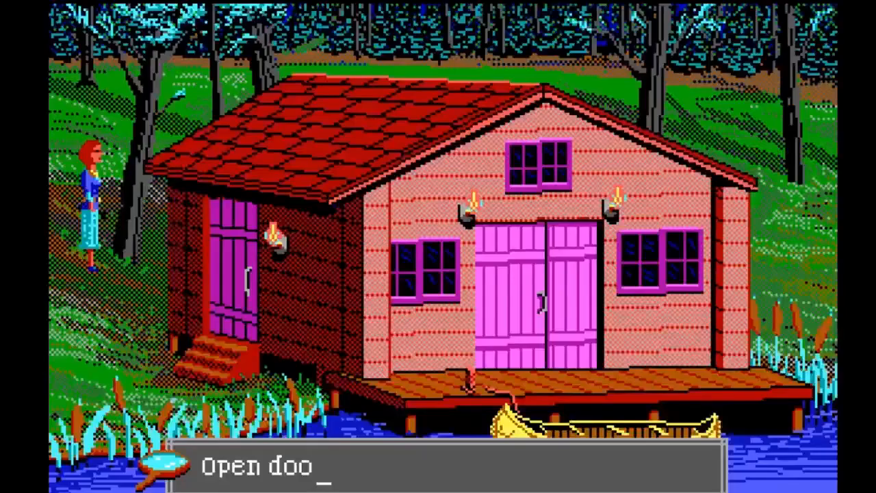
type("r")
key("Return")
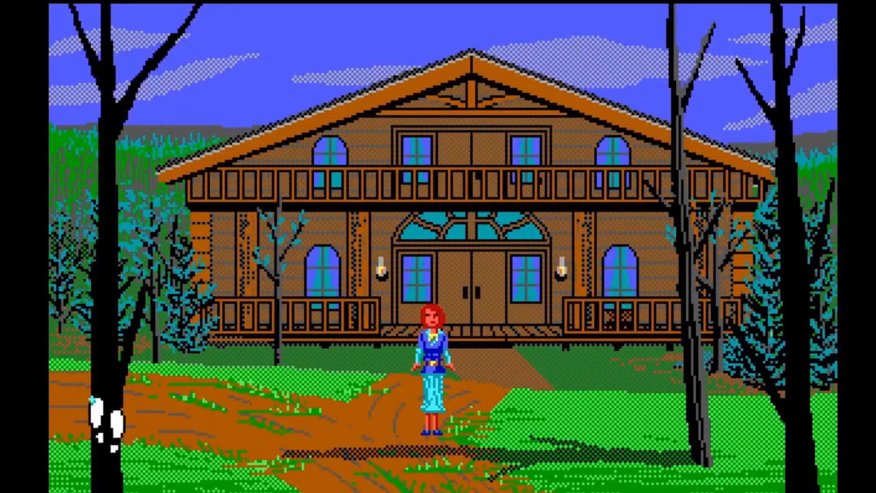
left_click(68, 415)
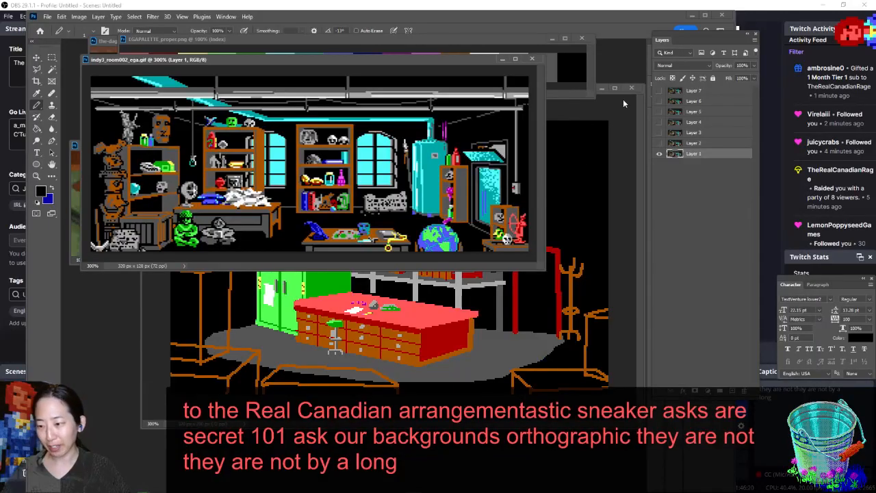
Return to TCD_Office.psd and compare the room's early stages by toggling the visibility of Layer 1 copy and Group 1
left_click(624, 104)
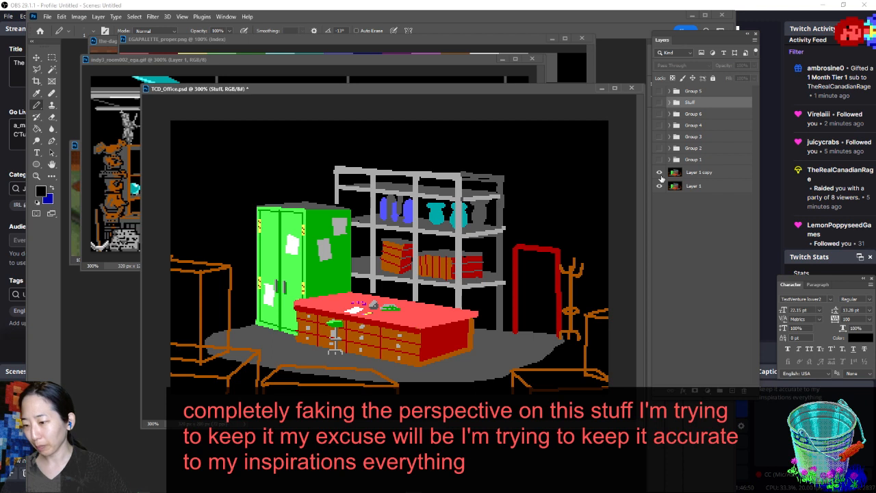
left_click(660, 173)
left_click(659, 173)
left_click(660, 173)
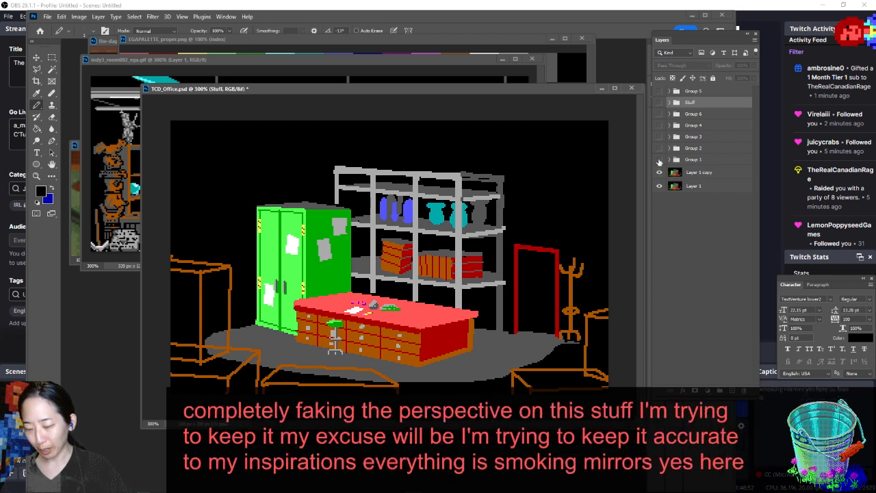
left_click(660, 160)
left_click(660, 160)
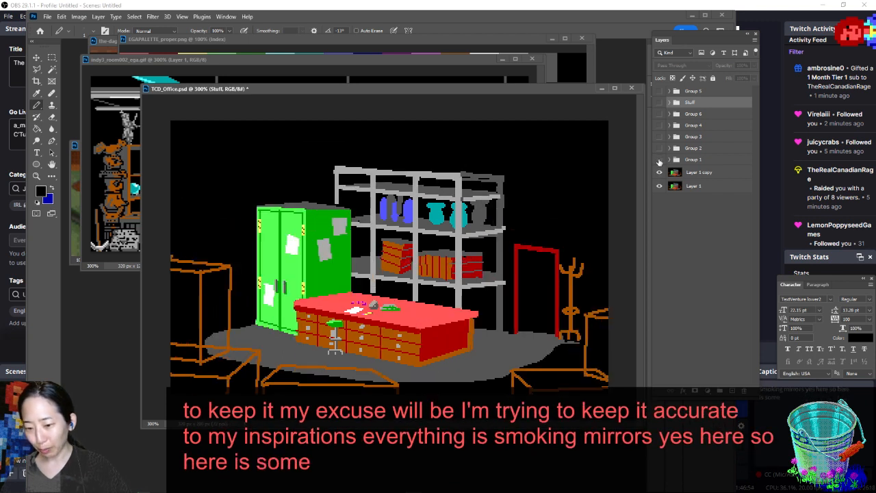
left_click(660, 160)
left_click(660, 160)
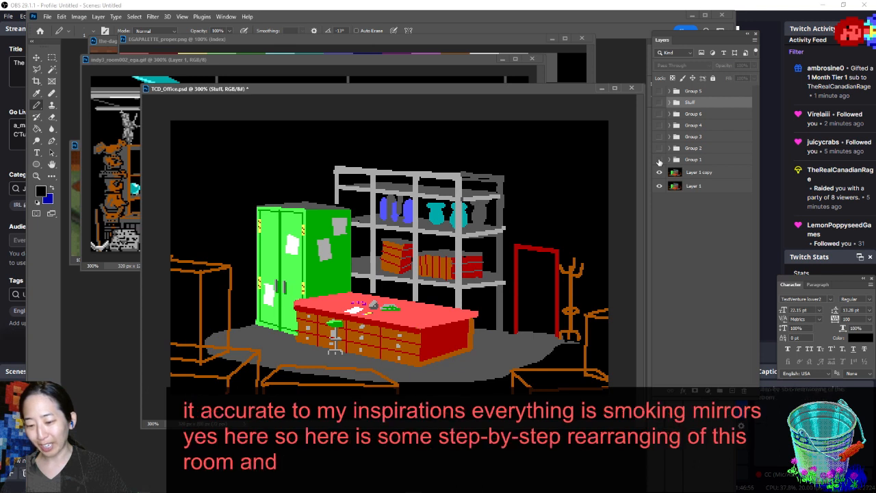
Show Group 1, Group 2, Group 3, Group 4, Group 6, Stuff and Group 5 one after another, and briefly inspect Group 5's layers
left_click(660, 160)
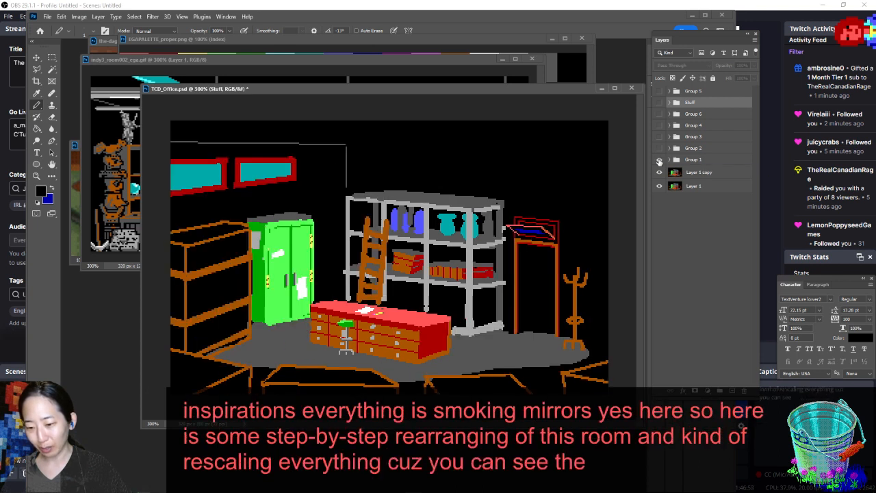
left_click(660, 149)
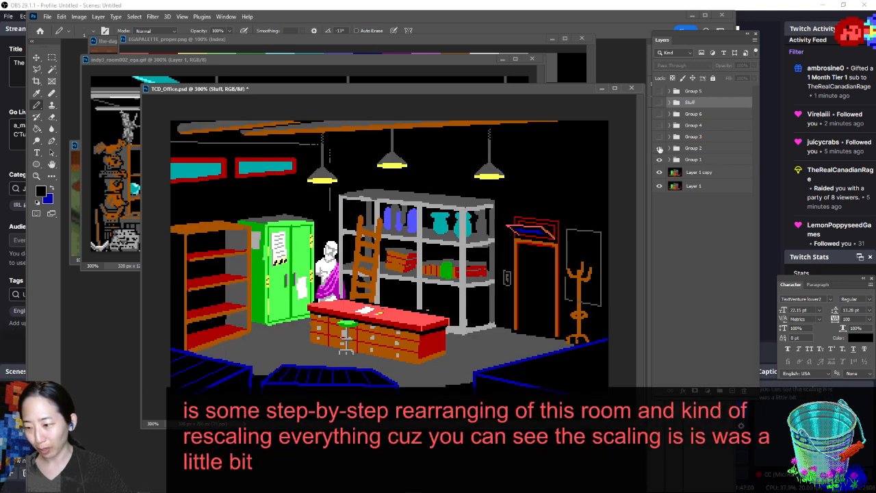
left_click(660, 138)
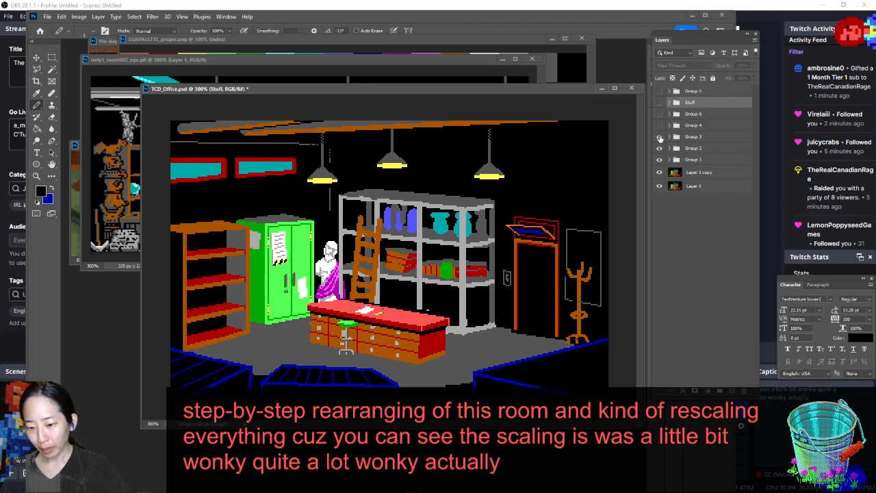
left_click(659, 126)
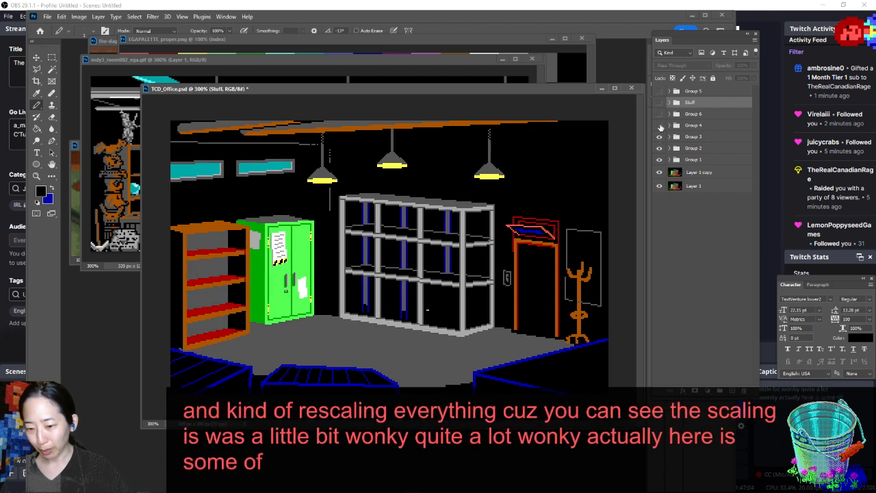
left_click(660, 125)
left_click(660, 126)
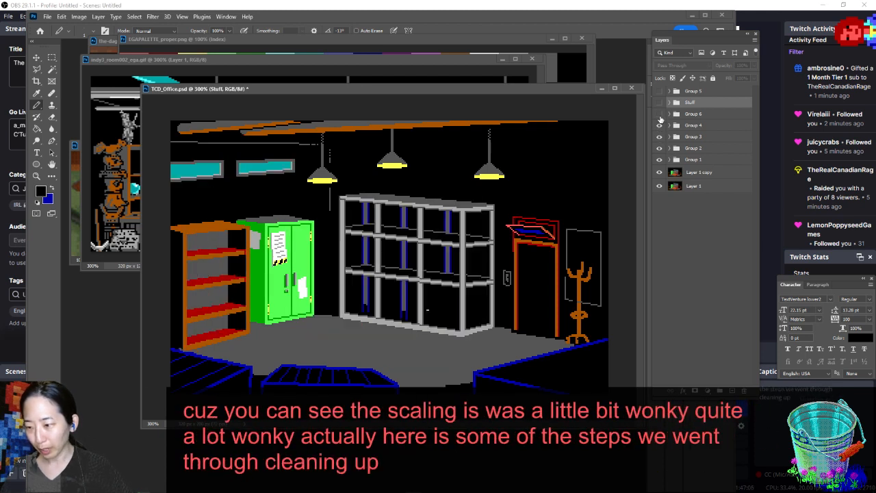
left_click(660, 115)
left_click(659, 102)
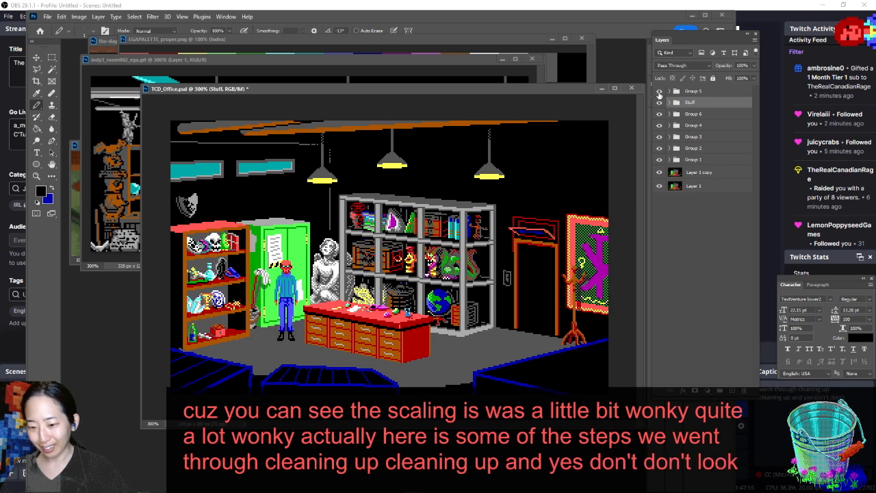
left_click(659, 91)
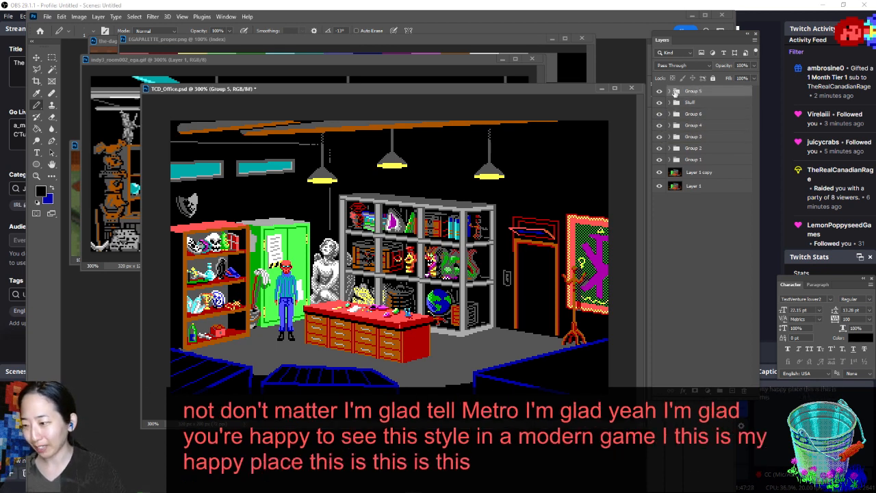
left_click(670, 91)
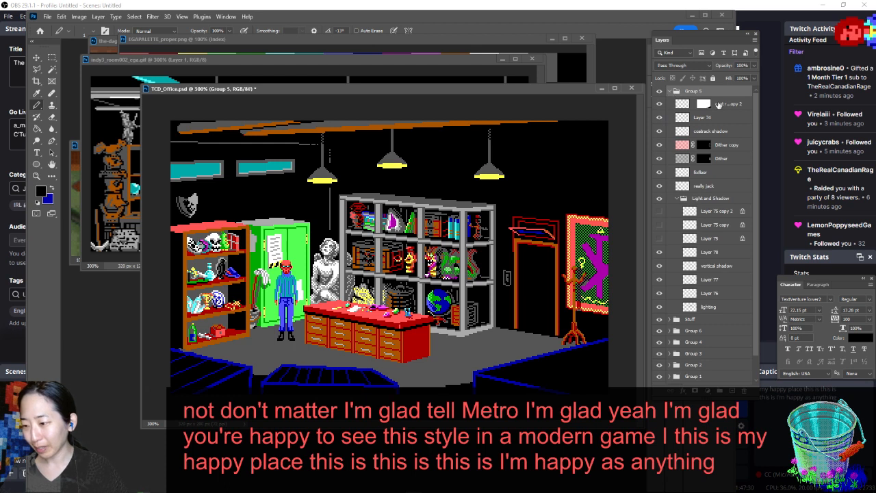
left_click(670, 91)
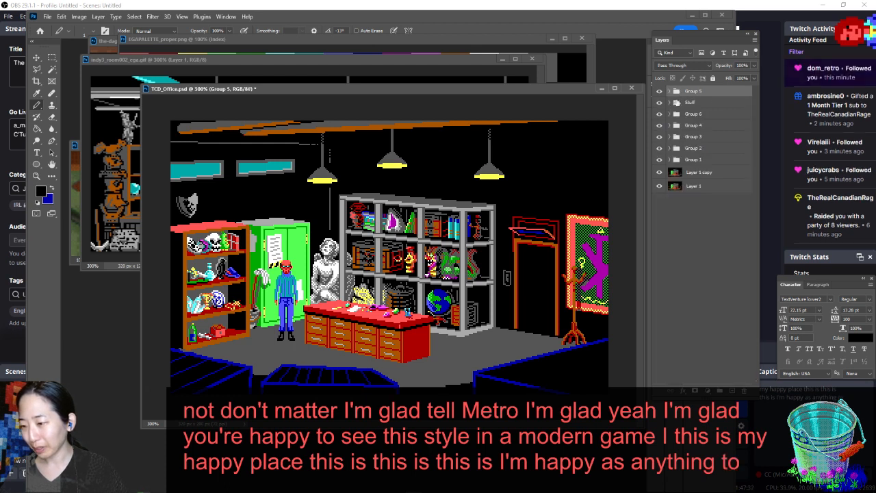
Move the Light and Shadow group out of Group 5 to the top of the layer stack, and collapse Group 5 and Stuff
left_click(668, 103)
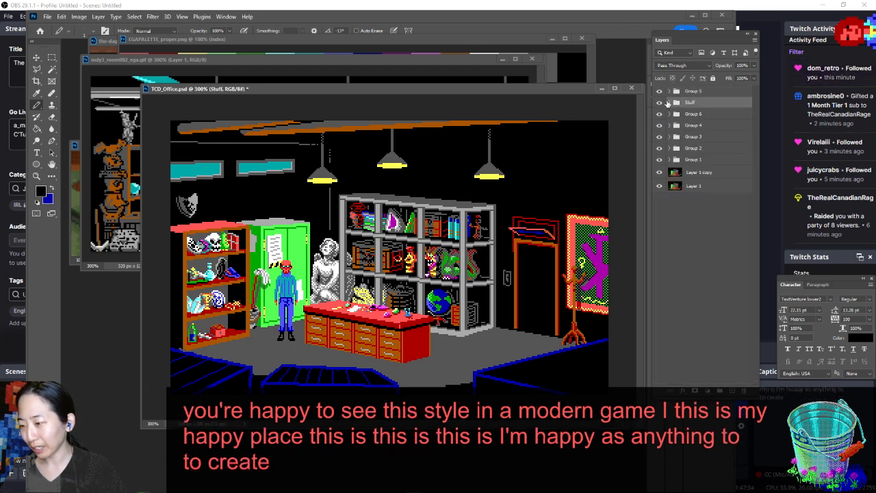
left_click(669, 103)
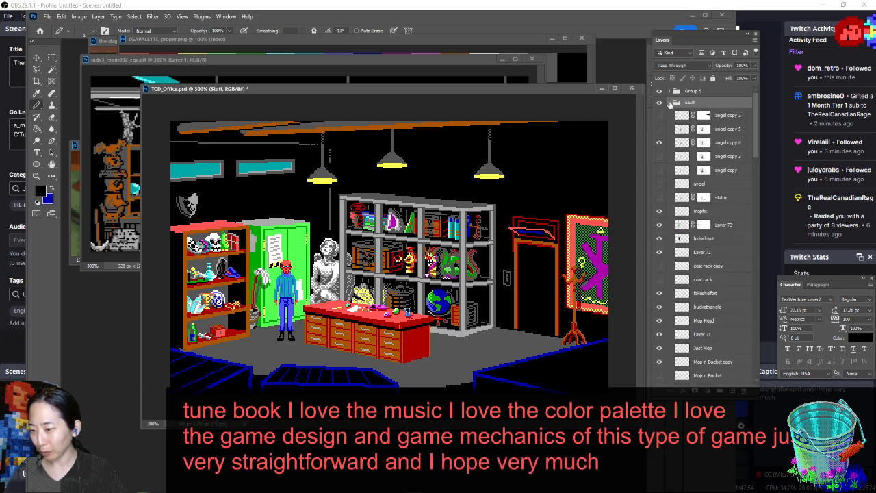
left_click(671, 92)
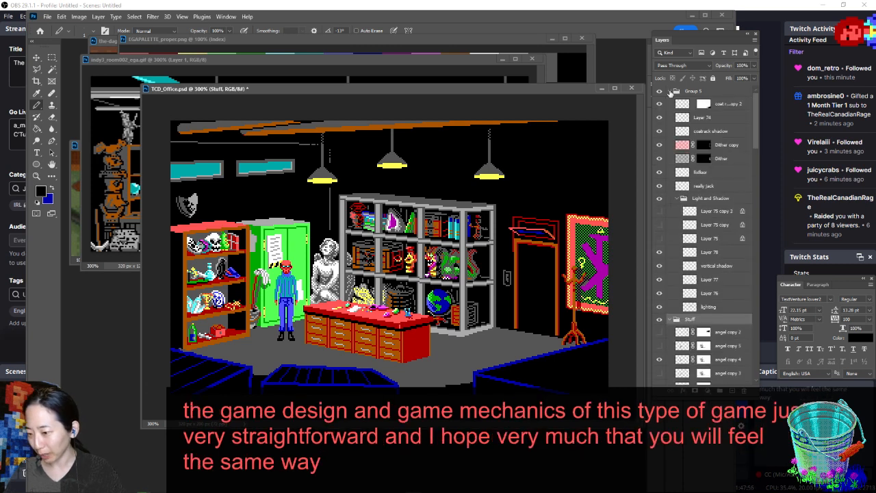
left_click(683, 199)
left_click(677, 199)
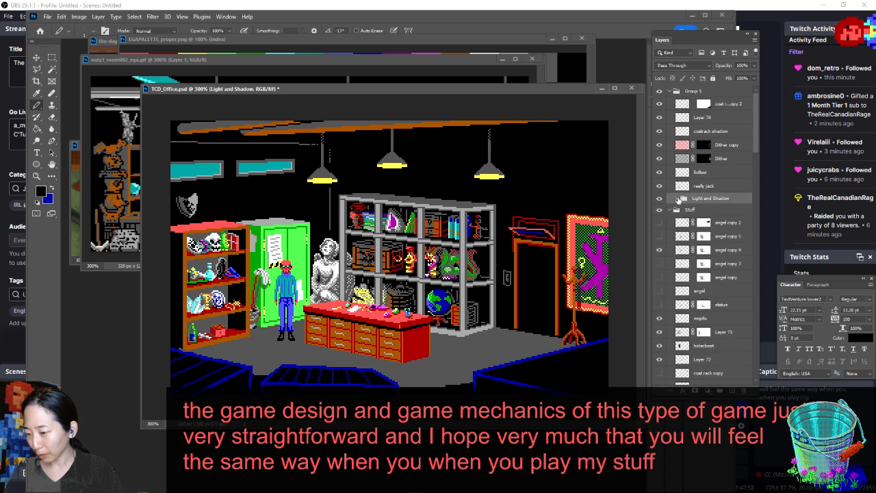
left_click_drag(683, 198, 701, 90)
left_click(670, 103)
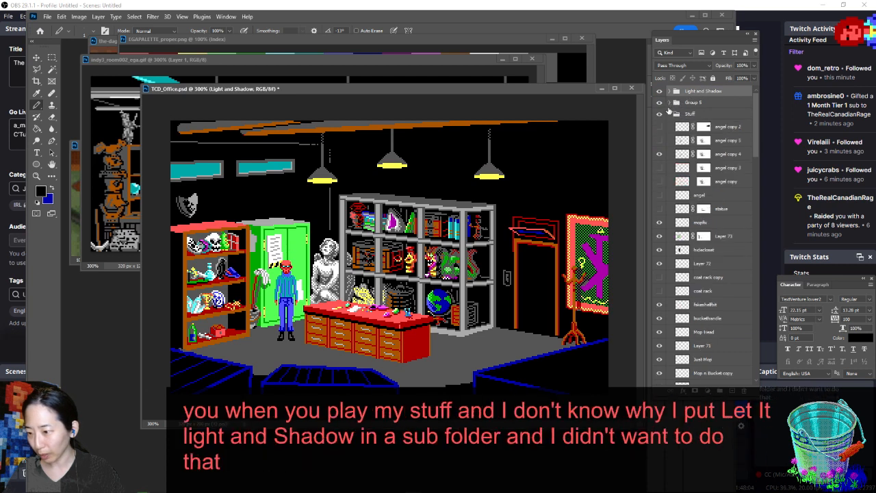
left_click(670, 115)
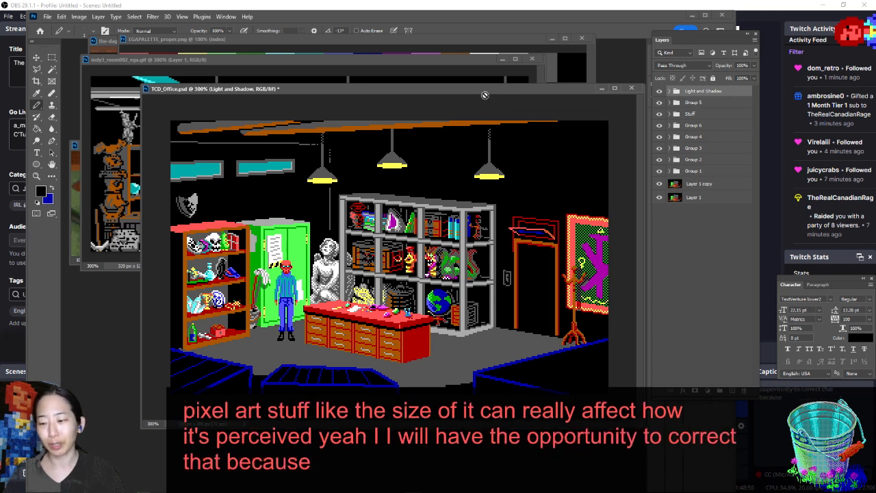
Add a new layer named "LEFTSHELF lighting" directly above Layer 78 in the Light and Shadow group
left_click_drag(474, 88, 462, 117)
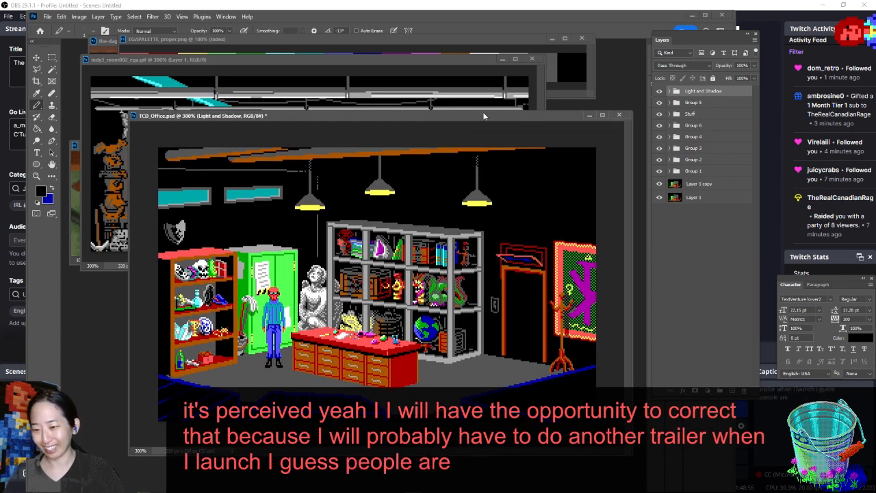
left_click_drag(487, 121, 496, 121)
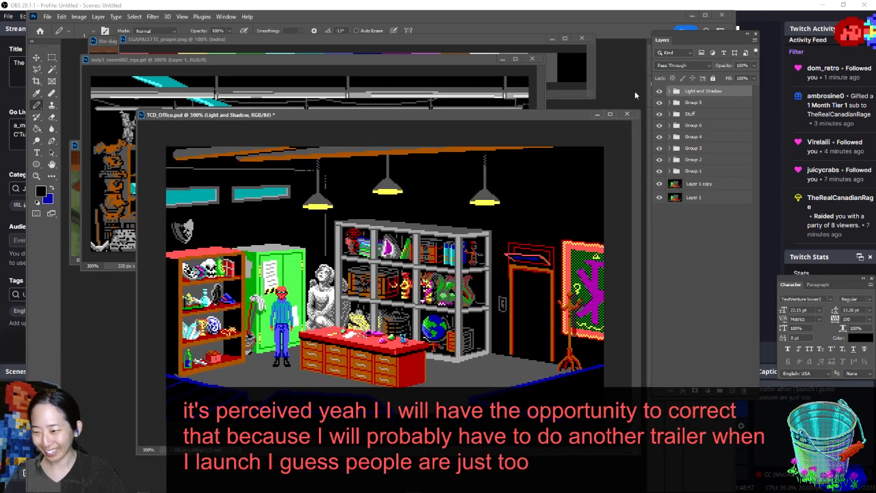
left_click(670, 91)
left_click(707, 146)
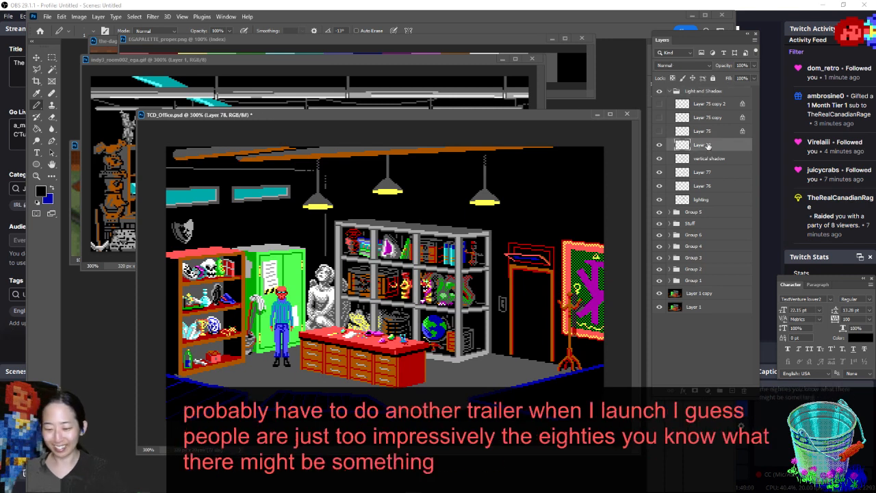
key("ctrl+shift+n")
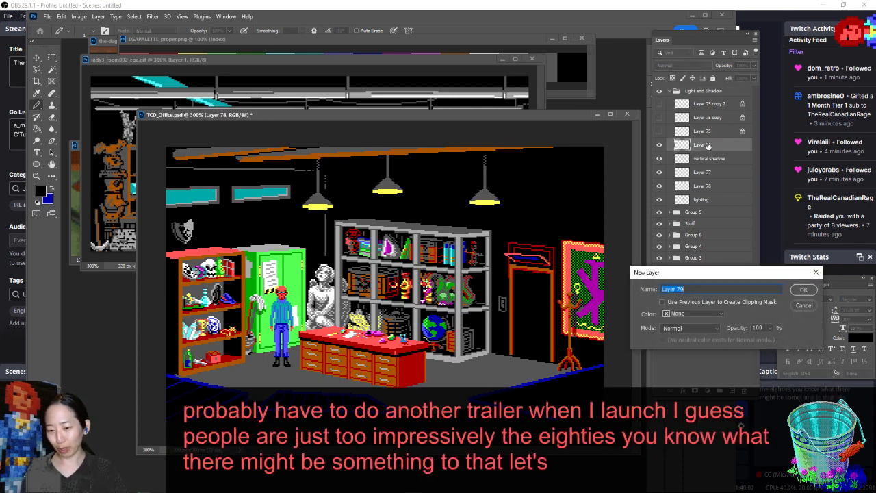
type("LEFT")
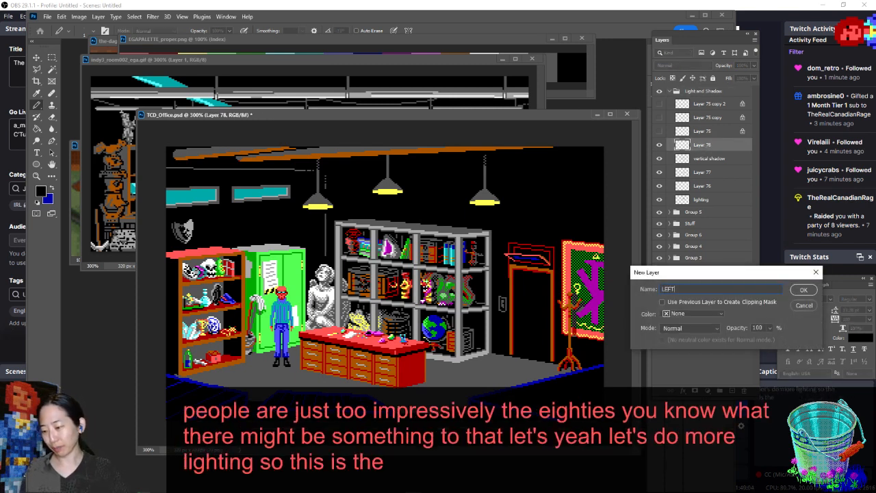
type("SHELF lighting")
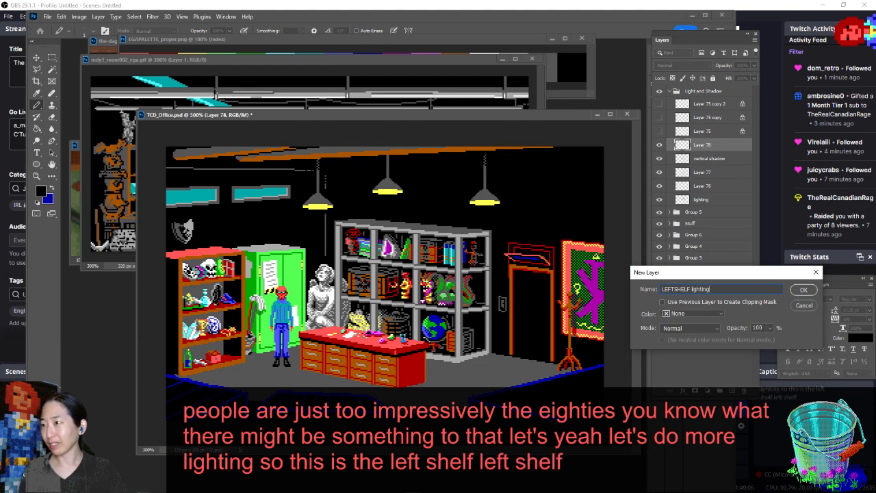
key("Return")
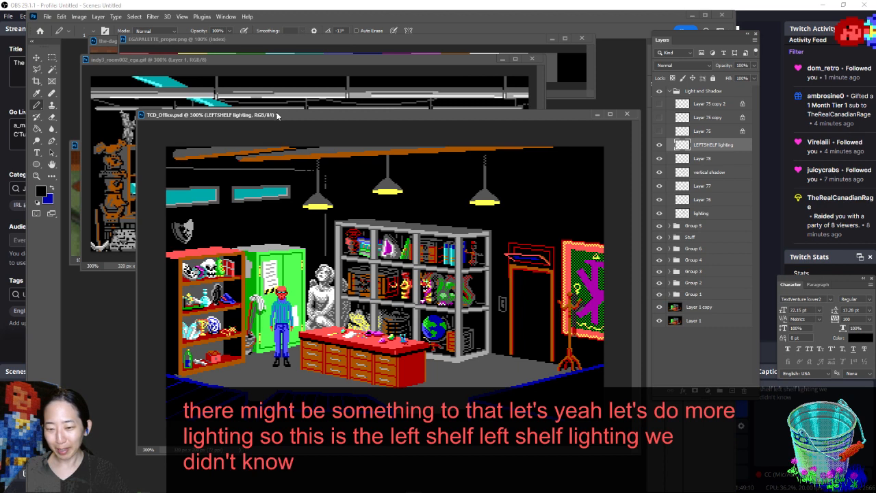
Shade the right-hand skull on the brown bookcase's top shelf with light gray pencil pixels sampled from the scene
left_click_drag(334, 112, 338, 101)
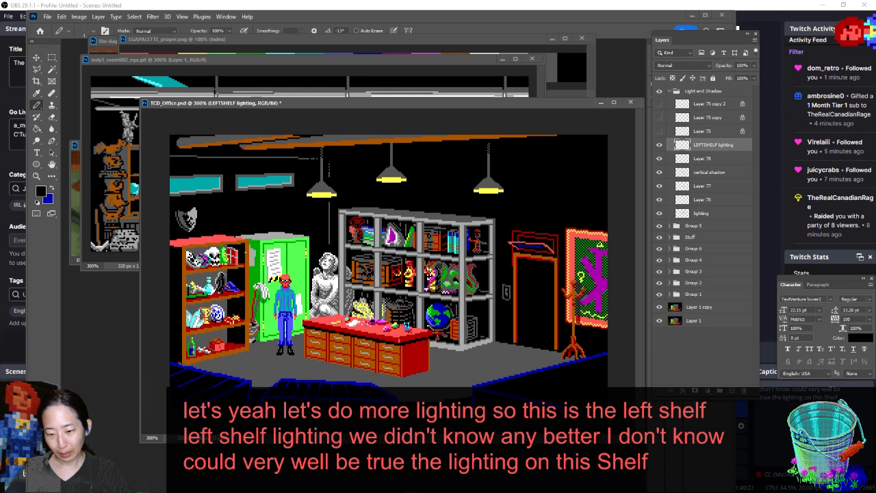
key("ctrl+plus")
key("ctrl+plus")
key("ctrl+plus")
key("ctrl+plus")
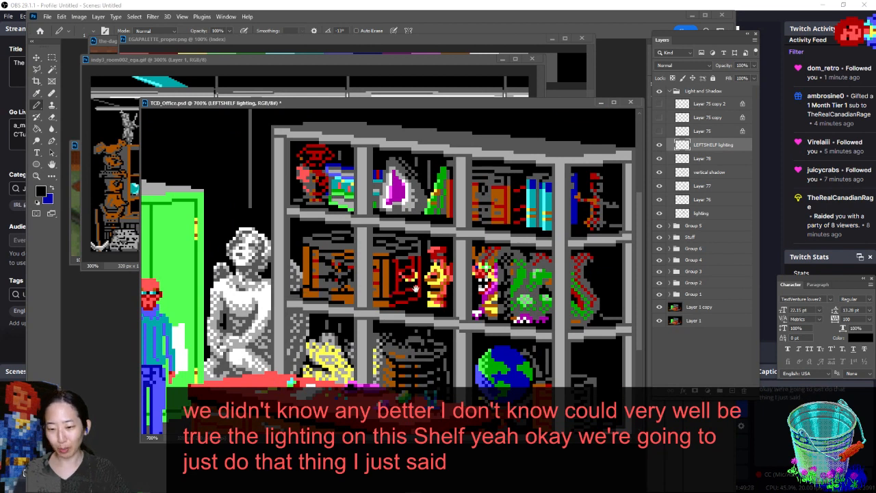
key("ctrl+minus")
left_click_drag(415, 288, 604, 258)
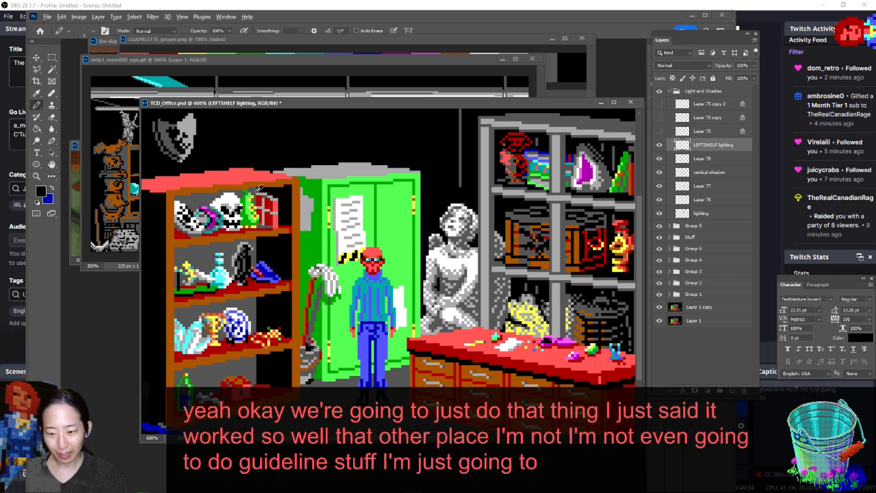
left_click(237, 200, "alt")
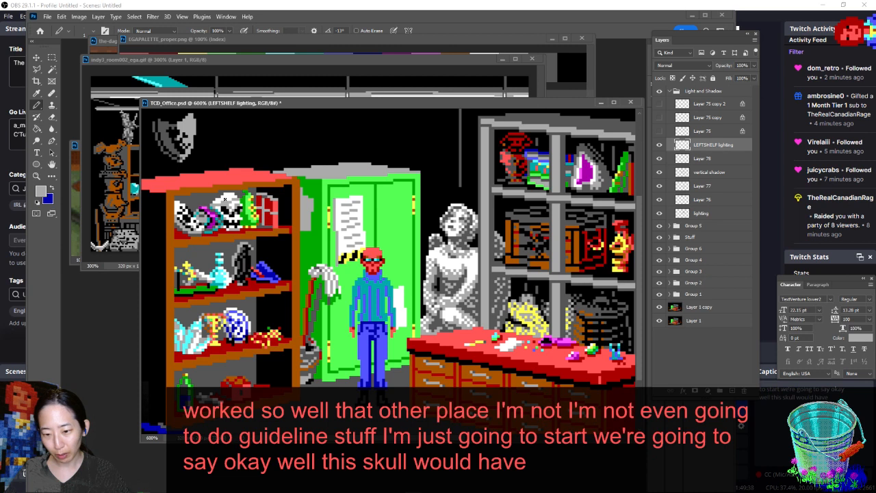
key("w")
key("x")
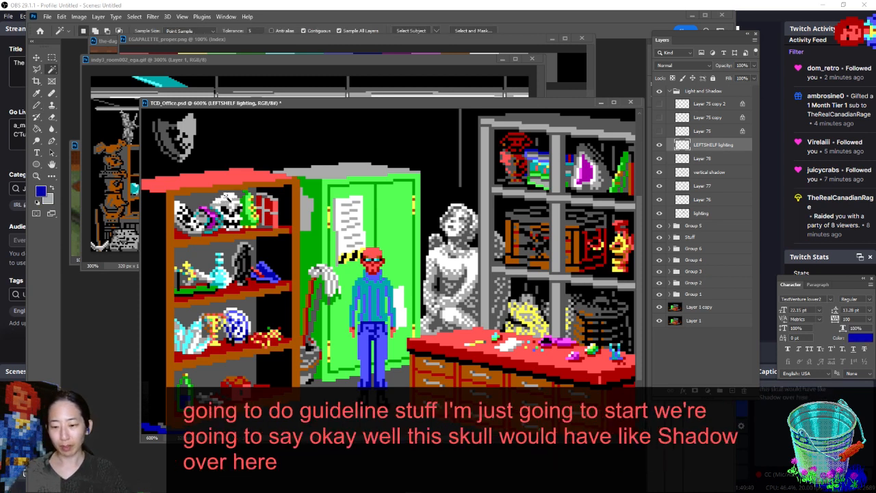
key("b")
left_click(228, 197, "alt")
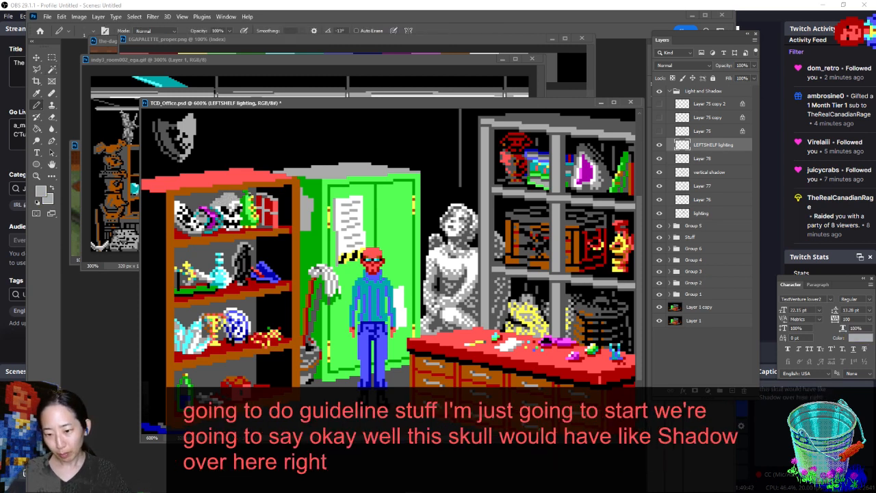
Darken the shadowed side of the green prop beside that skull using dark green sampled from the artwork
left_click(250, 191, "alt")
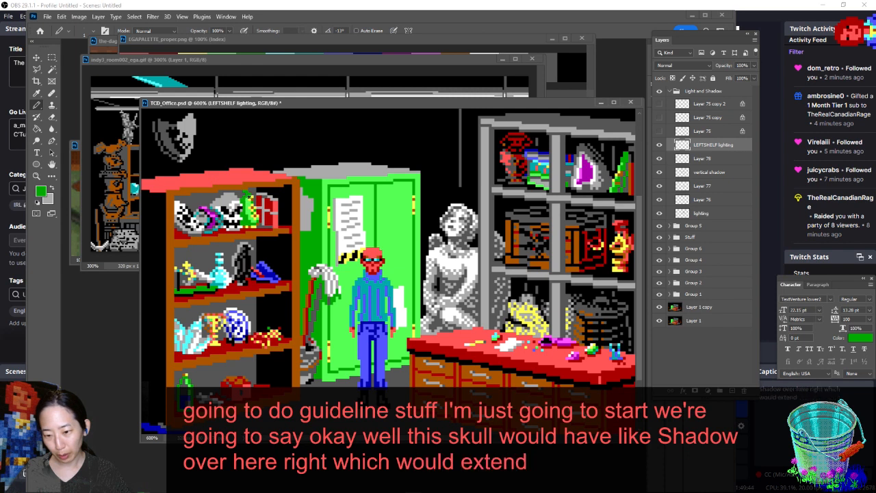
left_click(250, 199, "alt")
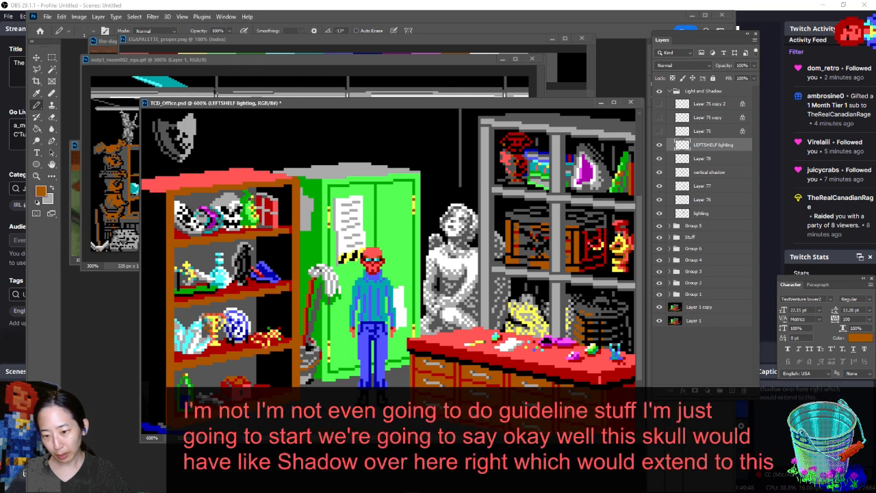
left_click(251, 194, "alt")
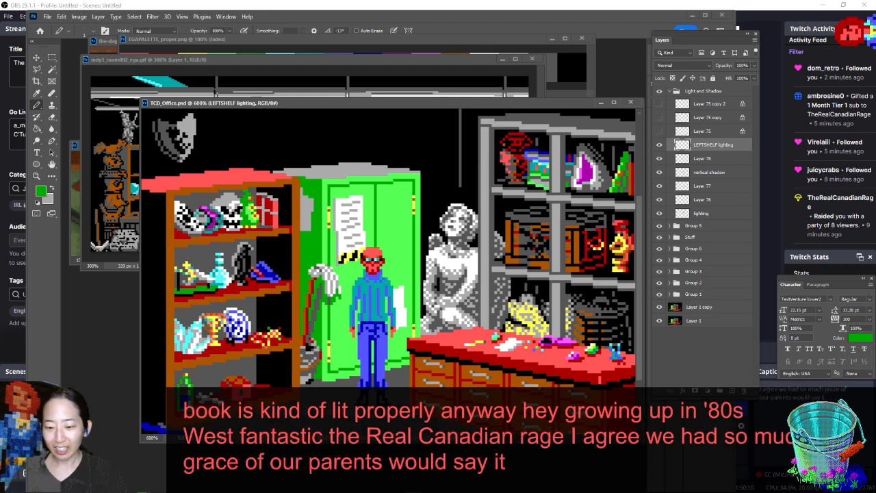
key("super")
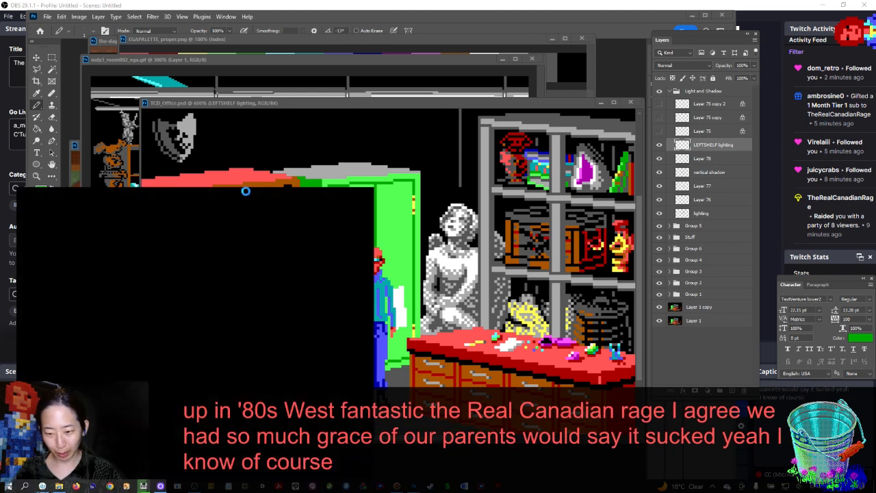
type("v")
key("Escape")
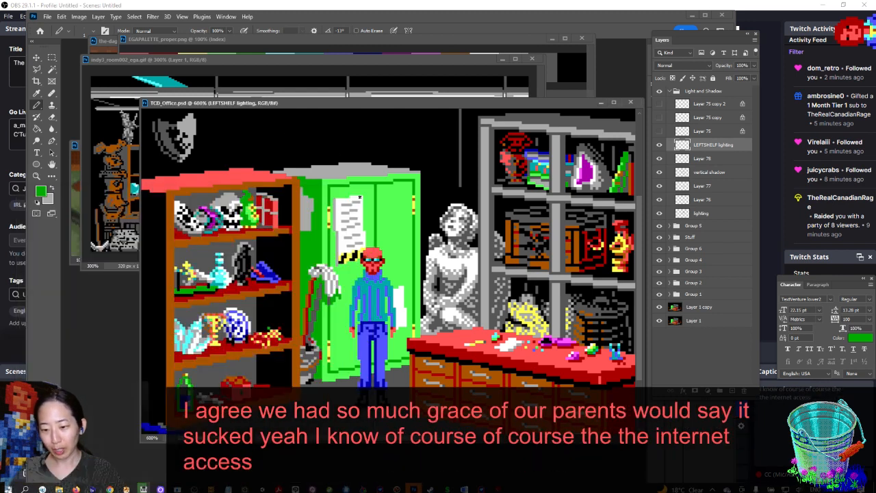
Refine the right-hand skull's highlights and shadows with sampled white, dark gray and light gray pixels, and save the file
mouse_move(362, 104)
left_mouse_down()
mouse_move(371, 105)
mouse_move(362, 105)
left_mouse_up()
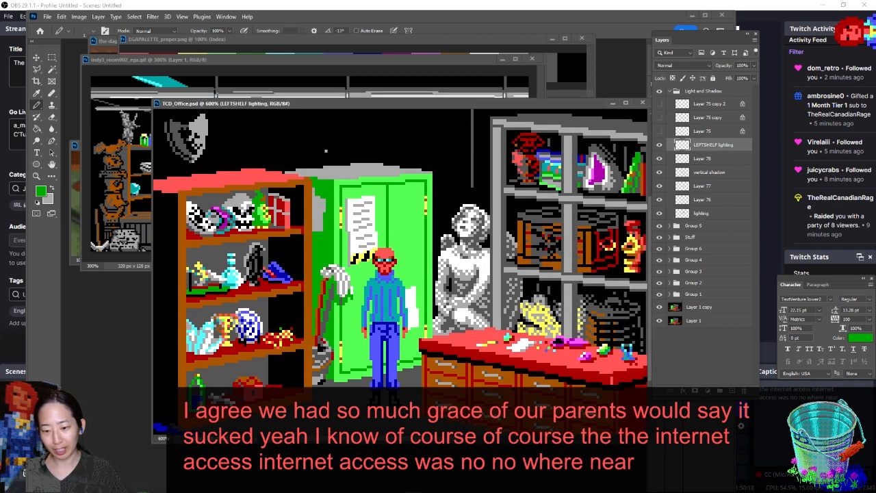
left_click(245, 204, "alt")
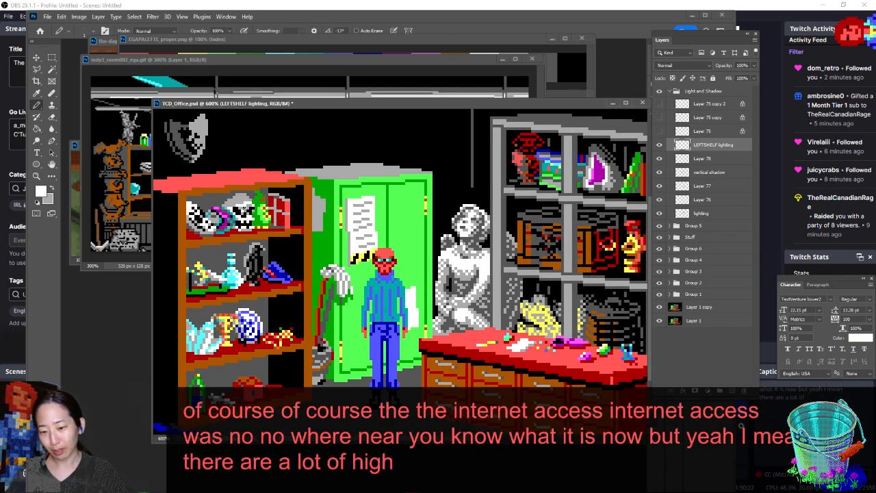
left_click(242, 208)
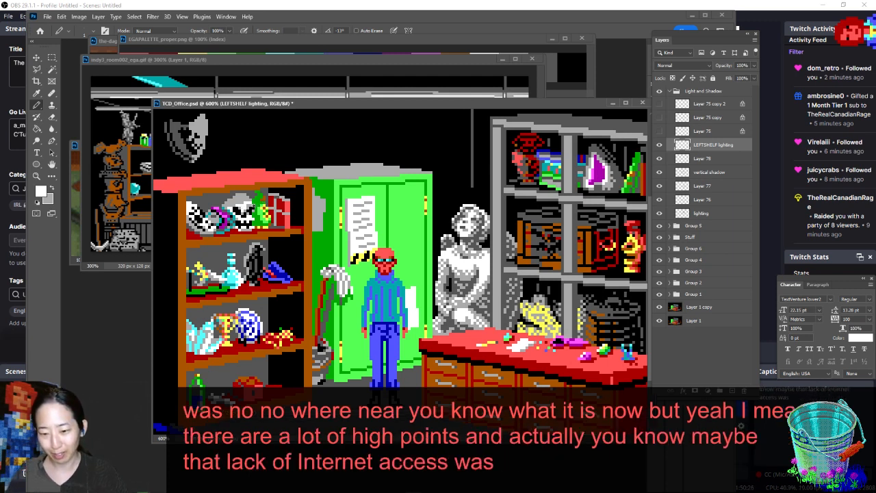
left_click(227, 194, "alt")
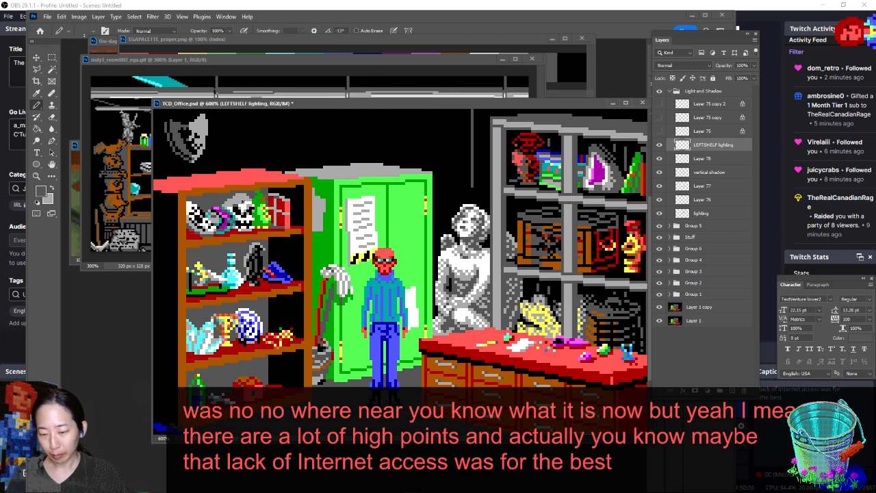
left_click(242, 199, "alt")
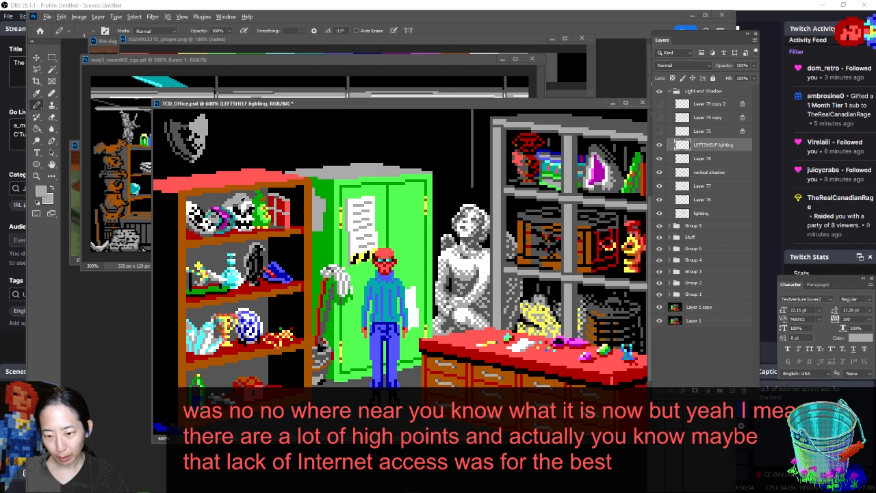
key("ctrl+s")
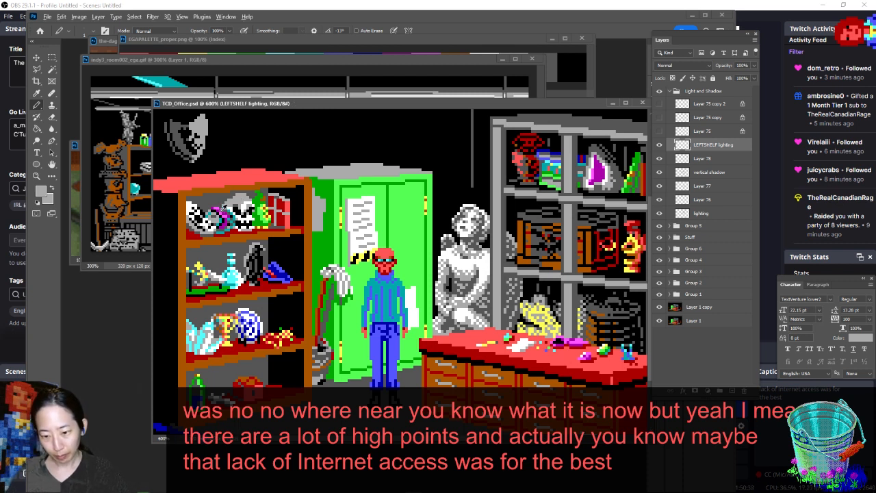
Shade the ring-shaped prop between the top-shelf skulls with magenta and dark cyan pixels sampled from the scene, and save the file
left_click(223, 208, "alt")
left_click(216, 210)
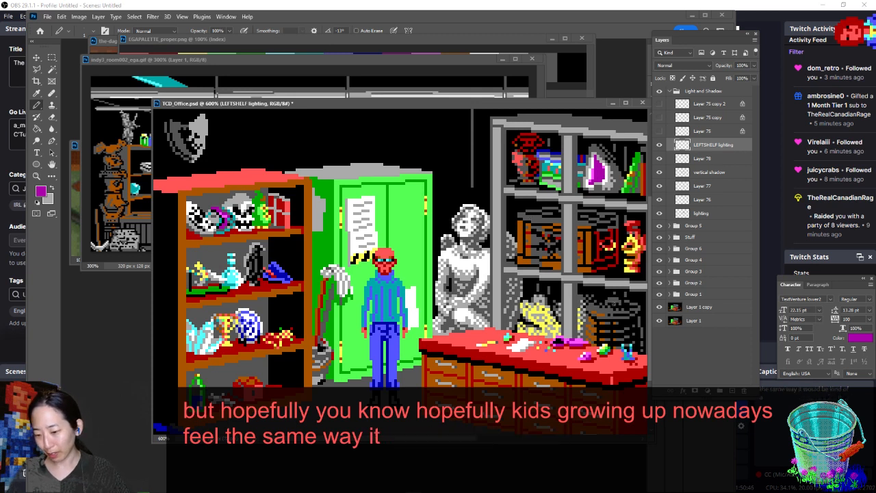
left_click(627, 352, "alt")
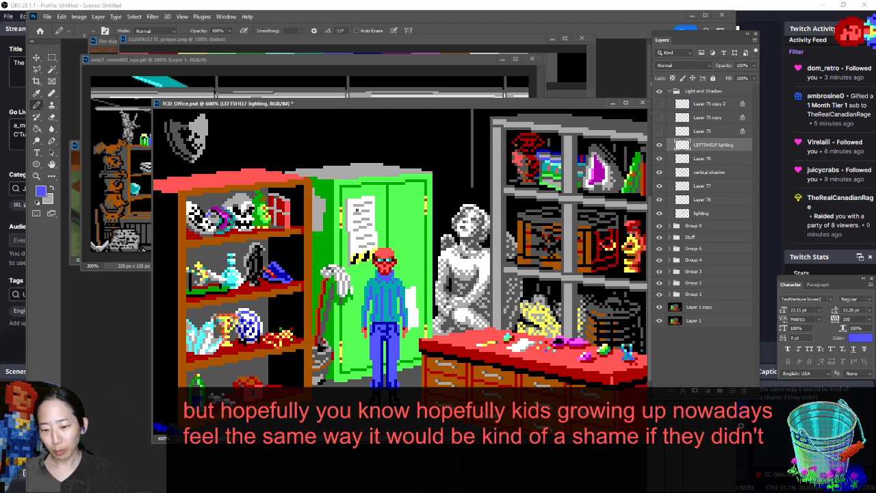
left_click(628, 349, "alt")
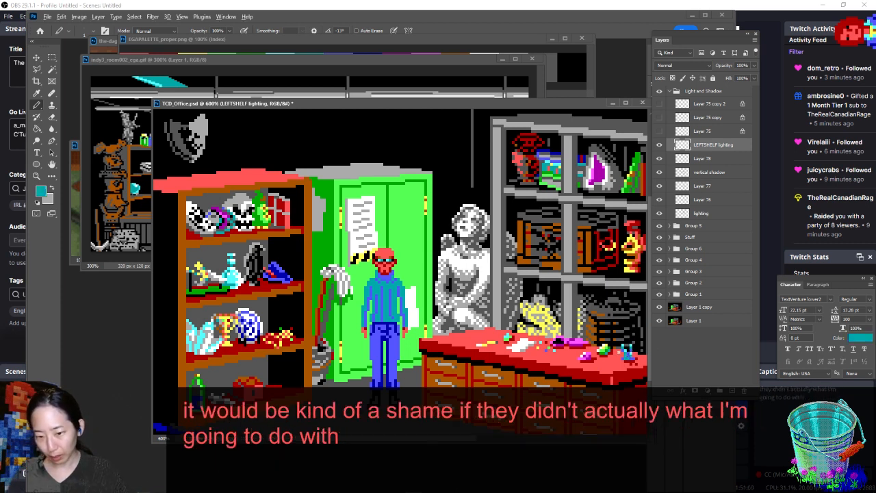
key("e")
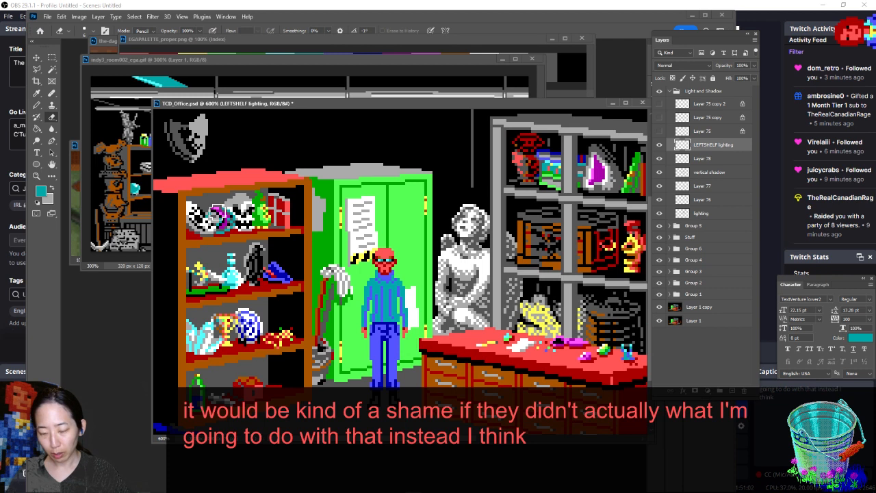
key("b")
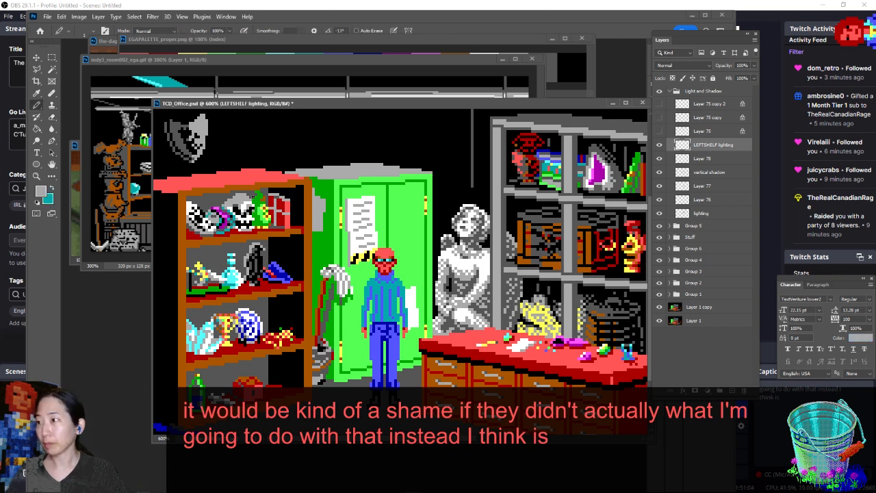
key("ctrl+s")
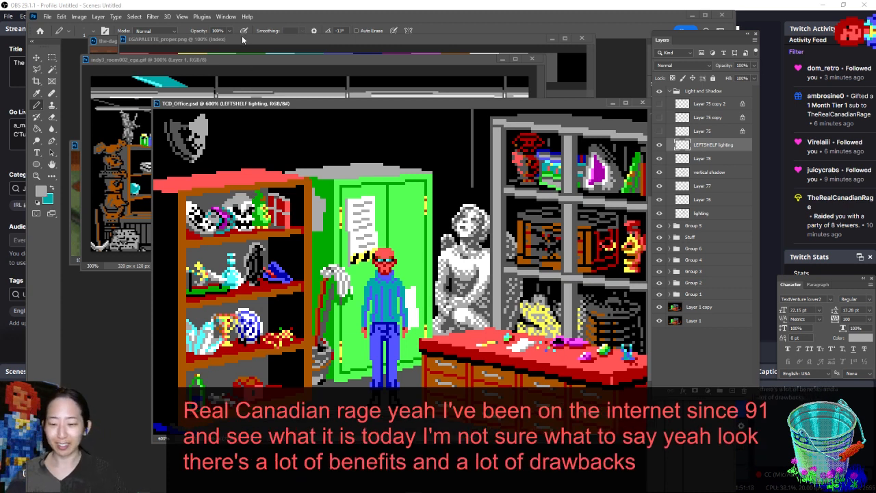
Add pixel highlights to the ring-shaped prop beside the left skull using magenta, light cyan and bright pink sampled from the artwork
left_click_drag(333, 105, 341, 107)
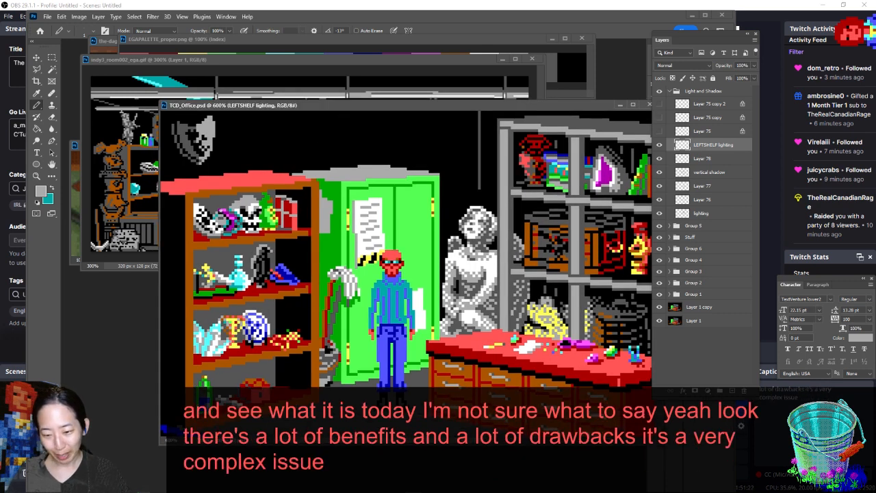
left_click(233, 213, "alt")
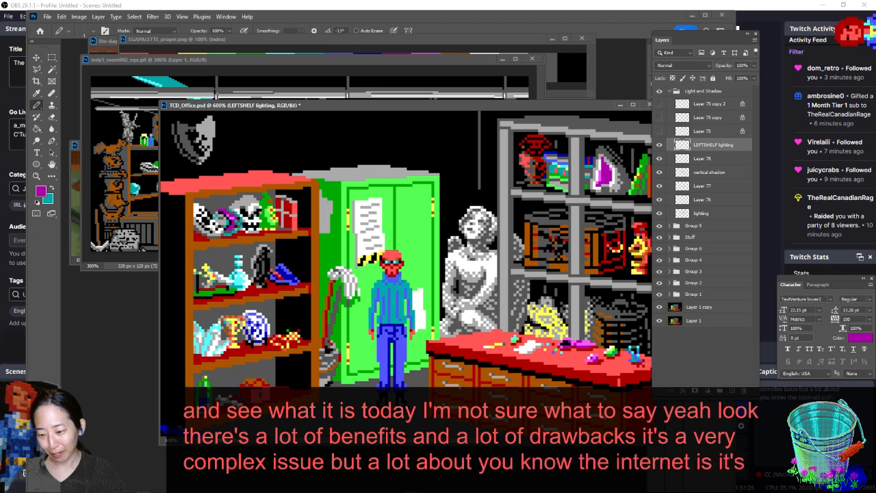
left_click(221, 321, "alt")
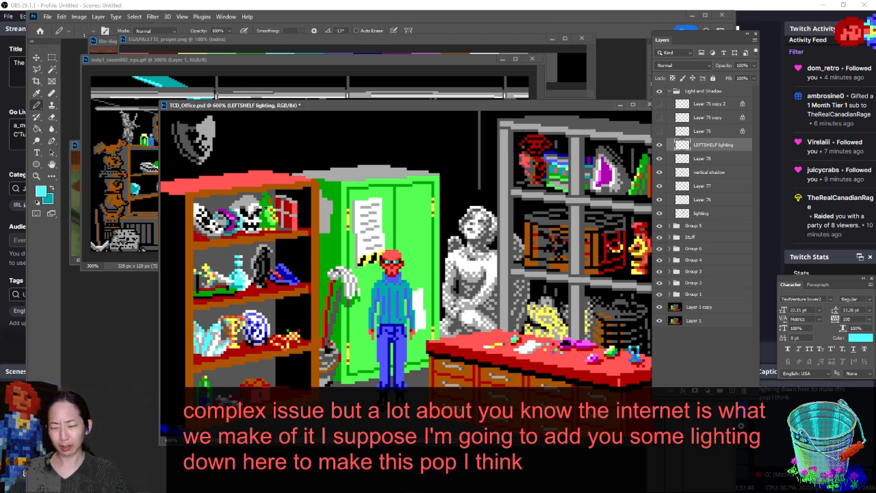
left_click(233, 221, "alt")
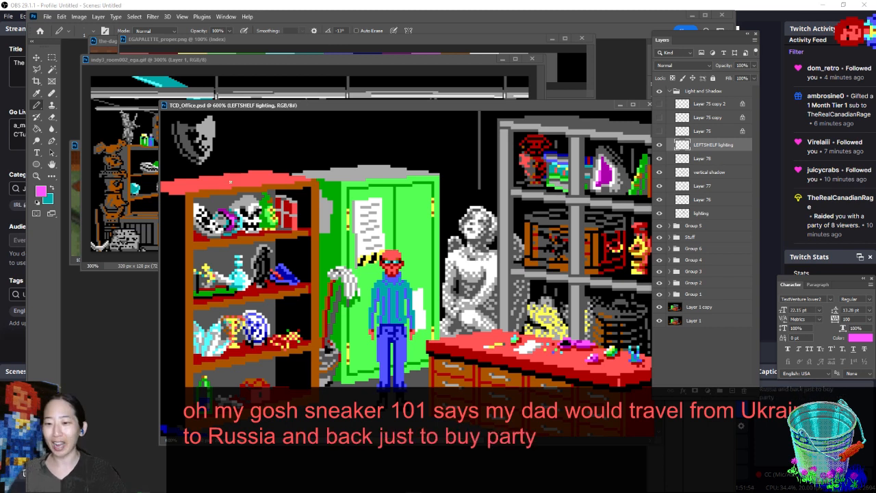
left_click_drag(380, 104, 377, 104)
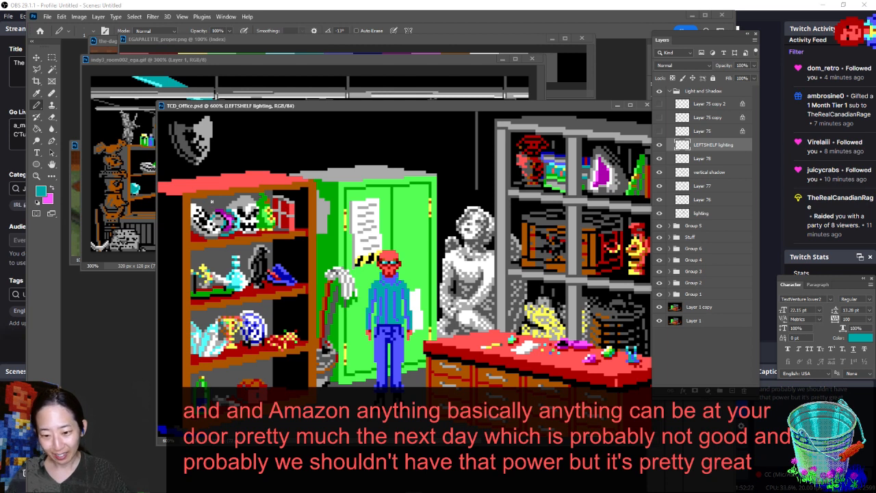
Touch up the area around the top-shelf skulls with gray pencil pixels sampled from the scene, and save the file
left_click(239, 197, "alt")
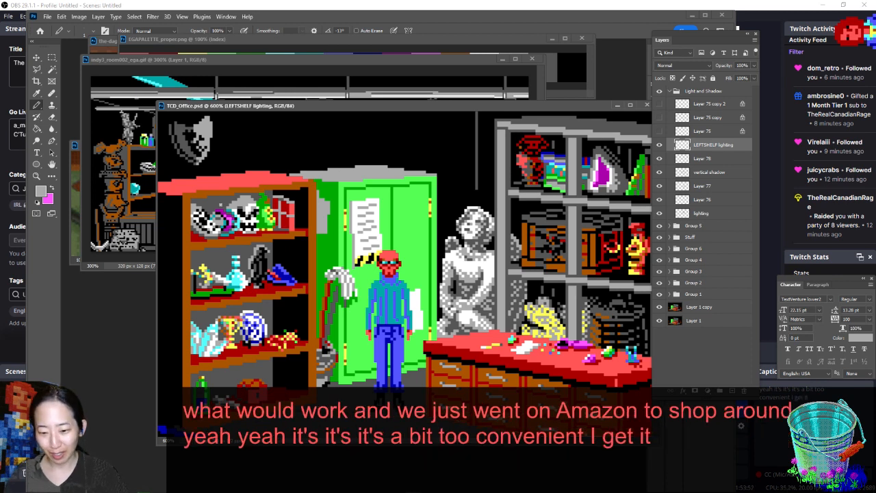
key("s")
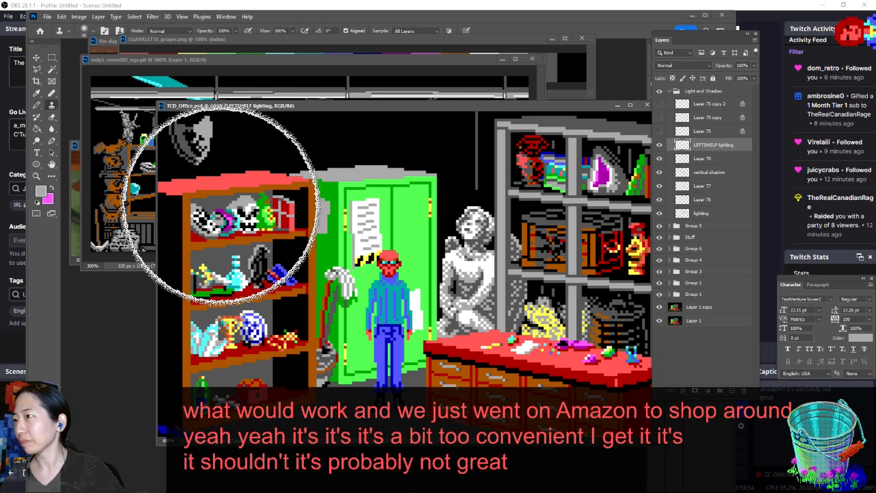
key("b")
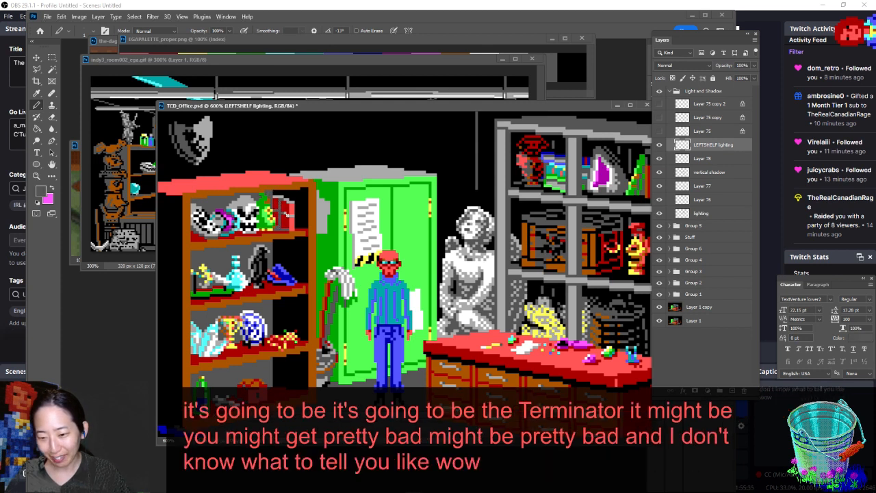
key("ctrl+s")
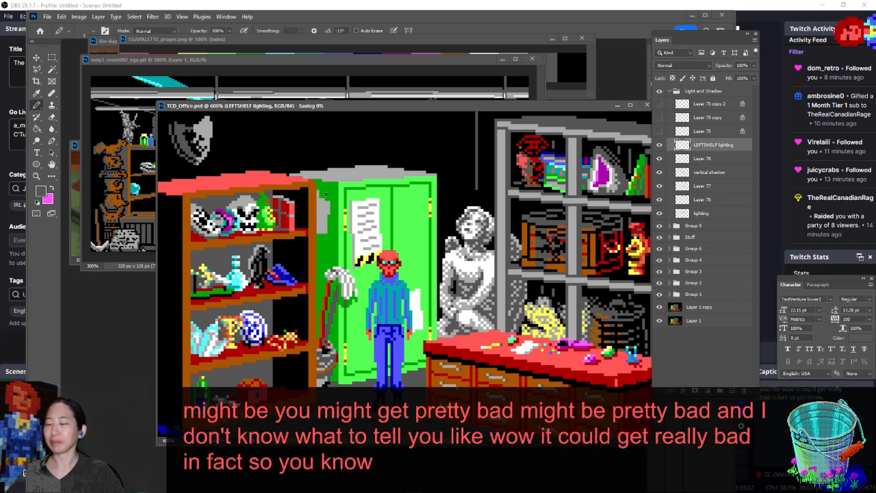
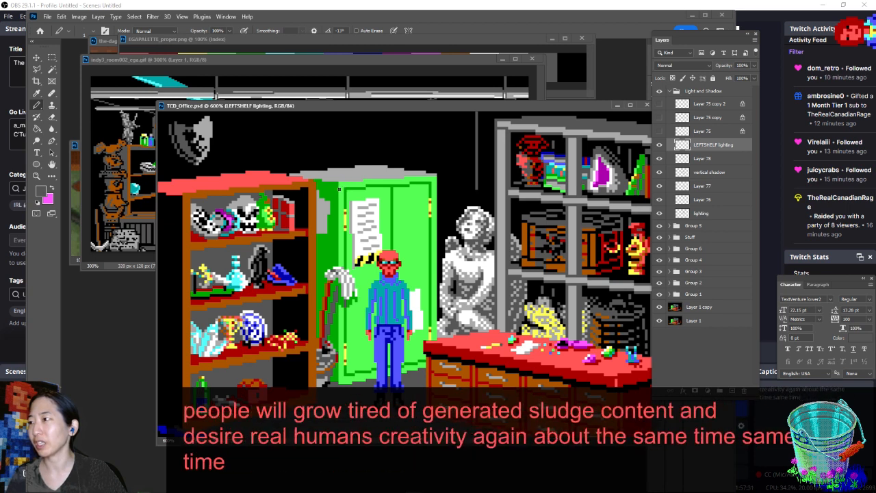
Retouch the bookcase's top shelf area with brown sampled from its frame, and save the file
left_click_drag(472, 107, 479, 117)
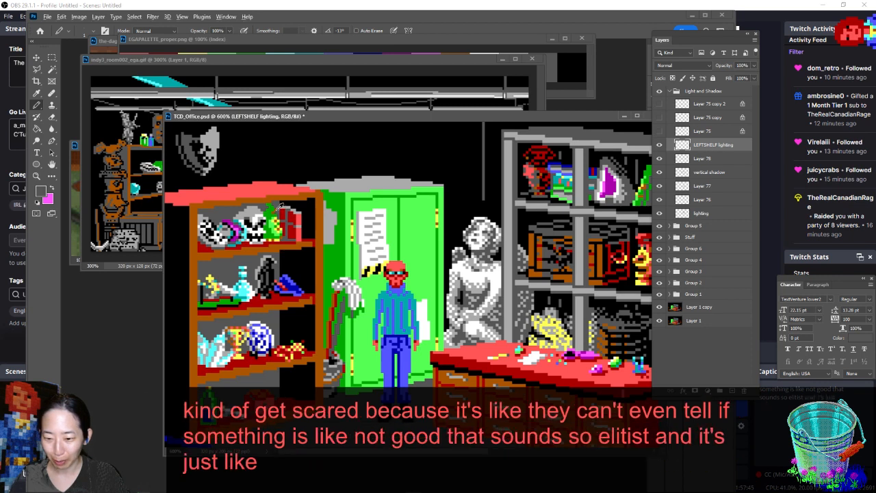
left_click(312, 197, "alt")
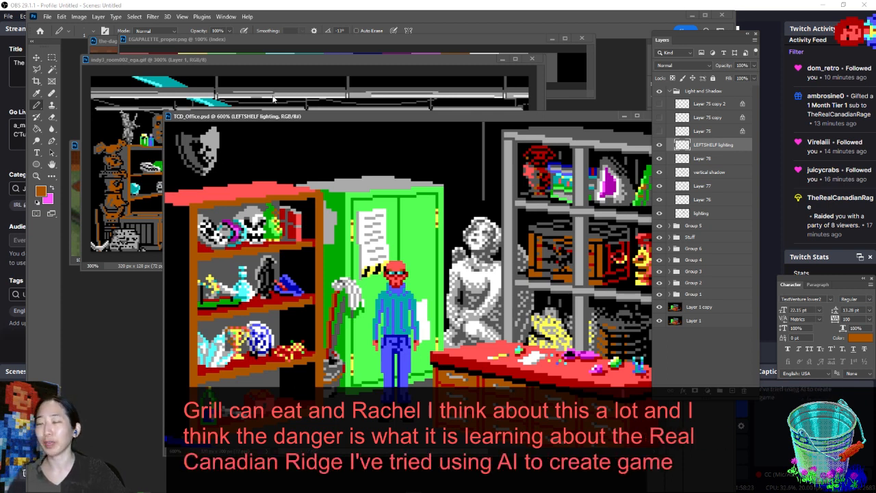
key("ctrl+s")
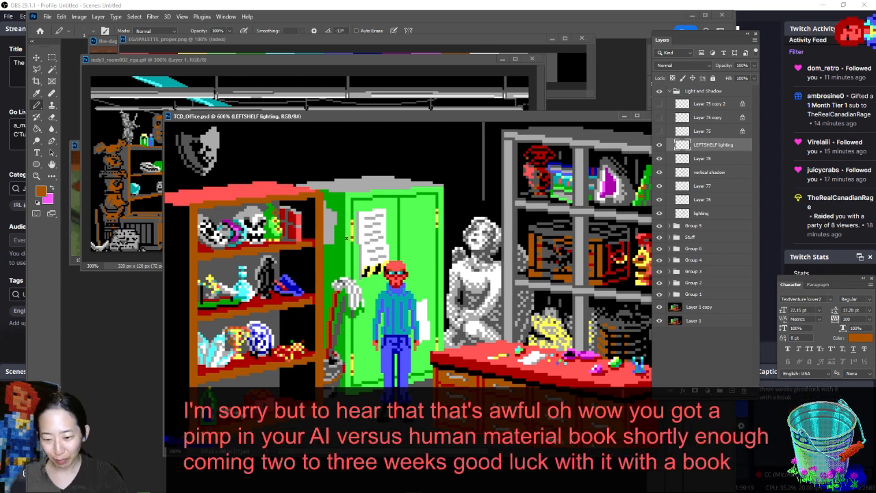
Compare the shelf with the LEFTSHELF lighting layer hidden and shown, and retouch the top-shelf props with sampled green and gray pixels
left_click(660, 144)
left_click(661, 145)
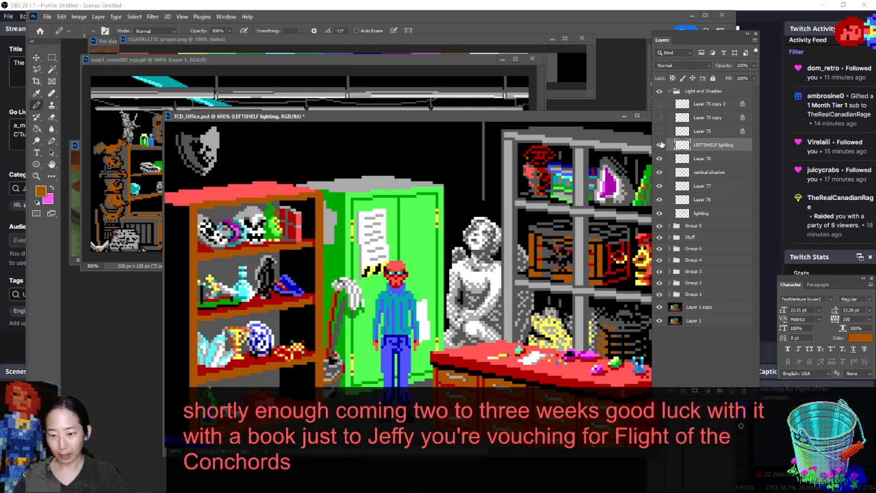
left_click(661, 145)
left_click(660, 145)
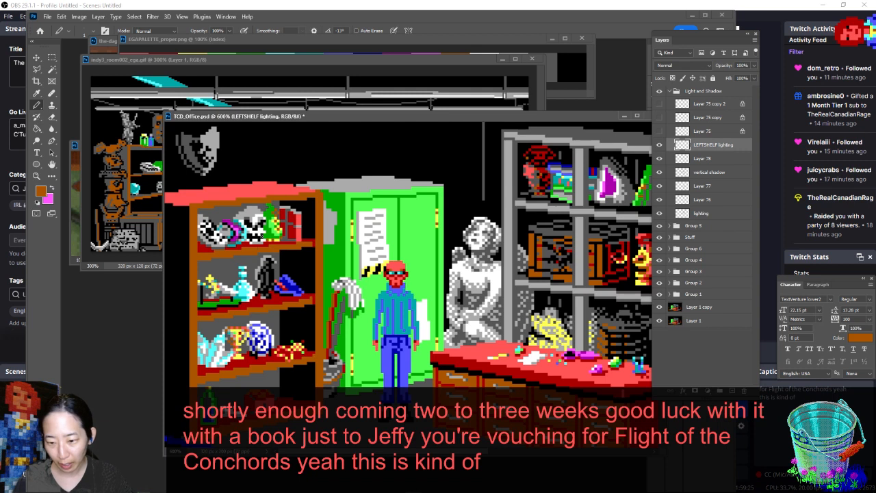
left_click(269, 212, "alt")
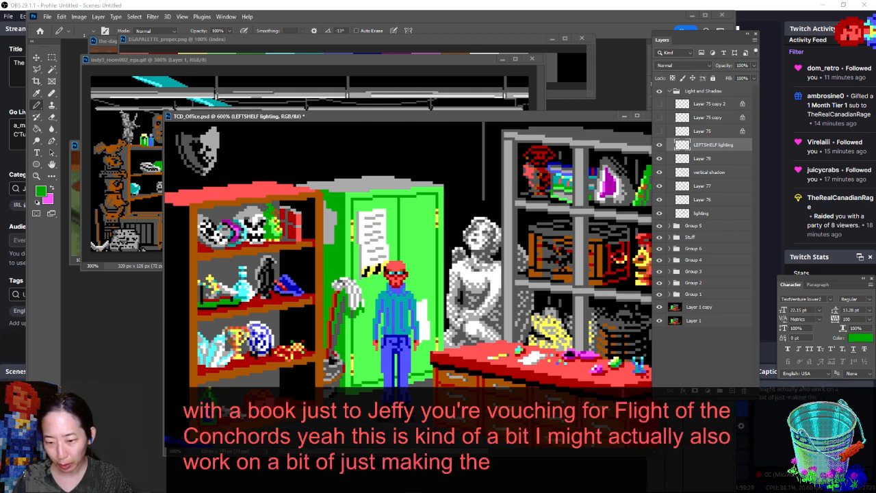
left_click(241, 222, "alt")
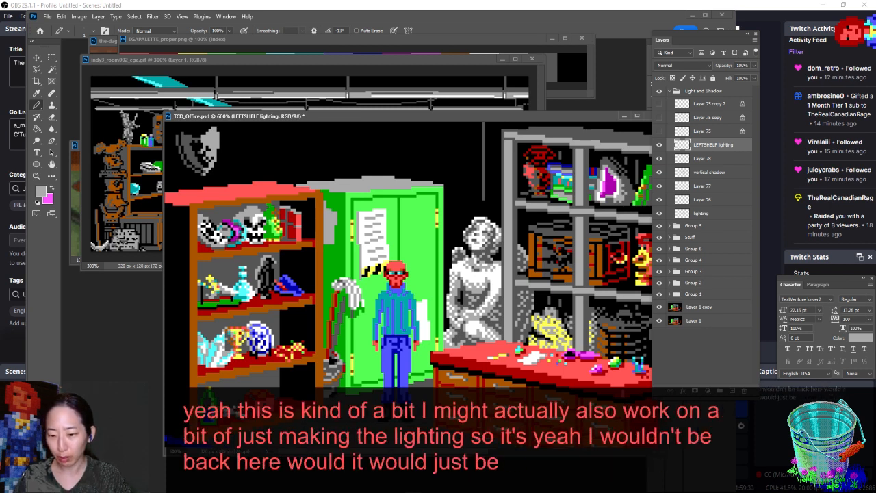
key("ctrl+s")
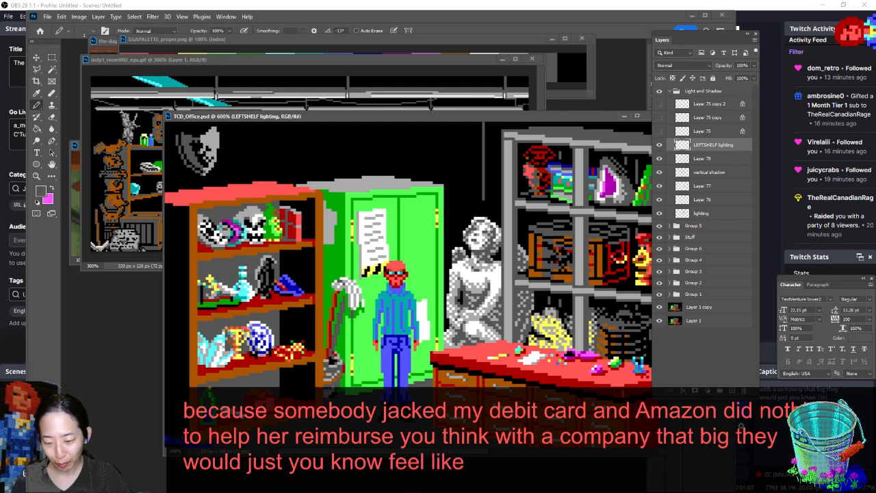
Shade the cyan bottle on the bookcase's second shelf with white, light cyan and dark cyan pixels sampled from the scene
left_click(242, 287, "alt")
left_click(243, 288)
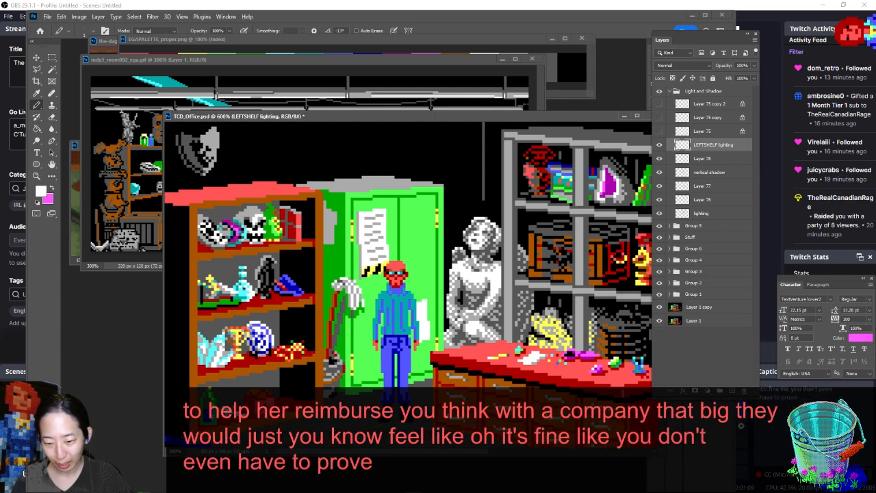
left_click(243, 287, "alt")
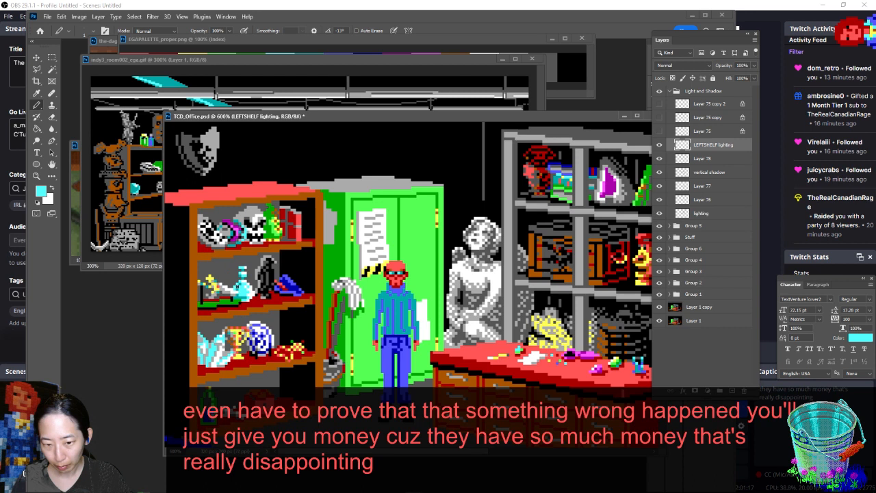
left_click(241, 283, "alt")
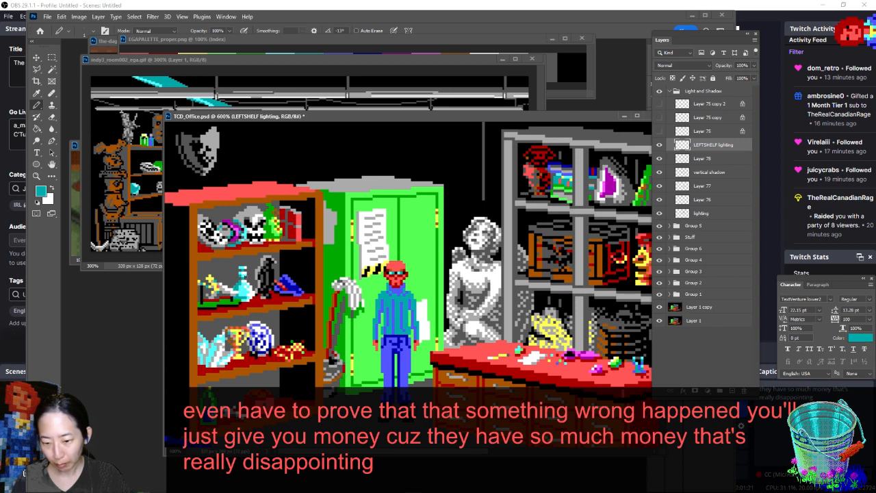
left_click(244, 289, "alt")
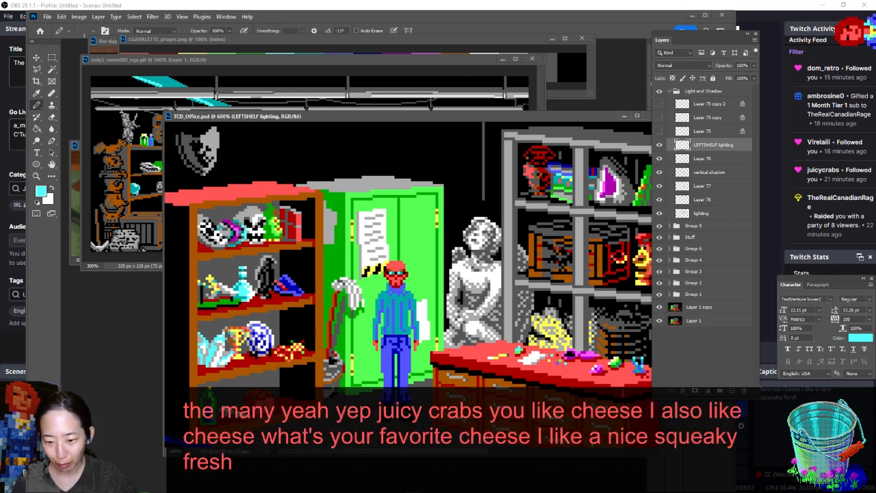
Refine the shading around the top-shelf skulls and ring-shaped prop with sampled dark gray and light gray pixels, and save the file
left_click(232, 208, "alt")
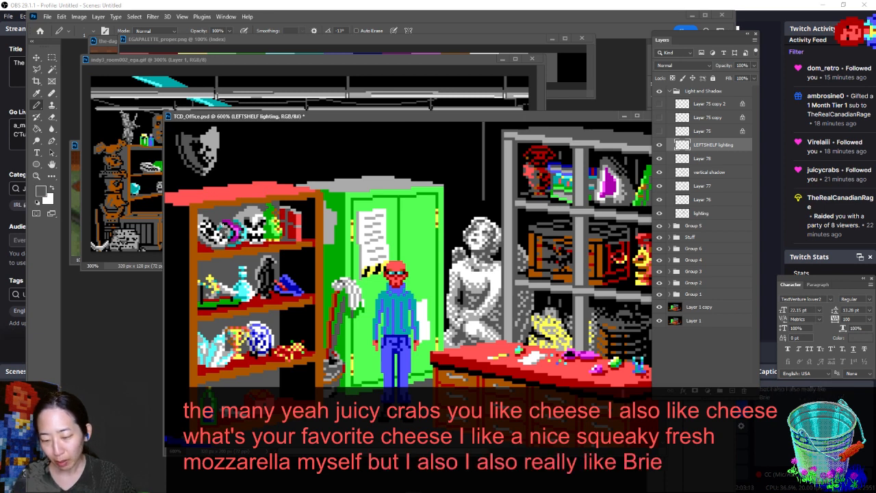
left_click(226, 222, "alt")
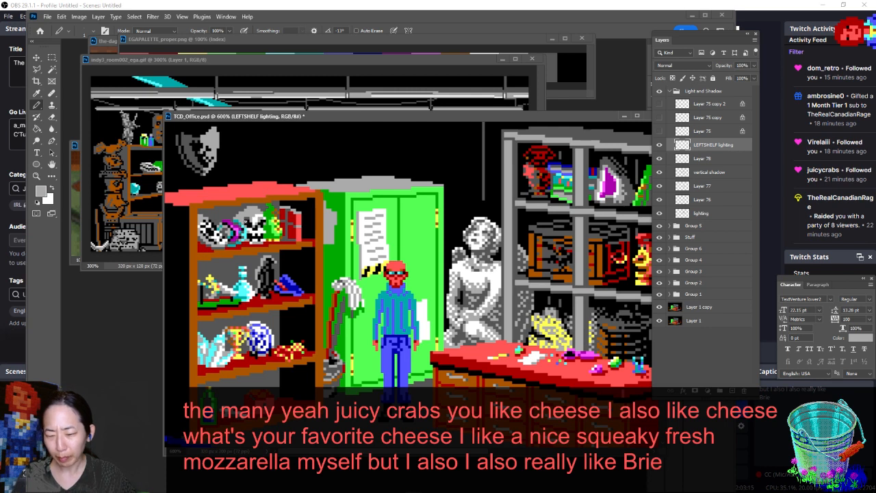
left_click(228, 231, "alt")
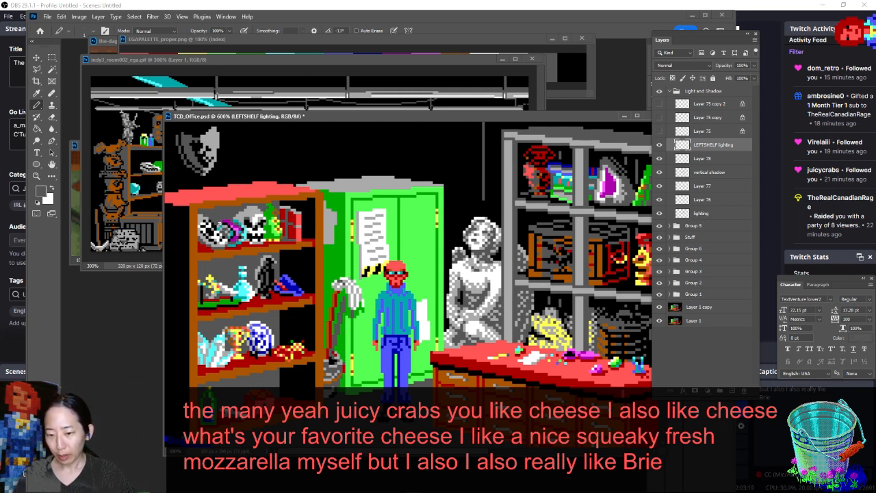
key("ctrl+s")
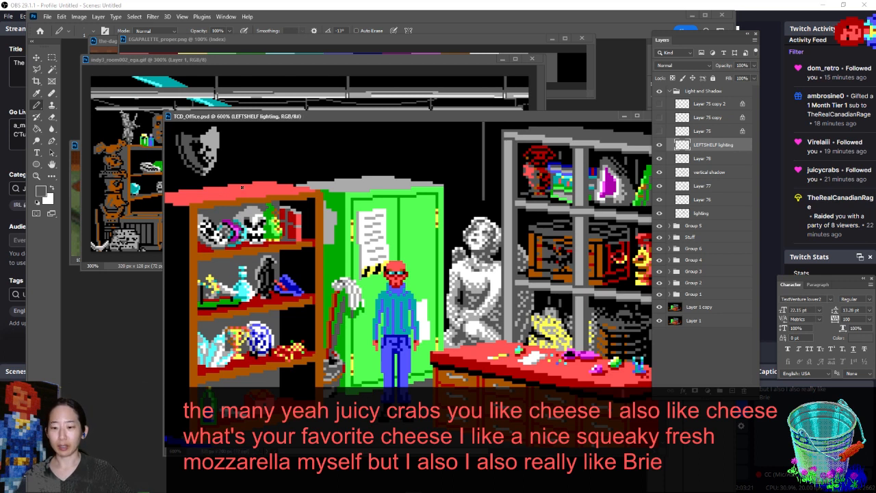
Create a new layer above LEFTSHELF lighting, paint black shadow pixels around the props on the bookcase's upper shelves, and save the file
left_click(180, 252, "alt")
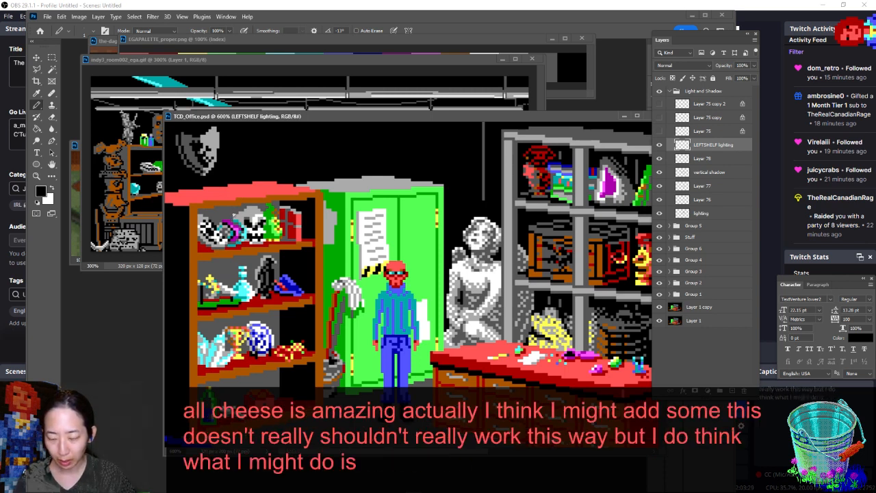
key("ctrl+shift+alt+n")
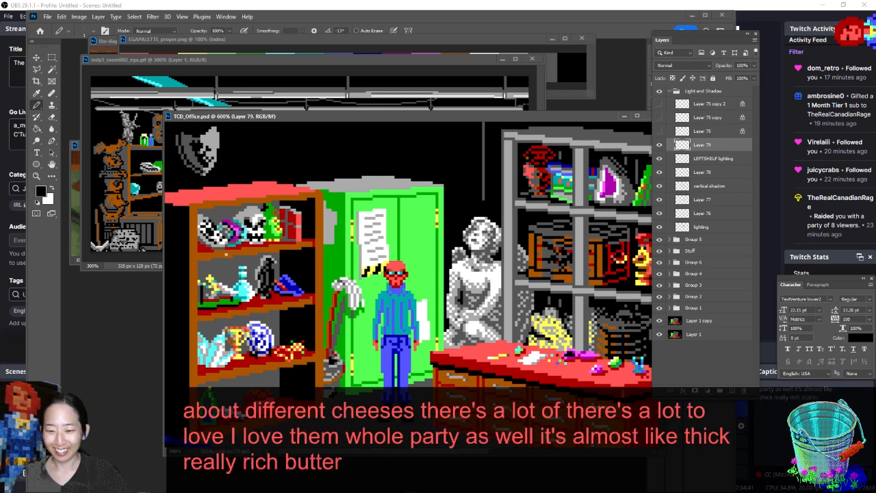
left_click(235, 214)
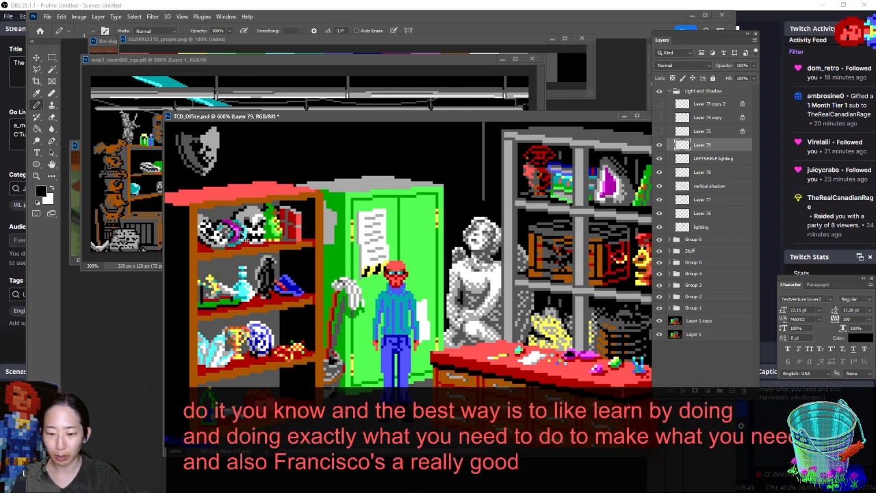
key("e")
key("b")
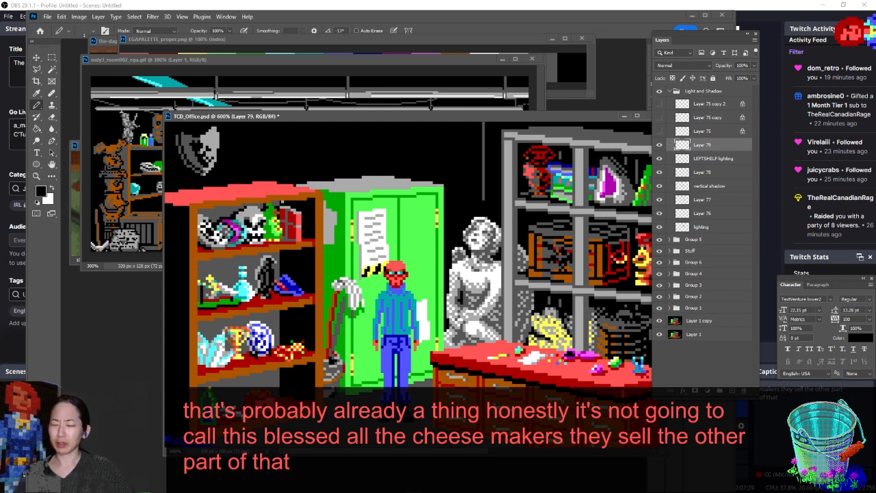
key("ctrl+s")
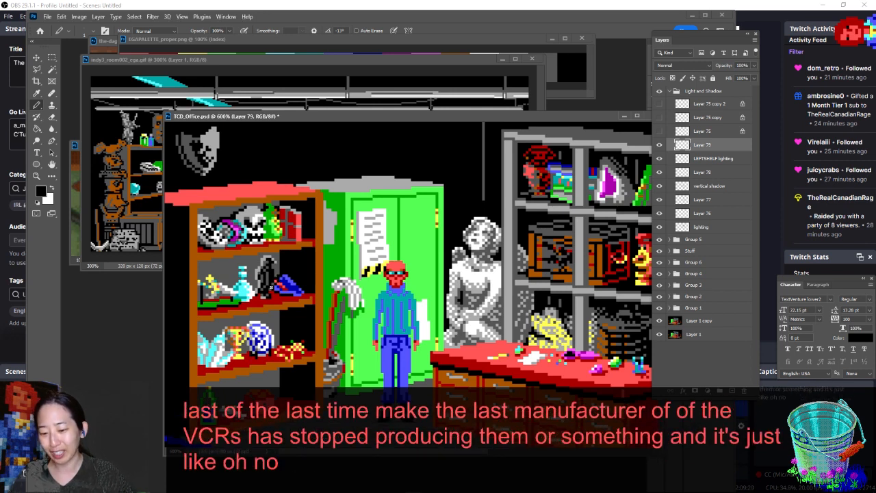
key("ctrl+s")
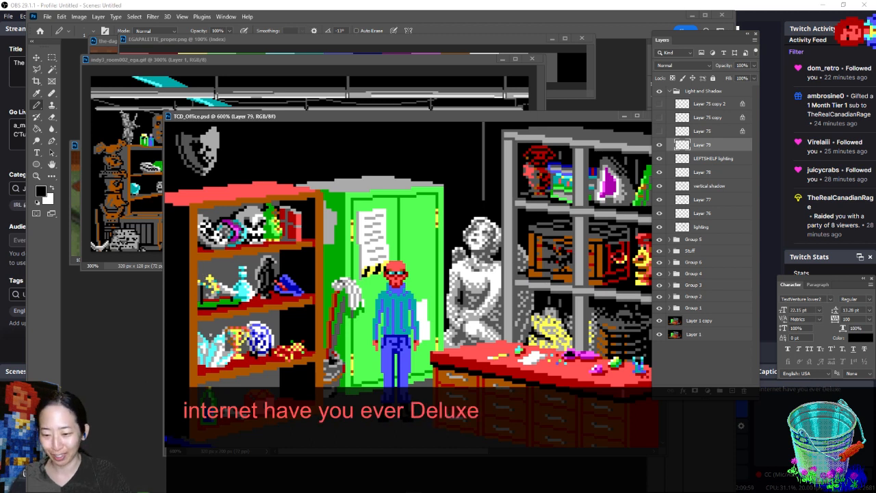
left_click(259, 265)
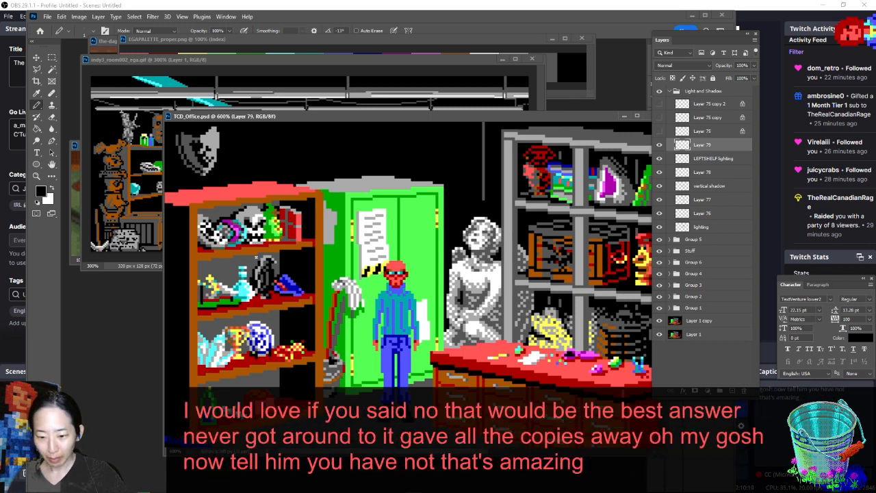
left_click(261, 257)
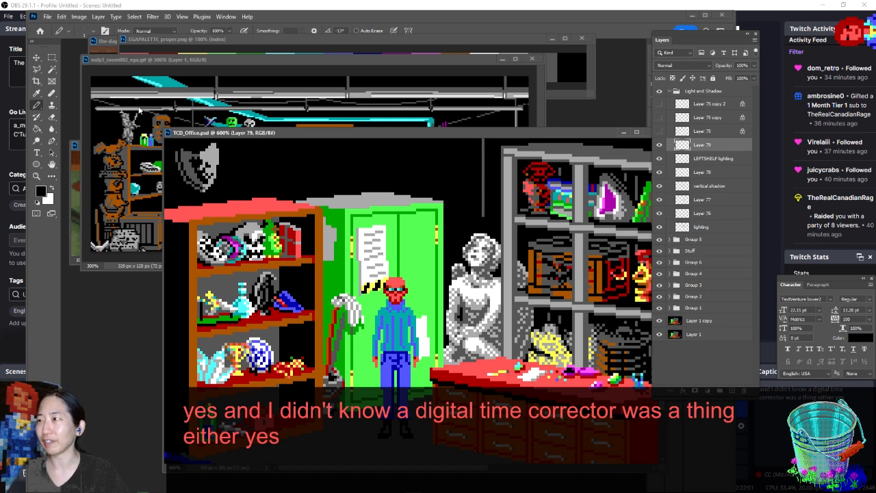
Rearrange the indy3_room002_ega.gif and TCD_Office.psd windows so the EGA palette and the reference images can be seen beside the office scene
left_click_drag(284, 60, 222, 281)
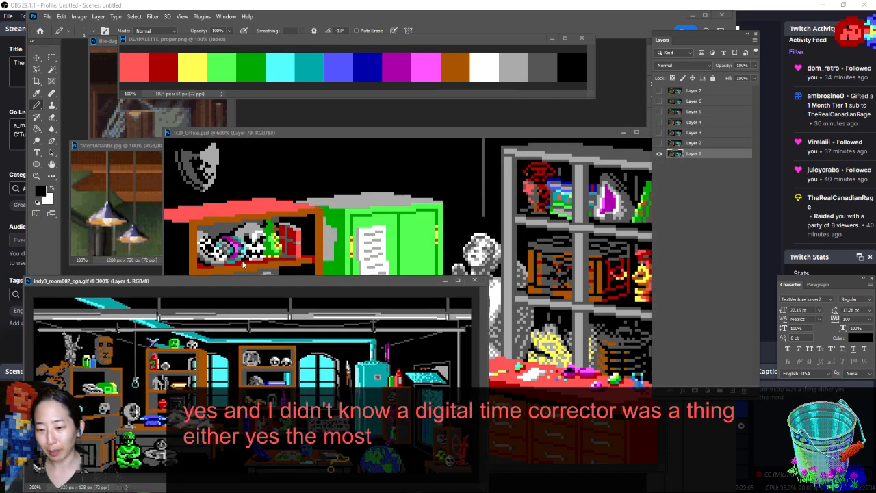
mouse_move(329, 137)
left_mouse_down()
mouse_move(299, 136)
mouse_move(315, 136)
left_mouse_up()
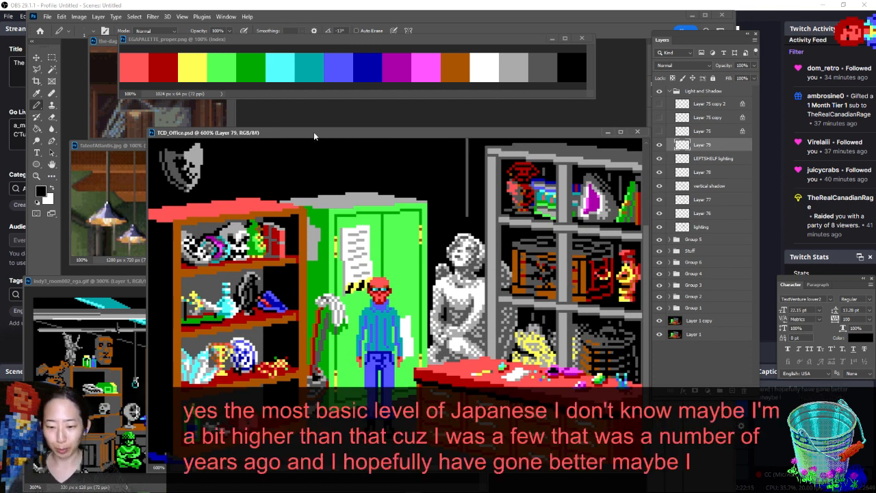
left_click_drag(314, 135, 338, 143)
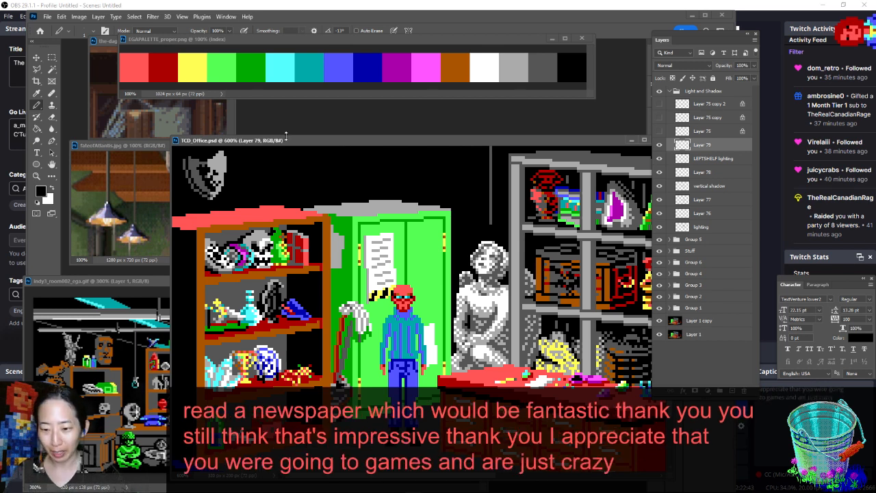
left_click_drag(311, 146, 308, 129)
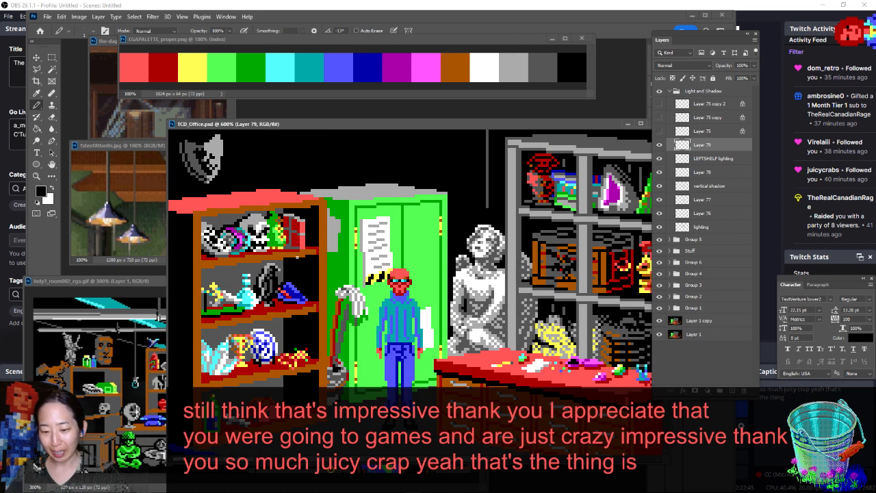
Retouch the shadow around the cyan bottle on the second shelf with black pixels and the Eraser, and save the file
left_click(240, 285)
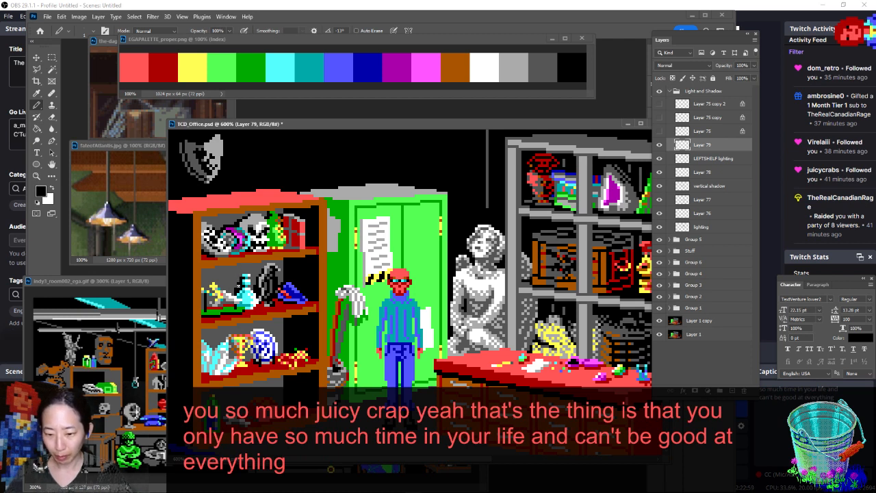
key("x")
key("e")
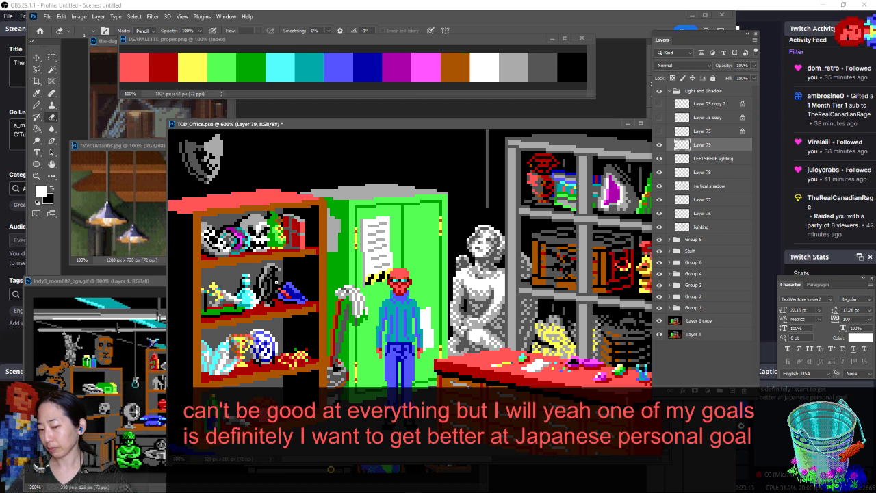
key("ctrl+s")
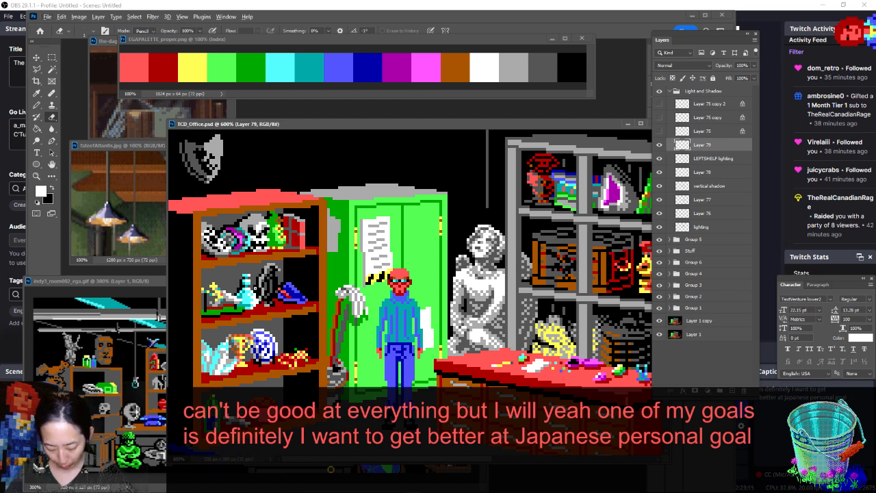
Tone down the bright skull in the middle of the top shelf with dark gray pixels, and save the file
key("b")
left_click(257, 287, "alt")
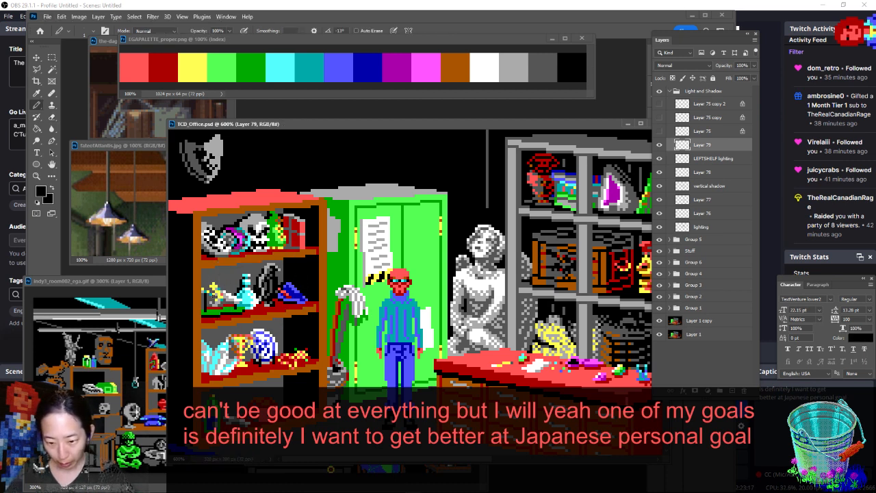
scroll(190, 288, "down", 3)
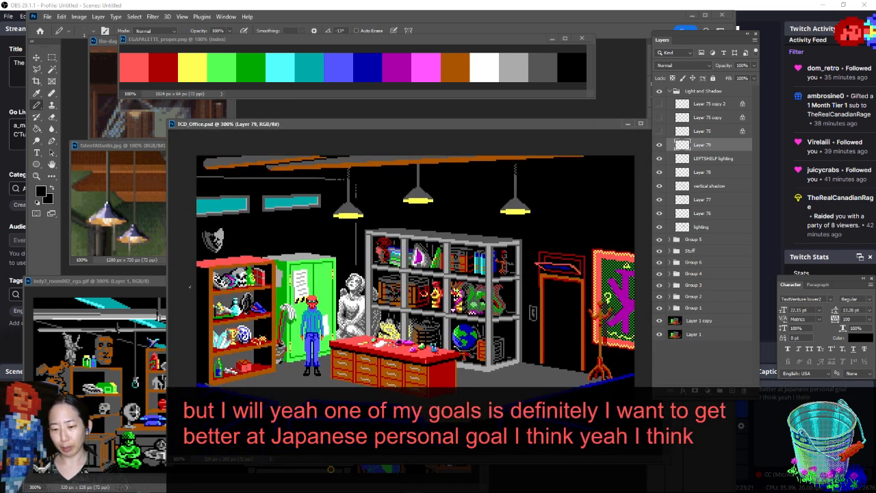
scroll(267, 274, "up", 2)
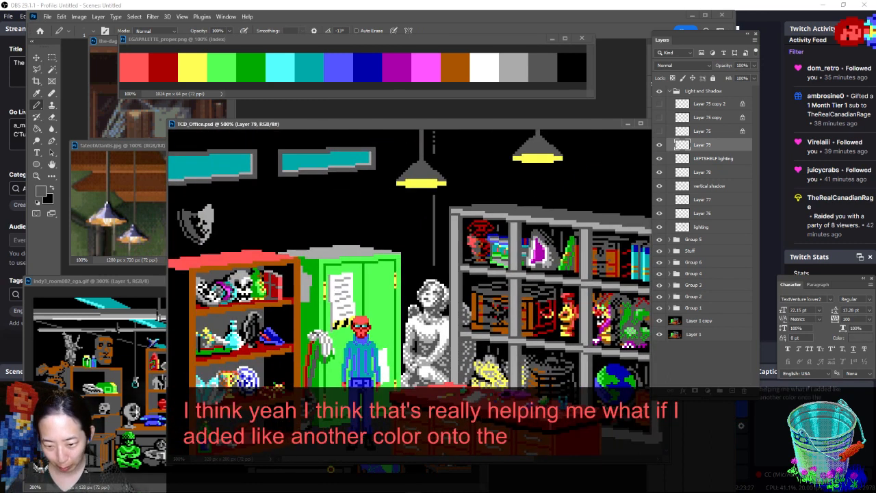
left_click(243, 284)
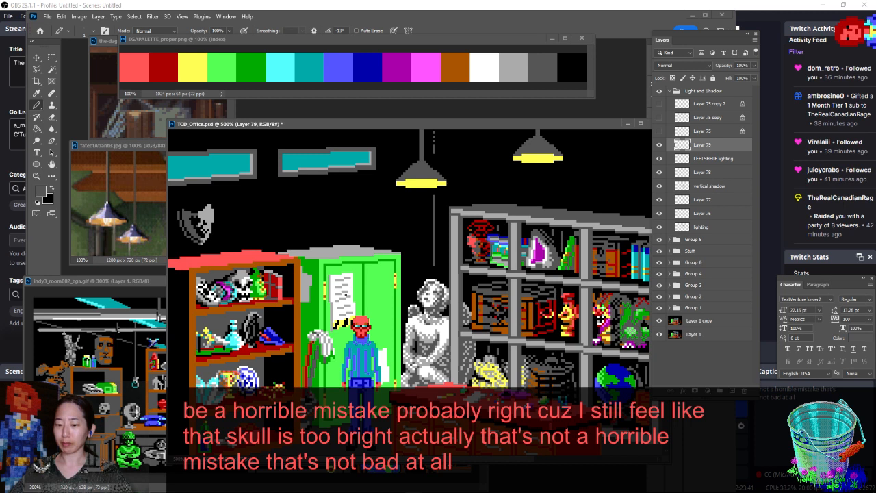
key("ctrl+s")
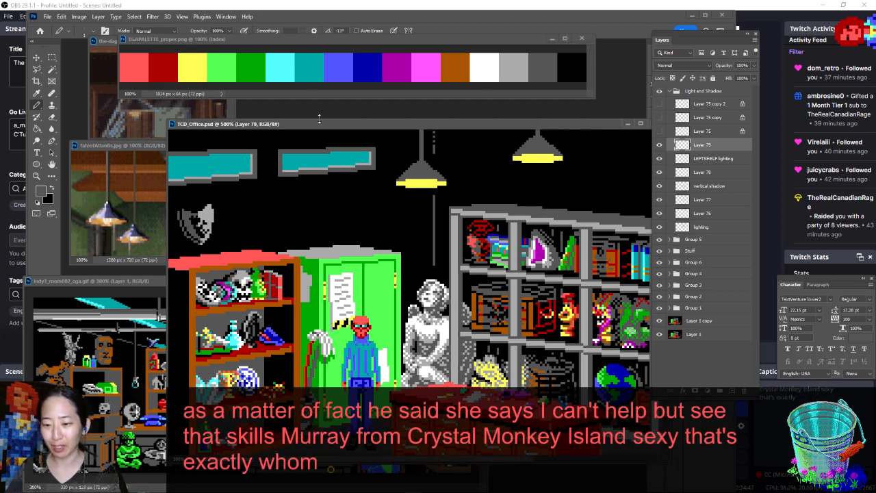
Retouch the leftmost skull on the top shelf with light gray sampled from the scene, and save the file
left_click_drag(319, 126, 322, 101)
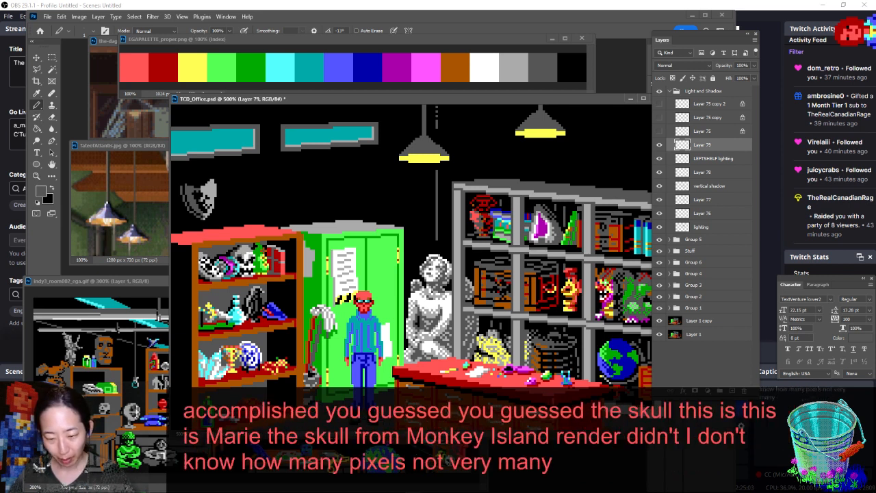
key("x")
left_click(205, 254, "alt")
left_click(204, 255)
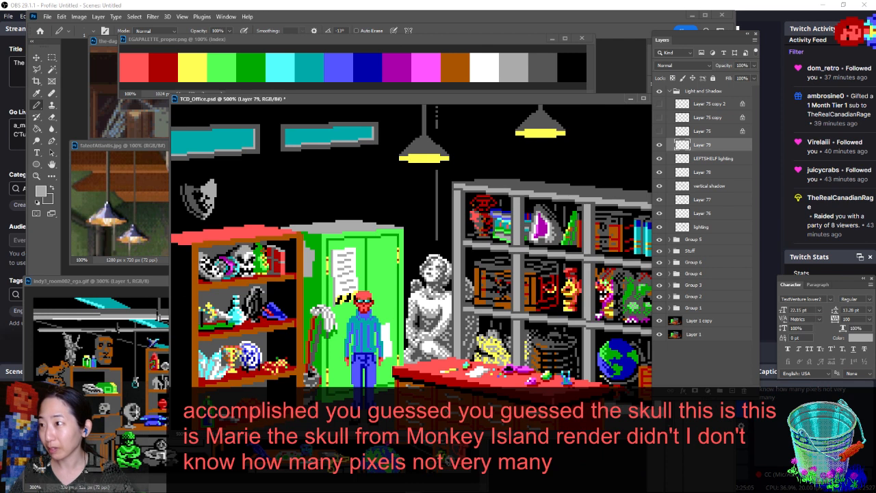
key("ctrl+s")
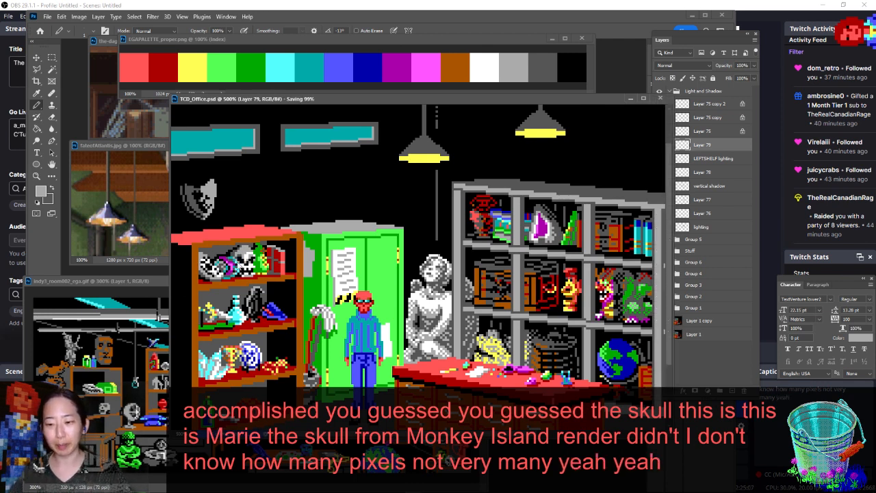
Open the Murray skull reference image from the Office folder, compare it with the pixel skull, and close it
key("ctrl+o")
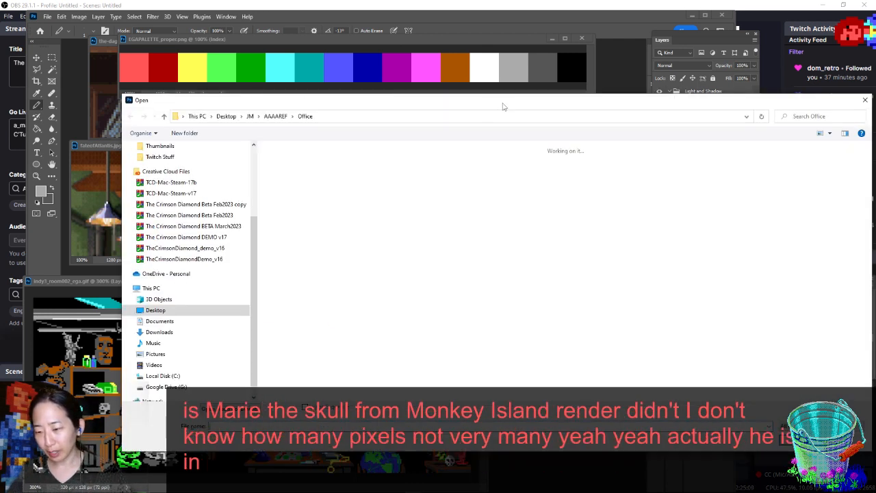
left_click_drag(503, 106, 387, 93)
left_click_drag(750, 164, 749, 292)
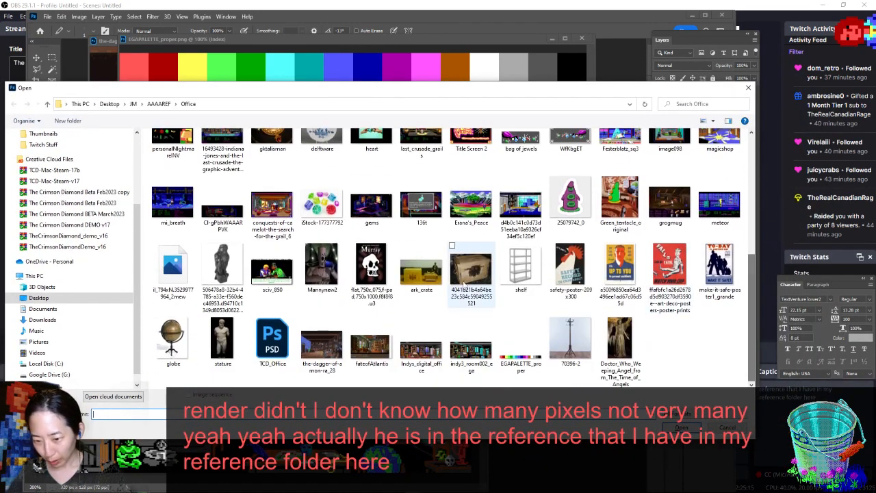
double_click(385, 280)
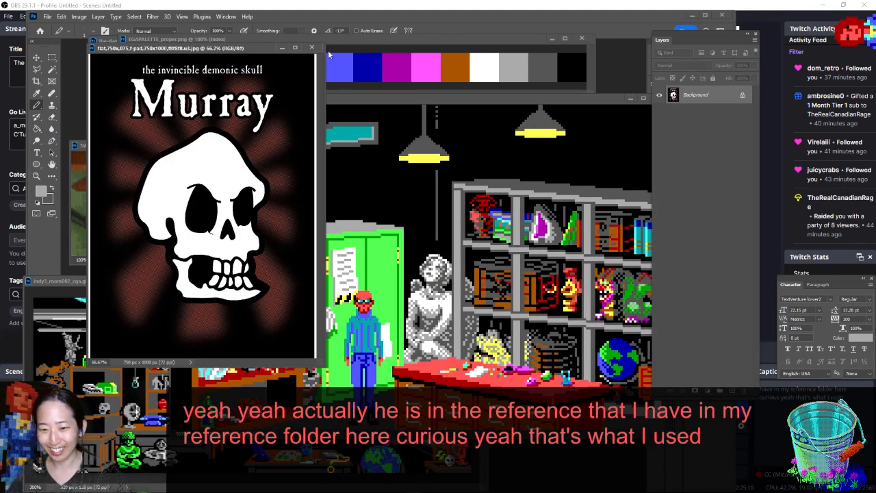
left_click_drag(248, 49, 475, 88)
left_click(539, 86)
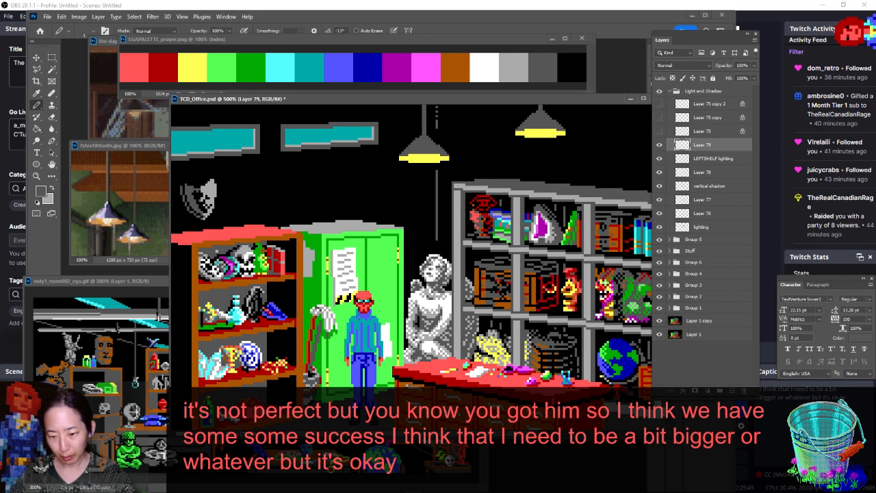
Refine the middle top-shelf skull with white and light gray pixels sampled from it, and save the file
key("x")
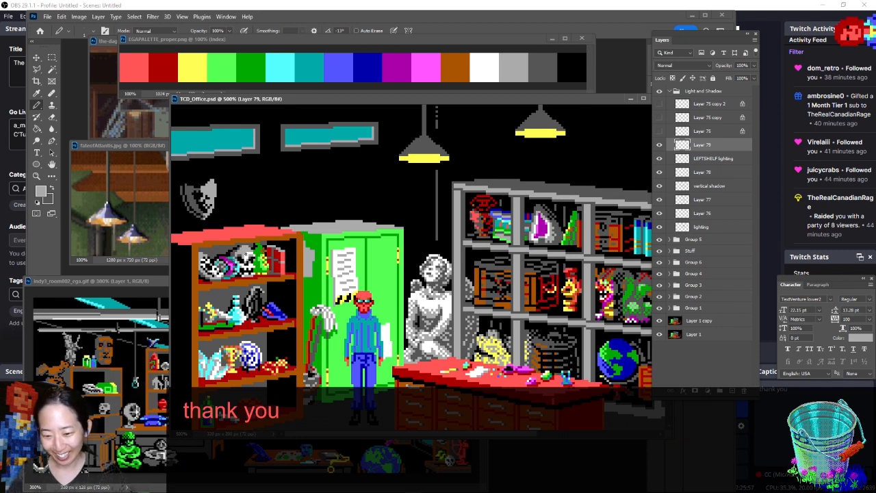
left_click(247, 255, "alt")
left_click(249, 249)
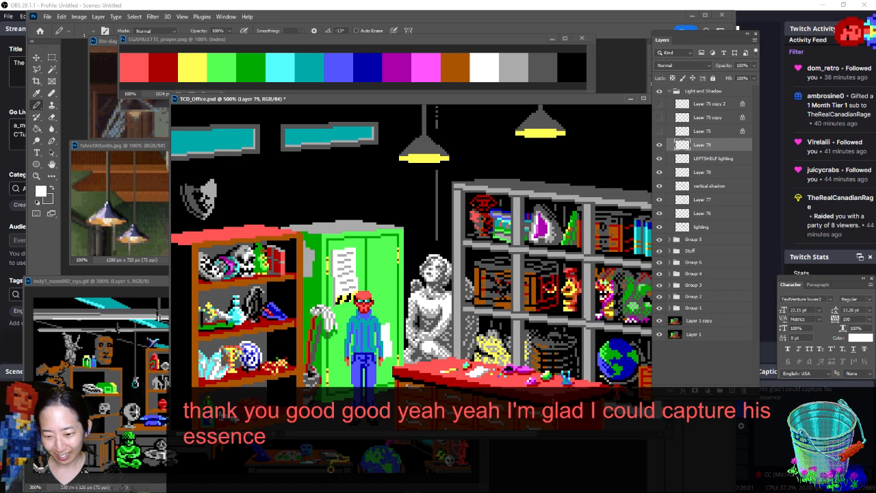
left_click(248, 250, "alt")
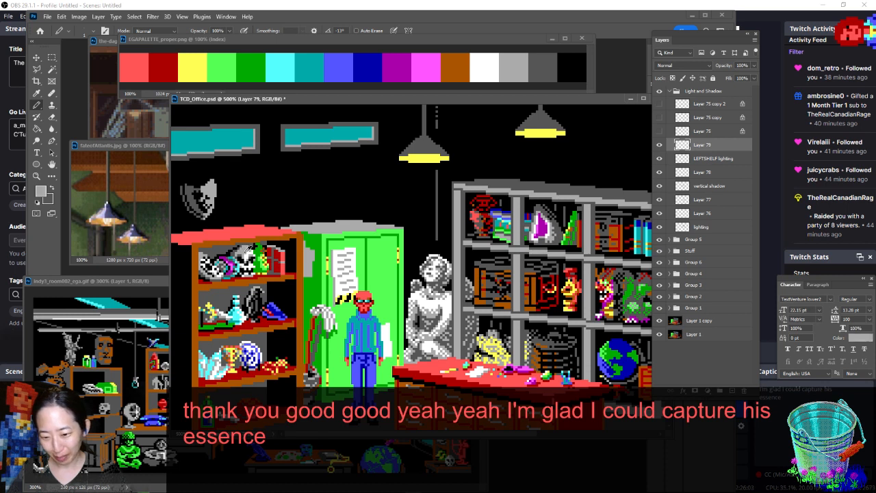
left_click(247, 252, "alt")
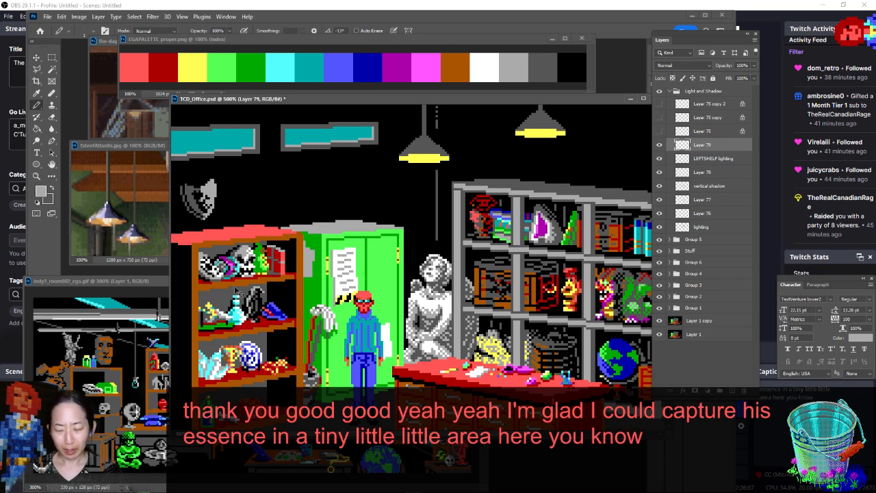
key("ctrl+s")
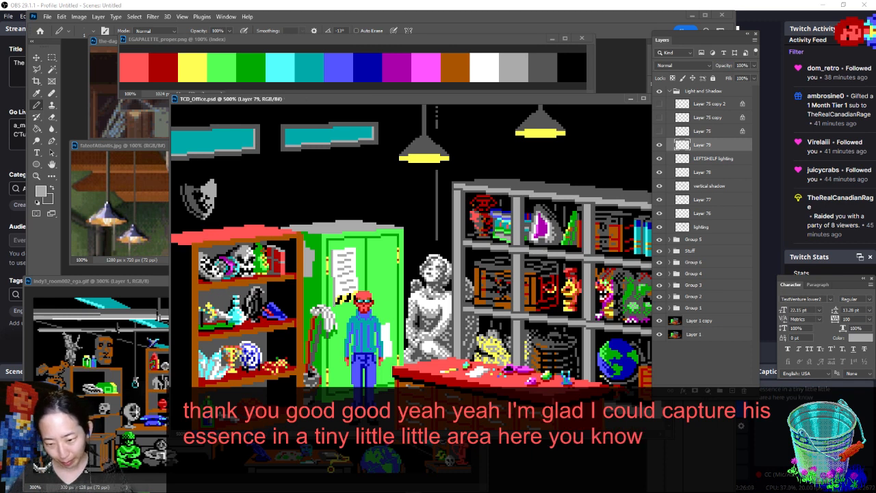
Retouch the green prop beside the top-shelf skull with dark green sampled from it
left_click(262, 296, "alt")
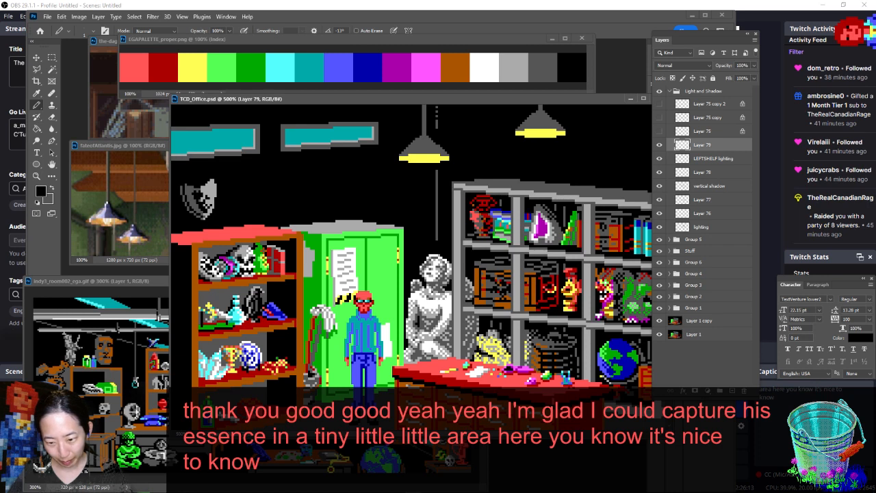
left_click(260, 251, "alt")
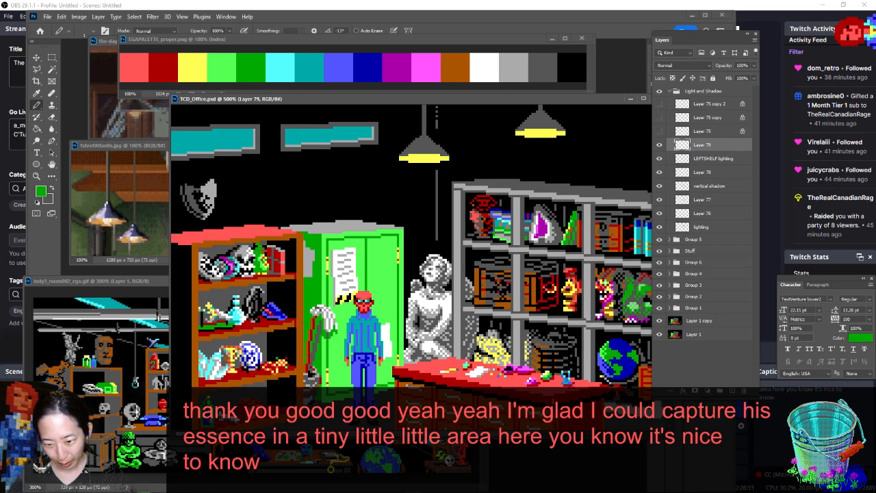
left_click(263, 253)
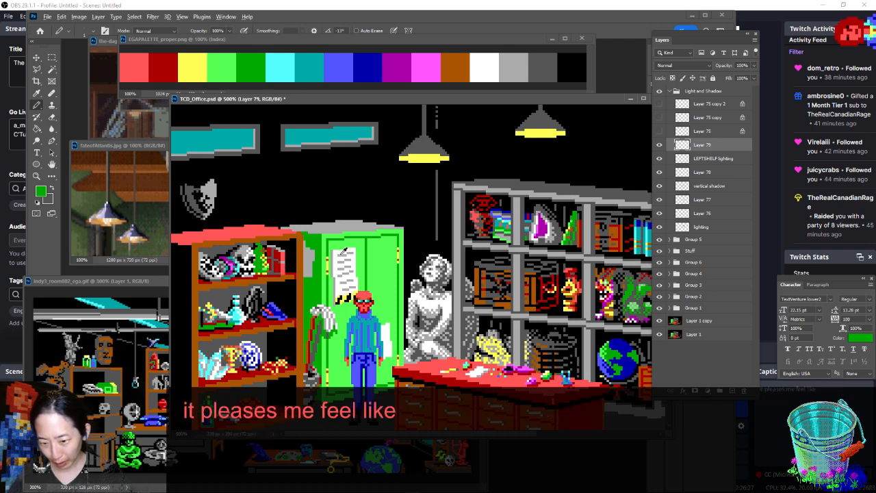
Retouch the green prop on the top shelf with bright green, dark green and black sampled from the scene
left_click(359, 242, "alt")
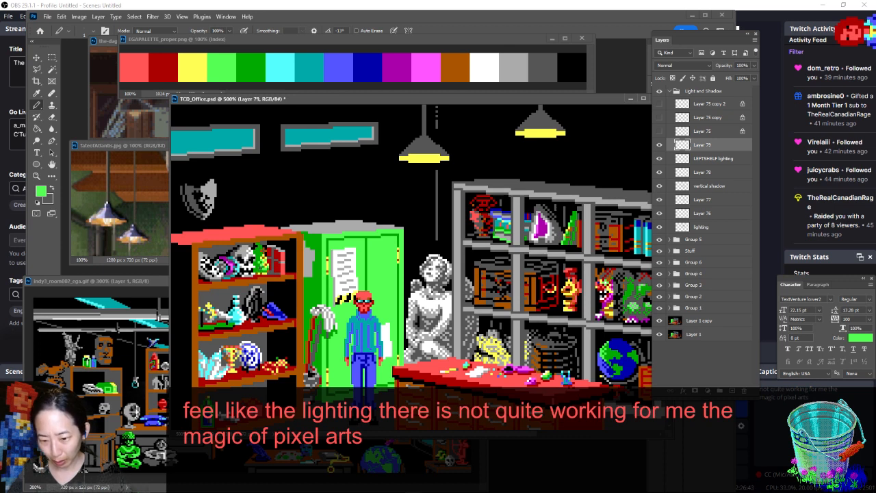
key("x")
left_click(258, 251, "alt")
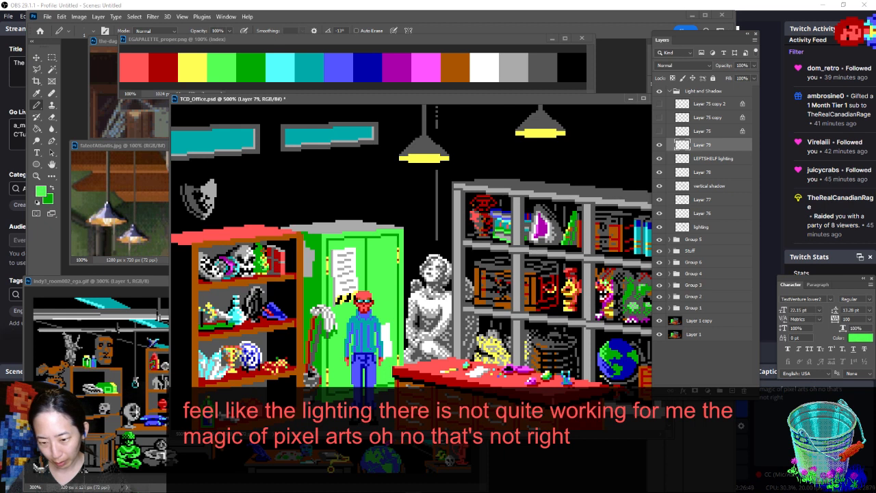
key("x")
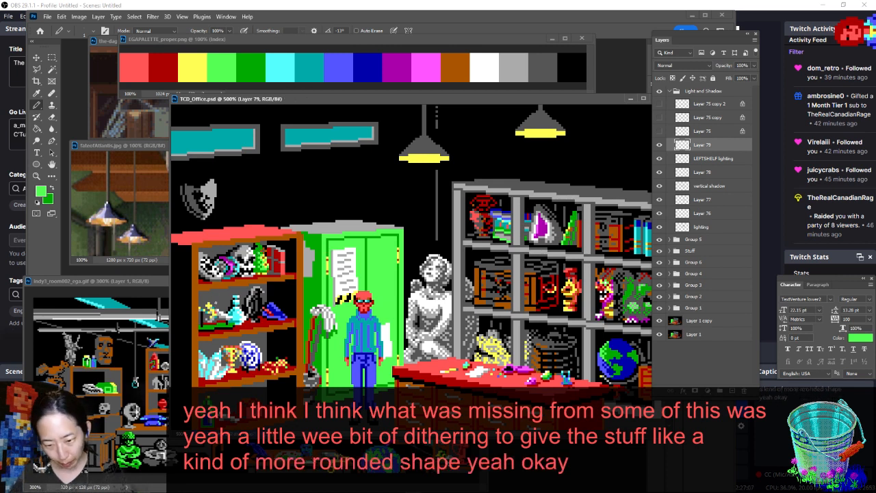
left_click(295, 289, "alt")
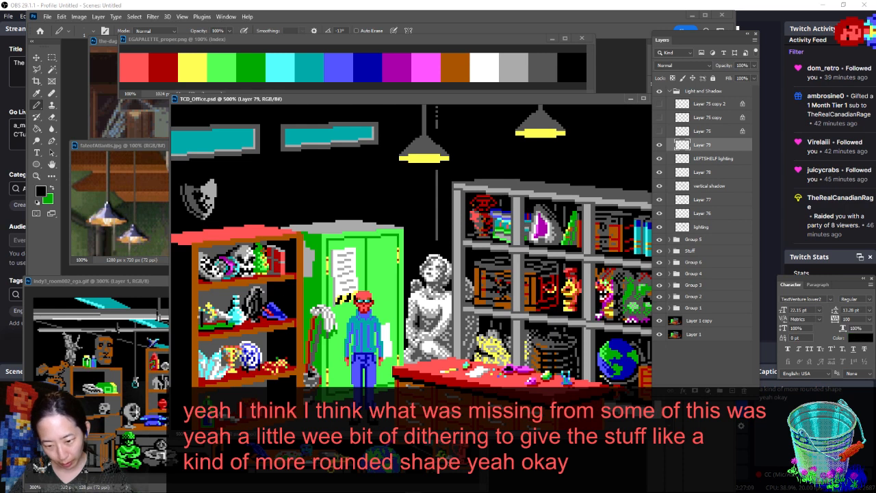
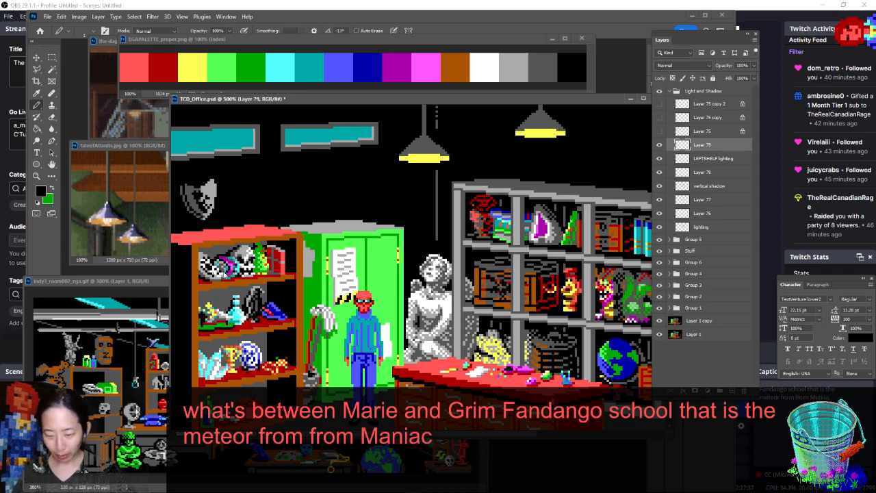
Open the meteor reference image from the Office folder, enlarge the meteor, and place it beside the office scene for comparison
key("ctrl+o")
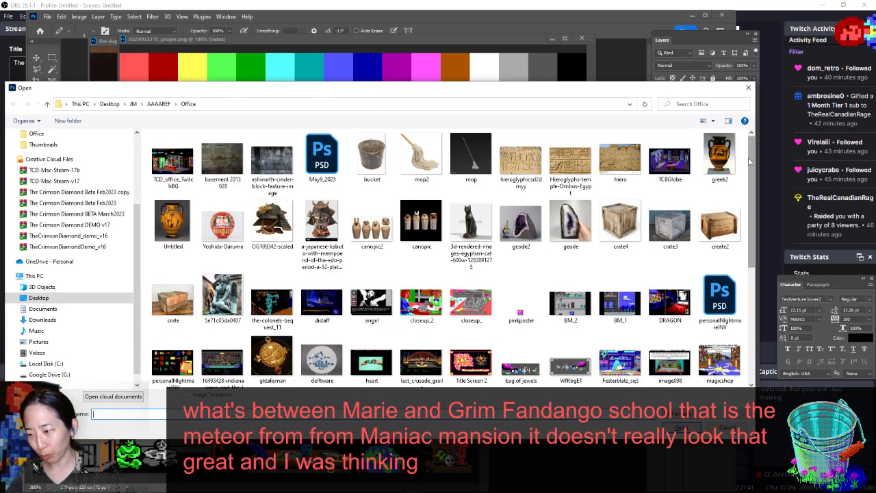
left_click_drag(751, 183, 742, 237)
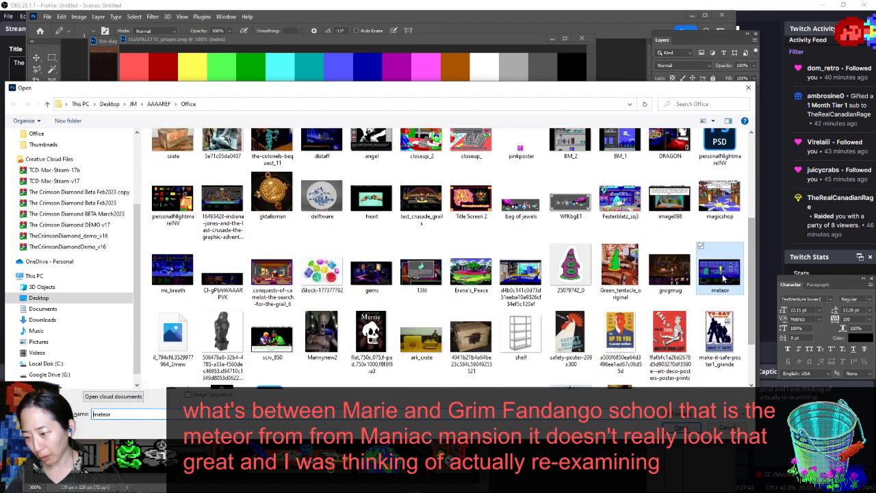
double_click(720, 274)
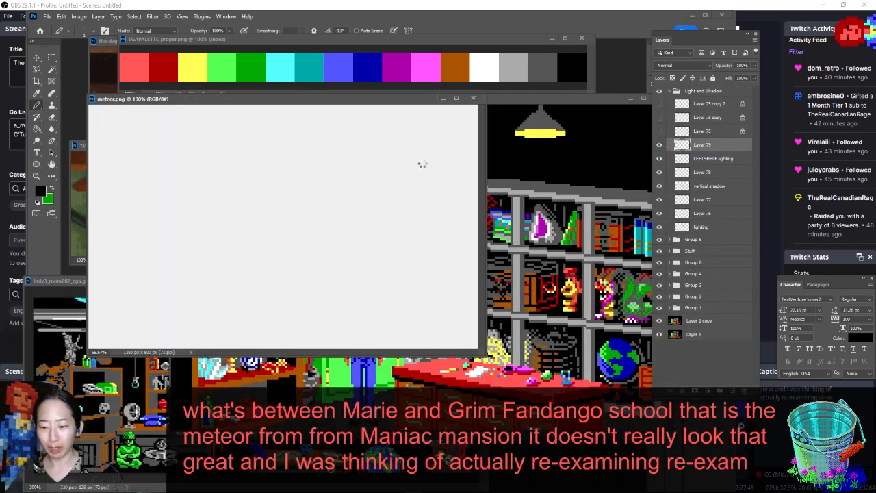
left_click_drag(345, 178, 441, 240)
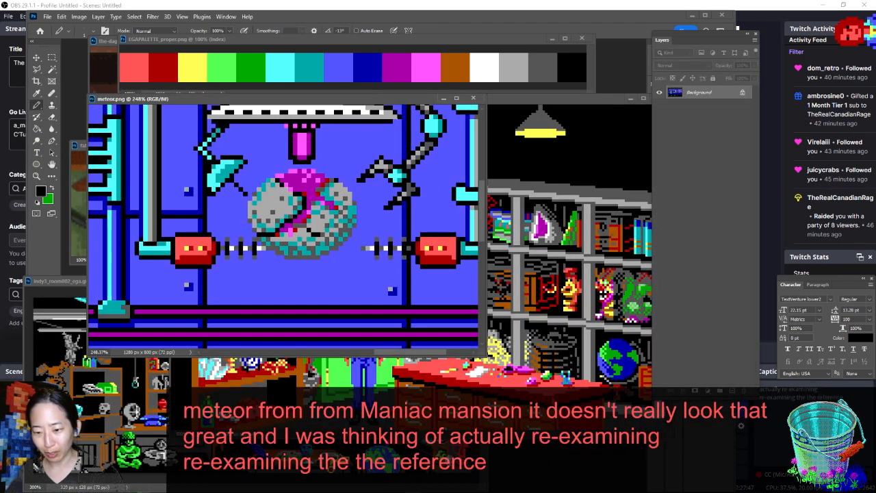
left_click_drag(370, 99, 259, 75)
left_click(421, 102)
left_click_drag(421, 101, 588, 112)
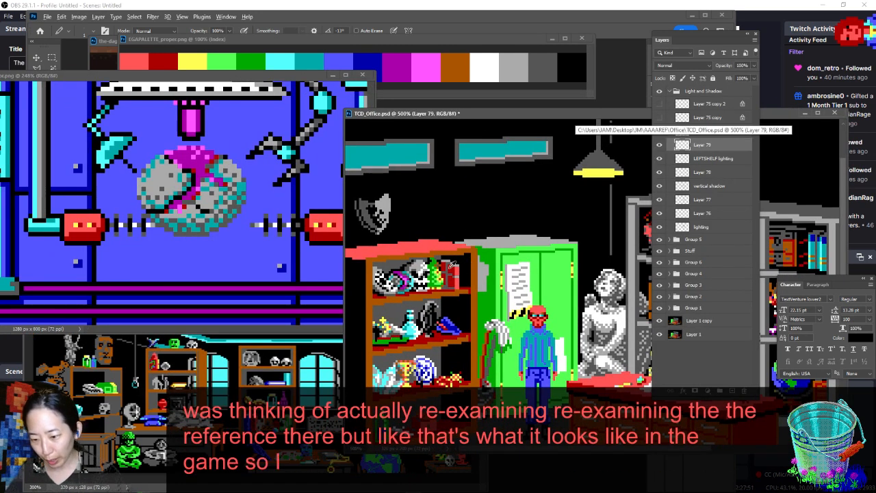
Touch up the top-shelf props with light gray sampled from the scene, and save the file
left_click(448, 267, "alt")
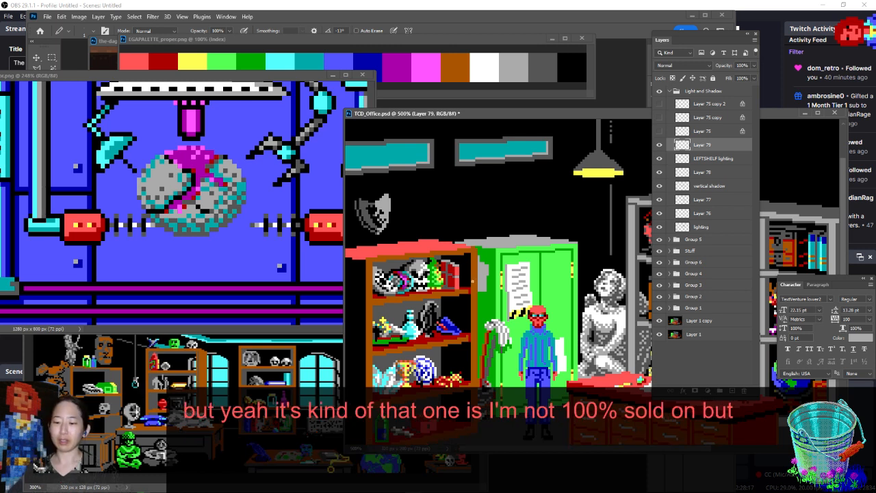
key("ctrl+s")
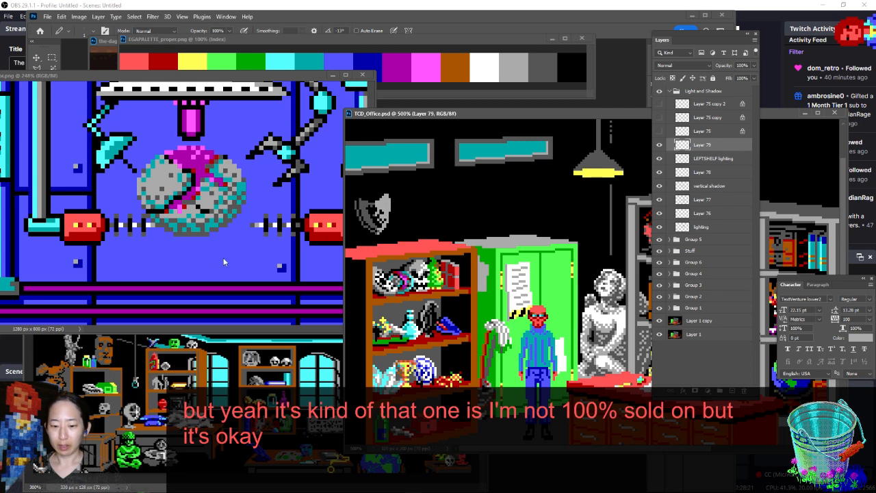
Arrange the meteor and indy3_room002_ega reference windows one below the other beside the office scene
left_click(192, 349)
left_click_drag(243, 77, 337, 380)
left_click_drag(249, 284, 235, 151)
left_click_drag(512, 110, 460, 77)
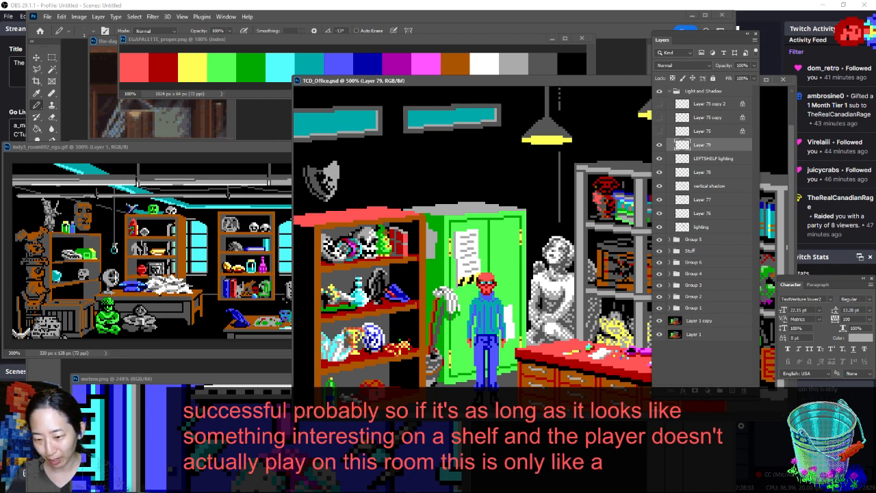
Retouch the props on the brown bookcase with black sampled from the top shelf
left_click(349, 235, "alt")
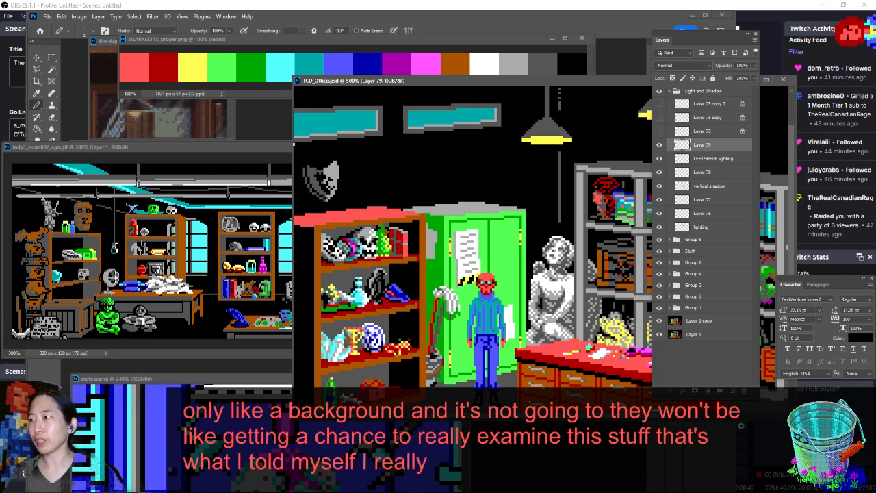
left_click_drag(432, 78, 340, 61)
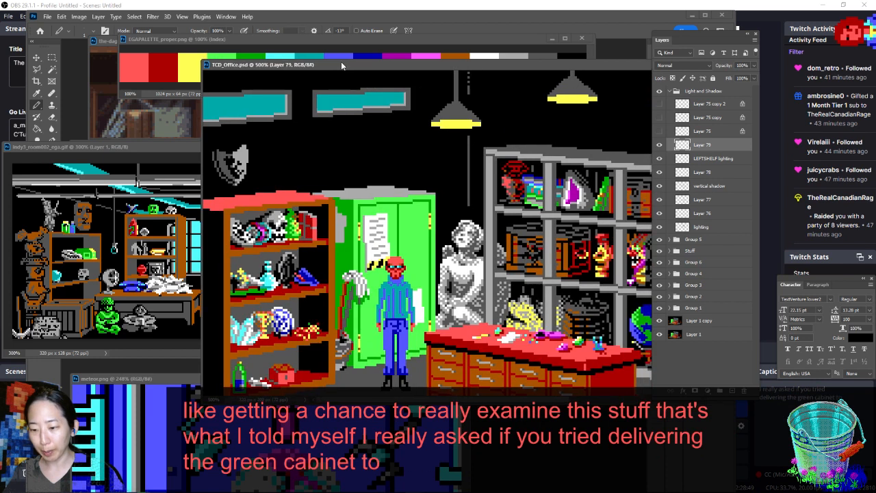
key("ctrl+minus")
key("ctrl+minus")
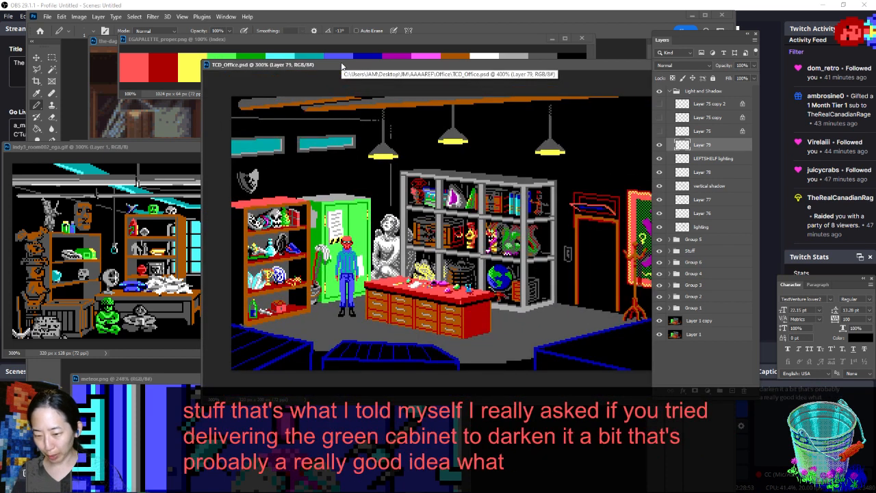
key("ctrl+plus")
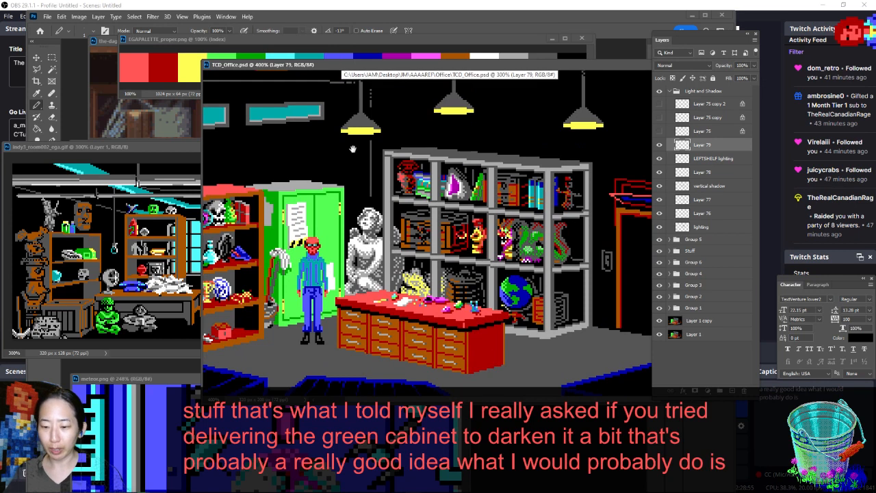
left_click_drag(353, 149, 398, 146)
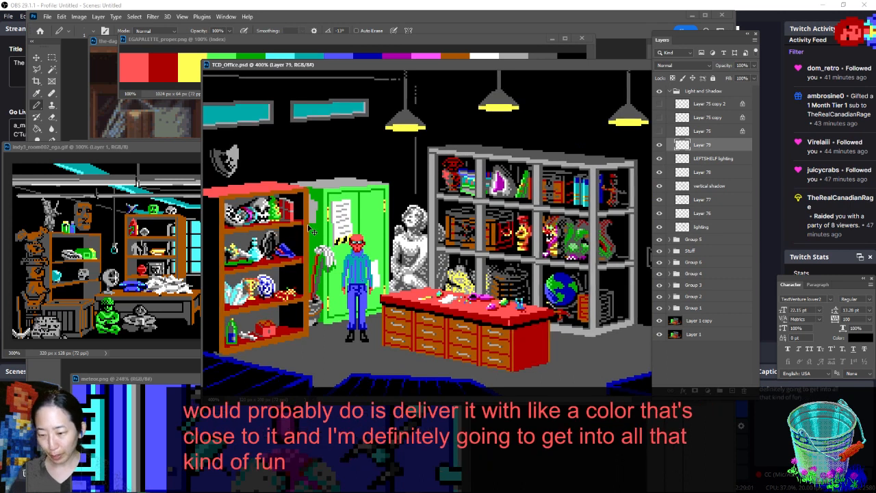
key("ctrl+plus")
key("ctrl+plus")
left_click_drag(340, 213, 453, 189)
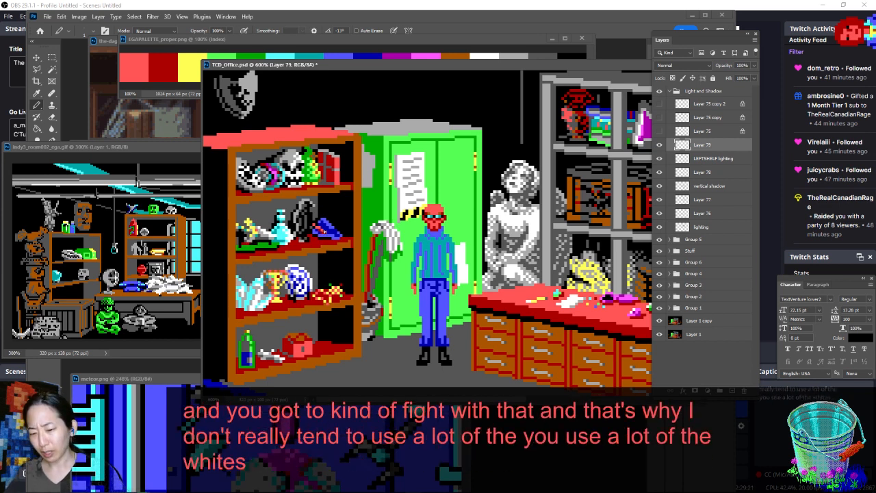
Check the retouched bookcase against the whole office scene, and save the file
scroll(311, 236, "down", 3)
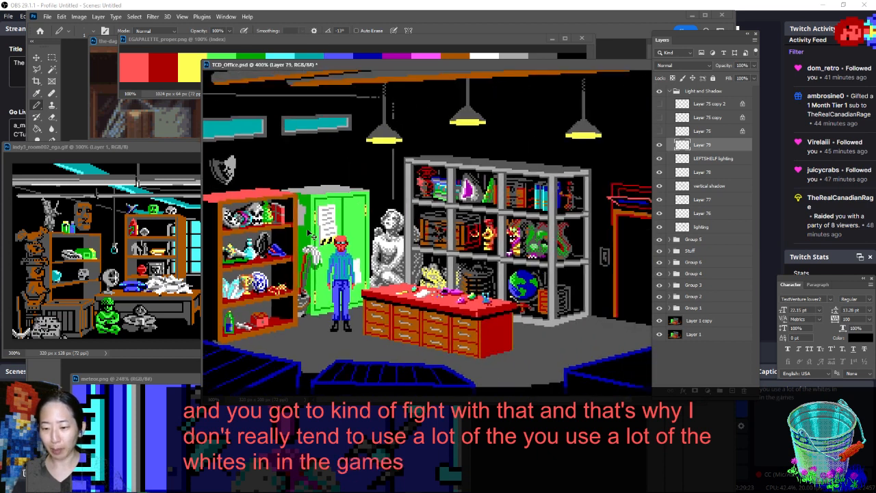
key("ctrl+plus")
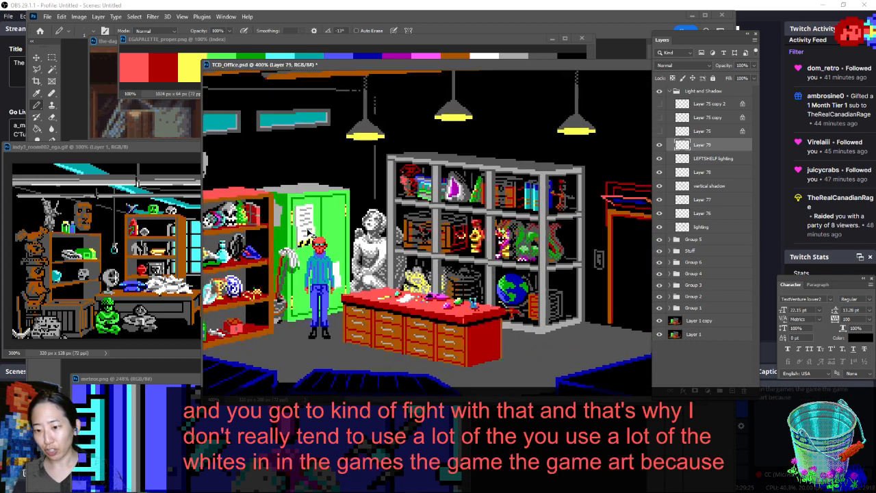
key("ctrl+plus")
key("ctrl+plus")
left_click_drag(401, 254, 590, 224)
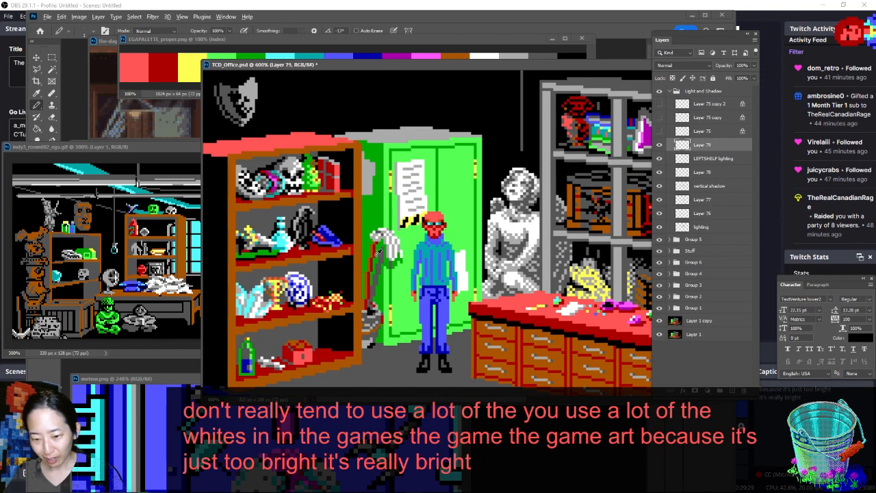
key("ctrl+s")
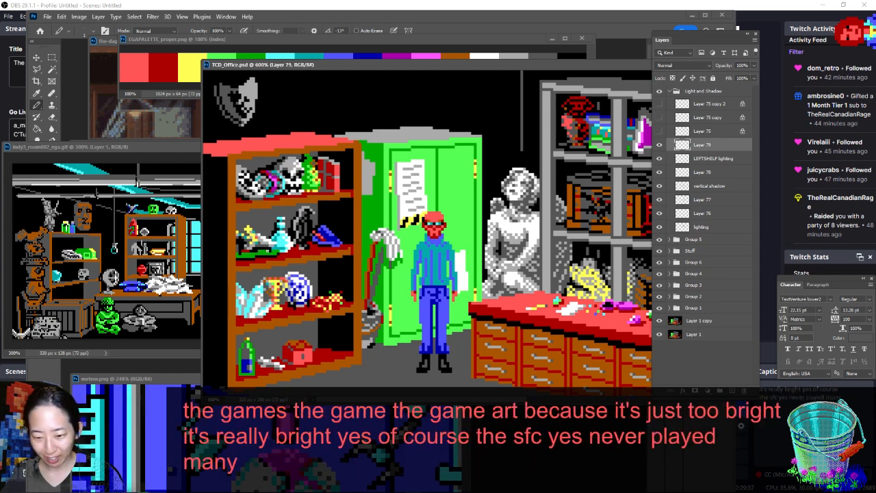
Retouch the second-shelf props with black plus dark and light cyan sampled from the cyan flask, and save the file
left_click(241, 250)
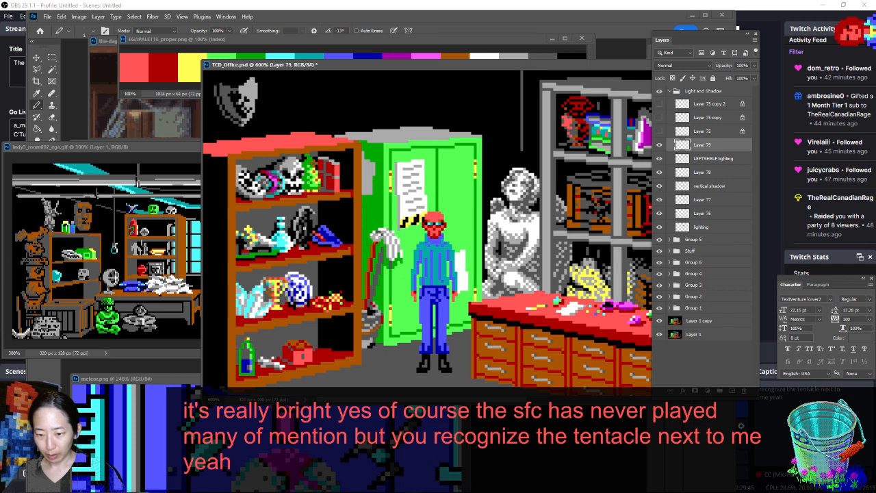
left_click(277, 238, "alt")
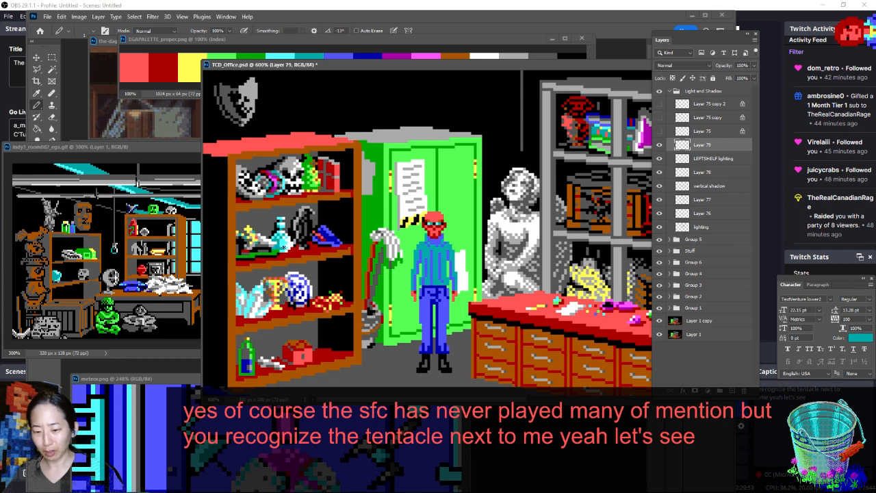
left_click(281, 236, "alt")
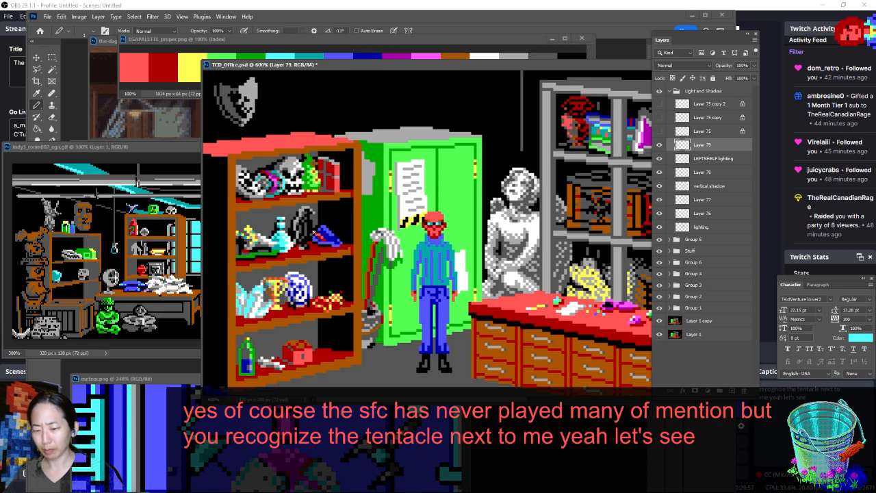
key("ctrl+s")
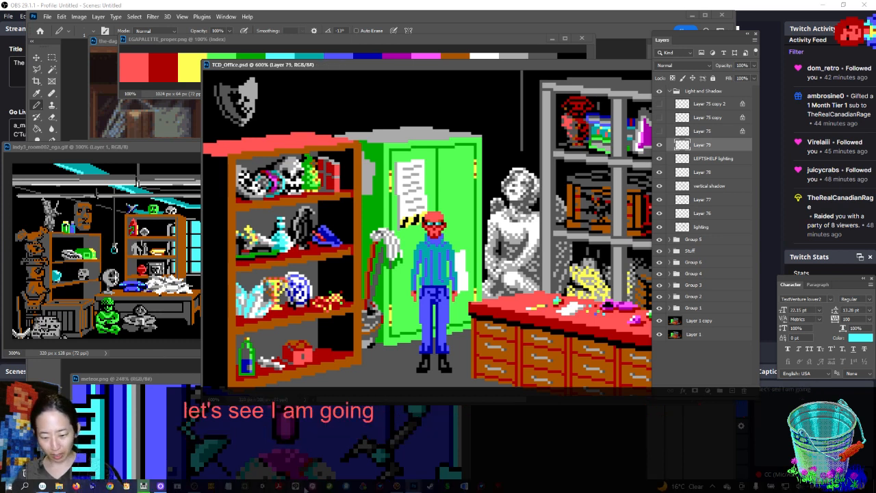
Switch to OBS to reach the microphone channel in the Audio Mixer, and return to the office scene in Photoshop
left_click(296, 486)
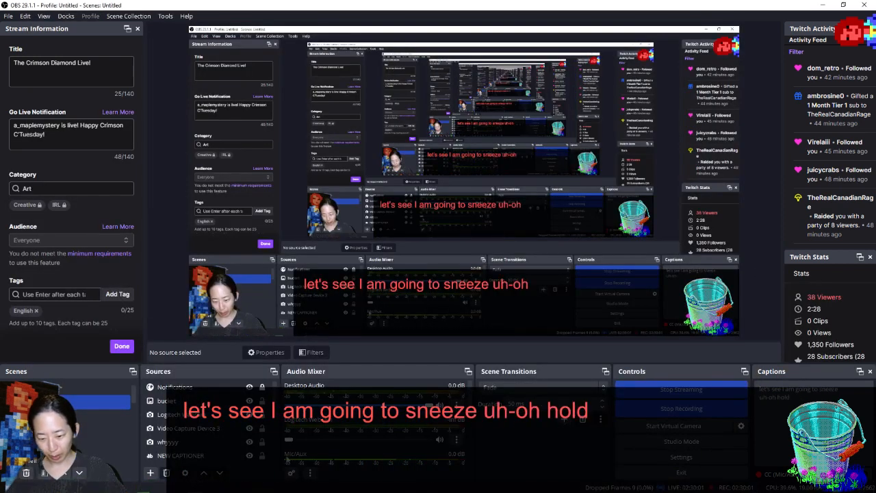
scroll(366, 438, "down", 2)
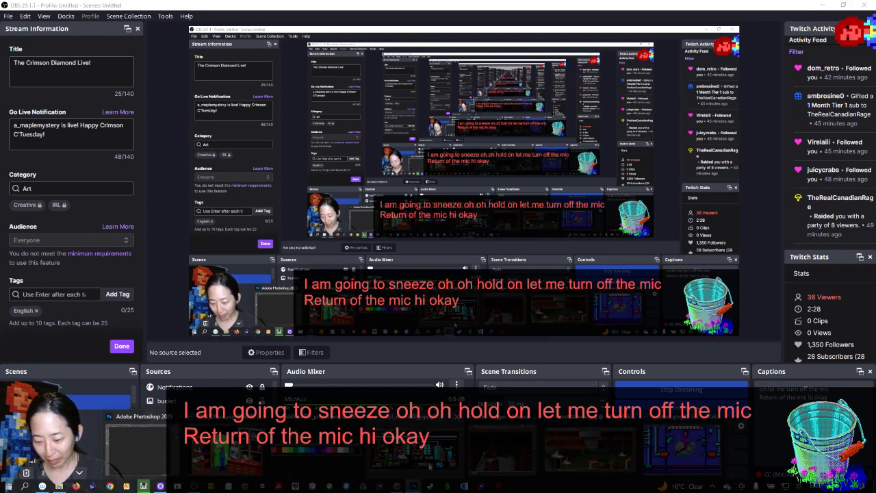
left_click(143, 486)
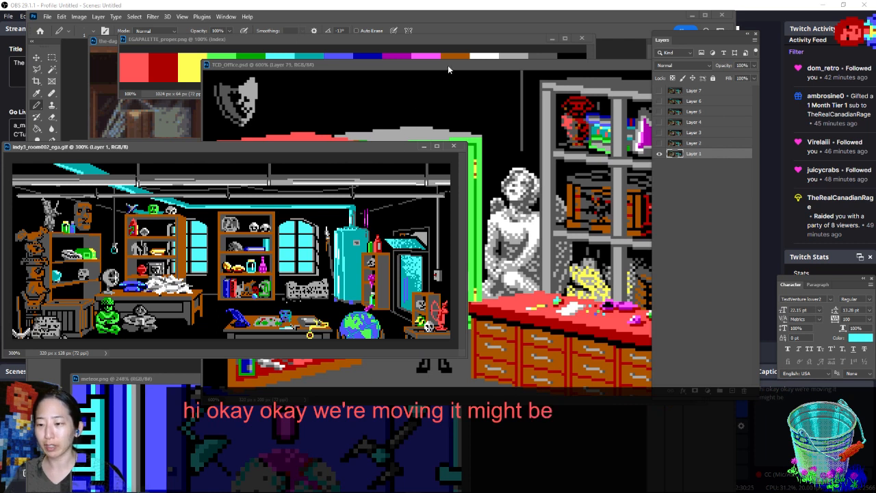
key("ctrl+shift+s")
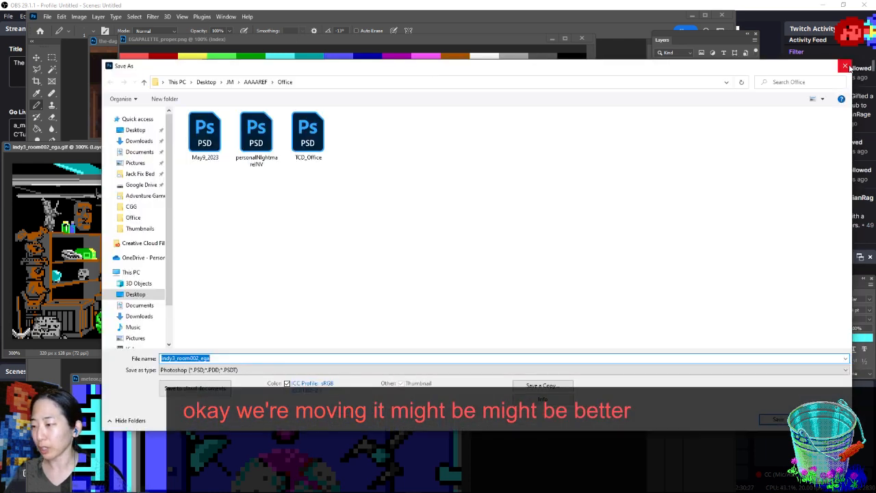
left_click(846, 67)
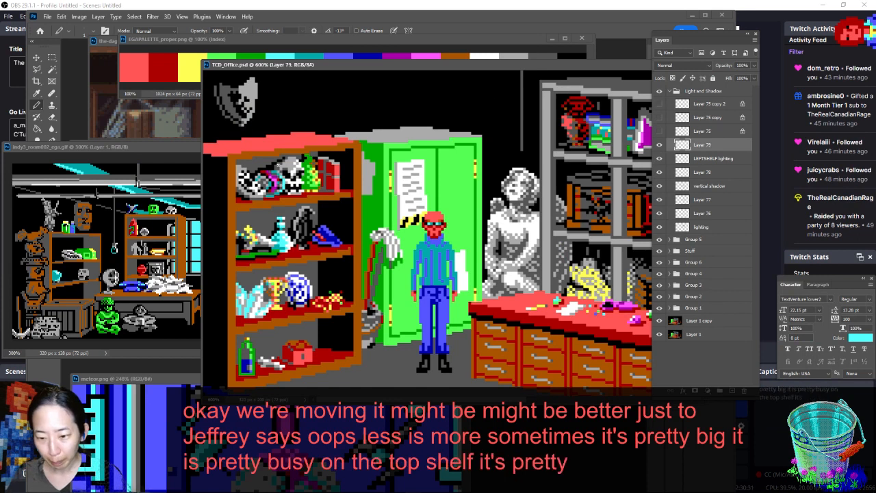
Retouch the area beside the middle top-shelf skull with dark gray sampled from the shelf background, and save the file
left_click(279, 167, "alt")
left_click(279, 170)
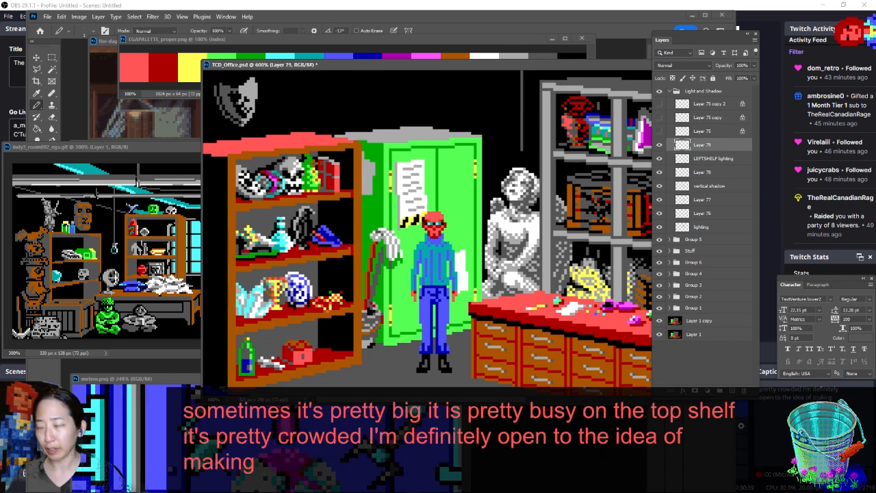
key("ctrl+s")
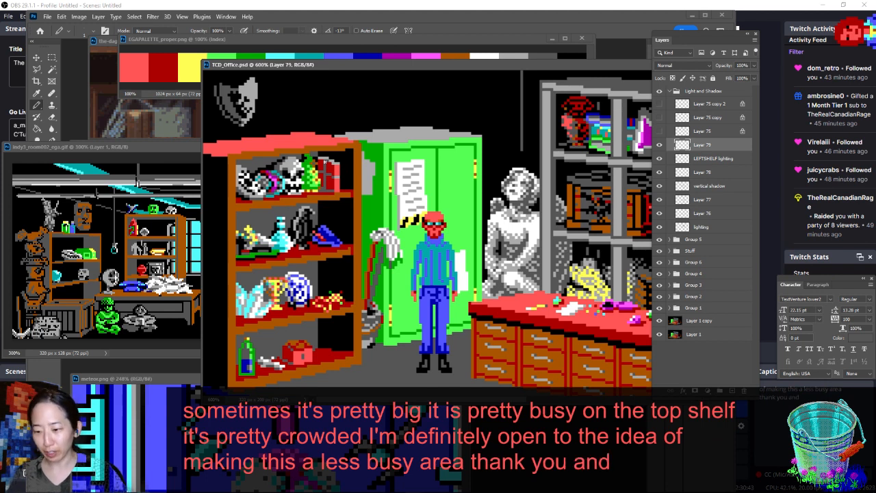
left_click_drag(532, 66, 456, 65)
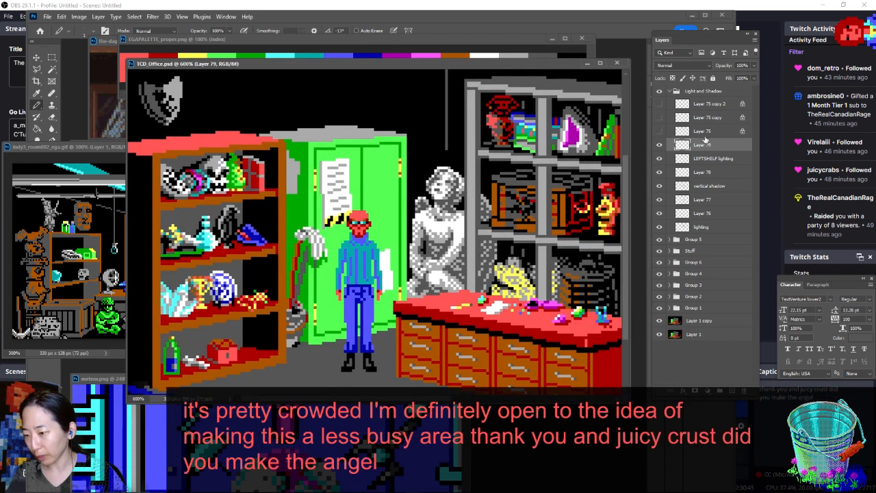
Collapse the Light and Shadow group, and expand Group 5 and the Stuff group to reach the angel layers
left_click(670, 92)
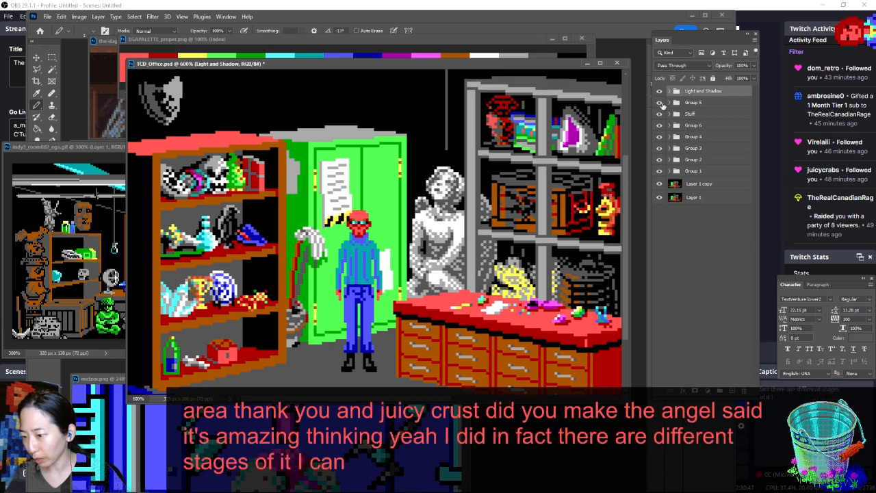
left_click(670, 102)
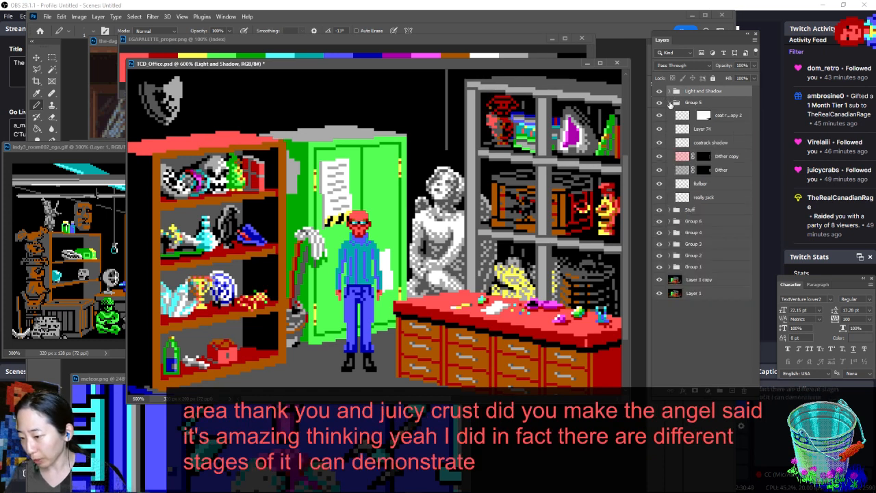
left_click(670, 102)
left_click(670, 102)
left_click(670, 210)
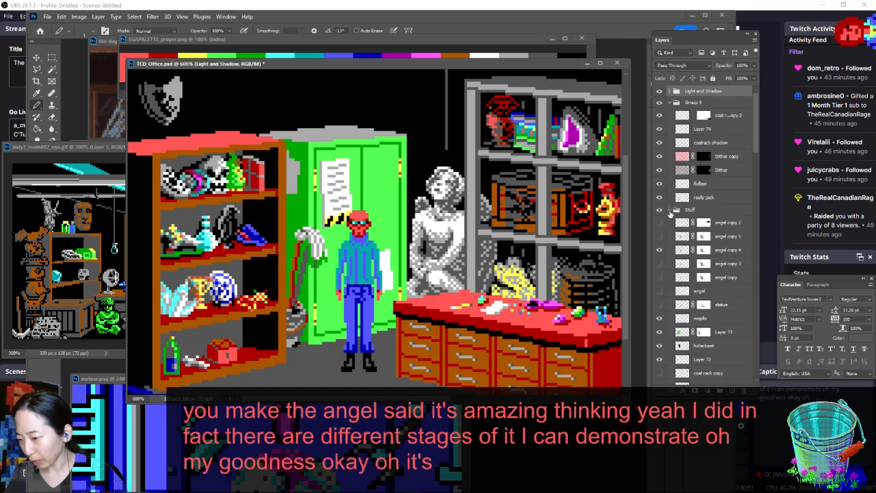
scroll(662, 228, "down", 1)
Compare the angel copy and earlier statue versions through layer visibility, and show the original angel layer with the statue layer hidden
left_click(659, 254)
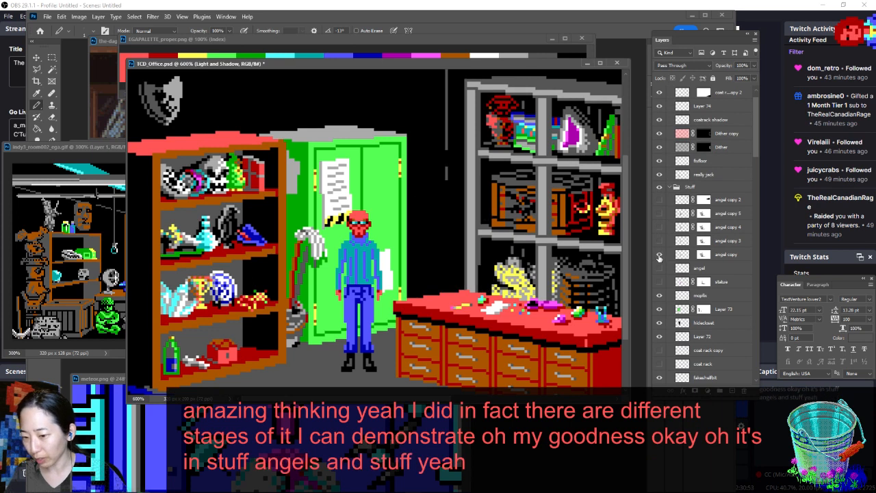
left_click(660, 257)
left_click(659, 255)
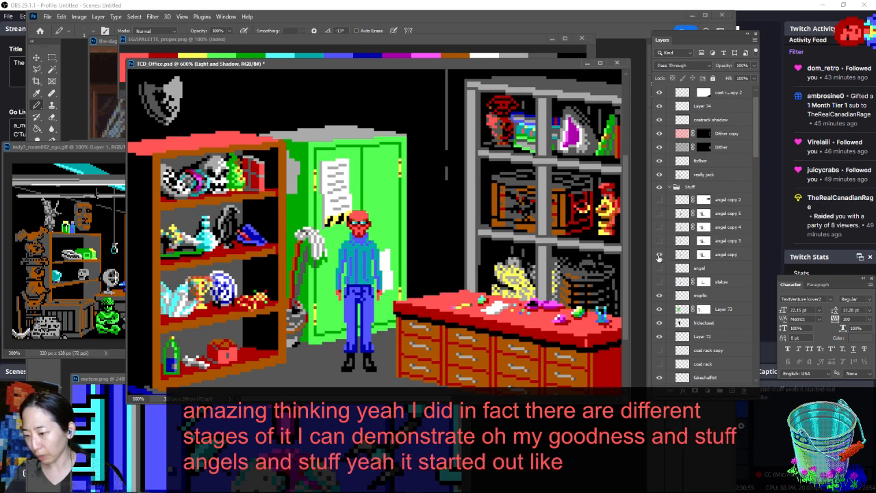
left_click(659, 258)
left_click(660, 281)
left_click(659, 281)
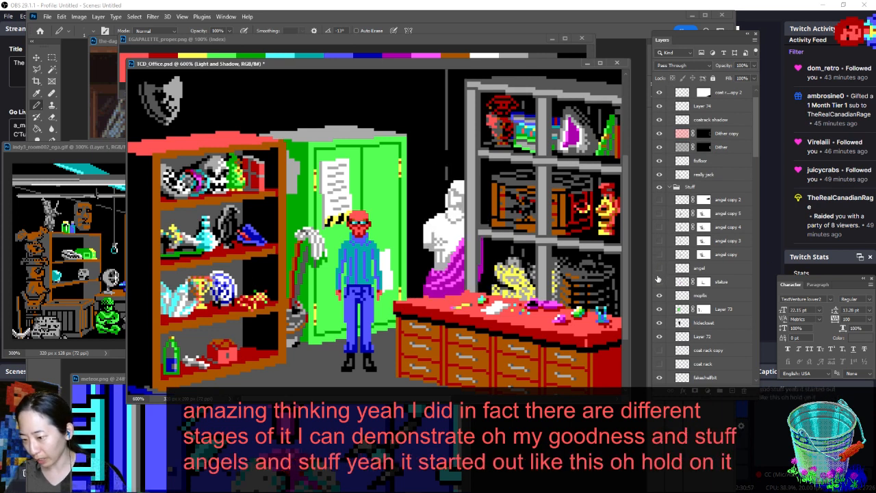
left_click(659, 282)
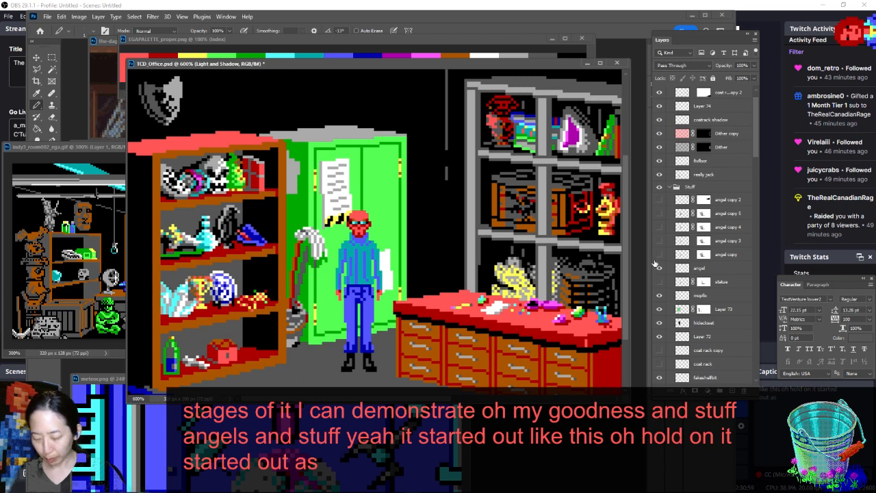
Select the original angel layer and move the figure a short distance away from the rightmost ceiling lamp
key("ctrl+minus")
key("ctrl+minus")
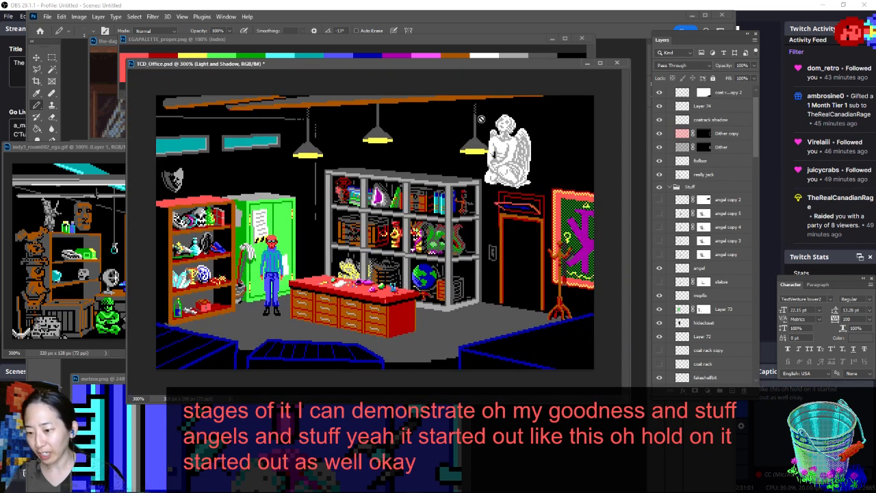
left_click(714, 270)
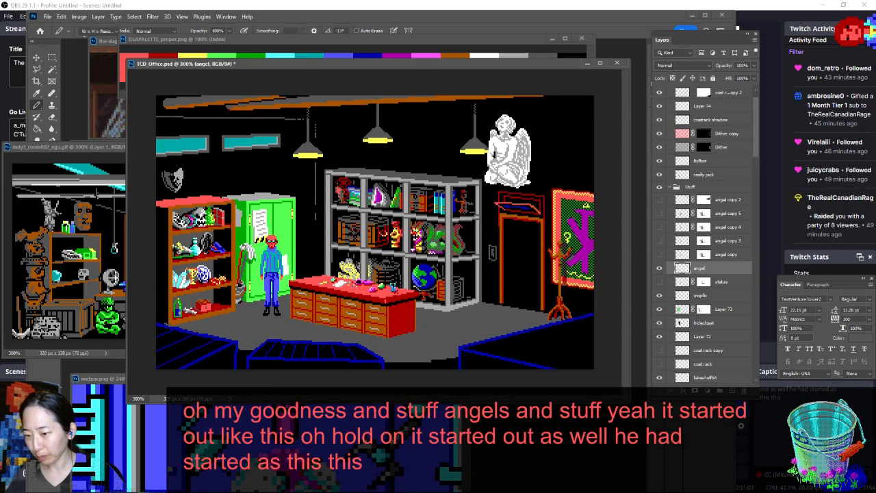
key("c")
key("v")
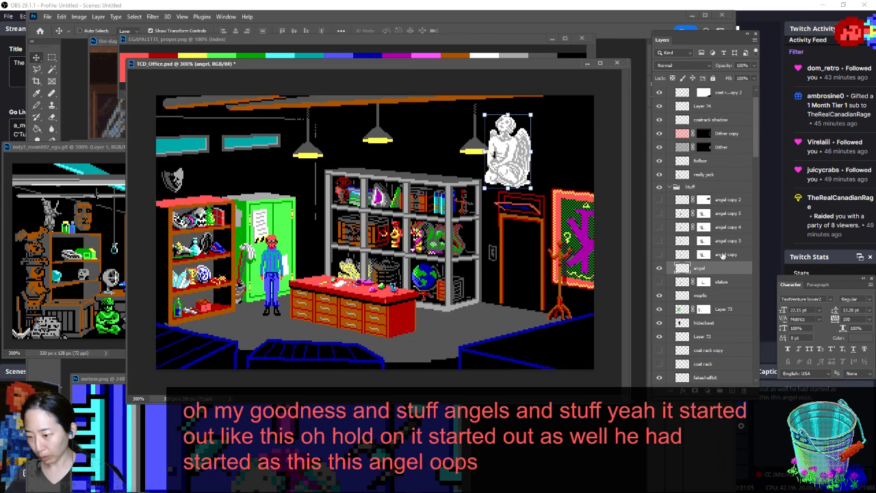
left_click_drag(517, 149, 542, 147)
Open the angel statue photo 5e71c05da0407 from the Office reference folder, view it at 50%, and arrange it beside the office scene
key("ctrl+o")
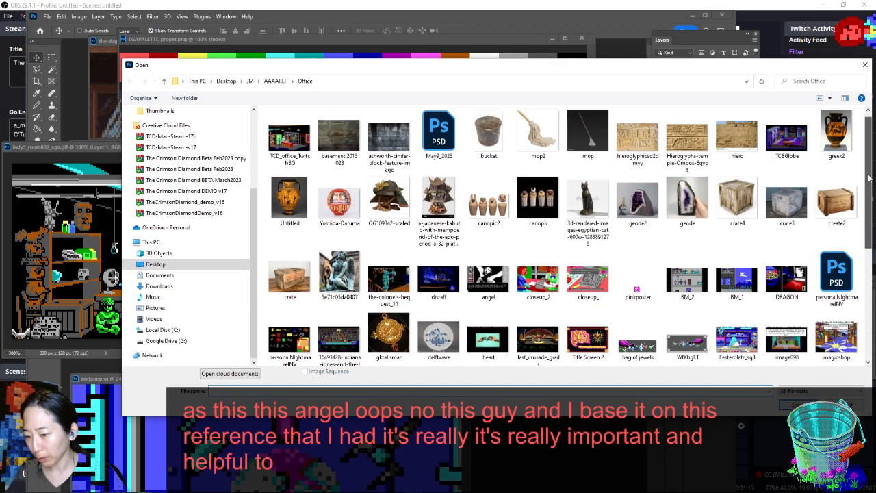
left_click_drag(869, 178, 866, 210)
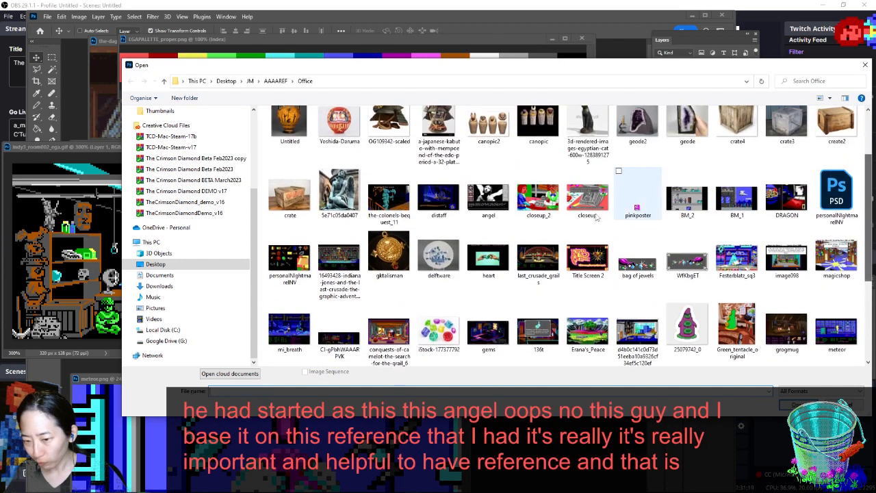
double_click(346, 199)
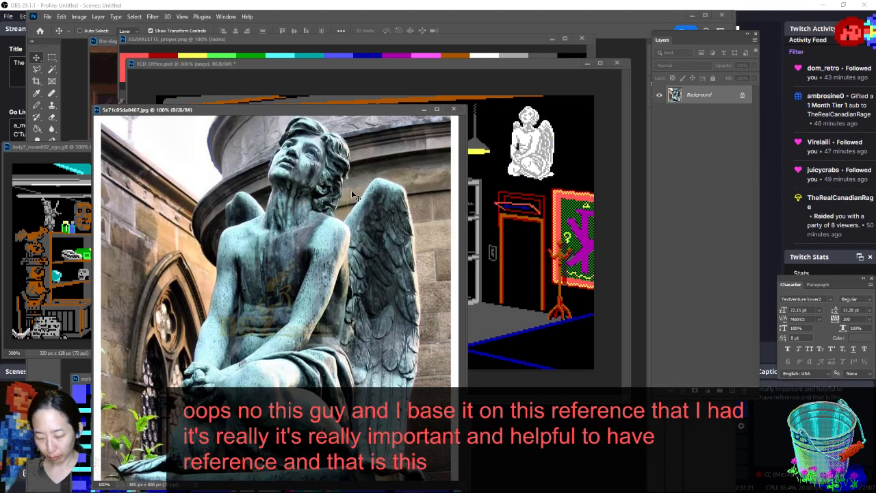
key("ctrl+minus")
key("ctrl+minus")
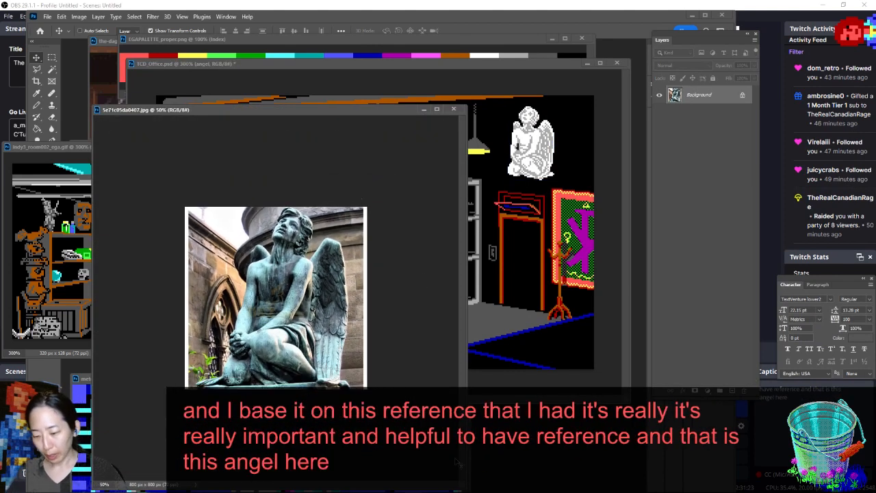
left_click_drag(466, 487, 302, 321)
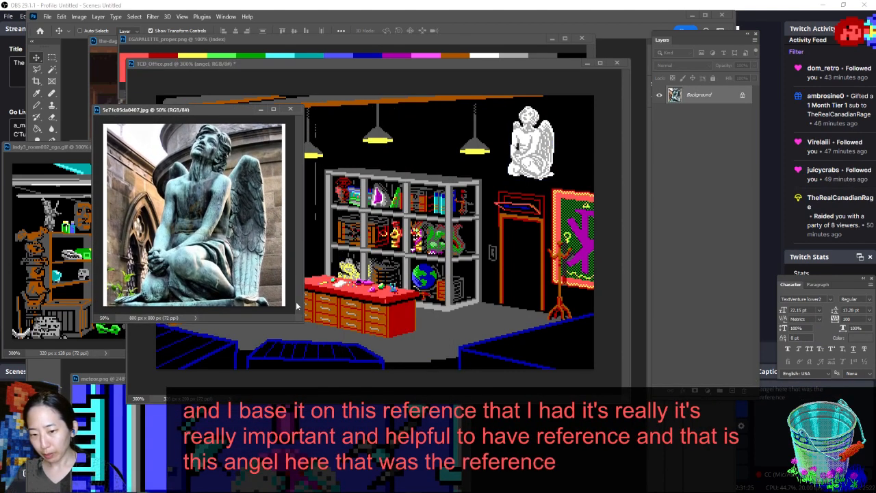
left_click_drag(202, 110, 163, 87)
left_click_drag(251, 66, 280, 69)
Hide the original angel layer and compare the angel copy, angel copy 3 and angel copy 4 versions behind the desk
left_click(660, 280)
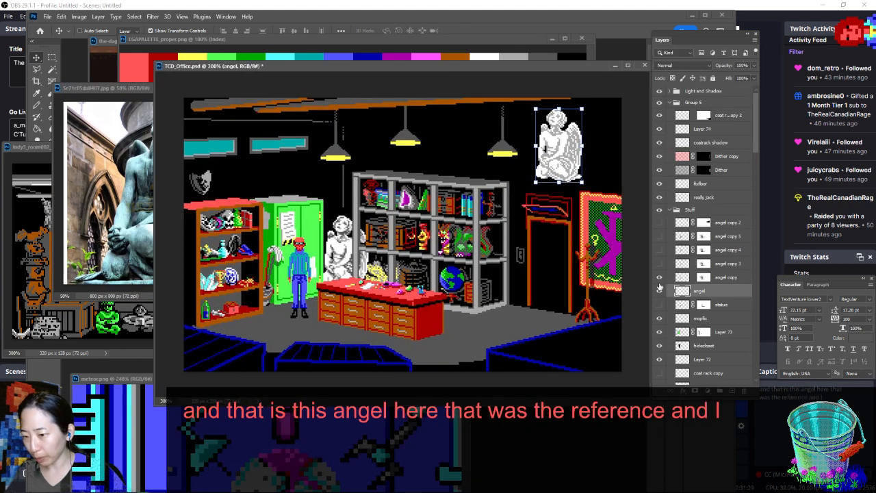
left_click(659, 292)
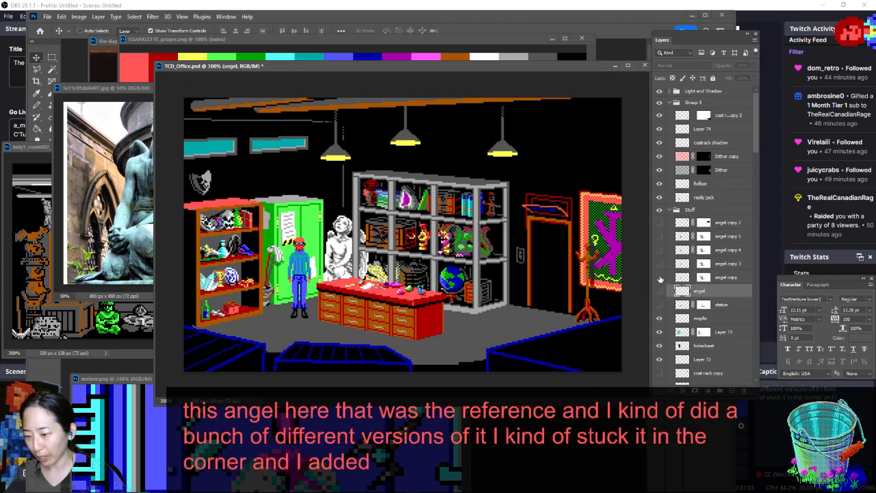
left_click(660, 278)
left_click(659, 263)
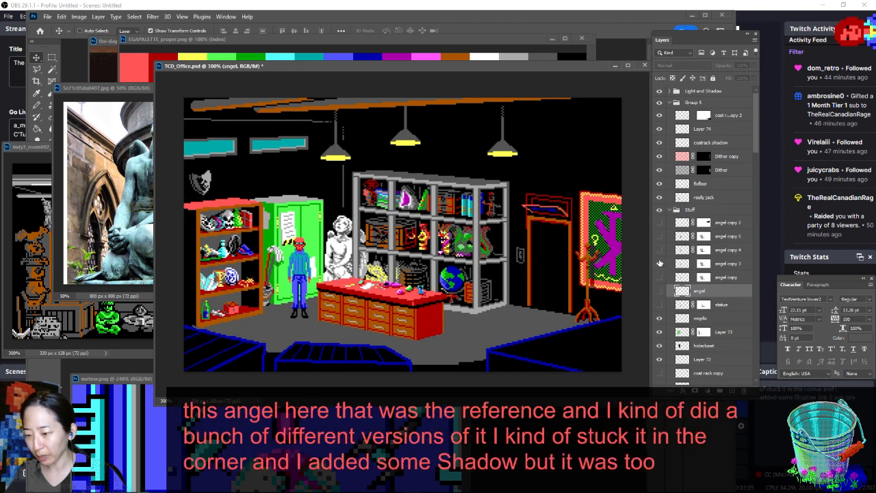
left_click(660, 249)
left_click(660, 250)
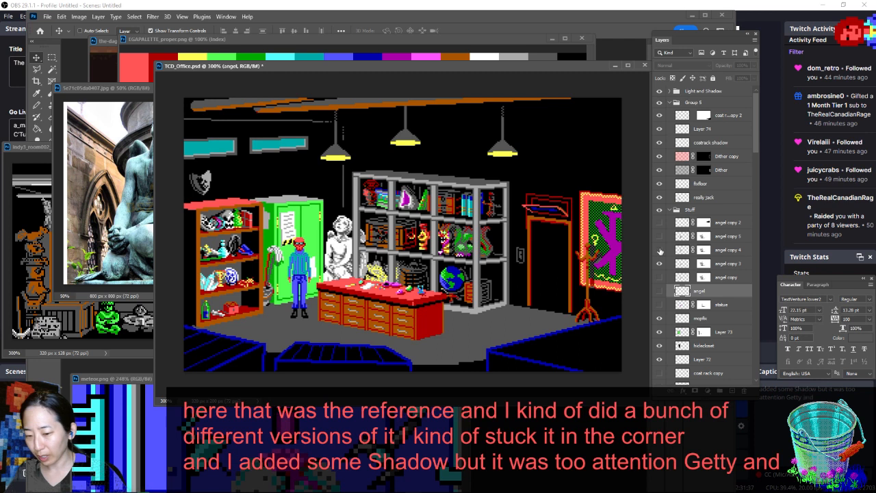
Check the statue with the angel copy 5 and angel copy 2 layers shown and hidden, leaving both hidden
left_click(660, 237)
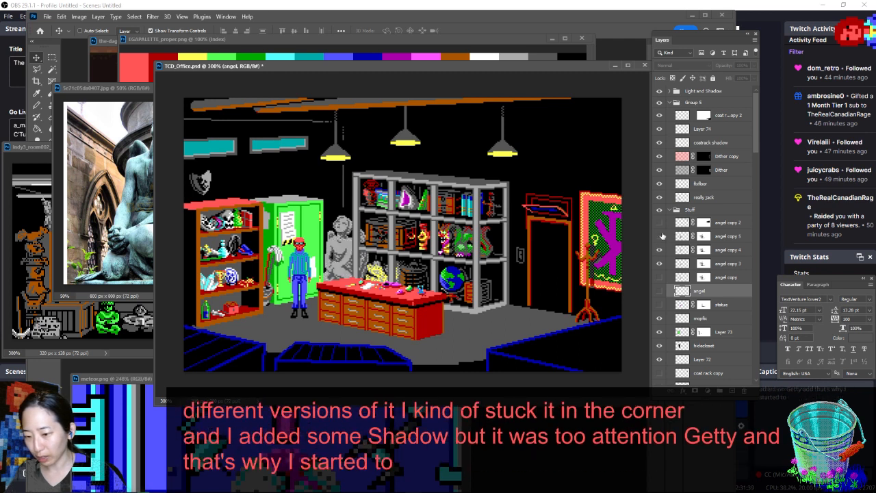
left_click(661, 237)
left_click(660, 237)
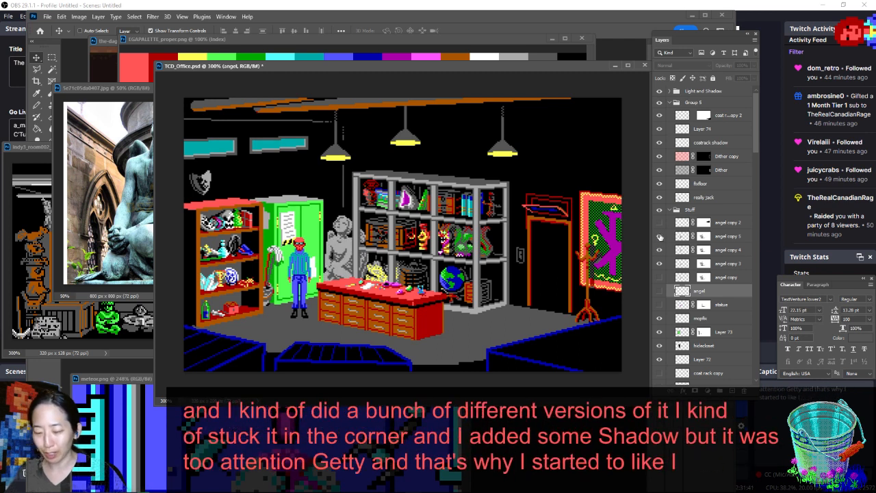
left_click(659, 237)
left_click(659, 223)
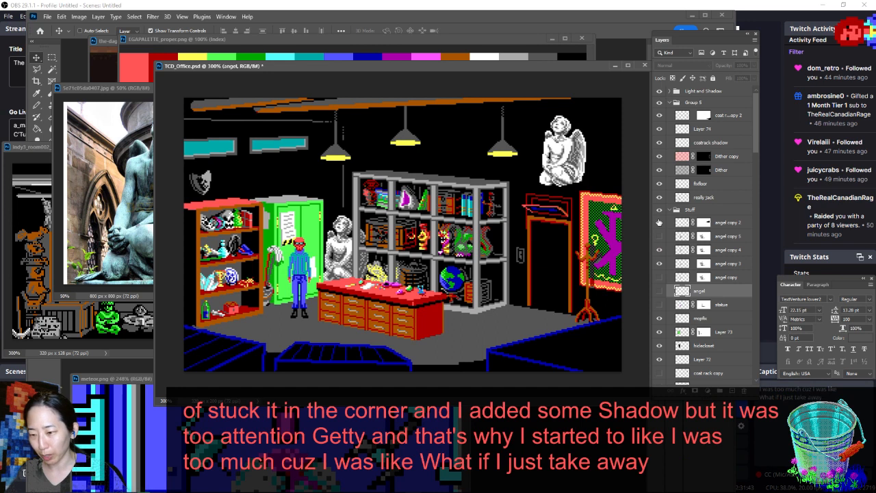
left_click(659, 224)
Compare the statue with and without angel copy 4, leave that layer visible, and collapse the Stuff group
left_click(660, 251)
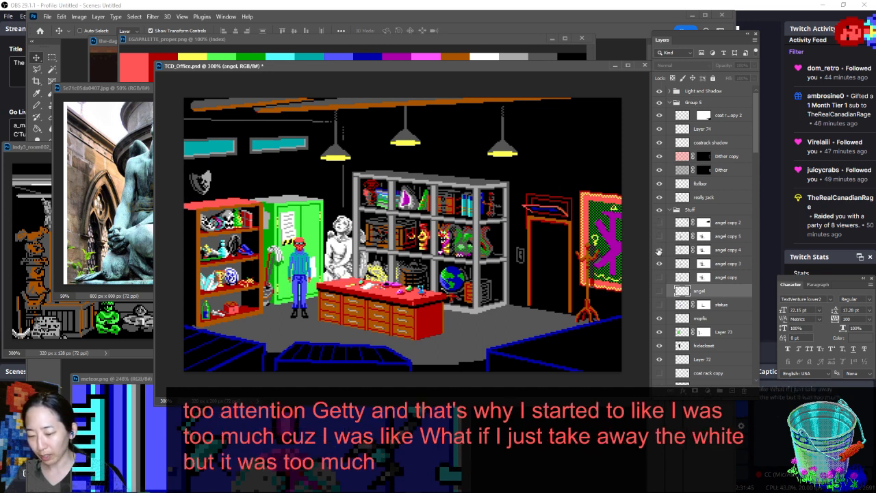
left_click(660, 250)
left_click(660, 250)
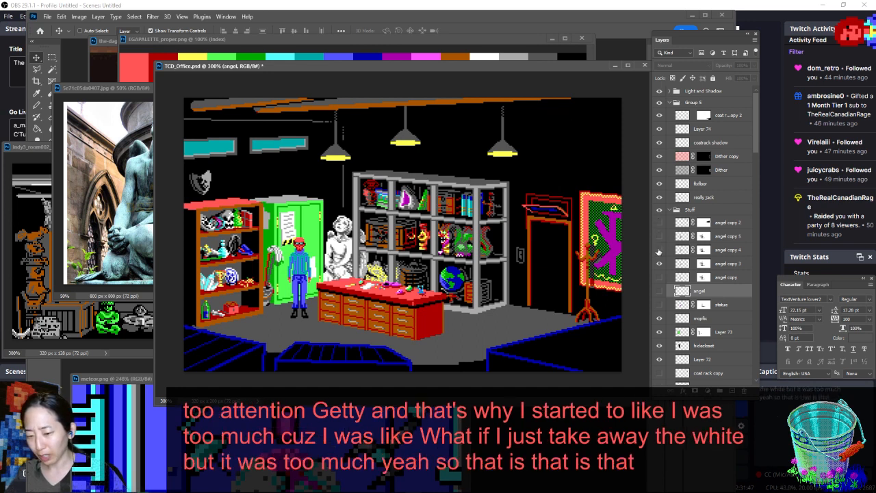
left_click(659, 251)
left_click(659, 251)
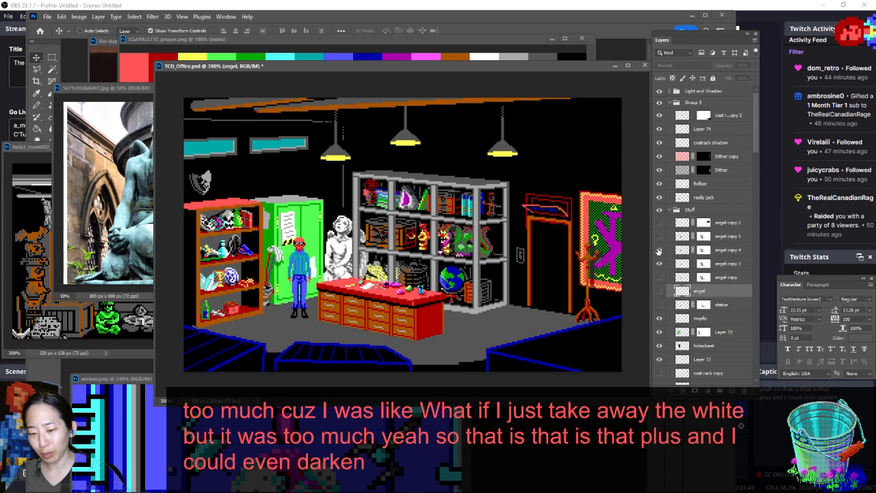
left_click(659, 250)
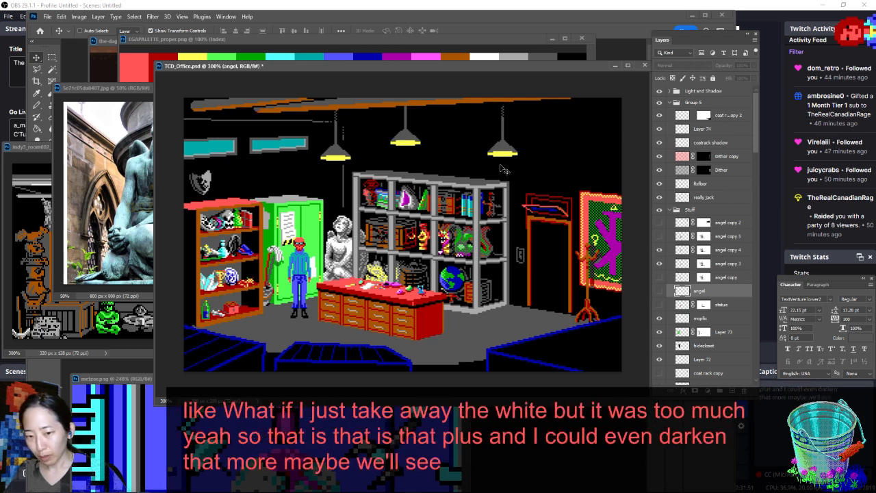
left_click(670, 211)
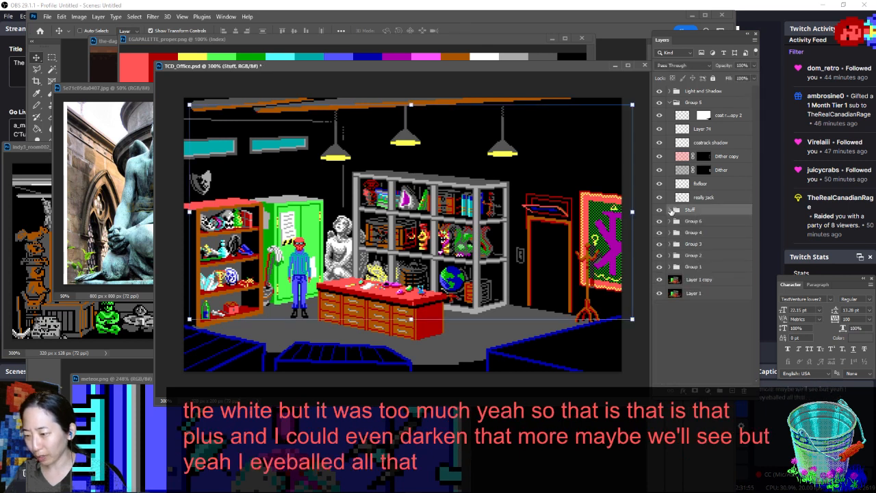
key("b")
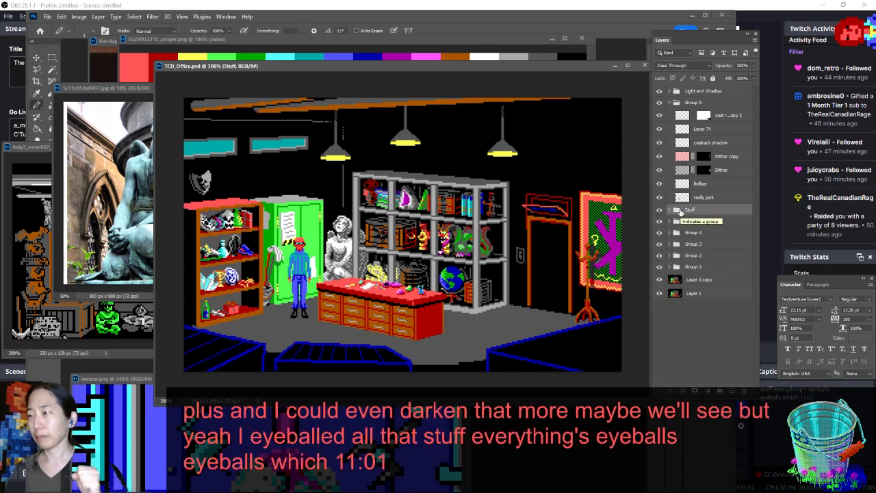
Open the angel.png game screenshot as a second reference, and arrange it with the statue photo beside the office scene
key("ctrl+o")
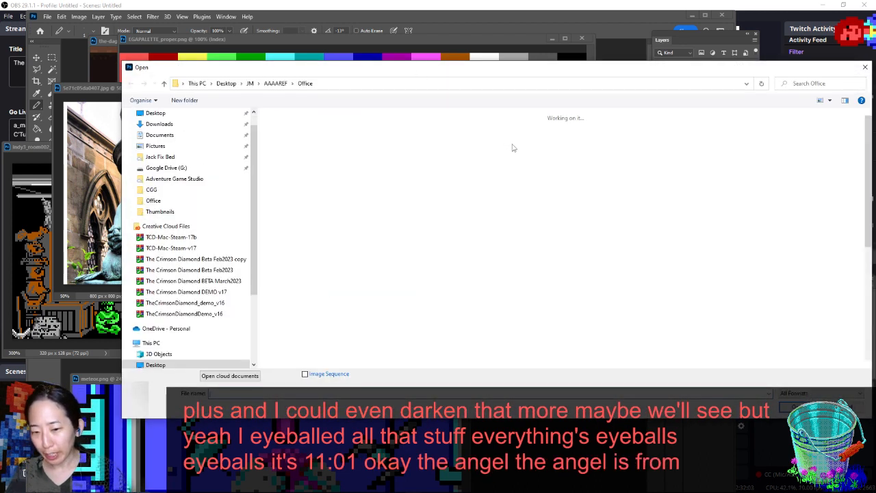
double_click(485, 280)
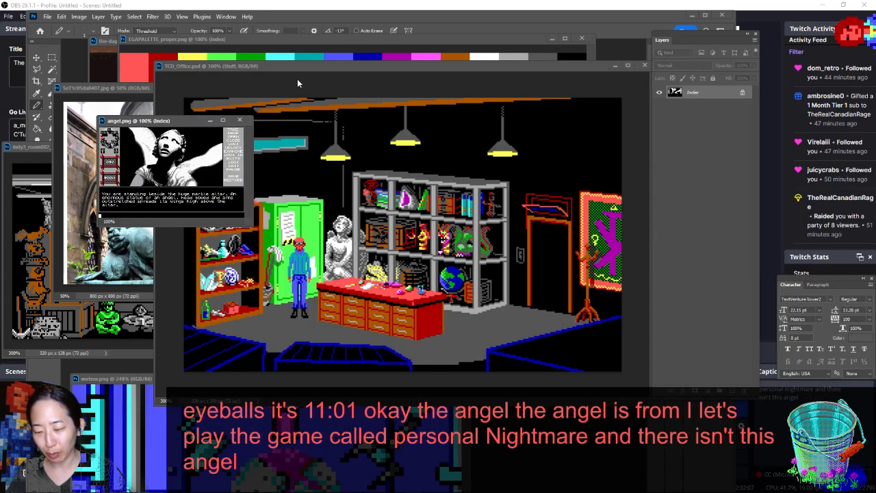
left_click_drag(323, 67, 467, 70)
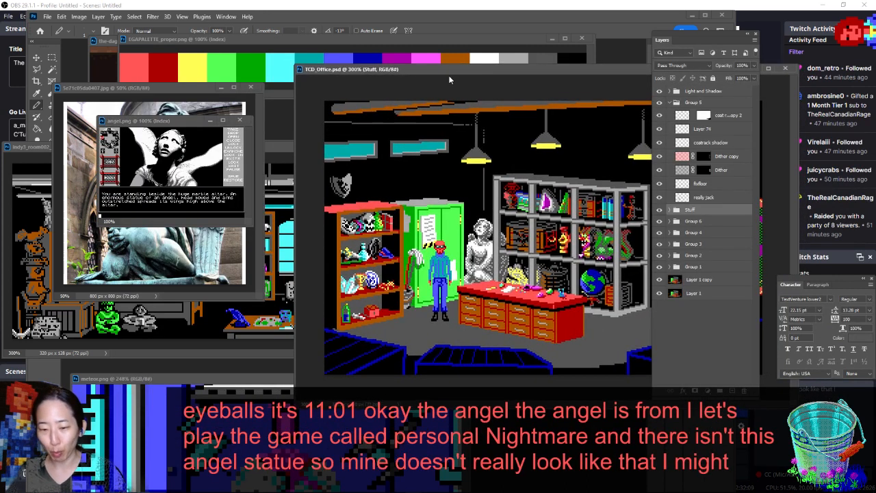
left_click_drag(136, 123, 227, 91)
left_click(417, 74)
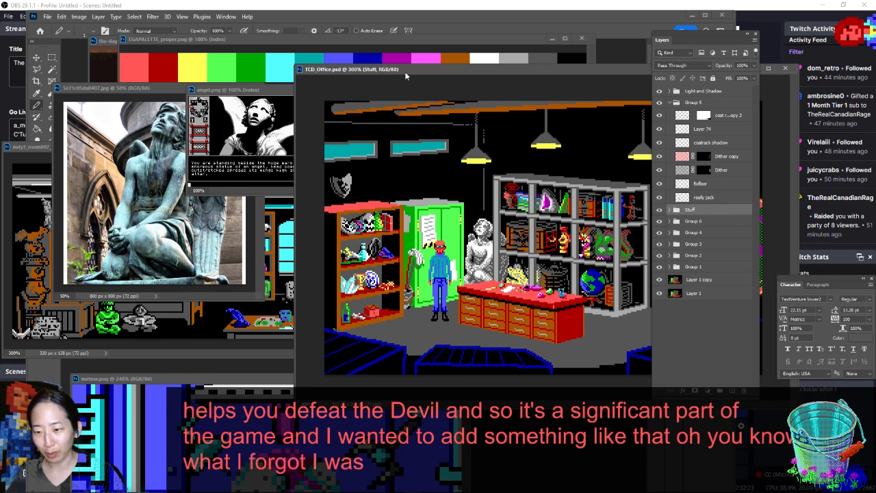
left_click_drag(412, 73, 413, 69)
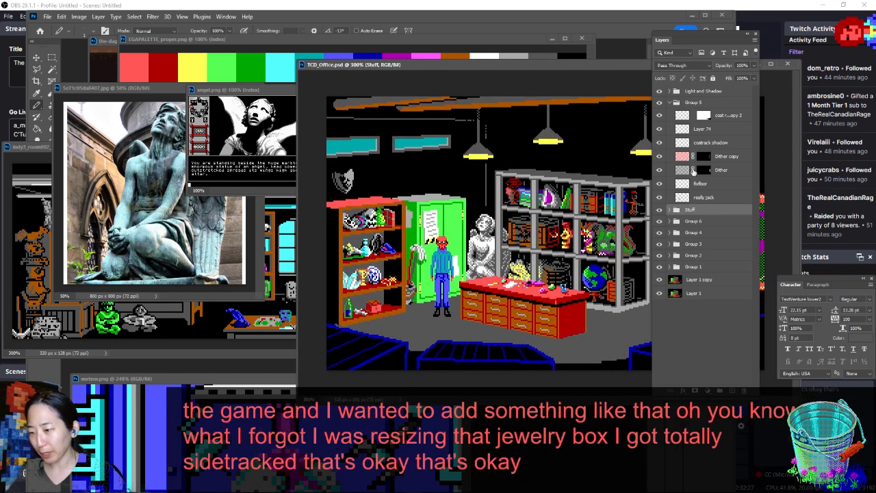
Collapse Group 5 and compare the office scene with and without the Light and Shadow group
left_click(668, 102)
left_click(661, 93)
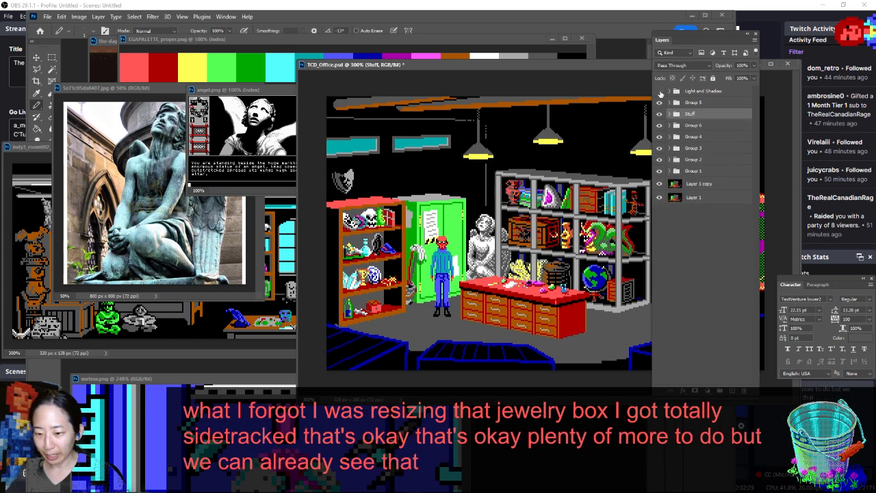
left_click(661, 92)
left_click(660, 93)
left_click(660, 92)
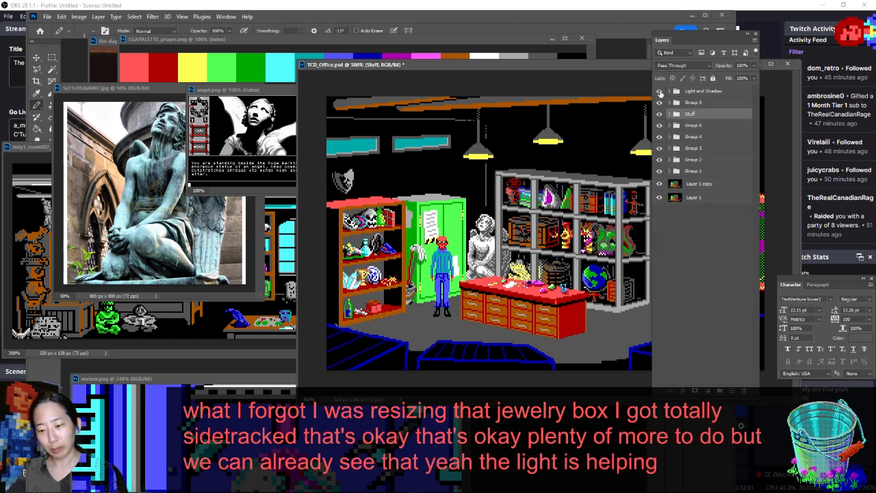
Reposition the office scene to show its whole width and compare it with and without the Light and Shadow group
left_click_drag(506, 65, 394, 69)
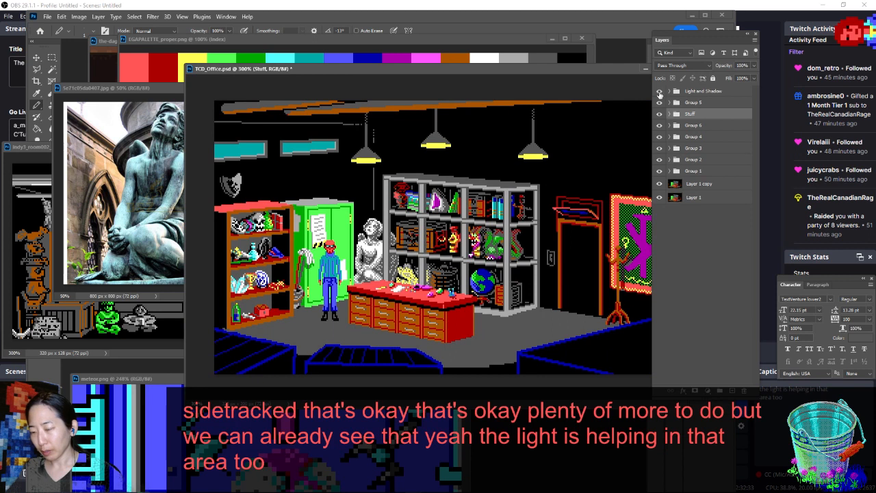
left_click(660, 93)
left_click(660, 92)
left_click(660, 93)
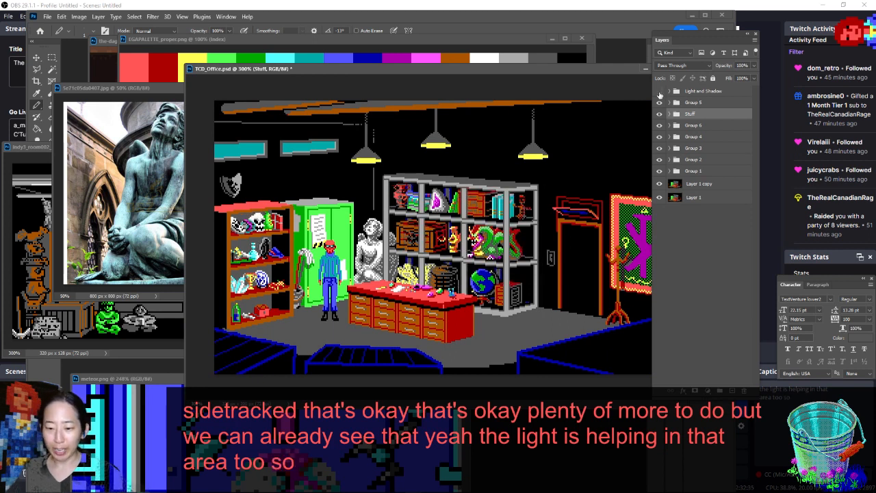
left_click(660, 93)
left_click(660, 92)
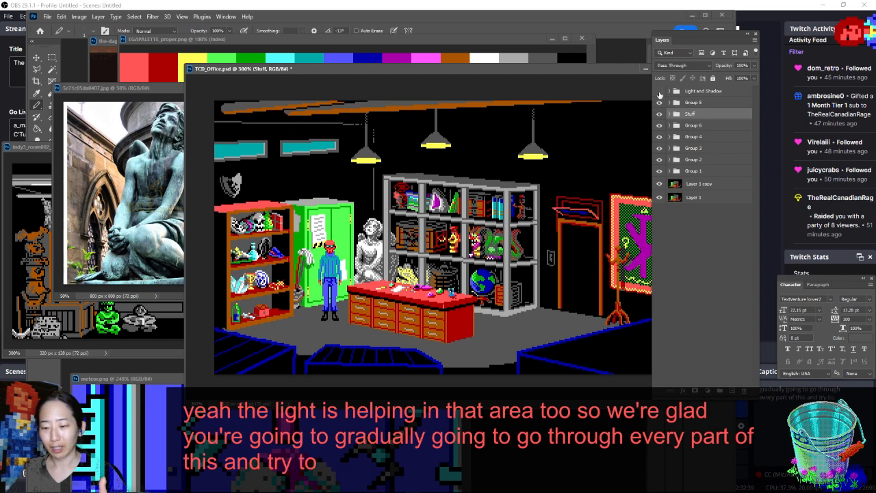
left_click(659, 93)
left_click(660, 92)
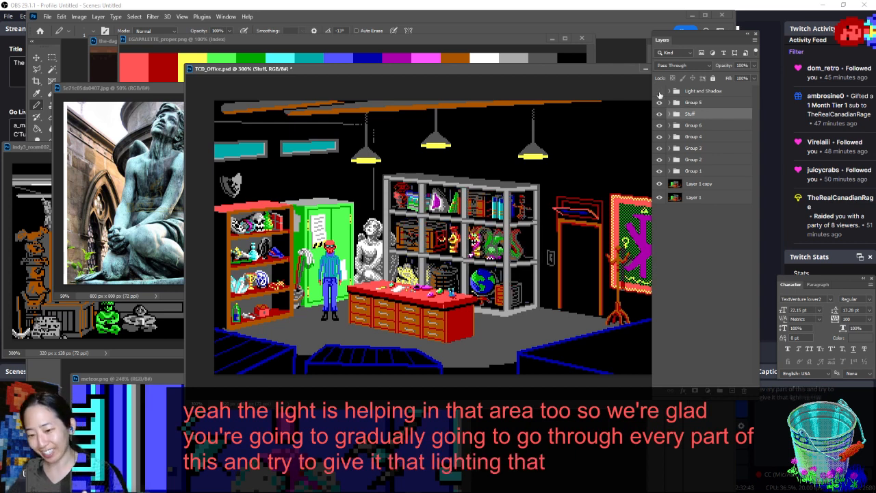
left_click(660, 93)
left_click(660, 93)
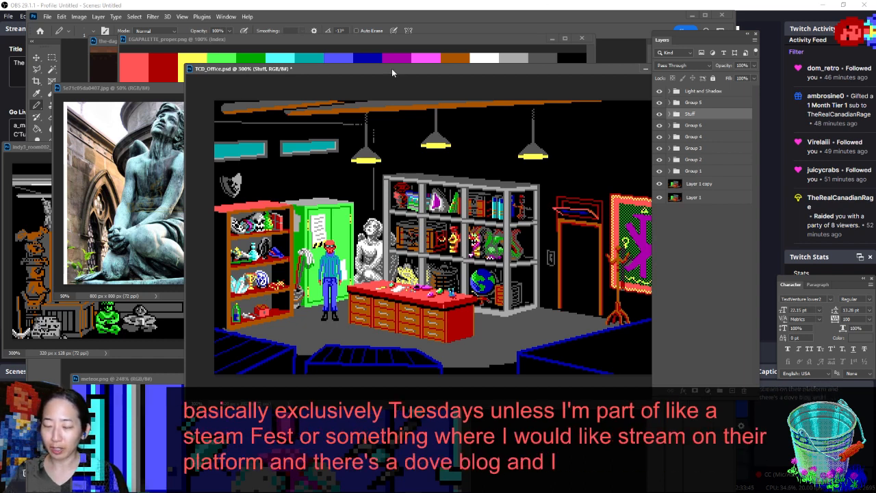
Save TCD_Office.psd and reposition its window so the full office scene is in view
left_click_drag(393, 77, 320, 83)
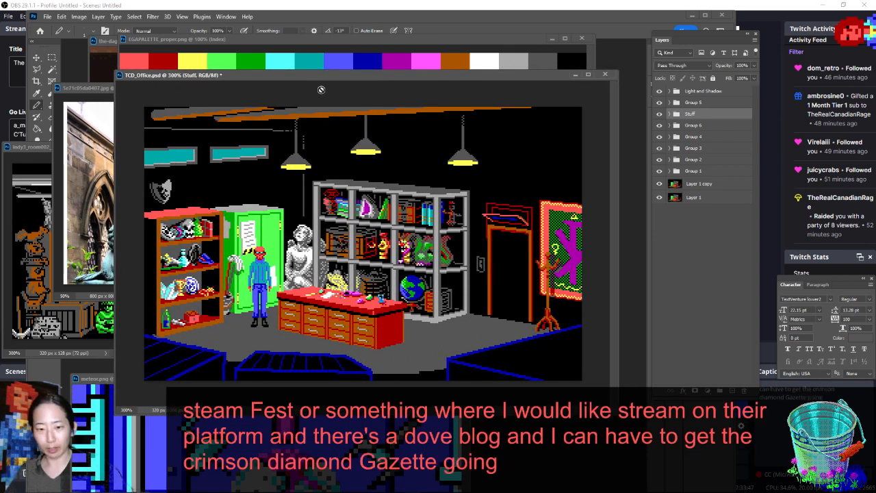
key("ctrl+s")
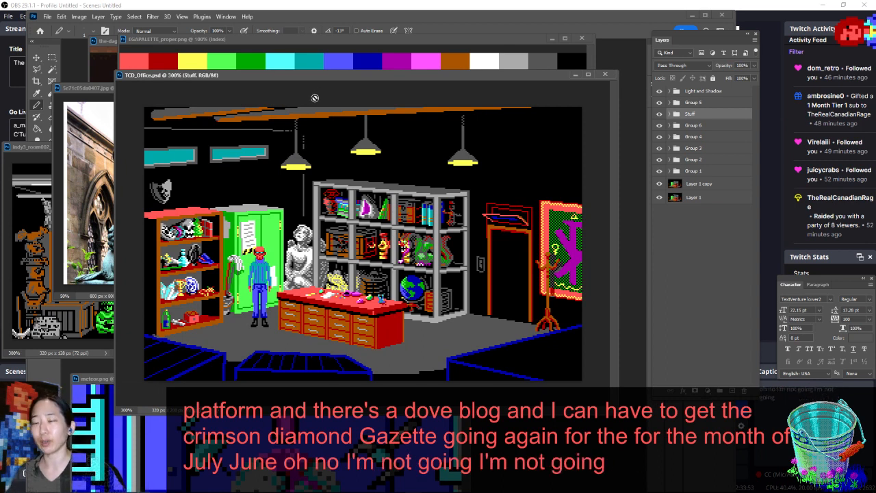
left_click_drag(374, 79, 421, 74)
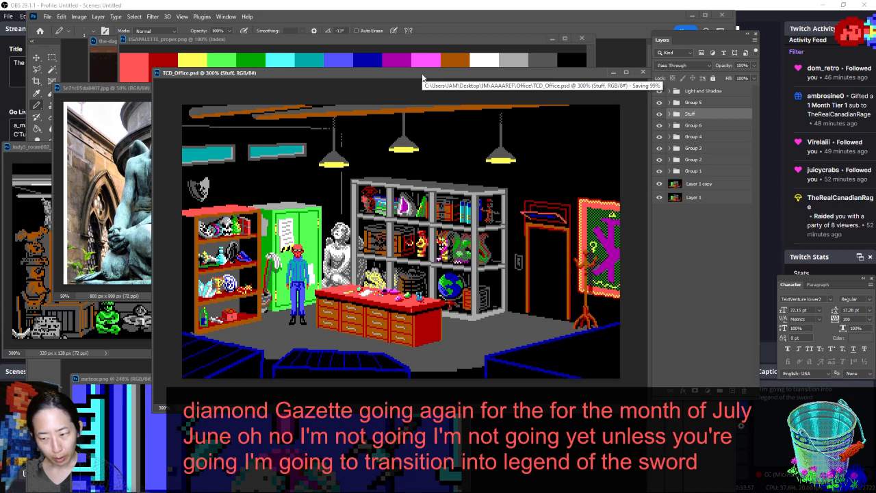
Toggle the Light and Shadow group to examine its effect on the shelves and props, leaving the group visible
left_click(660, 91)
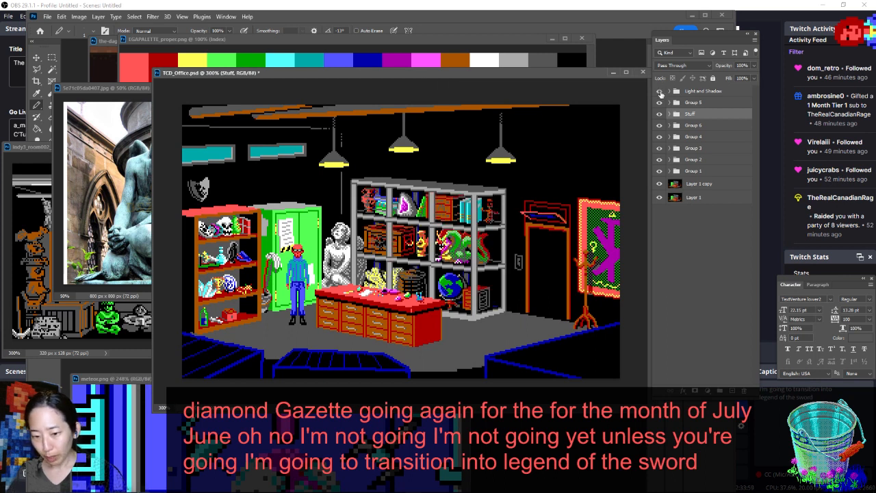
left_click(660, 92)
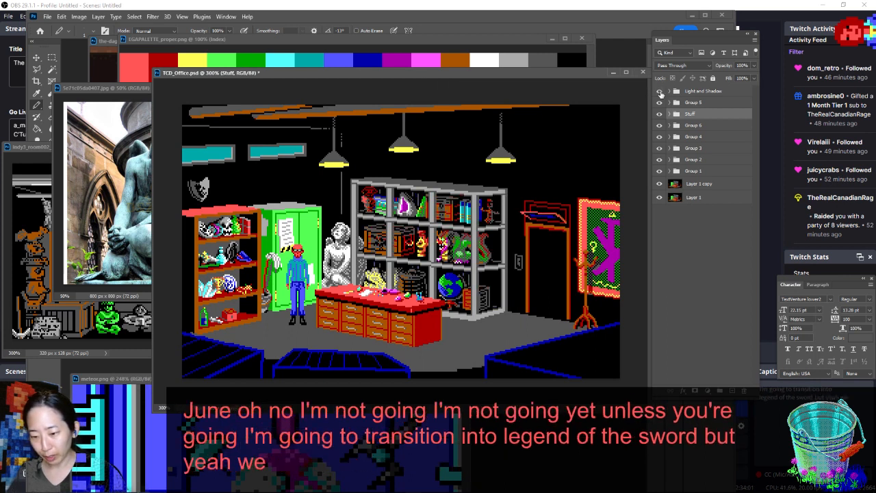
left_click(660, 93)
left_click(661, 93)
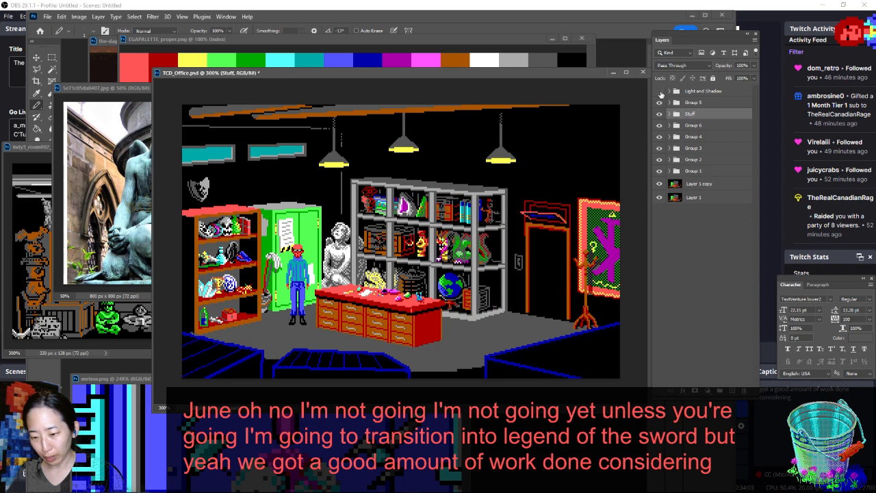
left_click(660, 92)
left_click(660, 92)
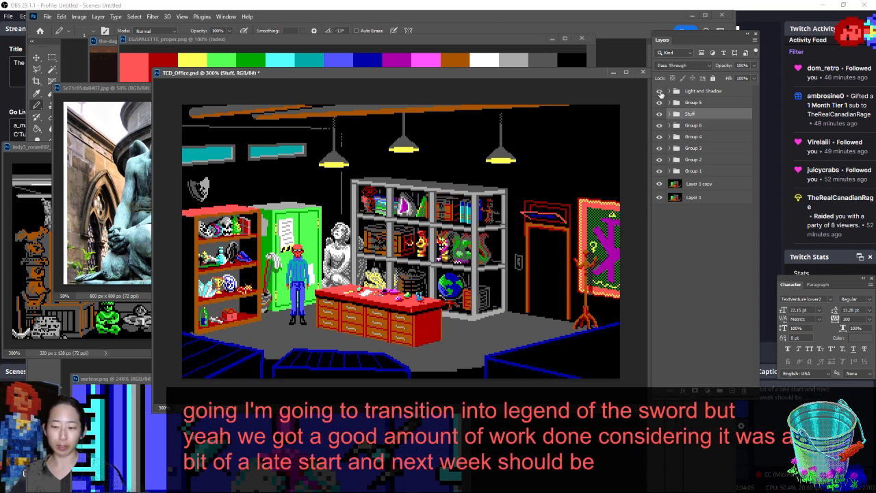
left_click(661, 93)
left_click(661, 92)
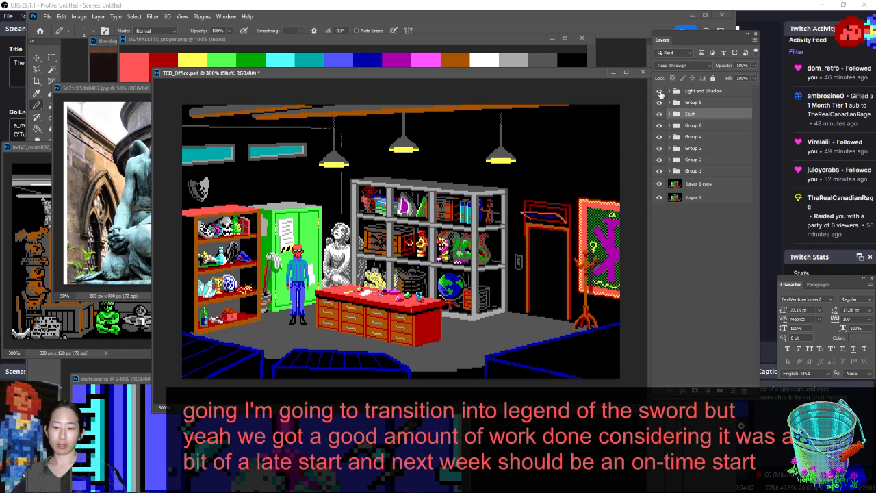
left_click(661, 92)
left_click(660, 92)
left_click(660, 93)
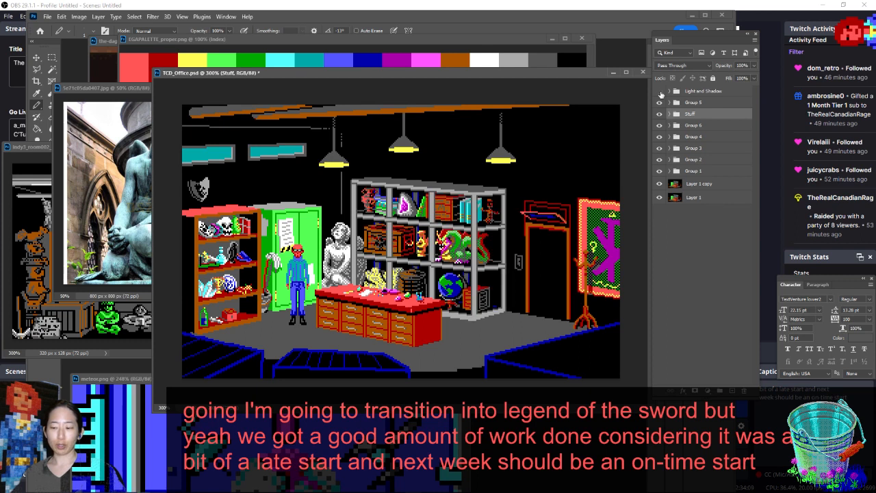
left_click(660, 92)
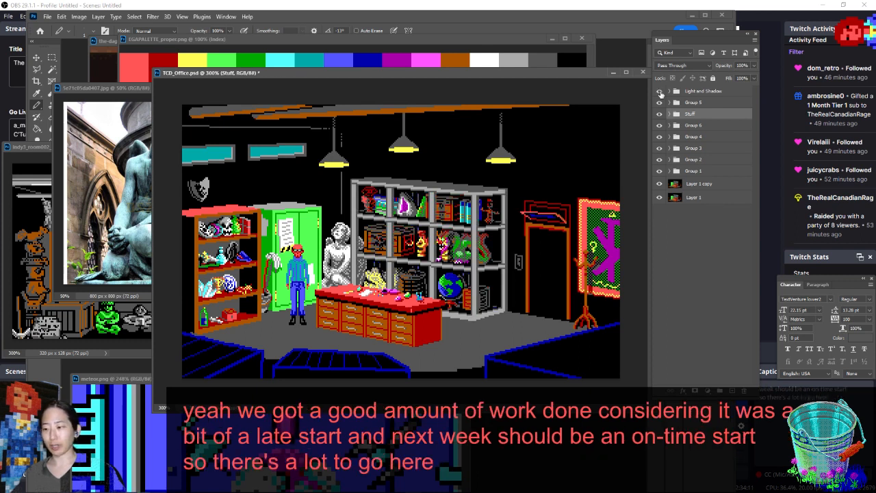
Save the office document, and save a backup as TCD_Office in Google Drive's Adventure Game Studio folder with Maximize Compatibility on
key("ctrl+s")
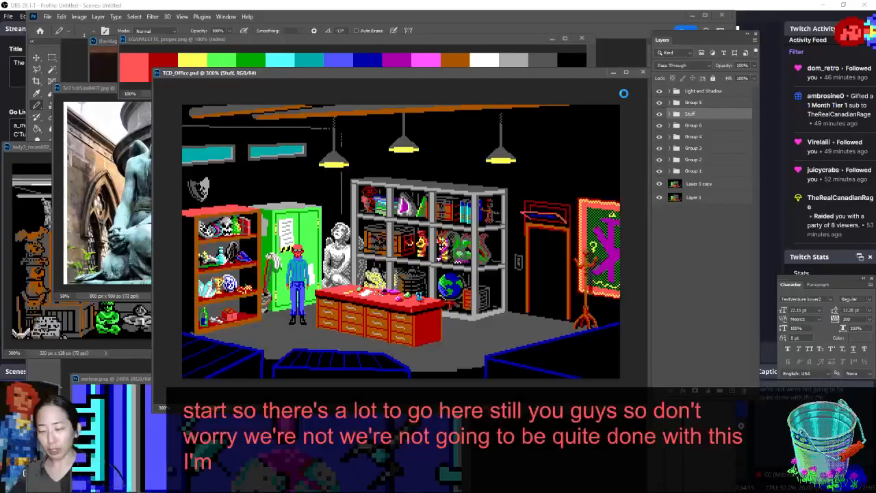
key("ctrl+shift+s")
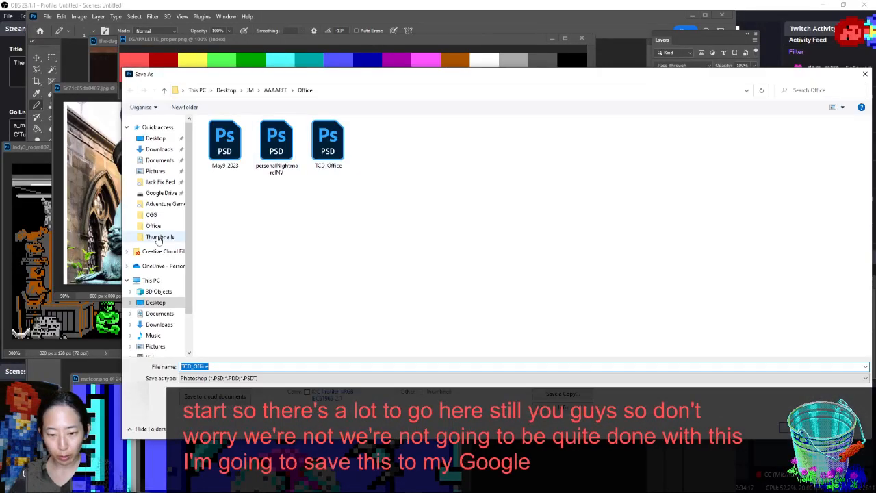
scroll(185, 253, "down", 2)
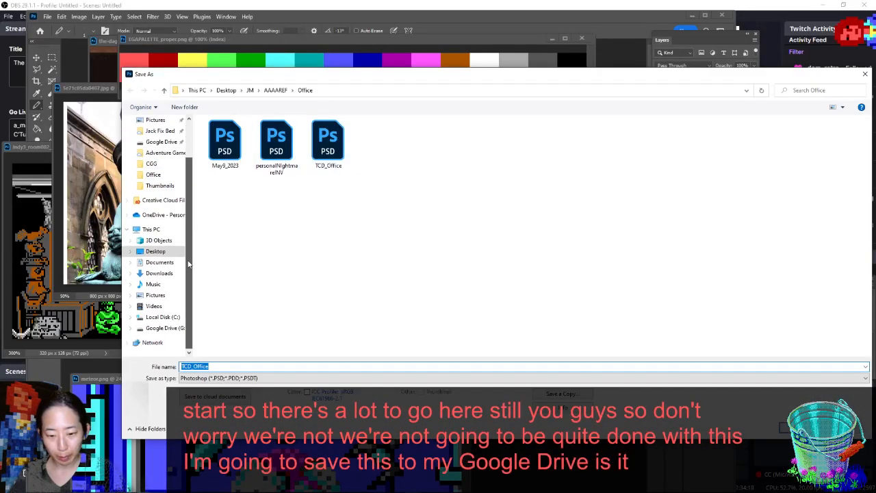
left_click(170, 328)
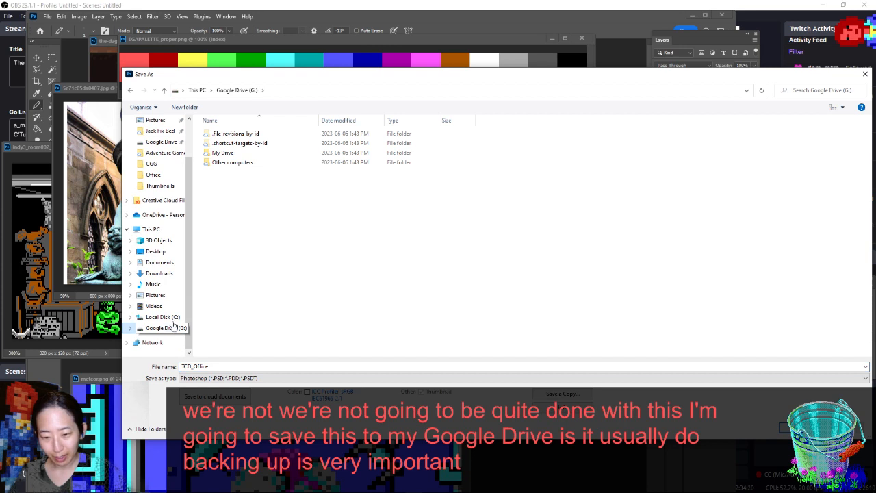
double_click(228, 153)
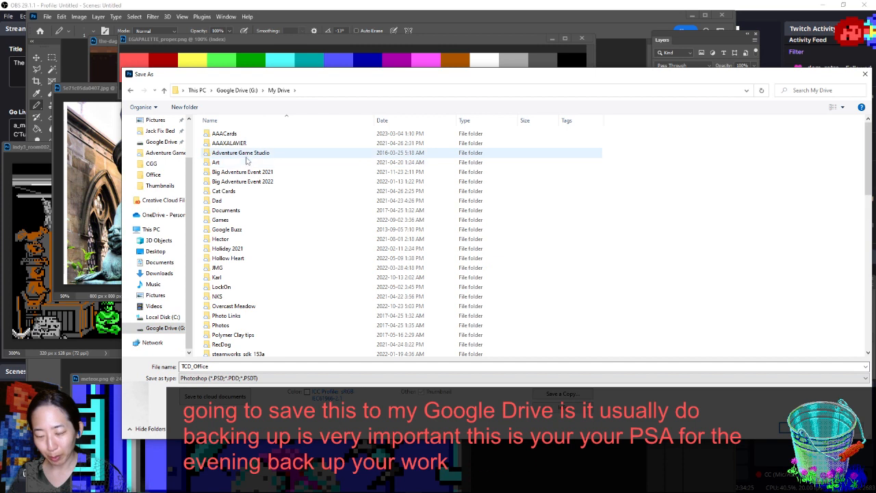
double_click(250, 155)
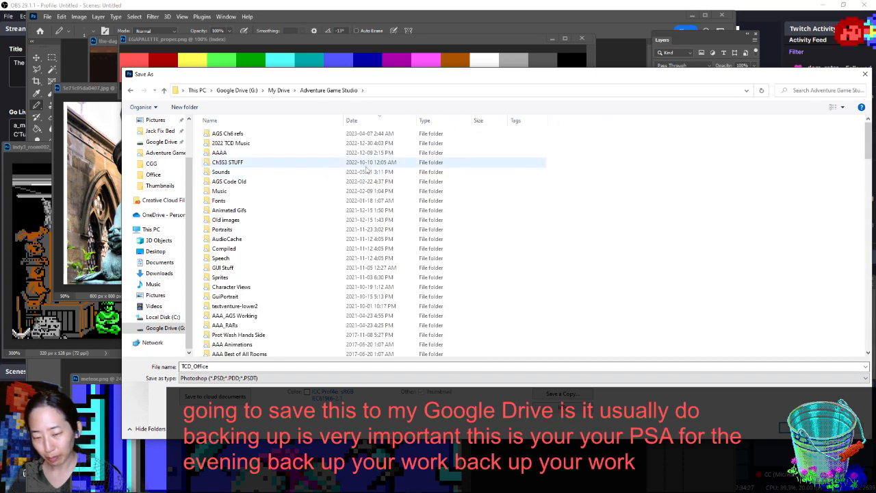
key("alt+Left")
double_click(246, 153)
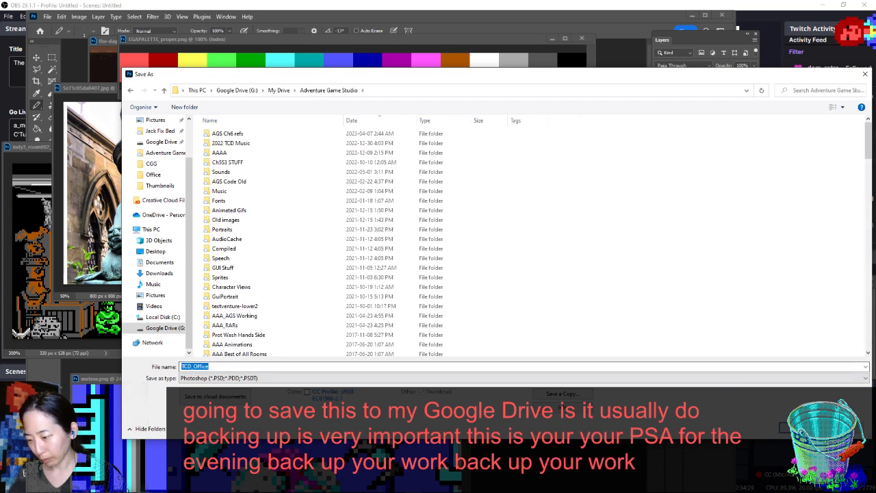
key("Return")
left_click(471, 253)
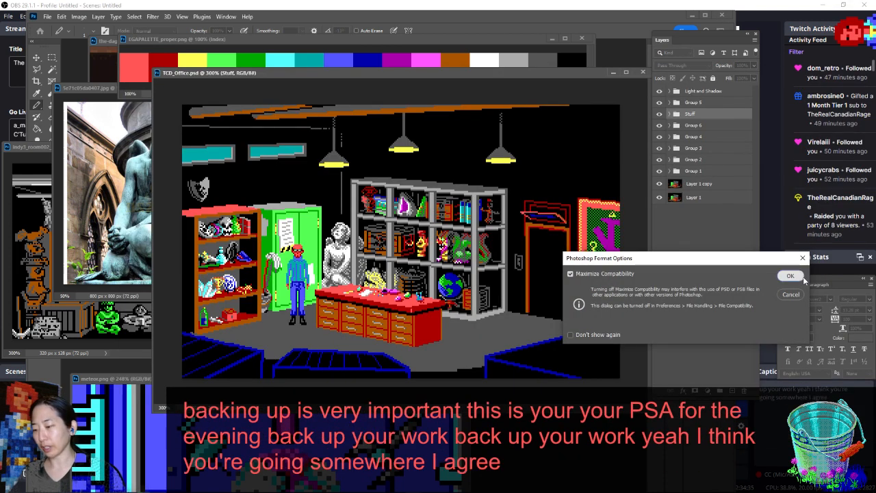
left_click(790, 275)
Quit Photoshop, allowing it to close once the background save of TCD_Office.psd completes
left_click(719, 15)
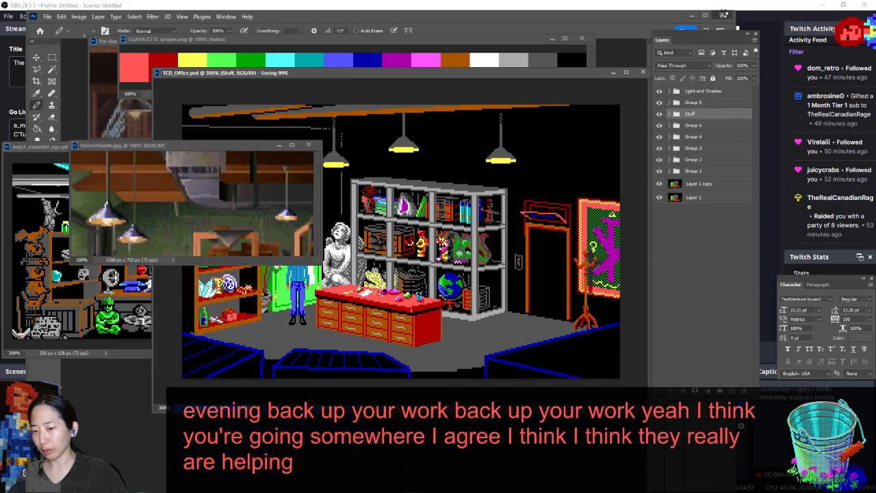
left_click(432, 185)
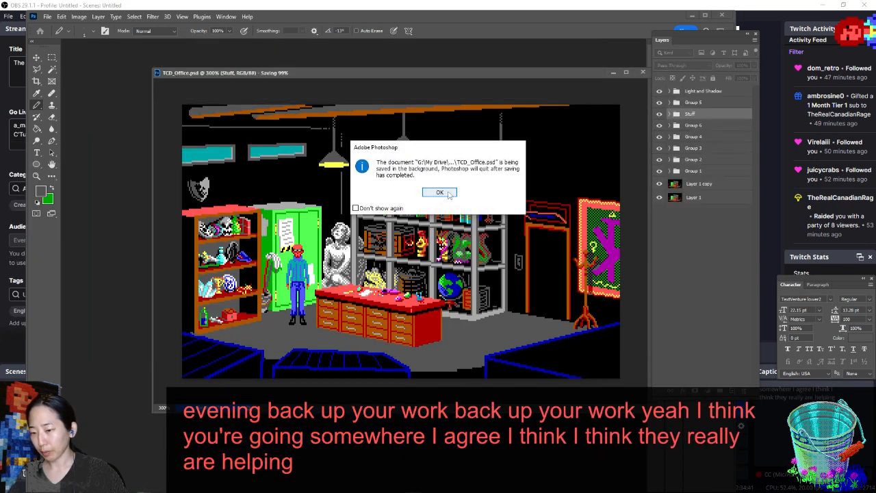
left_click(440, 193)
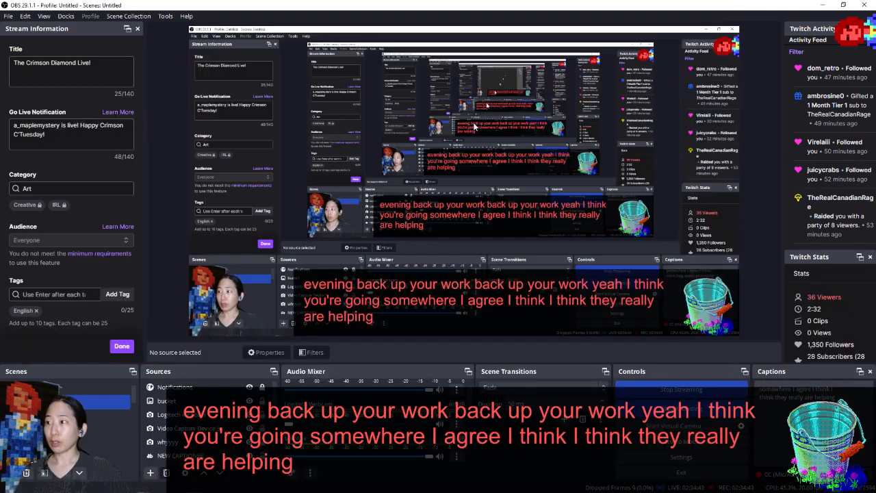